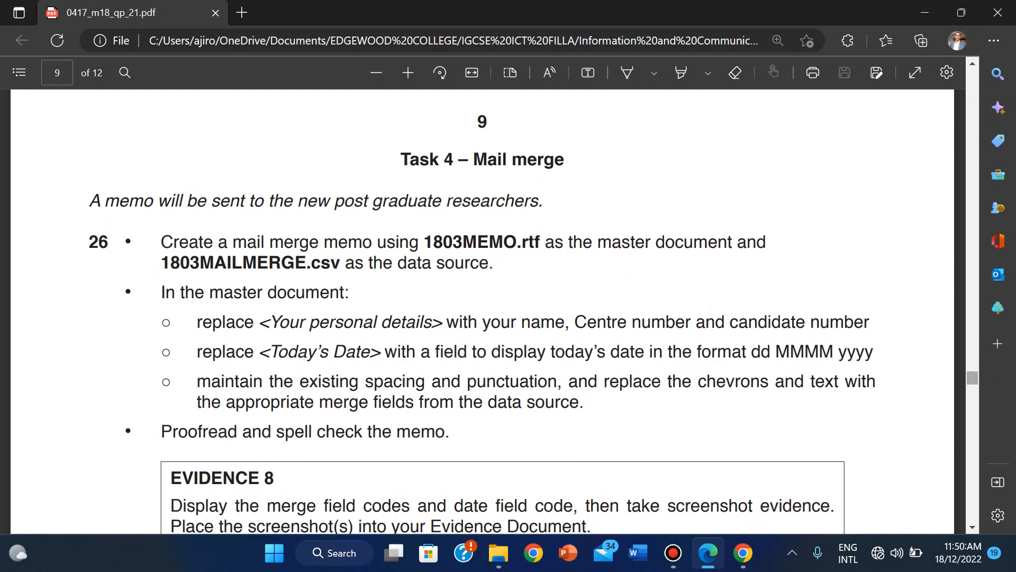
Step: Read the Task 4 mail merge instructions in the exam PDF, then bring up the 2018 Feb_March folder
{"action": "left_click_drag", "start_coordinate": [973, 377], "coordinate": [972, 80]}
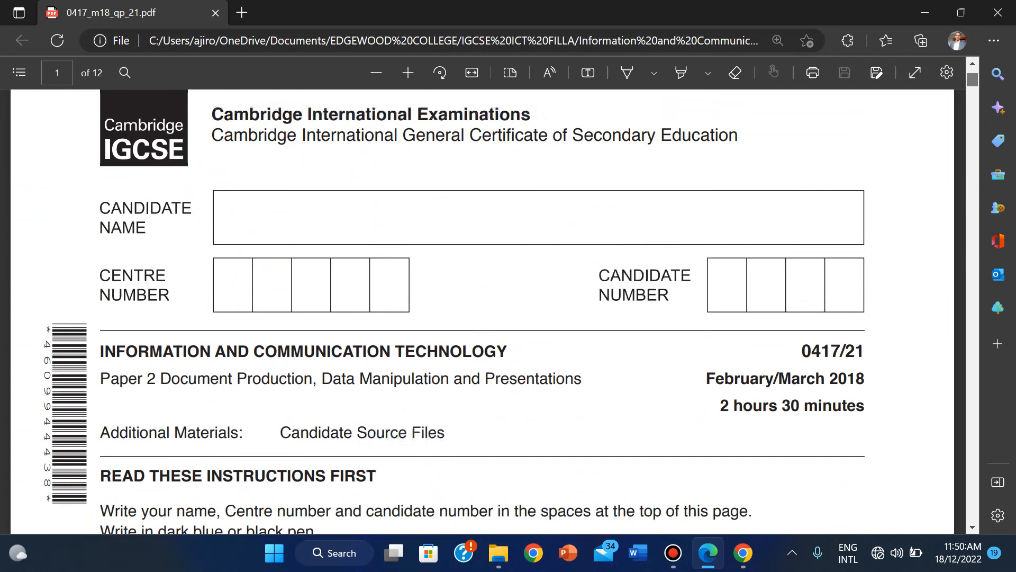
{"action": "left_click_drag", "start_coordinate": [972, 79], "coordinate": [973, 80]}
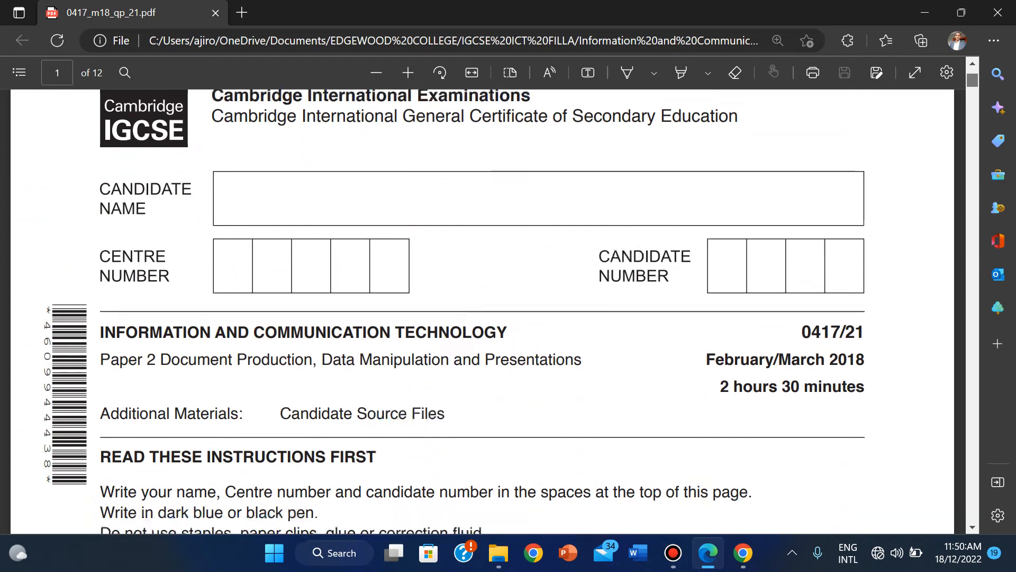
{"action": "left_click_drag", "start_coordinate": [972, 80], "coordinate": [972, 80]}
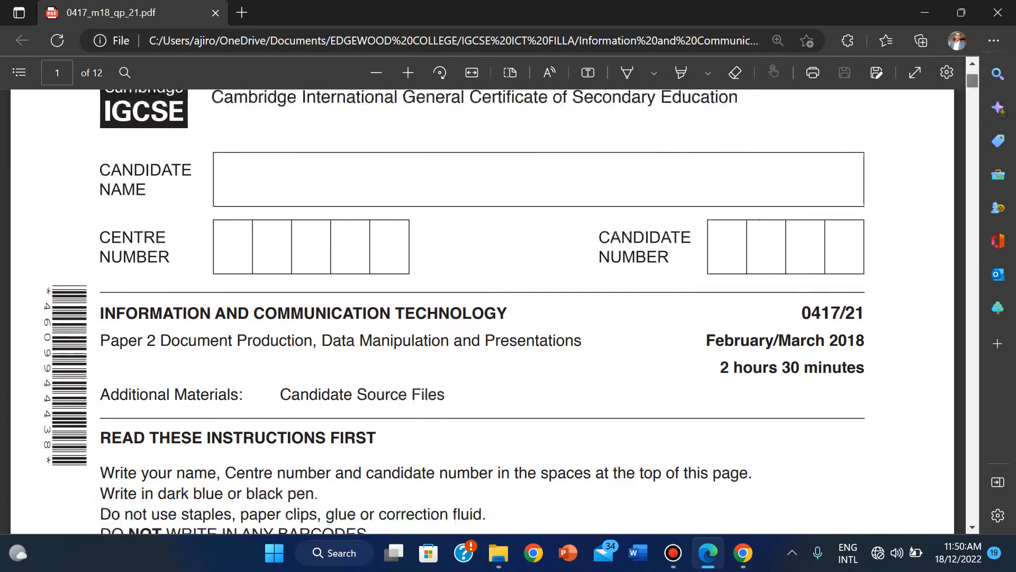
{"action": "left_click_drag", "start_coordinate": [973, 81], "coordinate": [972, 376]}
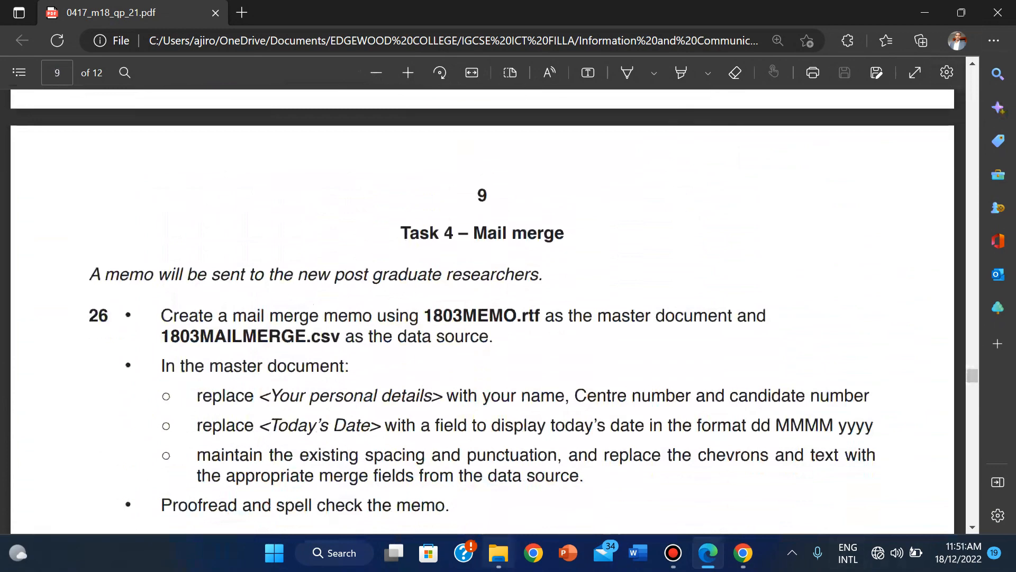
{"action": "left_click", "coordinate": [498, 552]}
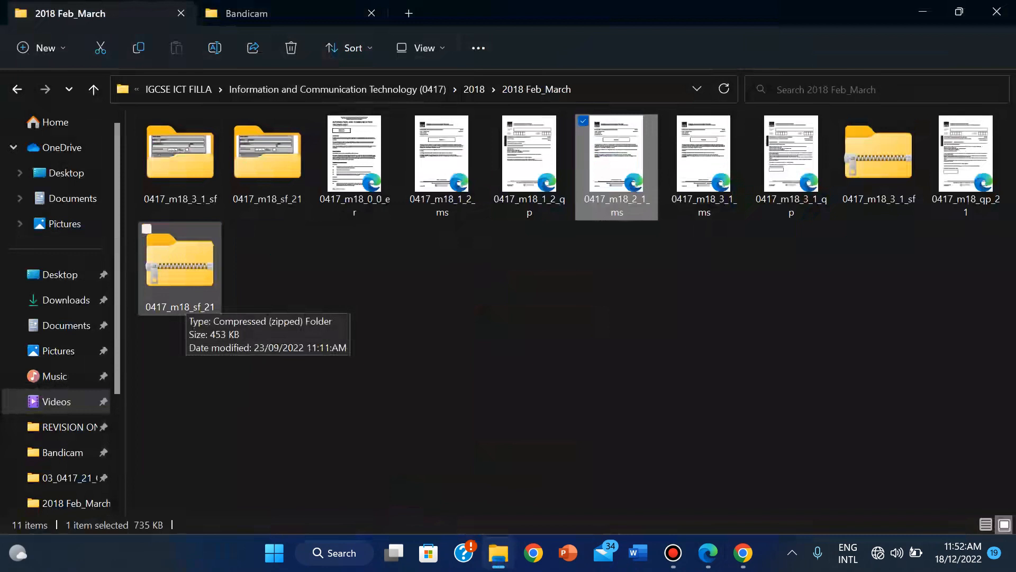
Step: Open the 0417_m18_sf_21 zip archive in WinRAR, abandoning an Extract All attempt first
{"action": "right_click", "coordinate": [185, 297]}
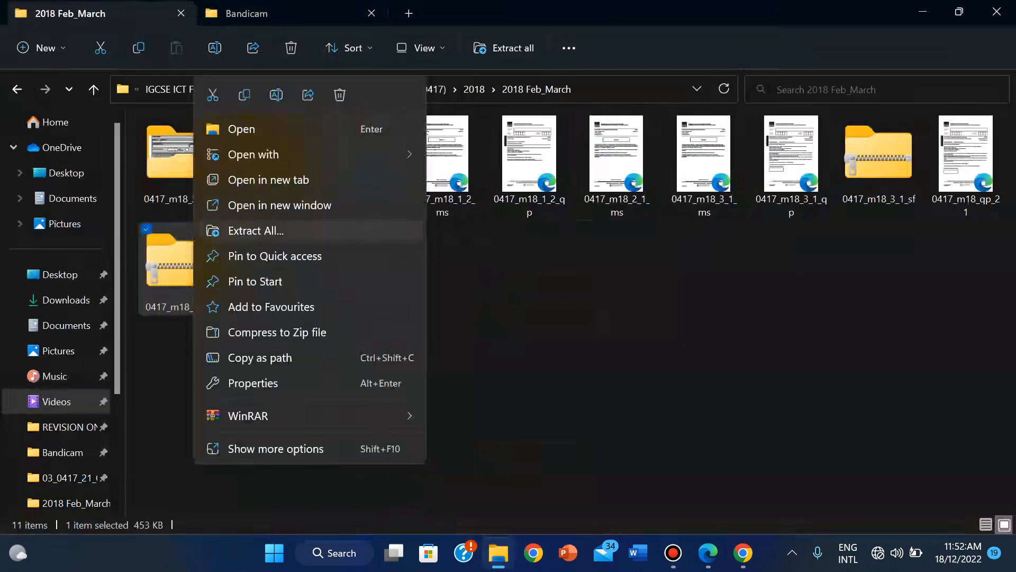
{"action": "left_click", "coordinate": [256, 231]}
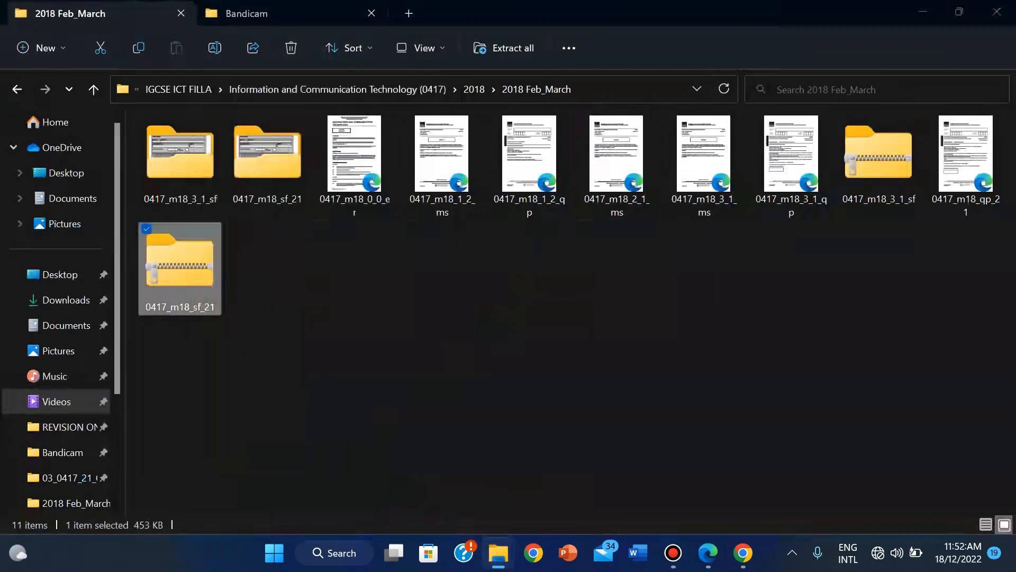
{"action": "left_click", "coordinate": [704, 440]}
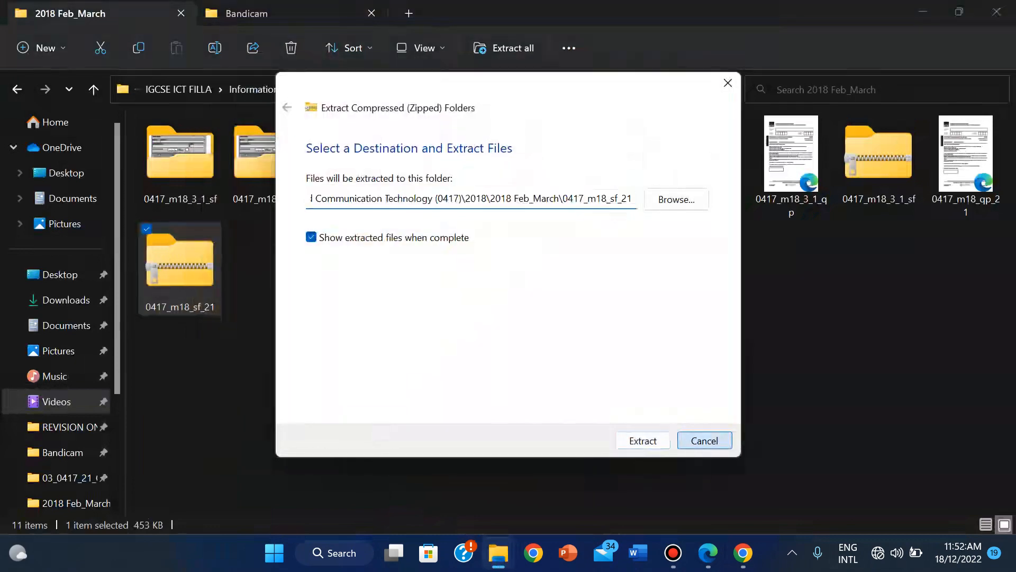
{"action": "right_click", "coordinate": [185, 286]}
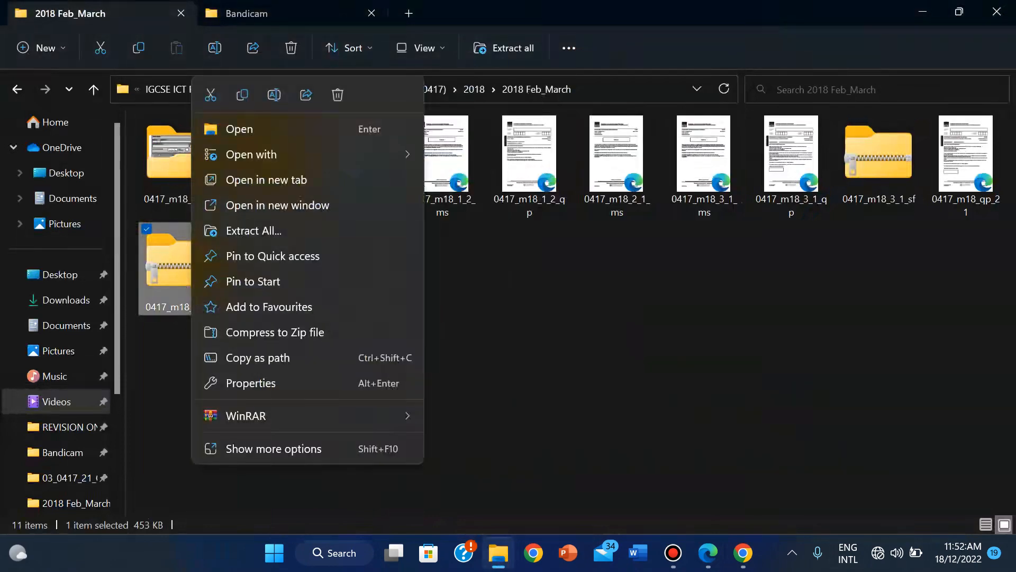
{"action": "mouse_move", "coordinate": [297, 416]}
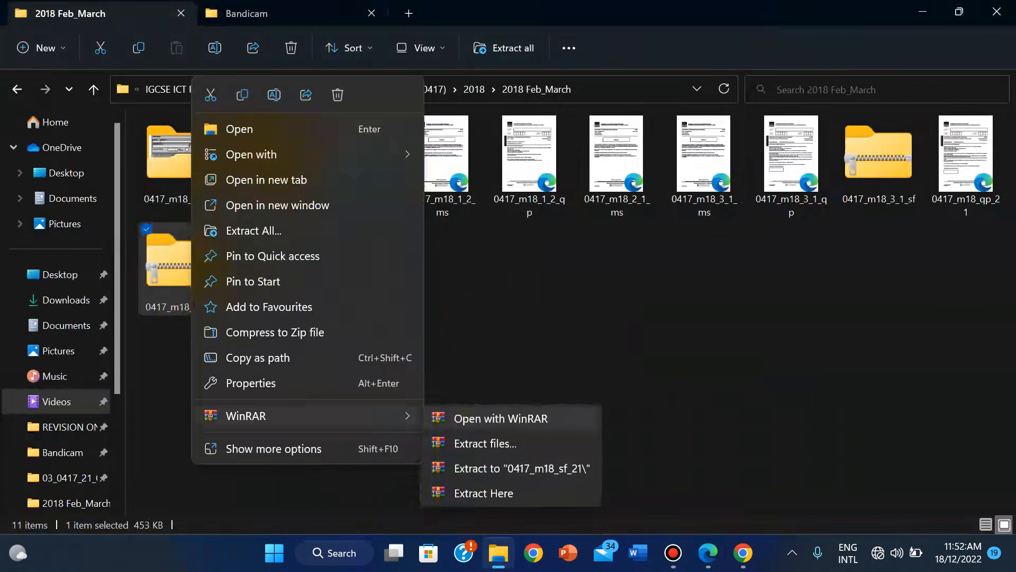
{"action": "left_click", "coordinate": [500, 418]}
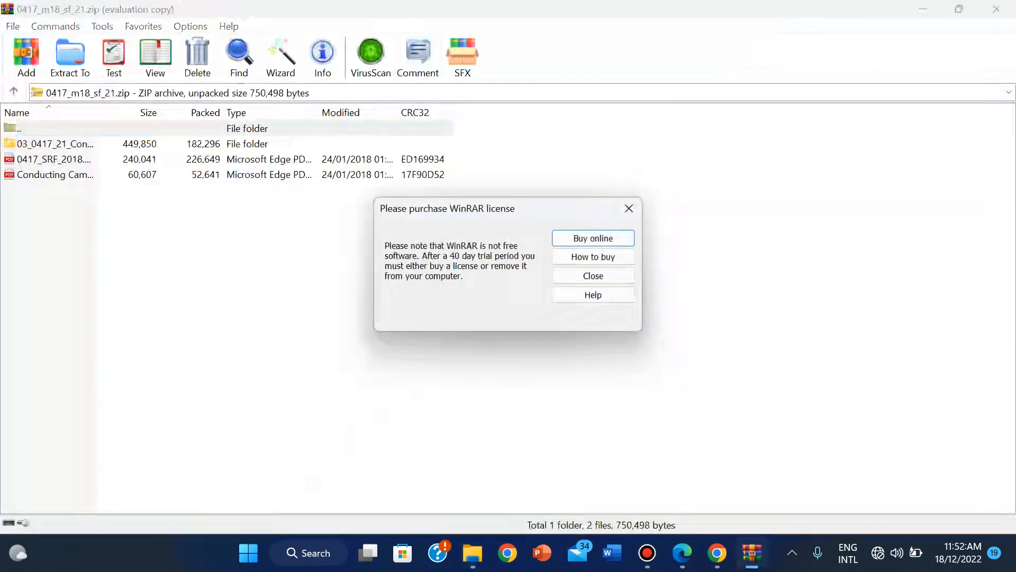
Step: Dismiss the WinRAR licence reminder and bring up the Extract To destination settings
{"action": "left_click", "coordinate": [629, 208]}
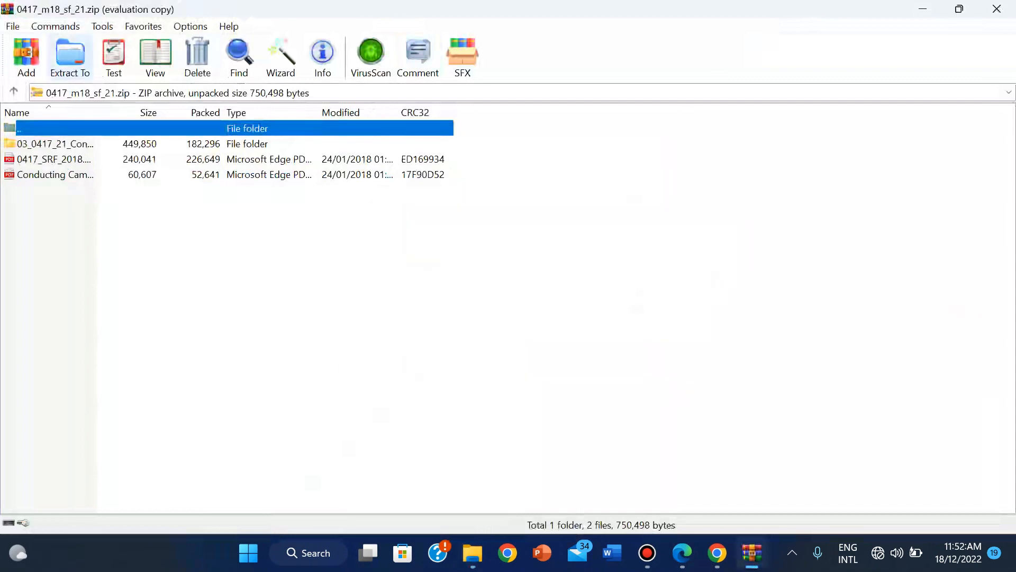
{"action": "left_click", "coordinate": [70, 58]}
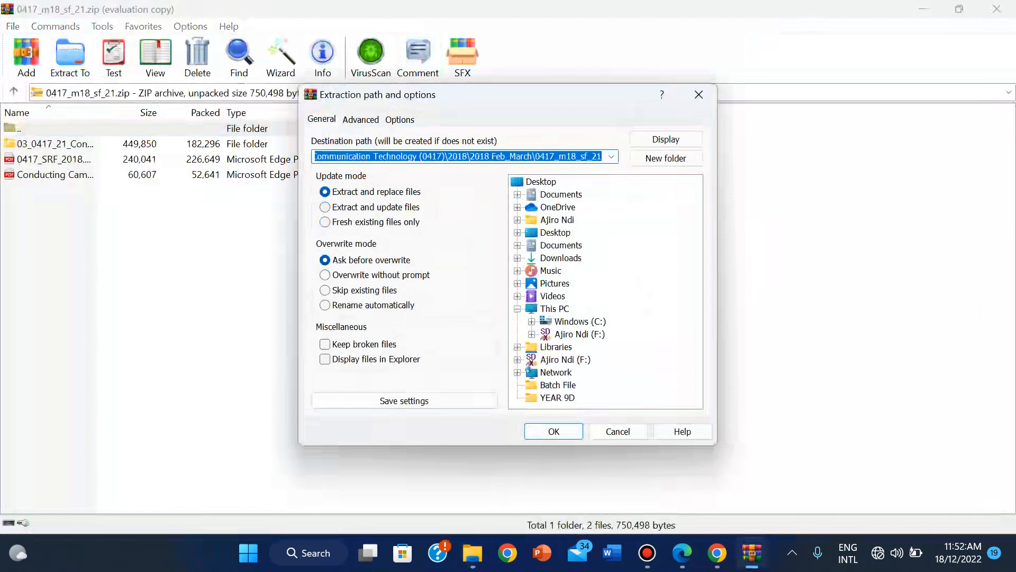
{"action": "left_click", "coordinate": [611, 156]}
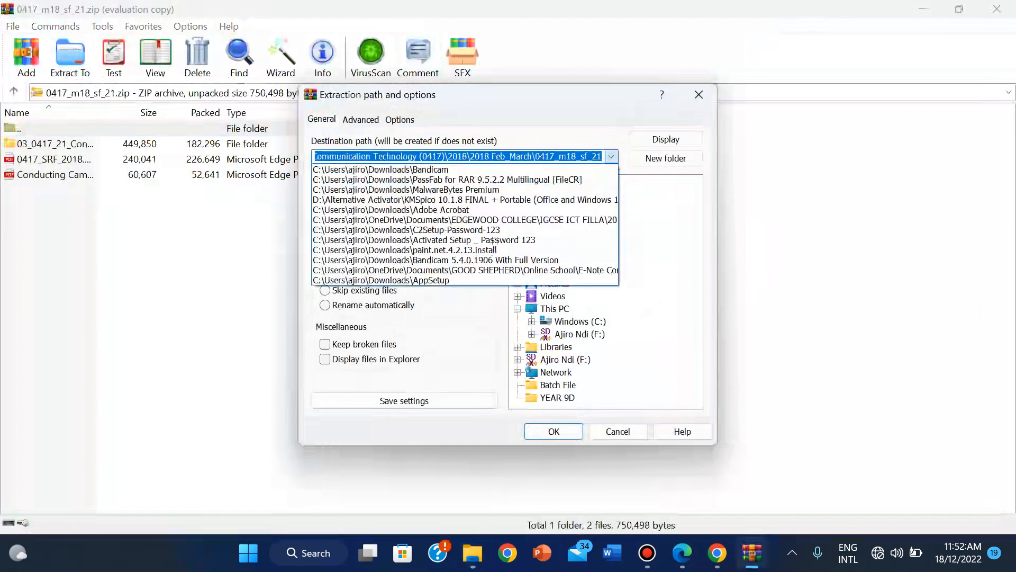
{"action": "left_click", "coordinate": [612, 157]}
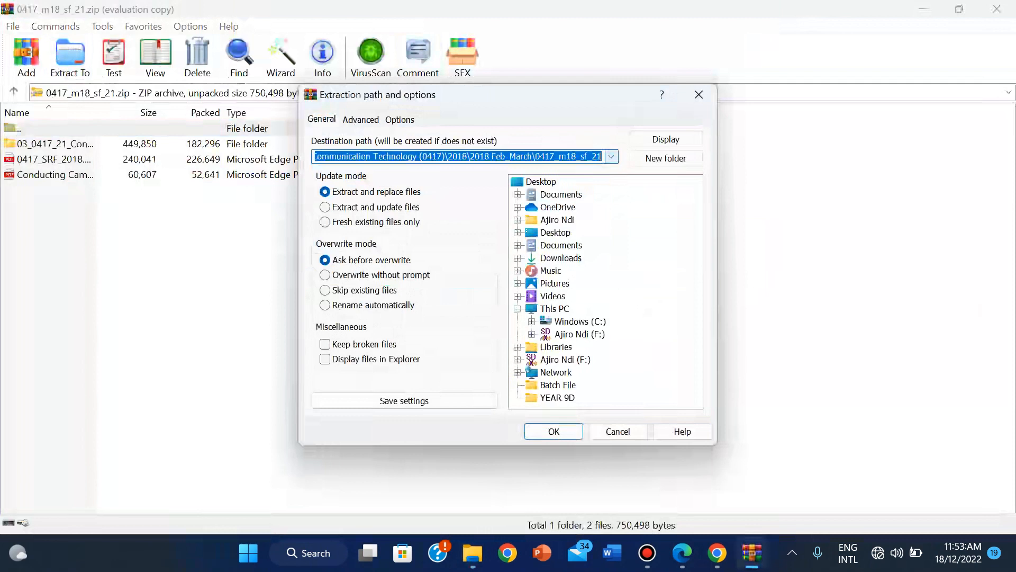
Step: Browse the destination to Documents\EDGEWOOD COLLEGE\CLASSES\TERM 2, then cancel and close WinRAR
{"action": "left_click", "coordinate": [557, 219]}
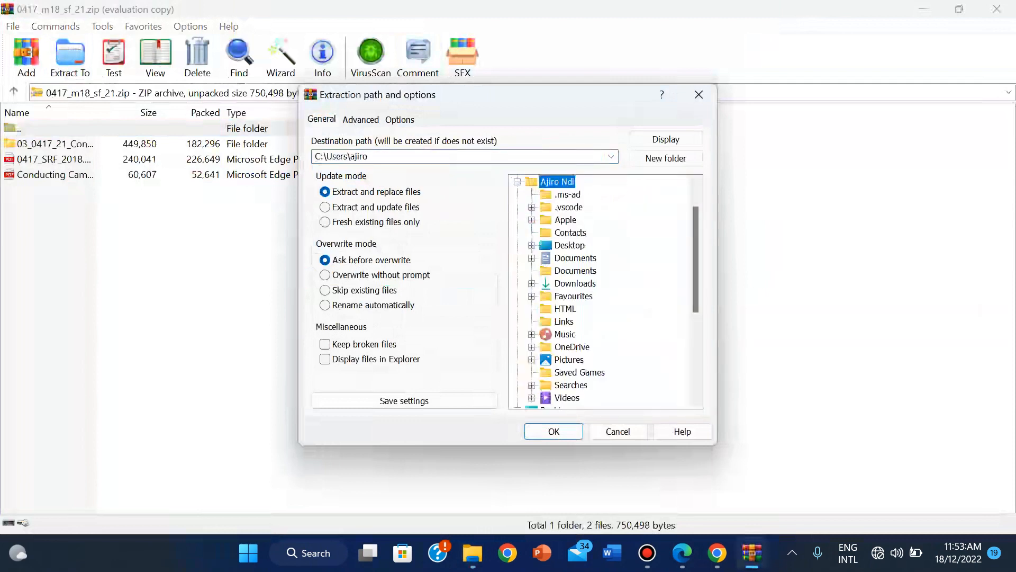
{"action": "left_click", "coordinate": [532, 258]}
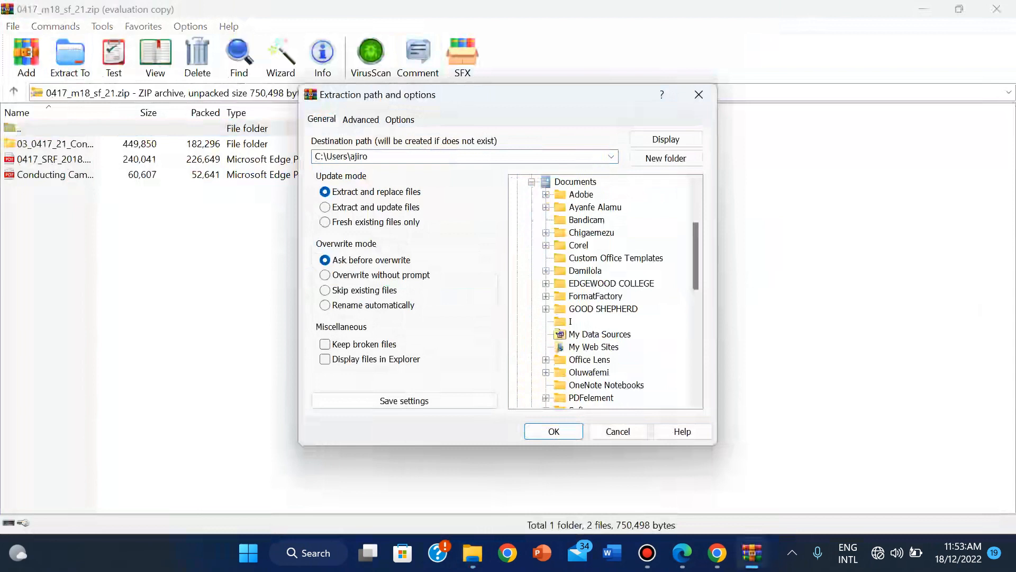
{"action": "left_click", "coordinate": [546, 284]}
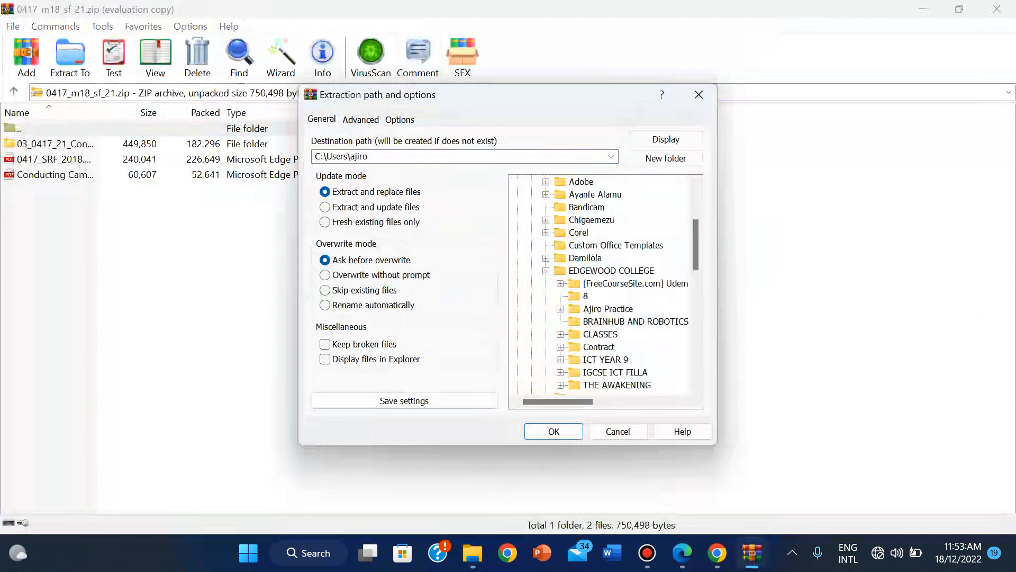
{"action": "left_click", "coordinate": [560, 335]}
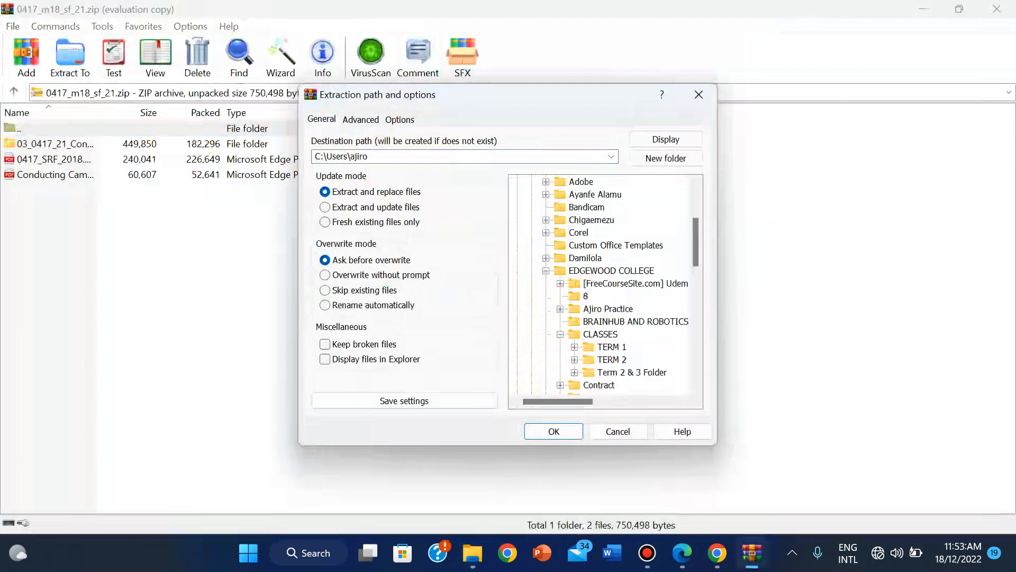
{"action": "left_click", "coordinate": [612, 360]}
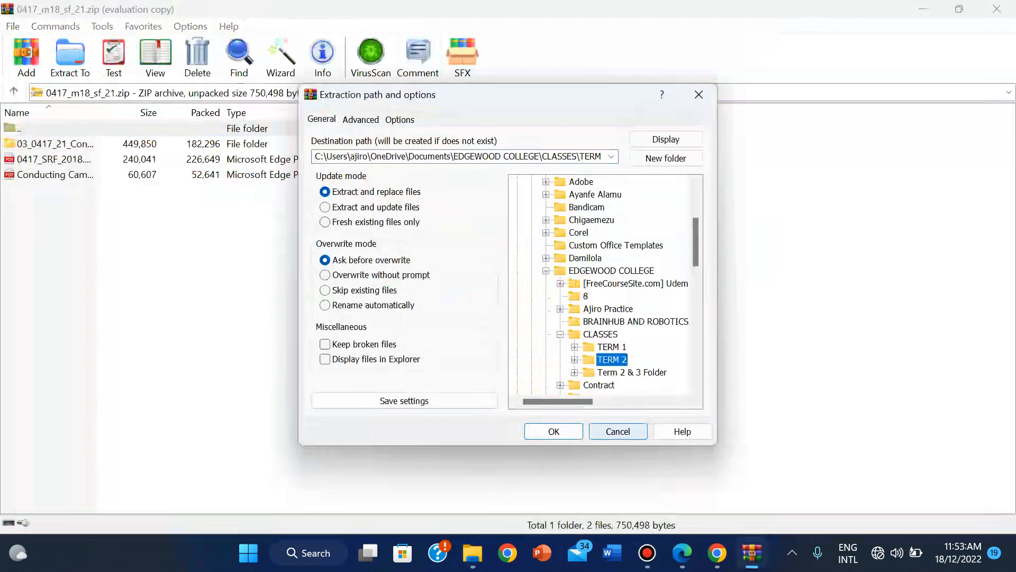
{"action": "left_click", "coordinate": [618, 432]}
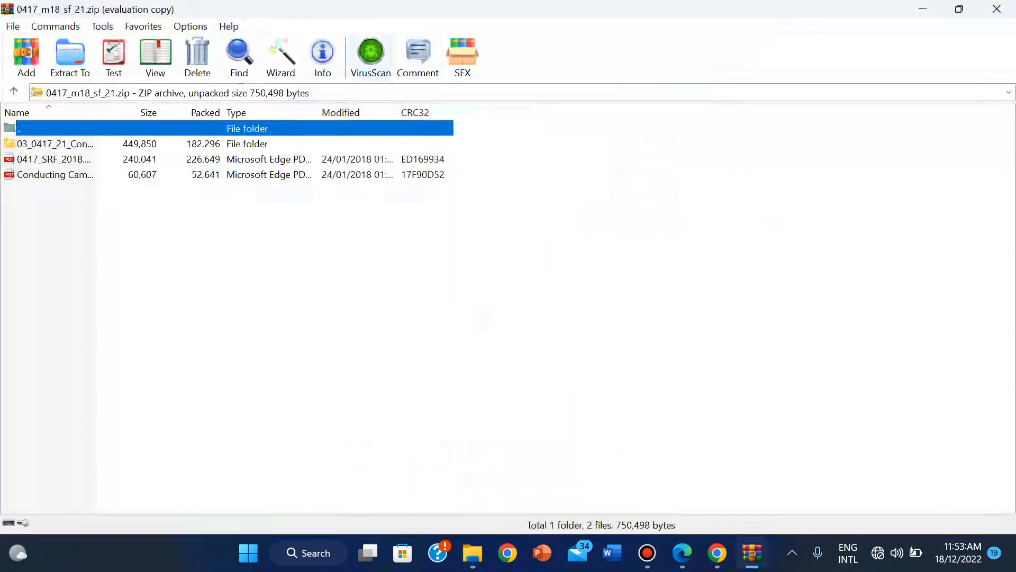
{"action": "left_click", "coordinate": [996, 9]}
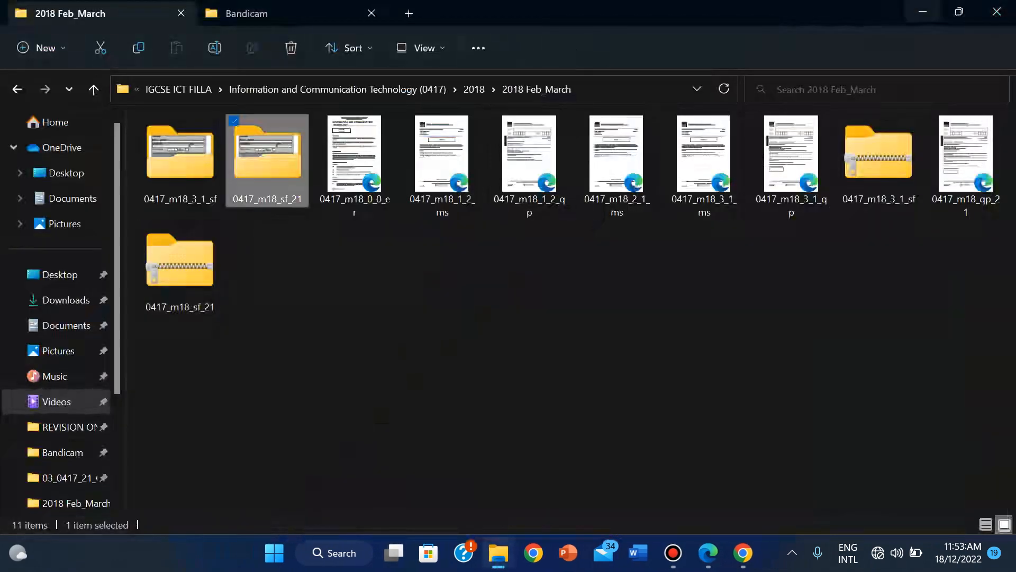
Step: Open 1803MEMO in Word from the 03_0417_21_Confidential Source Files 2018 folder
{"action": "double_click", "coordinate": [267, 153]}
{"action": "double_click", "coordinate": [180, 159]}
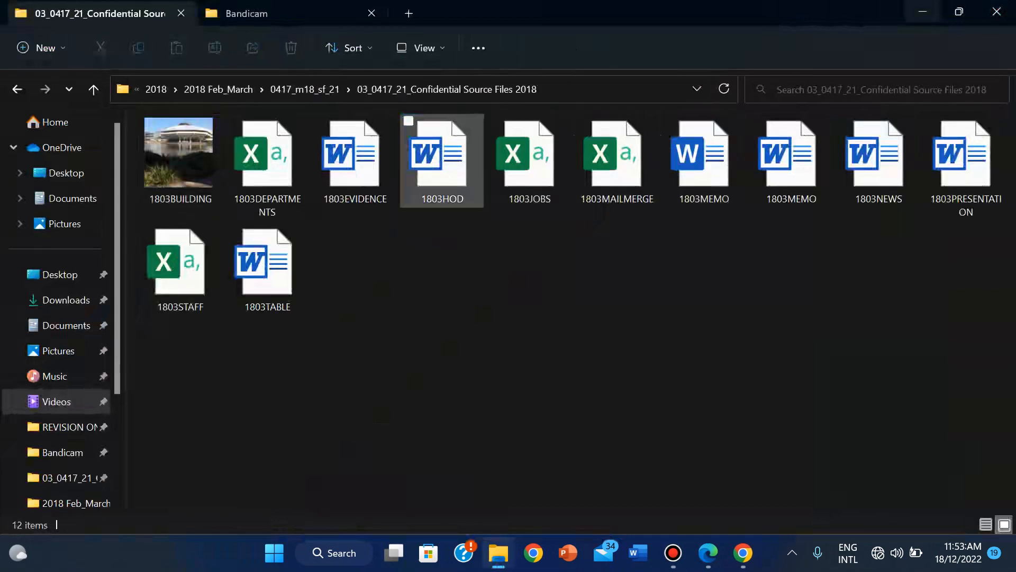
{"action": "double_click", "coordinate": [704, 159]}
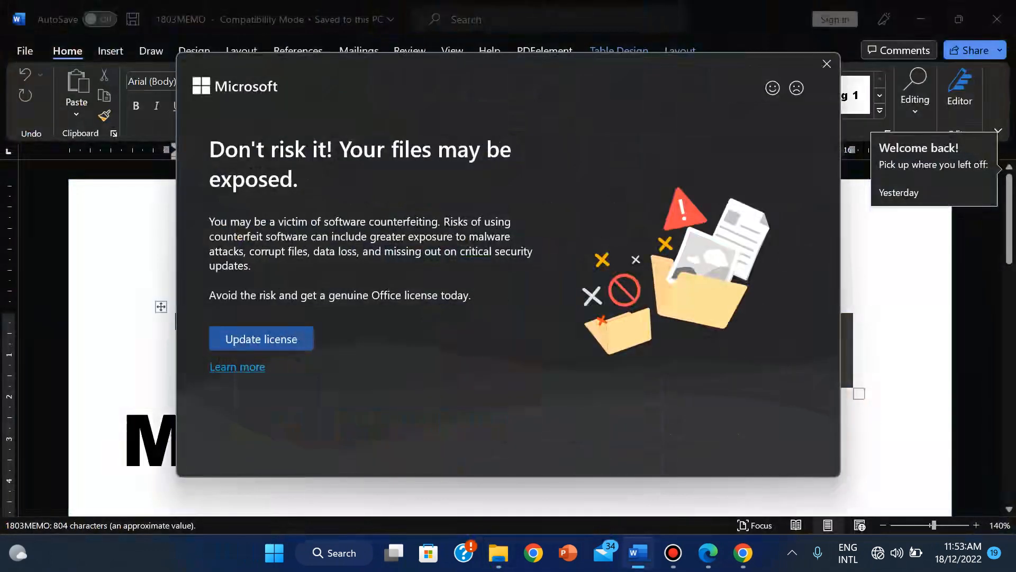
{"action": "left_click", "coordinate": [826, 64]}
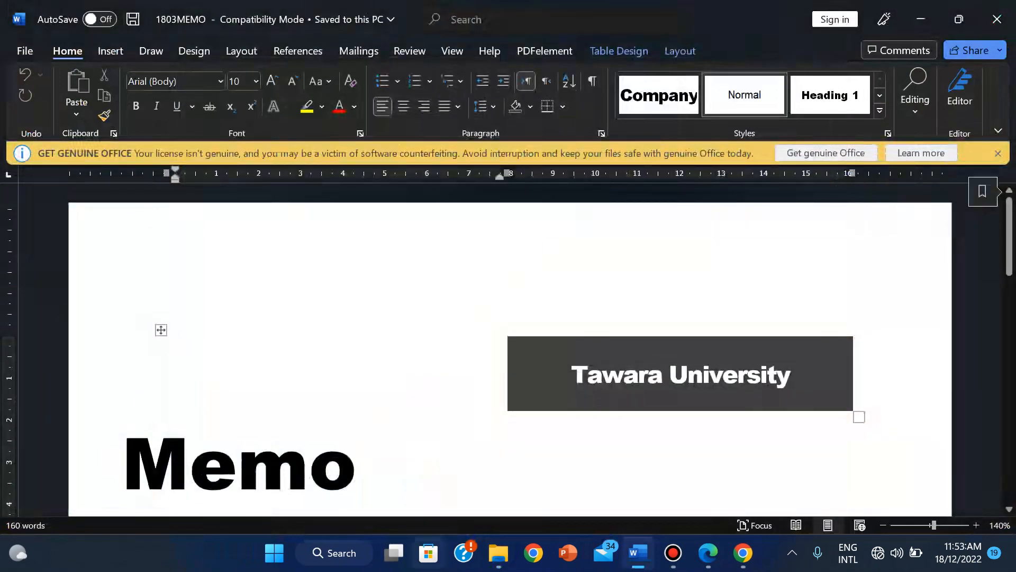
Step: Select the second 1803MEMO file in the folder and close the open memo
{"action": "left_click", "coordinate": [499, 552]}
{"action": "left_click", "coordinate": [791, 161]}
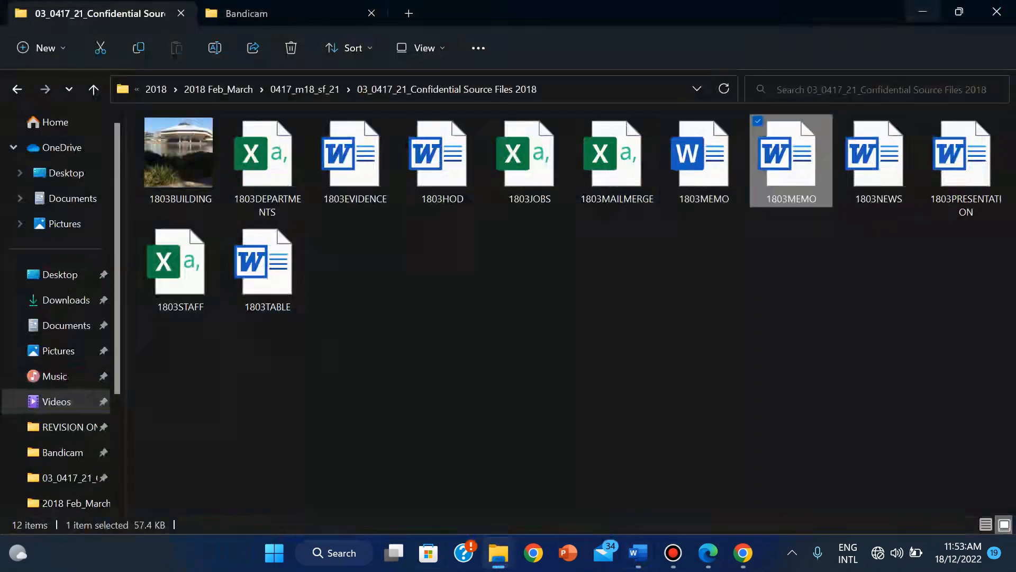
{"action": "mouse_move", "coordinate": [708, 552]}
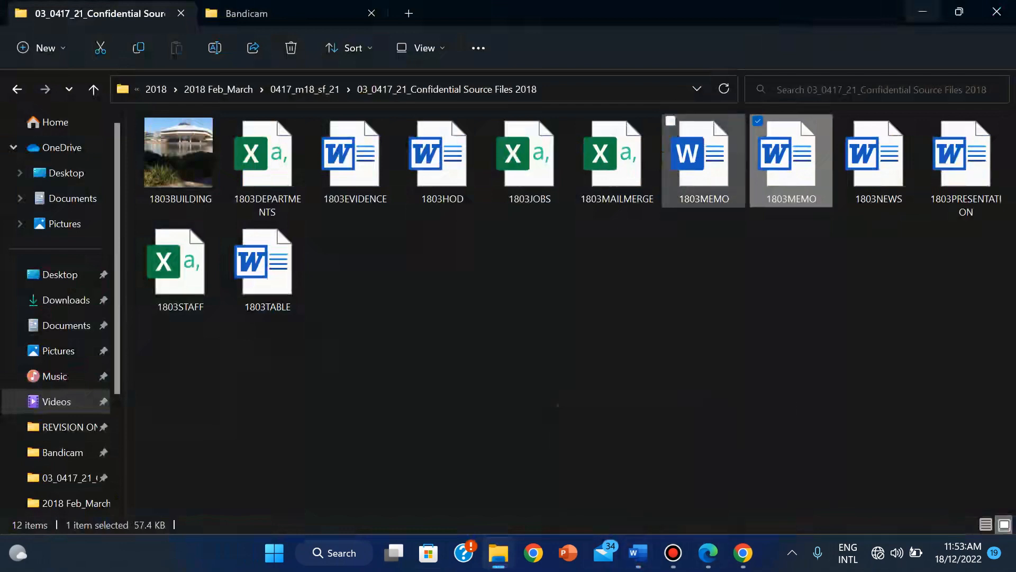
{"action": "left_click", "coordinate": [638, 552]}
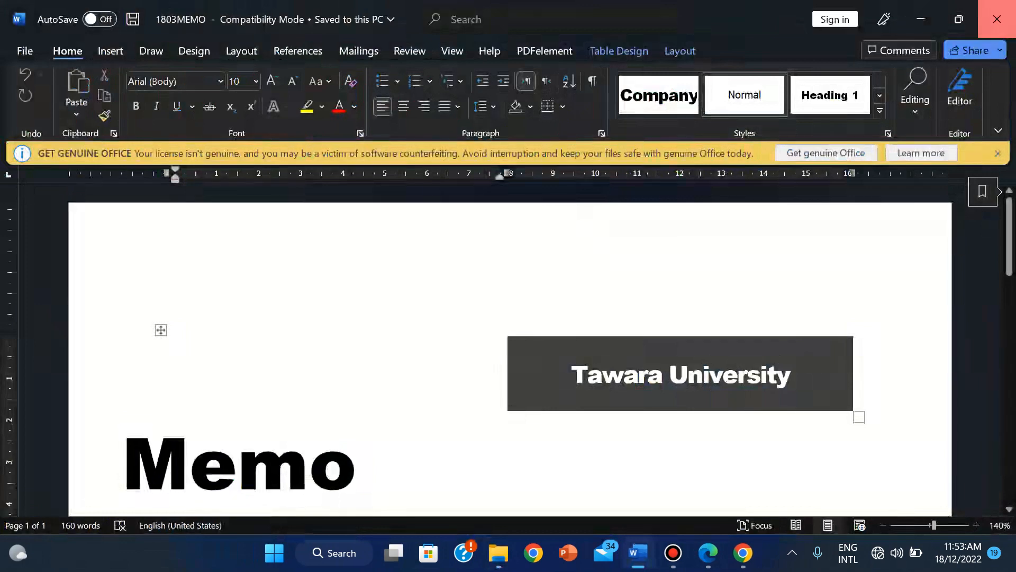
{"action": "left_click", "coordinate": [997, 19]}
Step: Permanently delete the duplicate 1803MEMO file and reopen the remaining memo in Word
{"action": "double_click", "coordinate": [704, 160]}
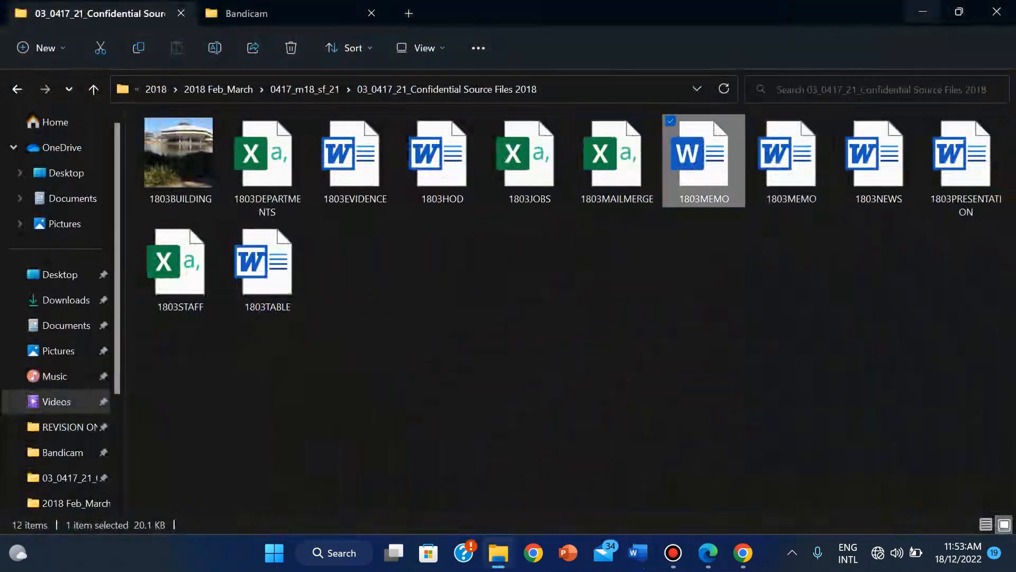
{"action": "key", "text": "shift+Delete"}
{"action": "key", "text": "Return"}
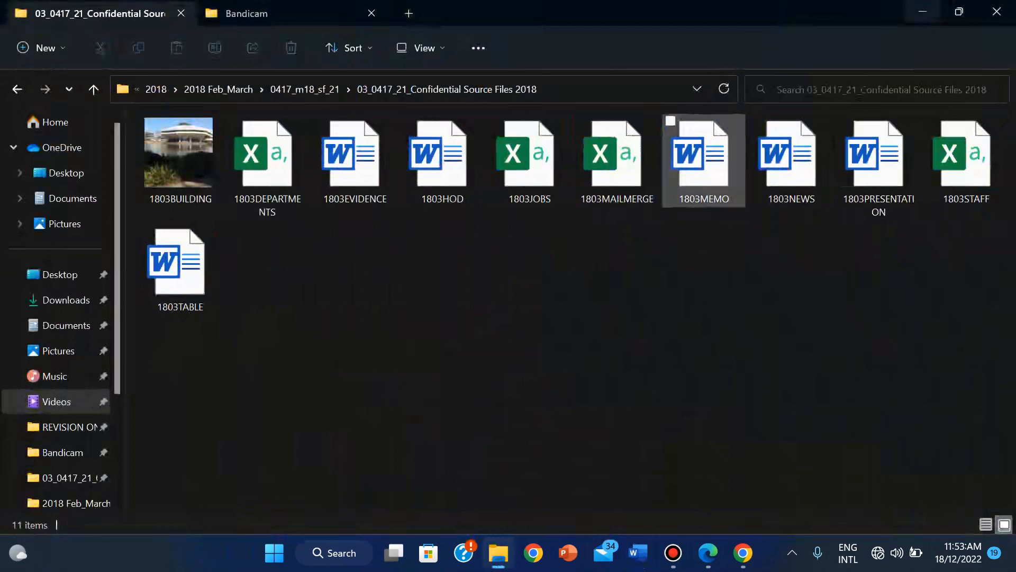
{"action": "double_click", "coordinate": [704, 160]}
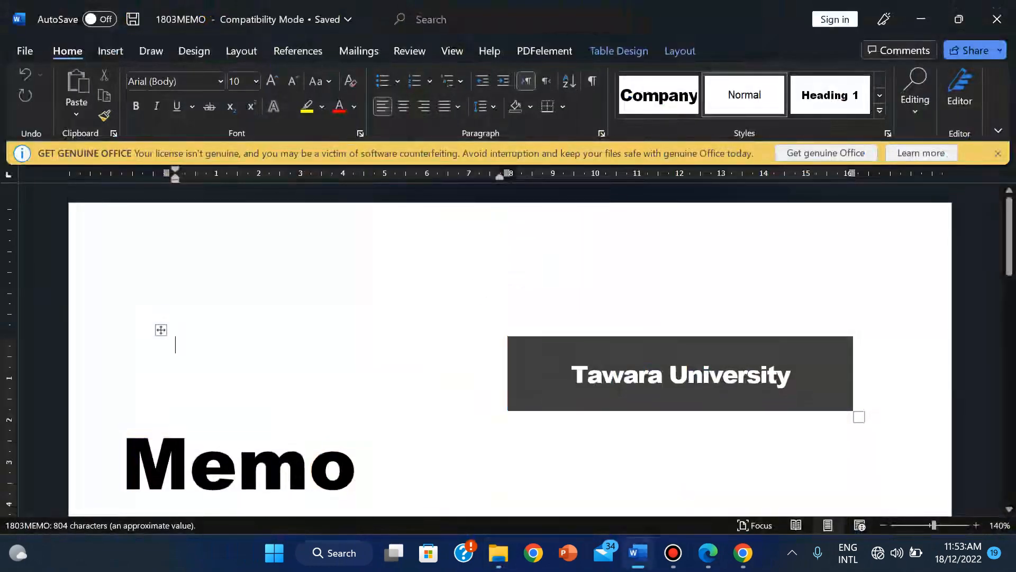
Step: Dismiss the genuine Office warning and save 1803MEMO as a Word Document (*.docx)
{"action": "left_click", "coordinate": [997, 154]}
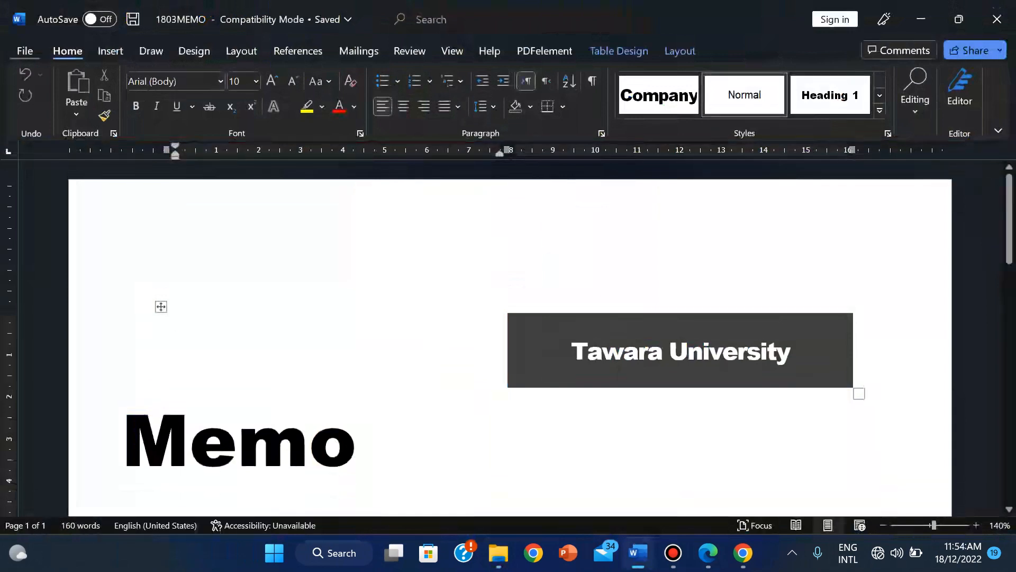
{"action": "key", "text": "alt+f"}
{"action": "key", "text": "a"}
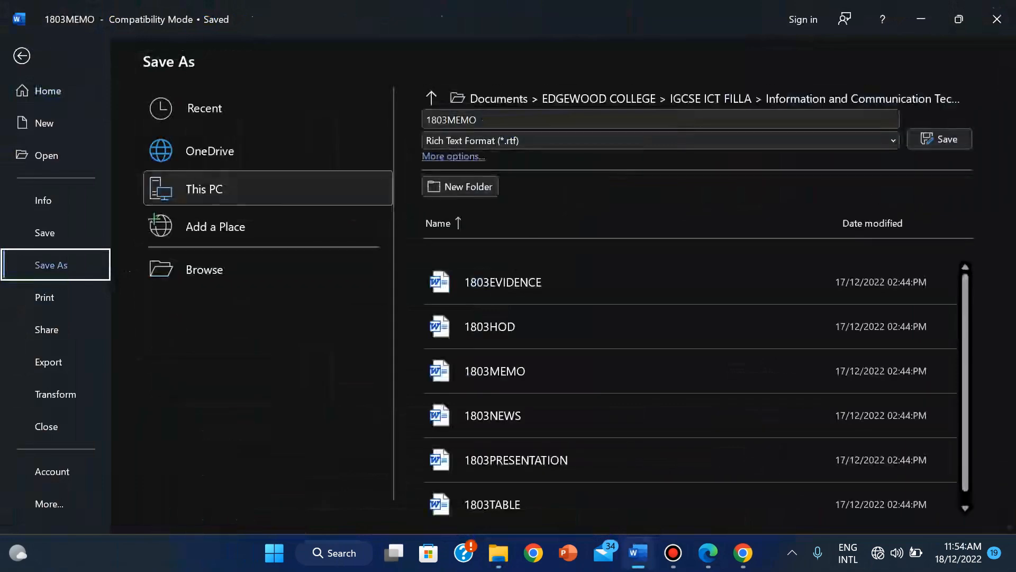
{"action": "left_click", "coordinate": [893, 141]}
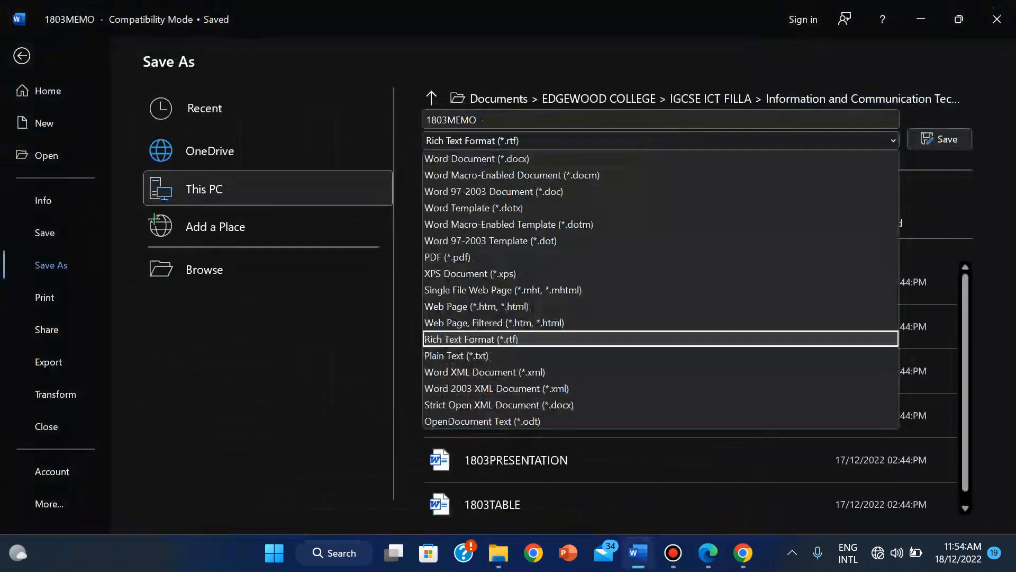
{"action": "left_click", "coordinate": [476, 159]}
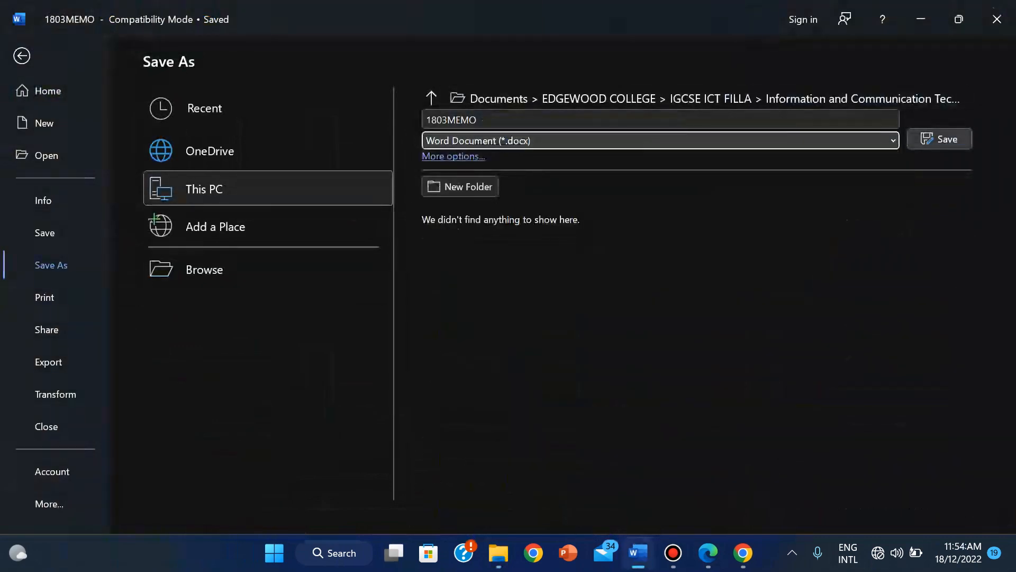
{"action": "key", "text": "Tab"}
{"action": "key", "text": "Return"}
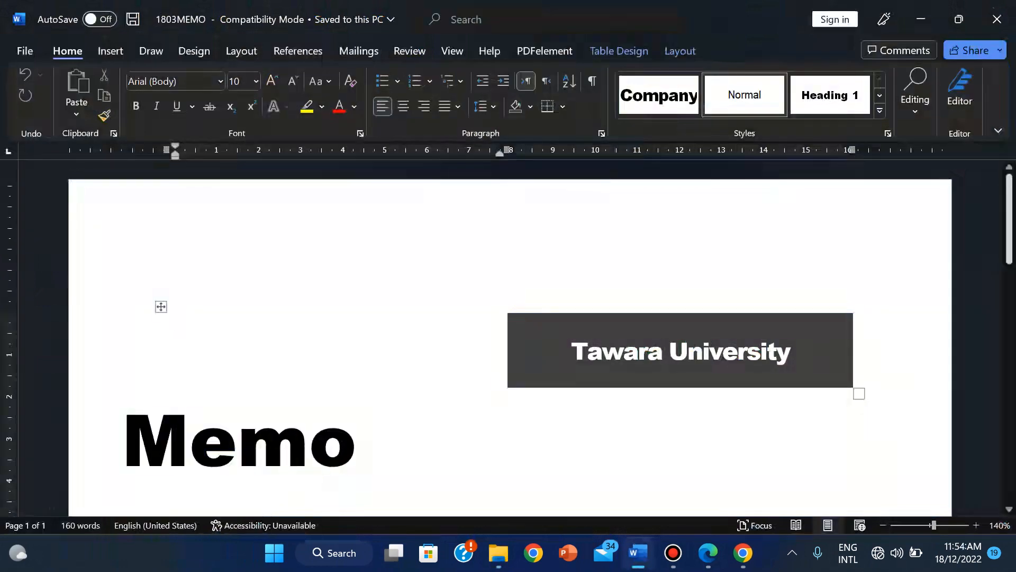
Step: Zoom the memo page out step by step from 130% down to 60%
{"action": "scroll", "coordinate": [508, 338], "scroll_direction": "down", "scroll_amount": 5}
{"action": "scroll", "coordinate": [508, 339], "scroll_direction": "up", "scroll_amount": 1}
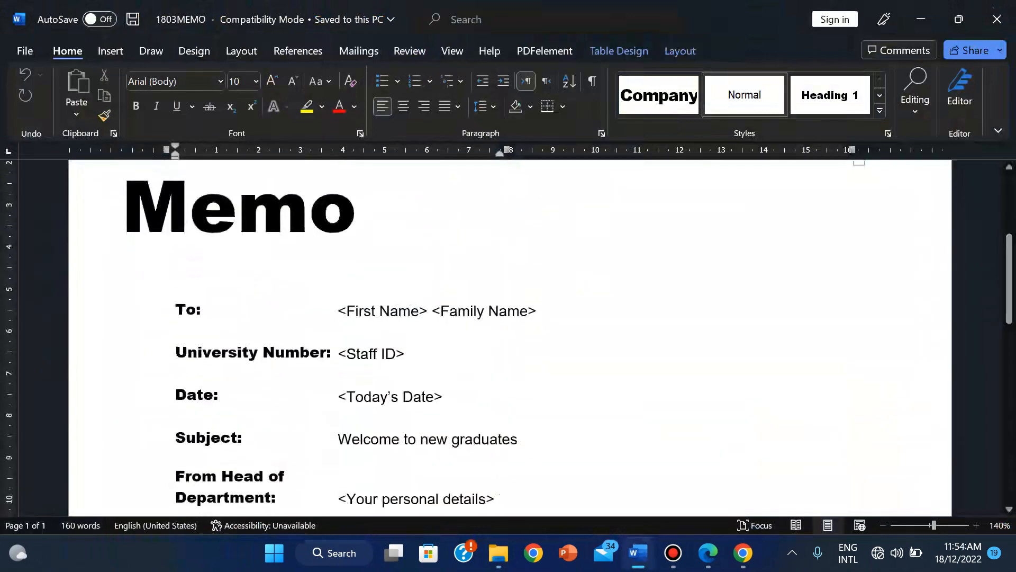
{"action": "left_click", "coordinate": [882, 525]}
{"action": "left_click", "coordinate": [882, 525]}
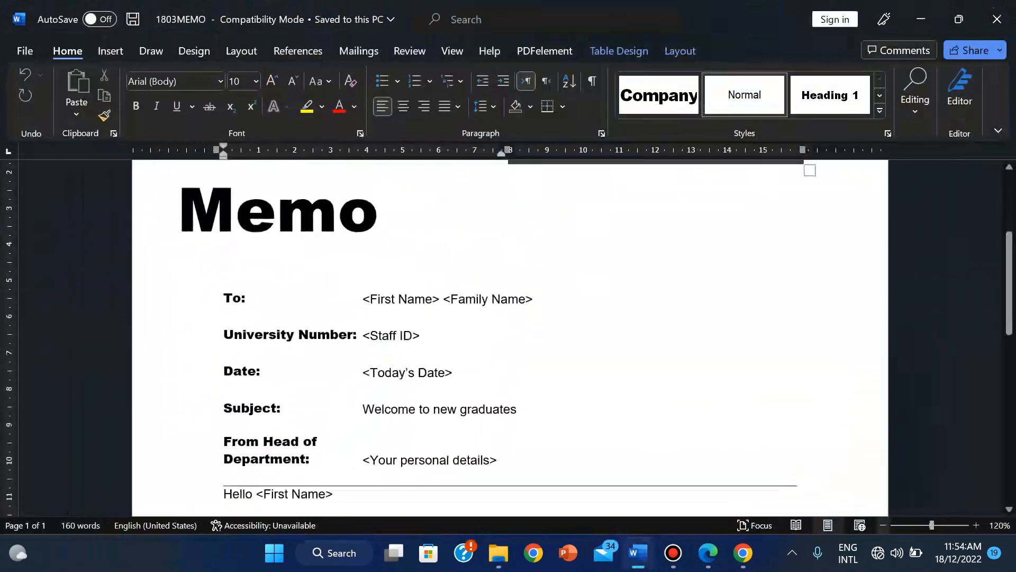
{"action": "scroll", "coordinate": [508, 339], "scroll_direction": "down", "scroll_amount": 4}
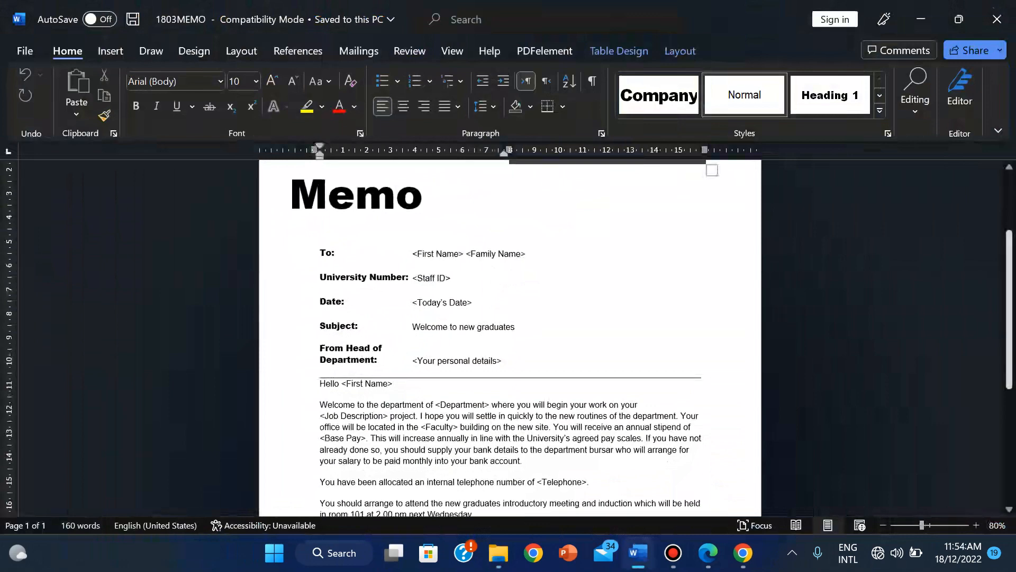
{"action": "scroll", "coordinate": [508, 339], "scroll_direction": "up", "scroll_amount": 2}
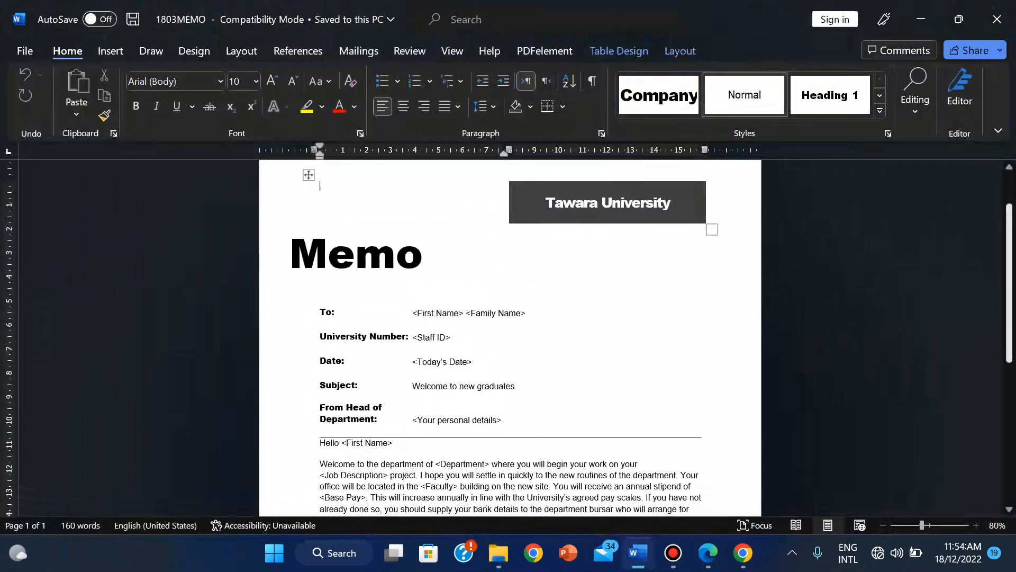
{"action": "left_click", "coordinate": [883, 525]}
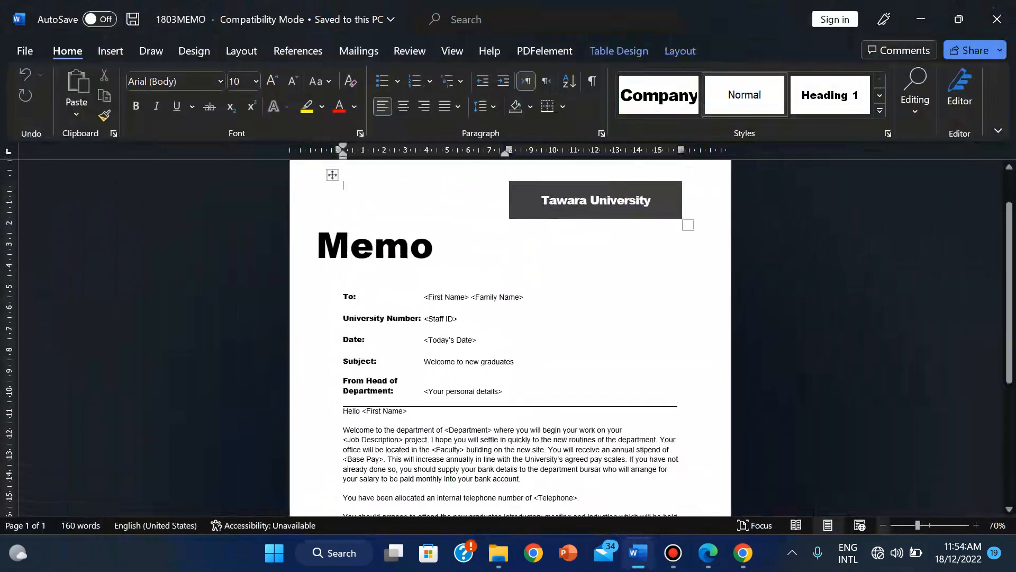
{"action": "left_click", "coordinate": [883, 525]}
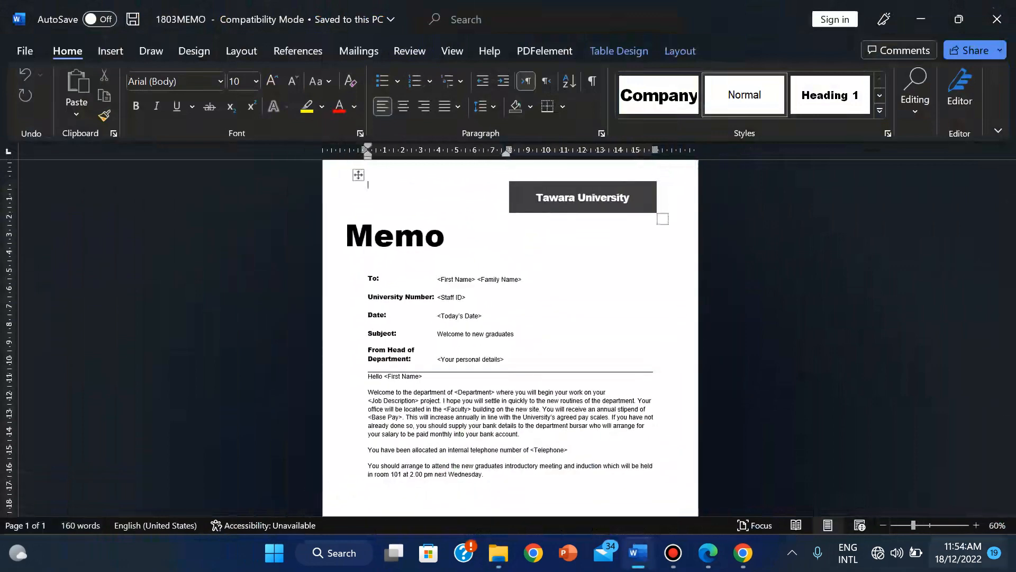
{"action": "scroll", "coordinate": [510, 338], "scroll_direction": "up", "scroll_amount": 3}
{"action": "scroll", "coordinate": [854, 261], "scroll_direction": "up", "scroll_amount": 5}
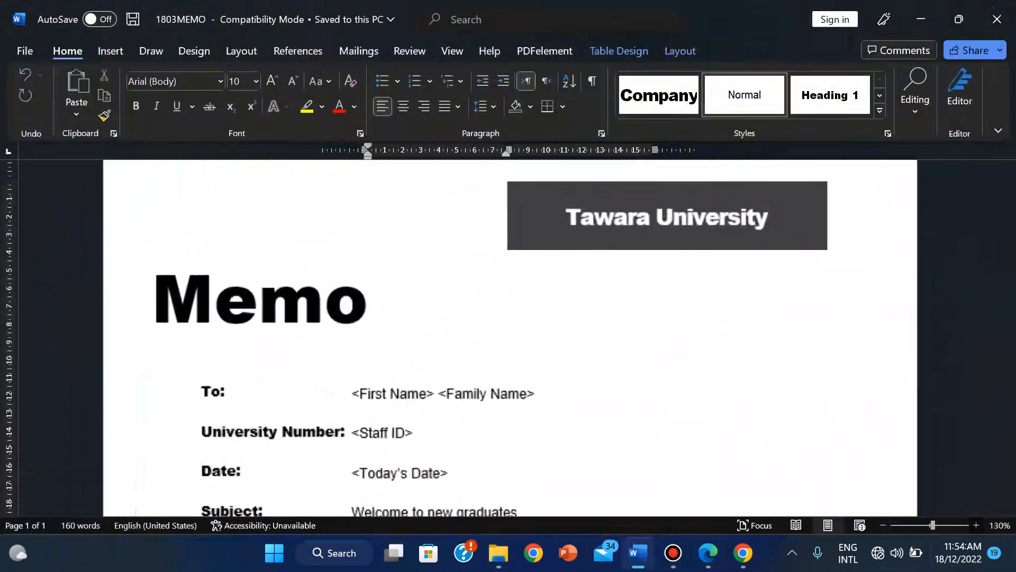
{"action": "scroll", "coordinate": [853, 261], "scroll_direction": "up", "scroll_amount": 1}
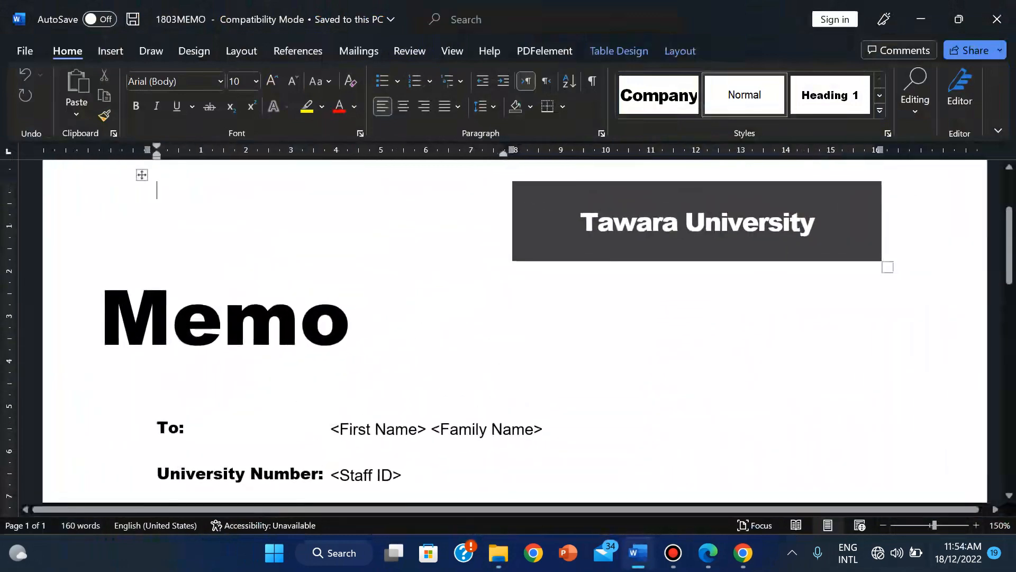
Step: Switch the ribbon between Show Tabs only and Always show Ribbon, leaving it pinned
{"action": "left_click", "coordinate": [998, 130]}
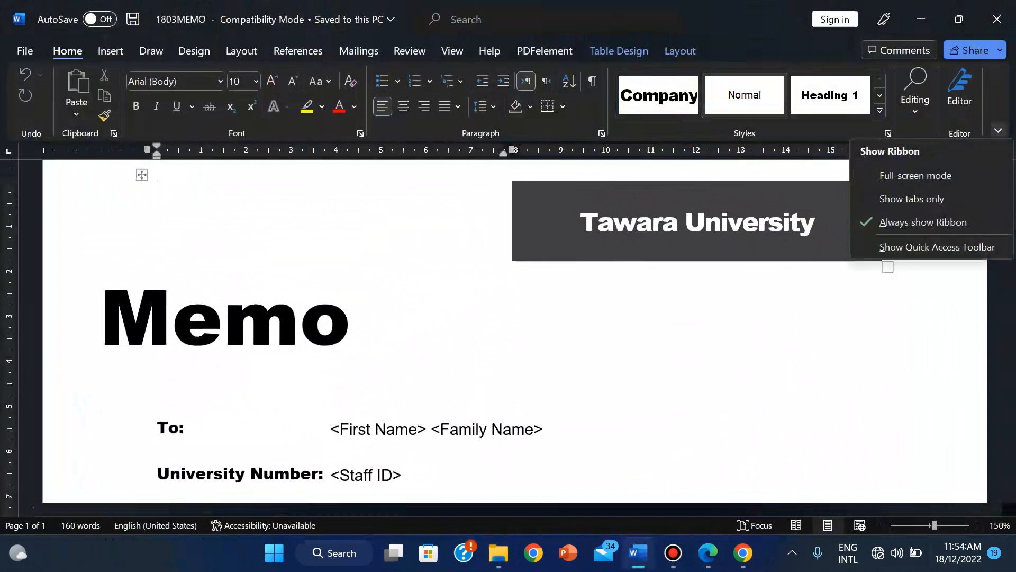
{"action": "left_click", "coordinate": [924, 222]}
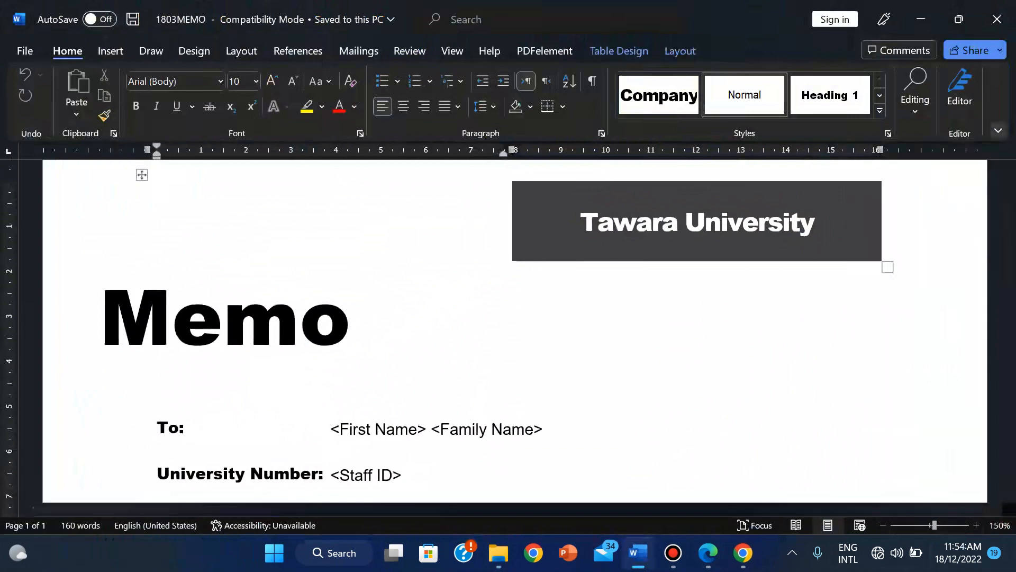
{"action": "left_click", "coordinate": [998, 130]}
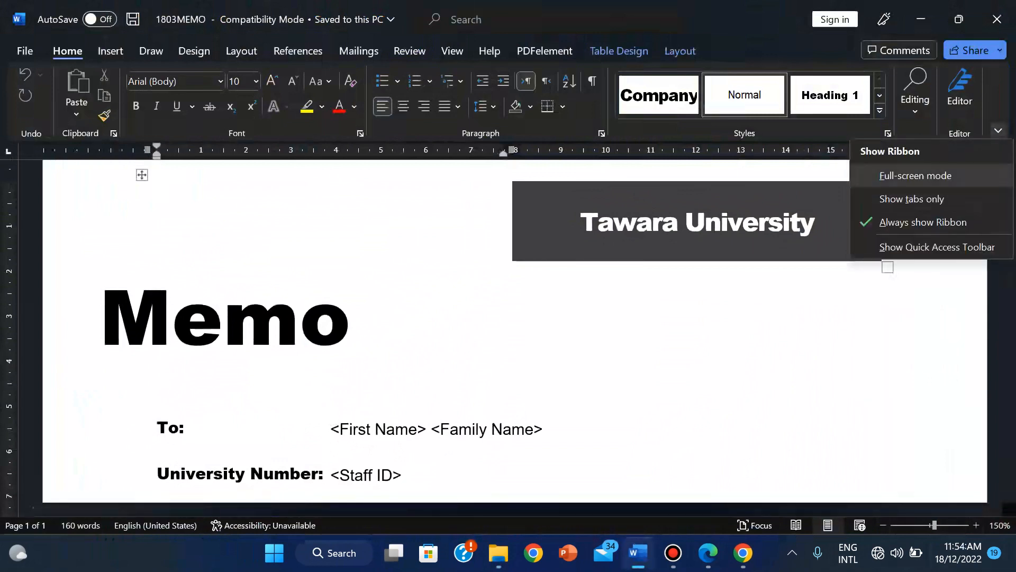
{"action": "left_click", "coordinate": [911, 199]}
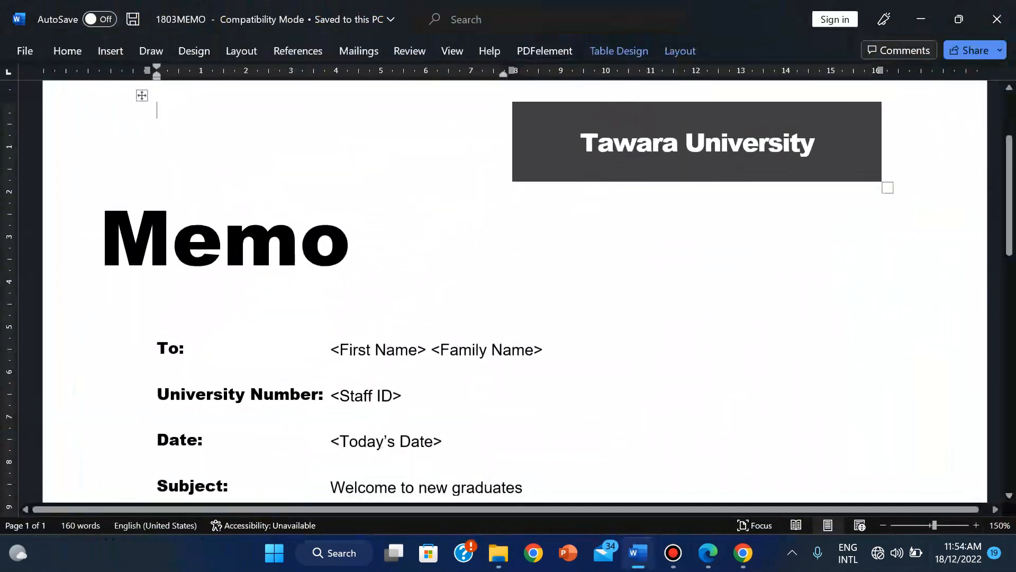
{"action": "scroll", "coordinate": [508, 291], "scroll_direction": "down", "scroll_amount": 6, "text": "ctrl"}
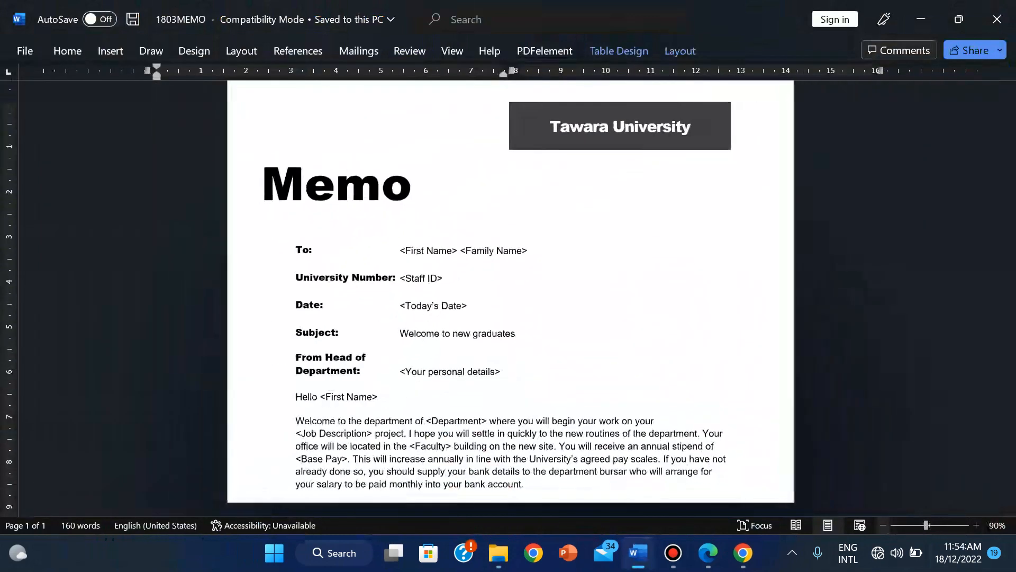
{"action": "scroll", "coordinate": [508, 291], "scroll_direction": "down", "scroll_amount": 1, "text": "ctrl"}
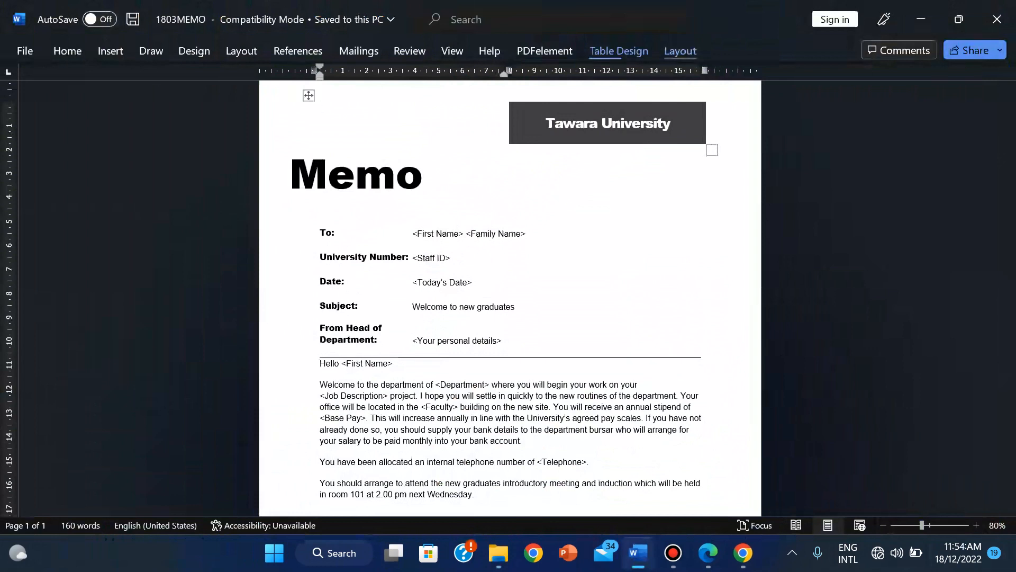
{"action": "left_click", "coordinate": [680, 51]}
{"action": "left_click", "coordinate": [998, 130]}
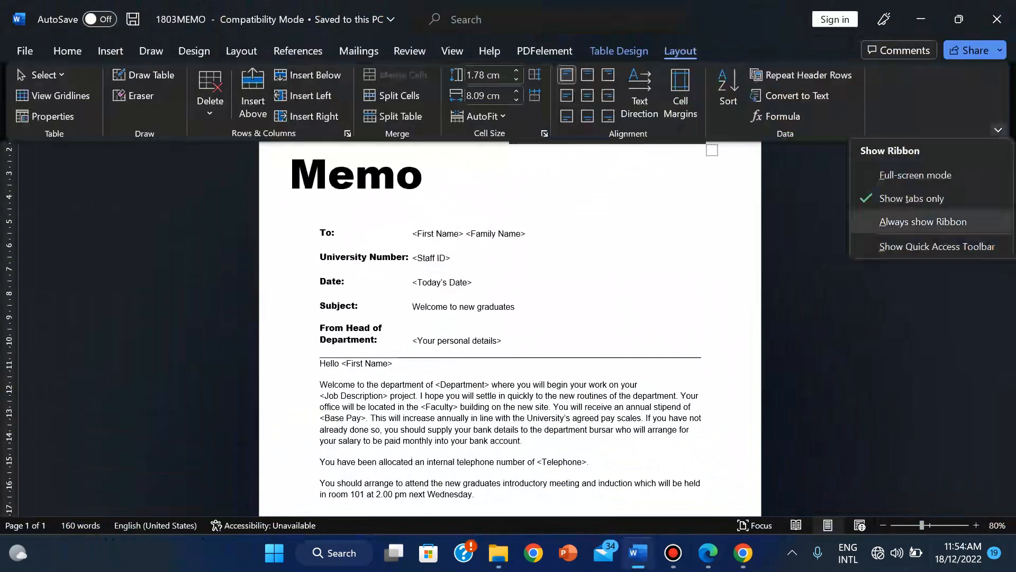
{"action": "left_click", "coordinate": [923, 222]}
{"action": "left_click", "coordinate": [997, 129]}
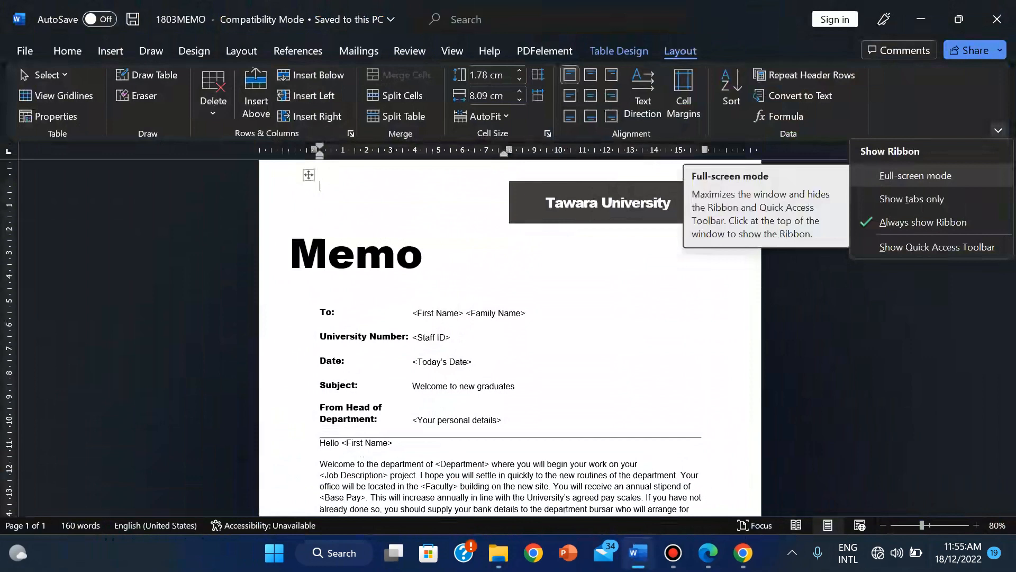
{"action": "left_click", "coordinate": [662, 203]}
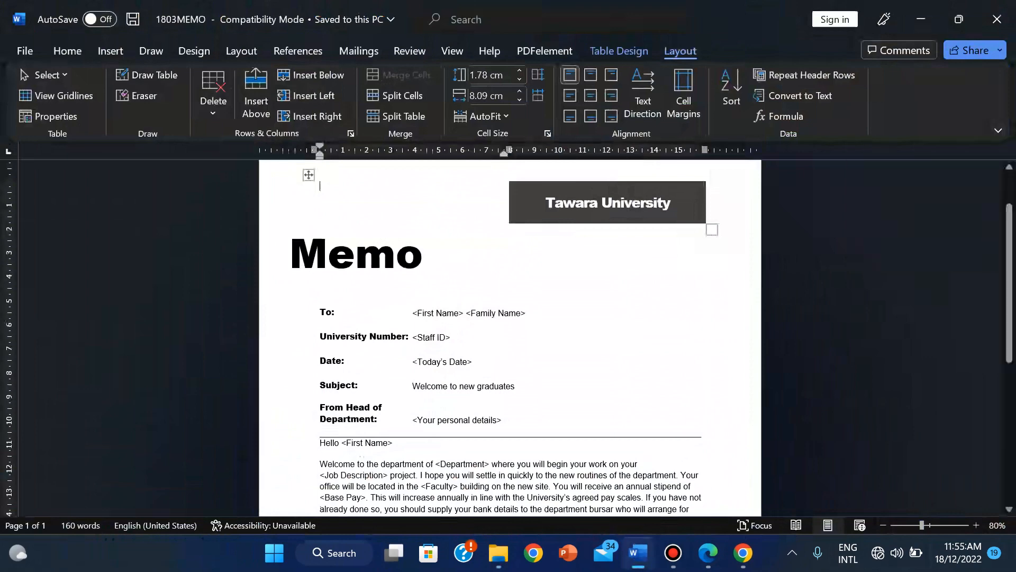
Step: Set the page zoom to 150% and switch to the exam PDF in Edge
{"action": "left_click", "coordinate": [968, 524]}
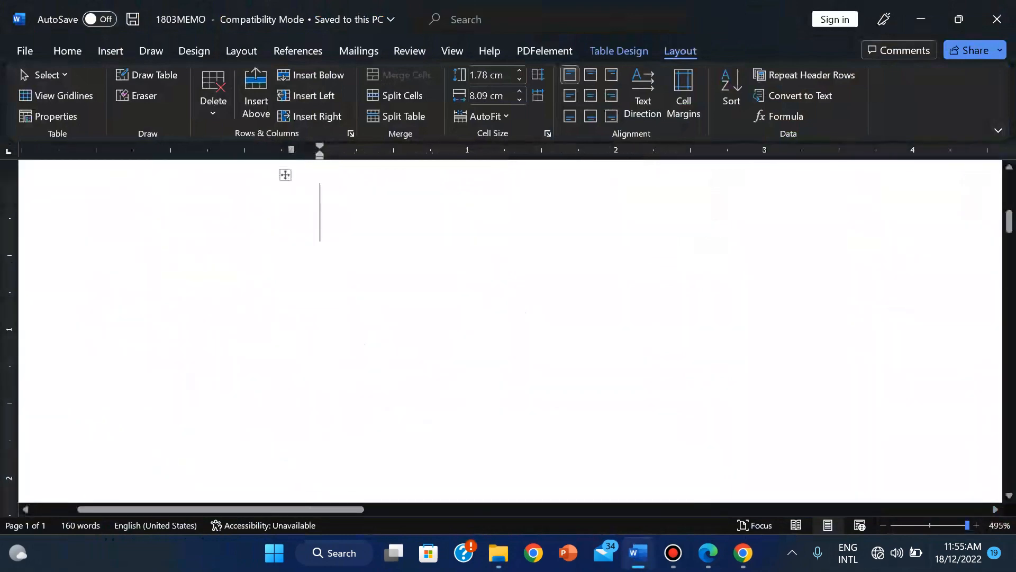
{"action": "left_click", "coordinate": [940, 525]}
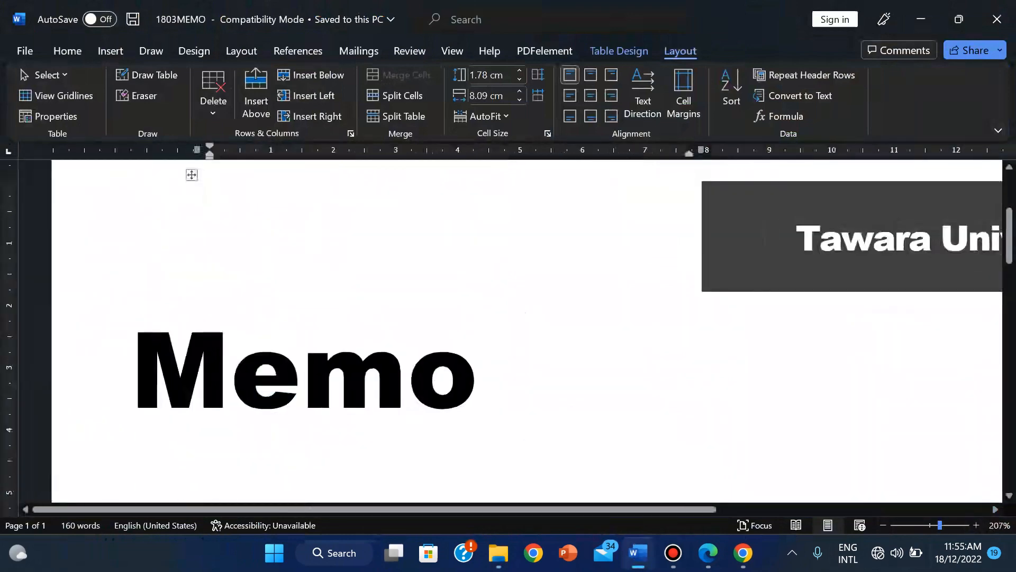
{"action": "left_click_drag", "start_coordinate": [940, 525], "coordinate": [934, 525]}
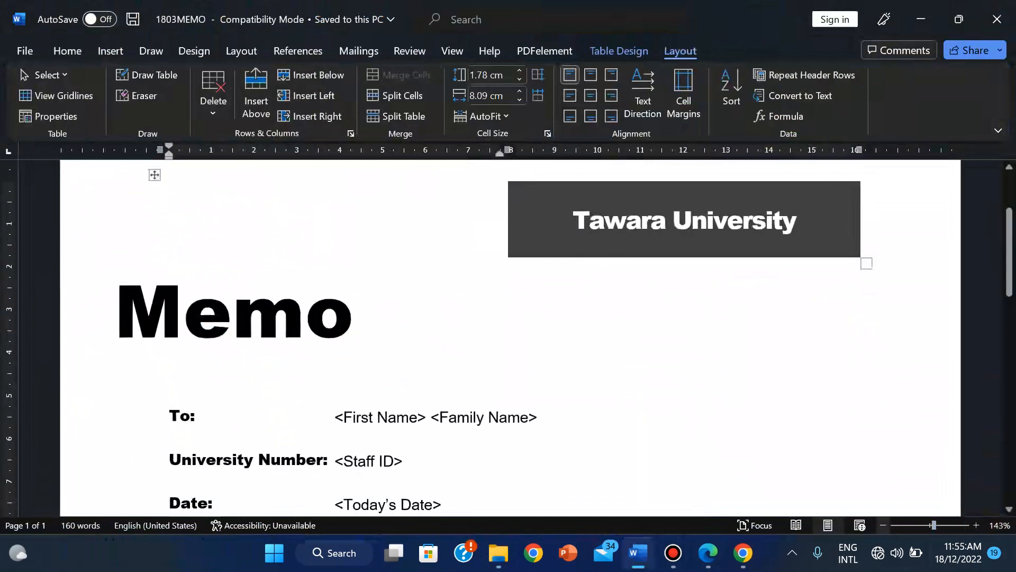
{"action": "left_click", "coordinate": [975, 525]}
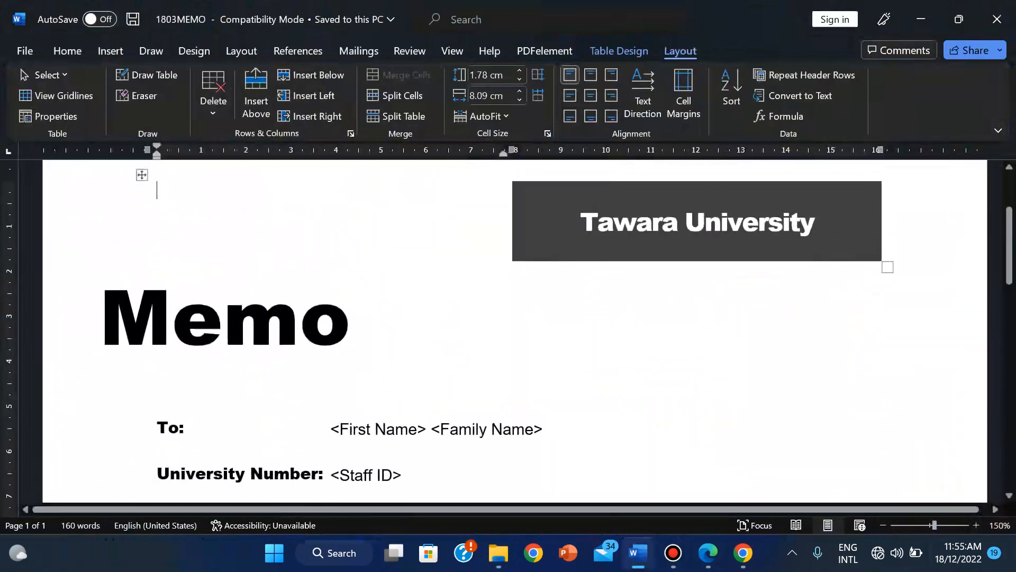
{"action": "key", "text": "alt+Tab"}
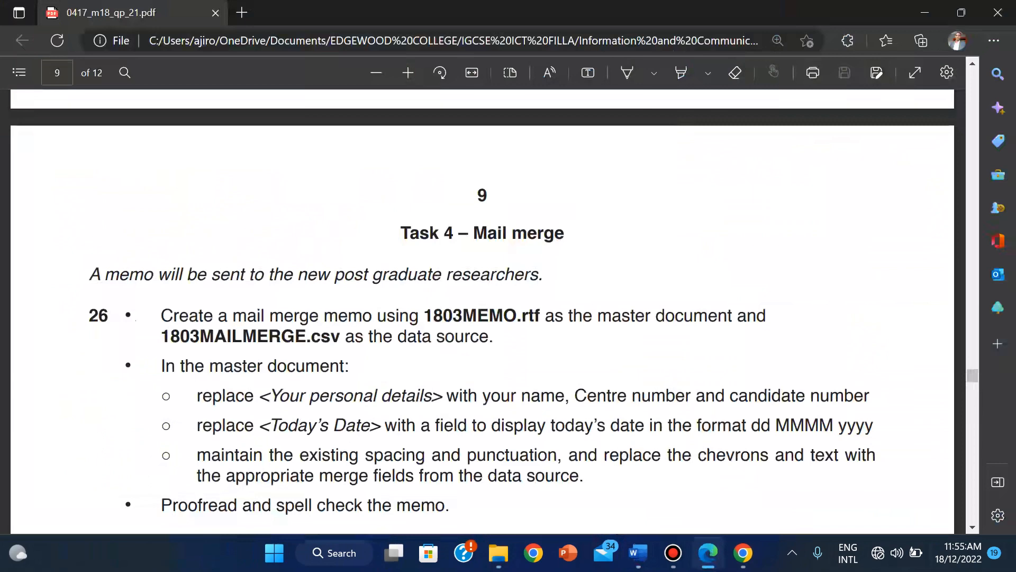
Step: Back in Word, select the whole <Your personal details> placeholder beside From Head of Department
{"action": "left_click", "coordinate": [637, 552]}
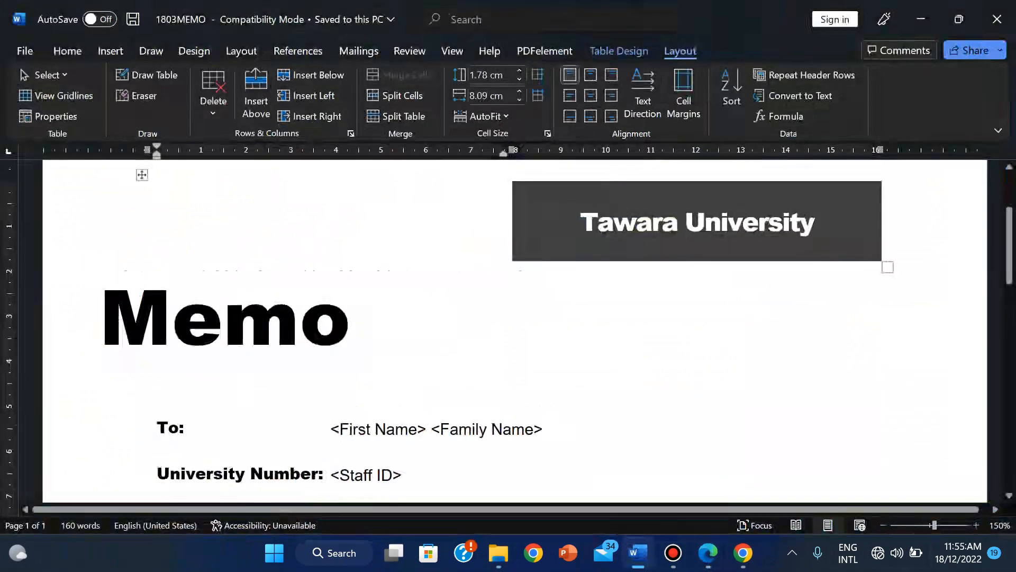
{"action": "scroll", "coordinate": [508, 328], "scroll_direction": "down", "scroll_amount": 5}
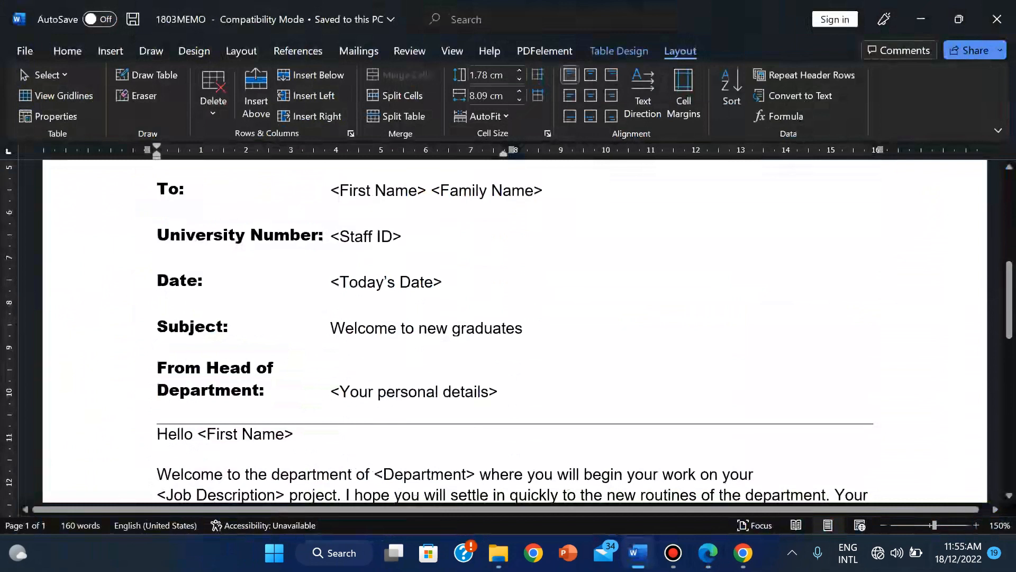
{"action": "left_click", "coordinate": [331, 392]}
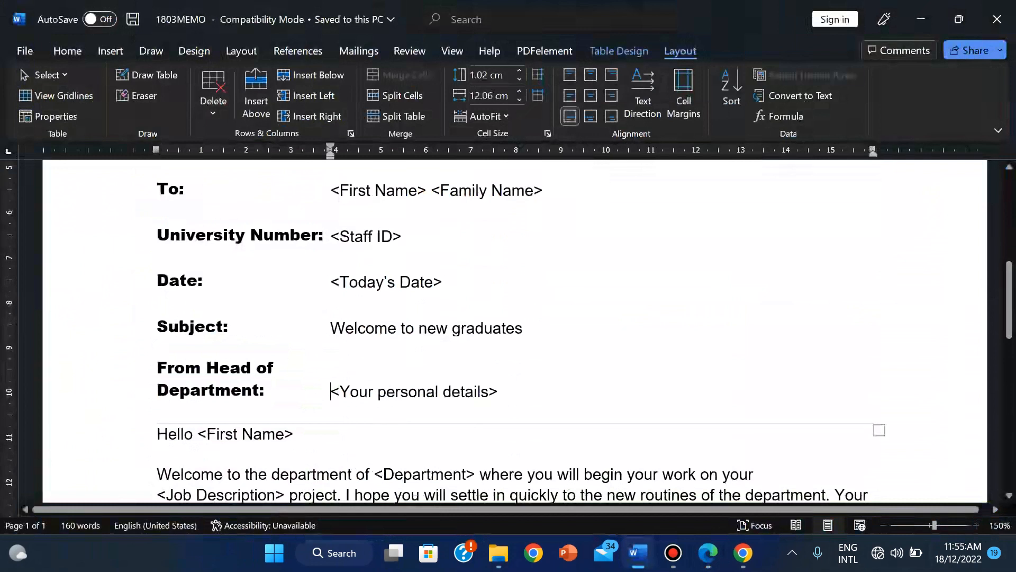
{"action": "mouse_move", "coordinate": [331, 392]}
{"action": "left_mouse_down"}
{"action": "mouse_move", "coordinate": [498, 392]}
{"action": "mouse_move", "coordinate": [324, 391]}
{"action": "mouse_move", "coordinate": [334, 393]}
{"action": "left_mouse_up"}
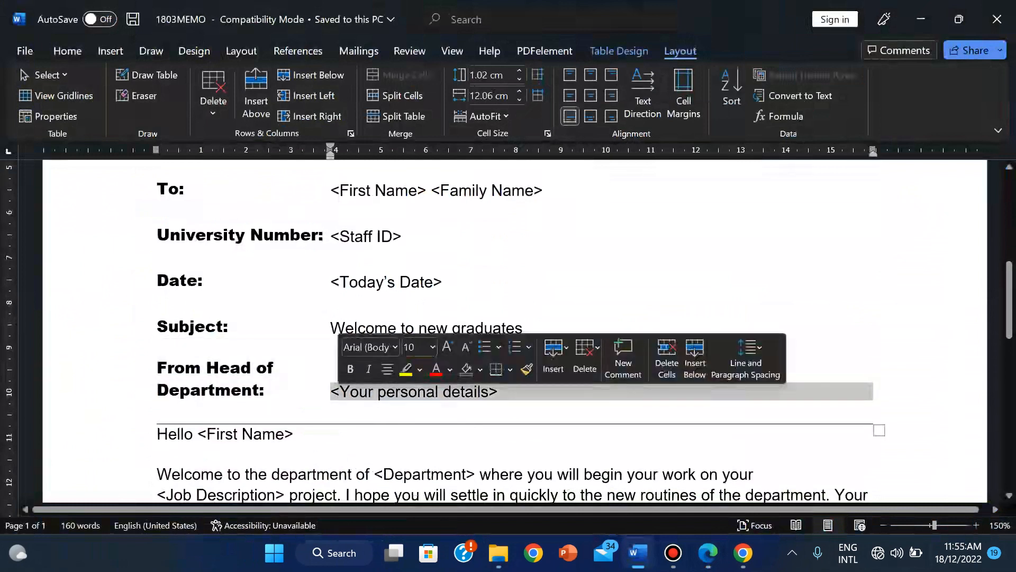
{"action": "left_click", "coordinate": [339, 392]}
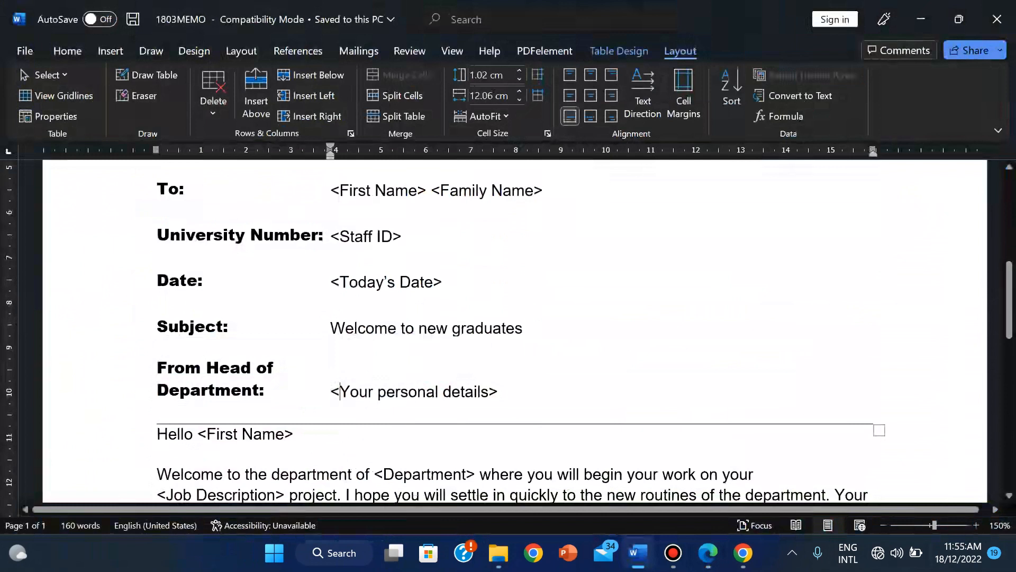
{"action": "left_click", "coordinate": [331, 392]}
{"action": "key", "text": "shift+Right"}
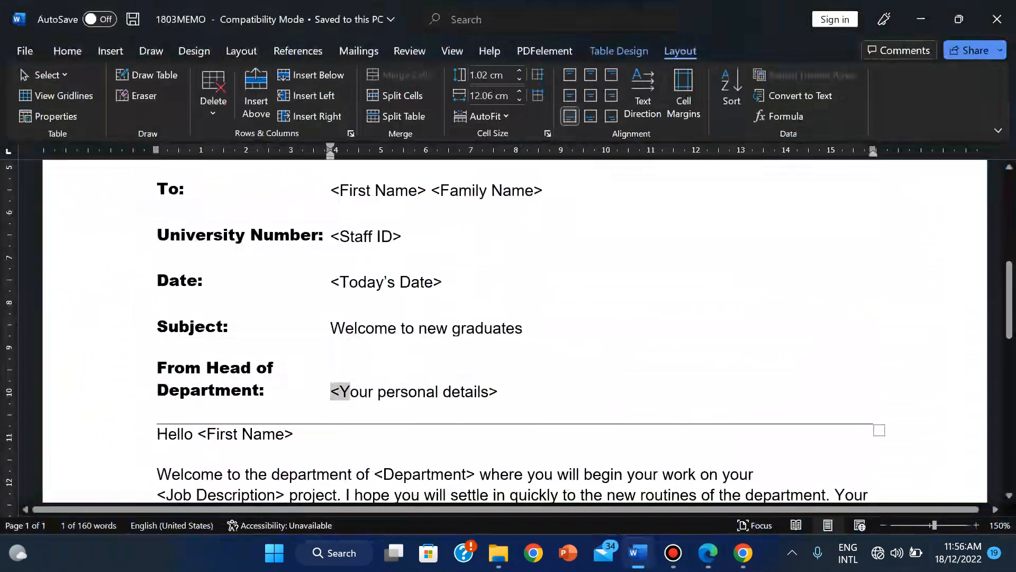
{"action": "key", "text": "shift+Right"}
{"action": "key", "text": "shift+Right"}
{"action": "key", "text": "shift+Right"}
{"action": "key", "text": "shift+Right"}
{"action": "key", "text": "shift+Right"}
{"action": "key", "text": "shift+Right"}
{"action": "key", "text": "shift+Right"}
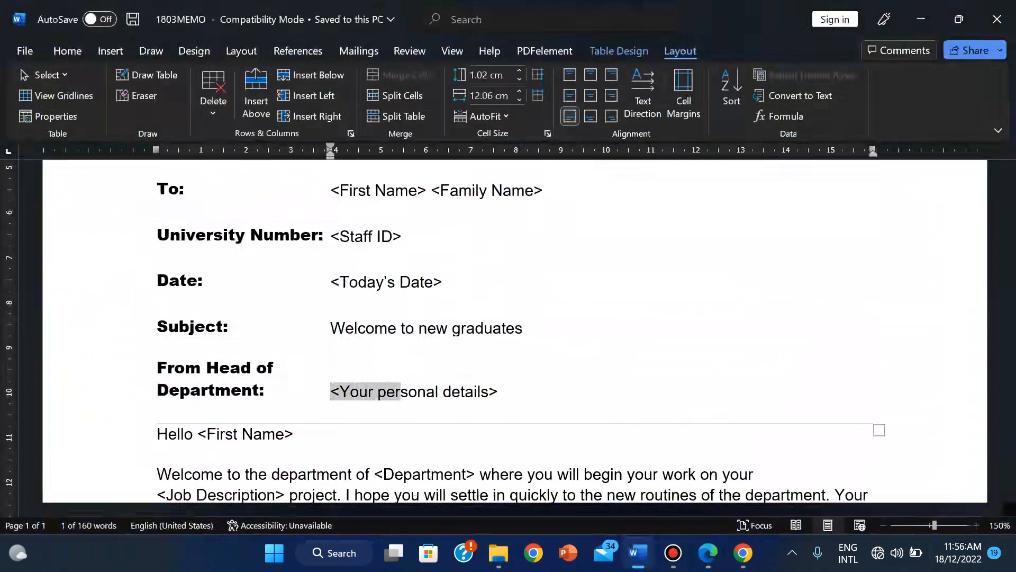
{"action": "key", "text": "shift+Right"}
{"action": "key", "text": "shift+Right"}
{"action": "key", "text": "shift+Right"}
{"action": "key", "text": "shift+Right"}
{"action": "key", "text": "shift+Right"}
{"action": "key", "text": "shift+Right"}
{"action": "key", "text": "shift+Right"}
{"action": "key", "text": "shift+Right"}
{"action": "key", "text": "shift+Right"}
{"action": "key", "text": "shift+Right"}
{"action": "key", "text": "shift+Right"}
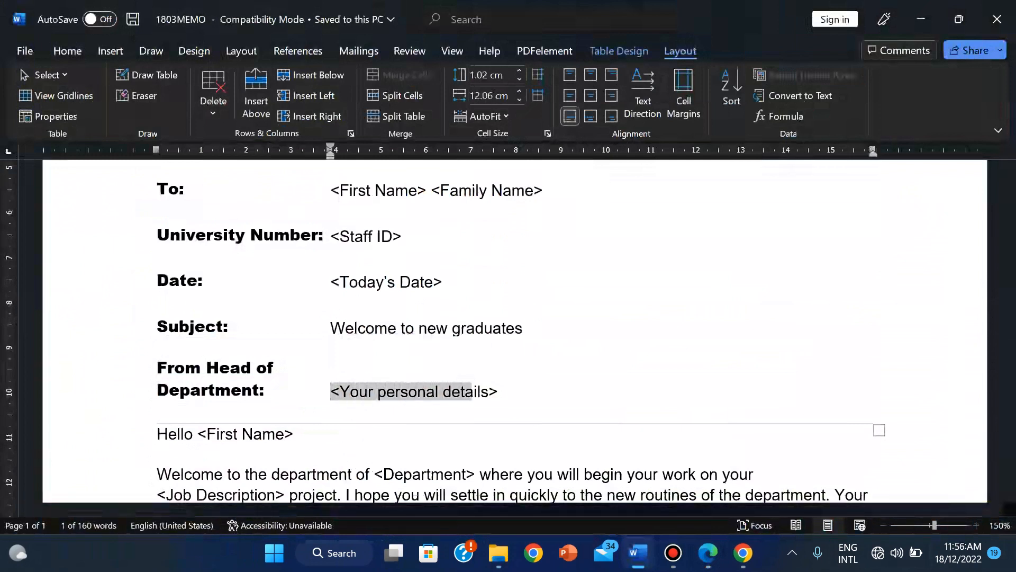
{"action": "key", "text": "shift+Right"}
{"action": "key", "text": "shift+Right"}
{"action": "key", "text": "shift+Right"}
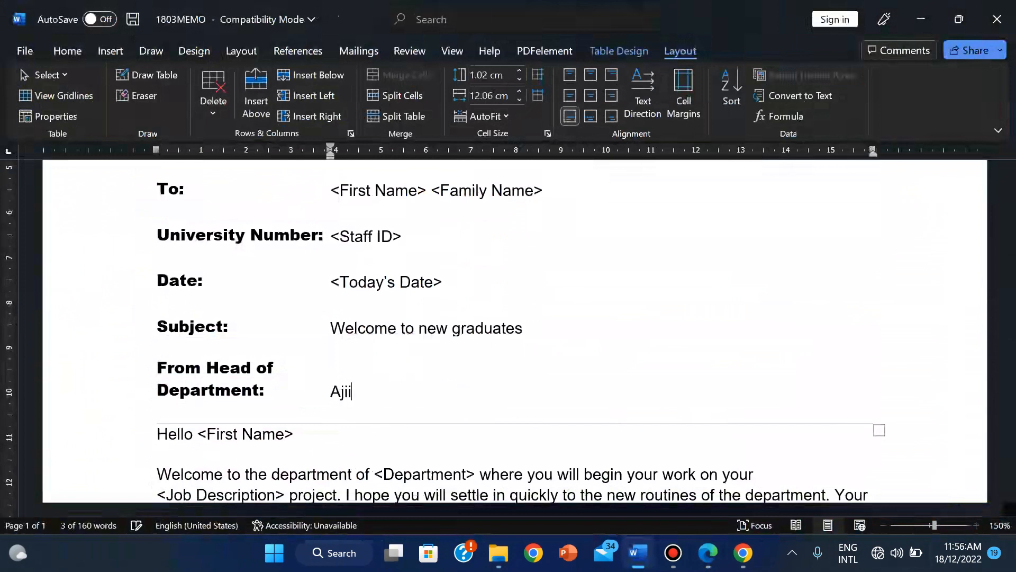
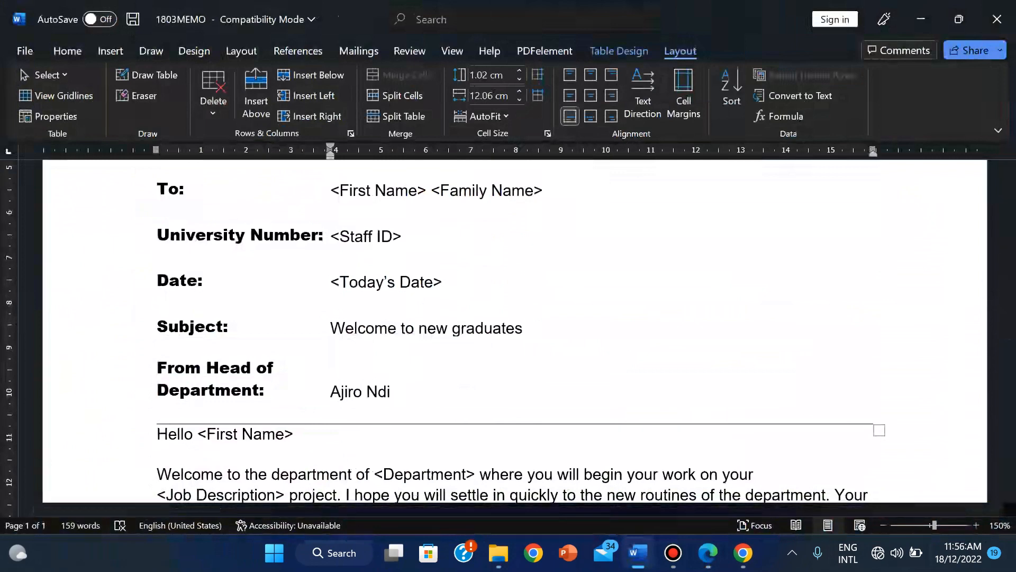
Step: Type the writer's name, centre number and candidate number over the placeholder, checking the question paper
{"action": "left_click", "coordinate": [708, 552]}
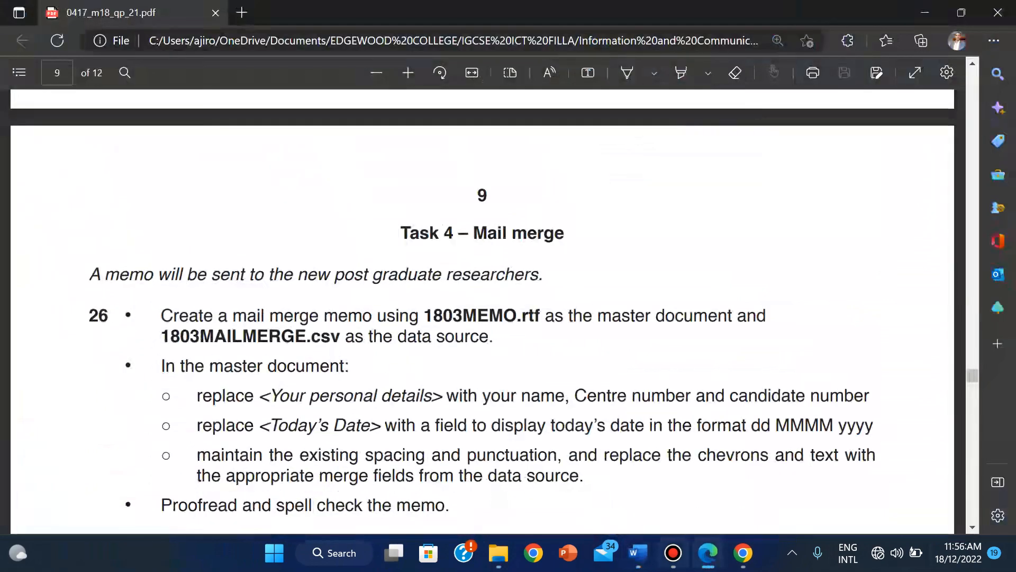
{"action": "left_click", "coordinate": [638, 553]}
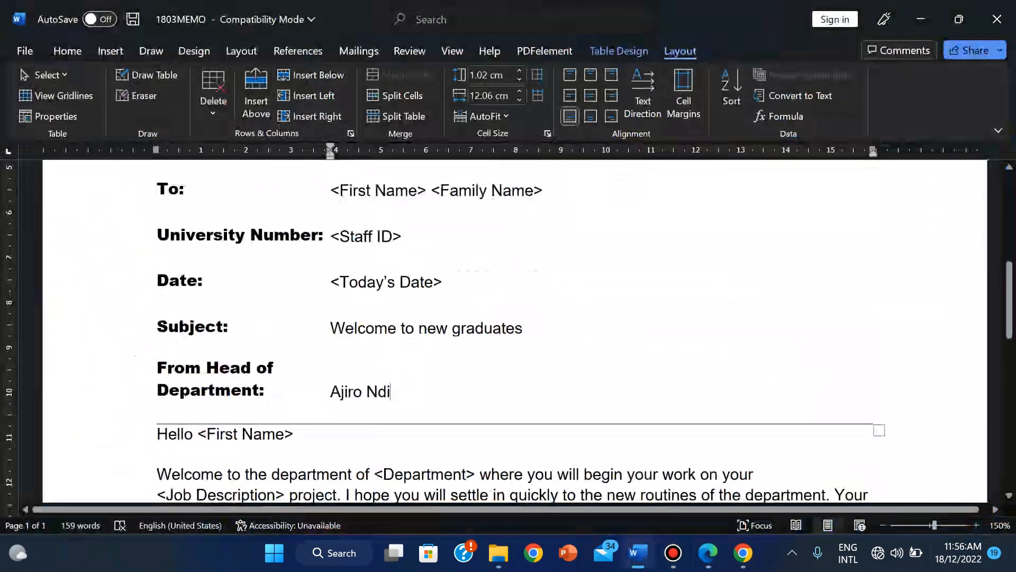
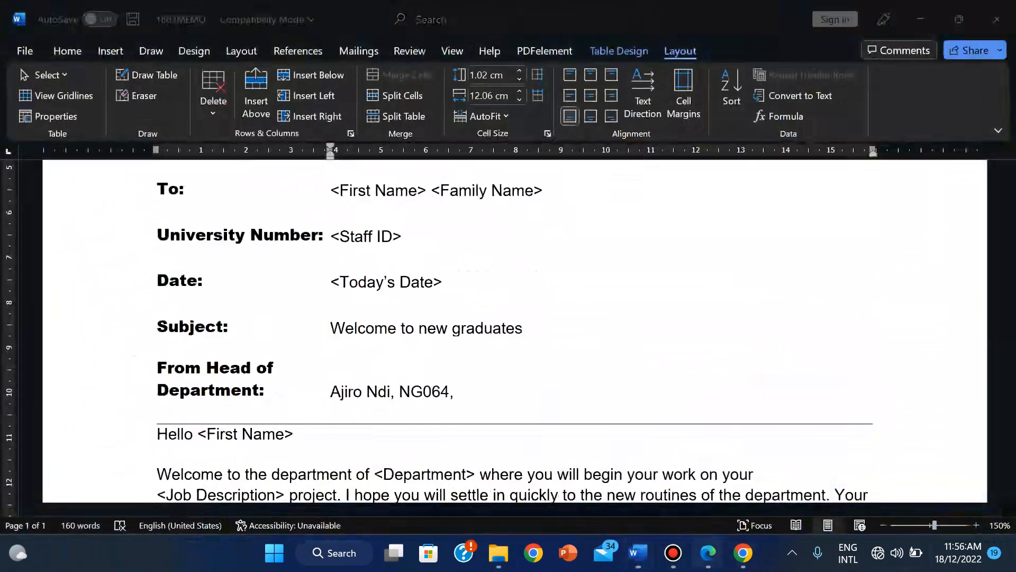
{"action": "left_click", "coordinate": [708, 552]}
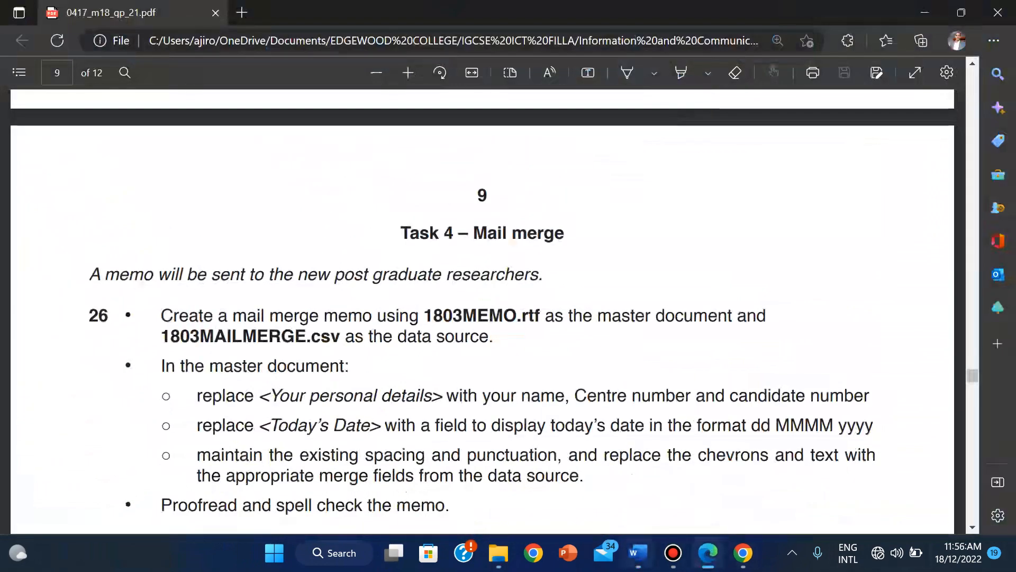
{"action": "left_click", "coordinate": [638, 553]}
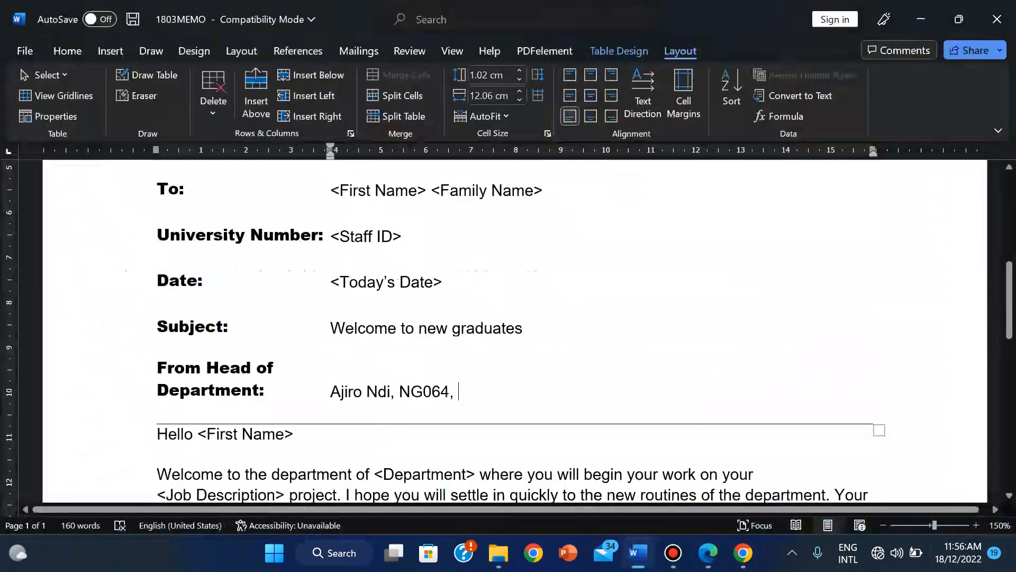
{"action": "key", "text": "alt+Tab"}
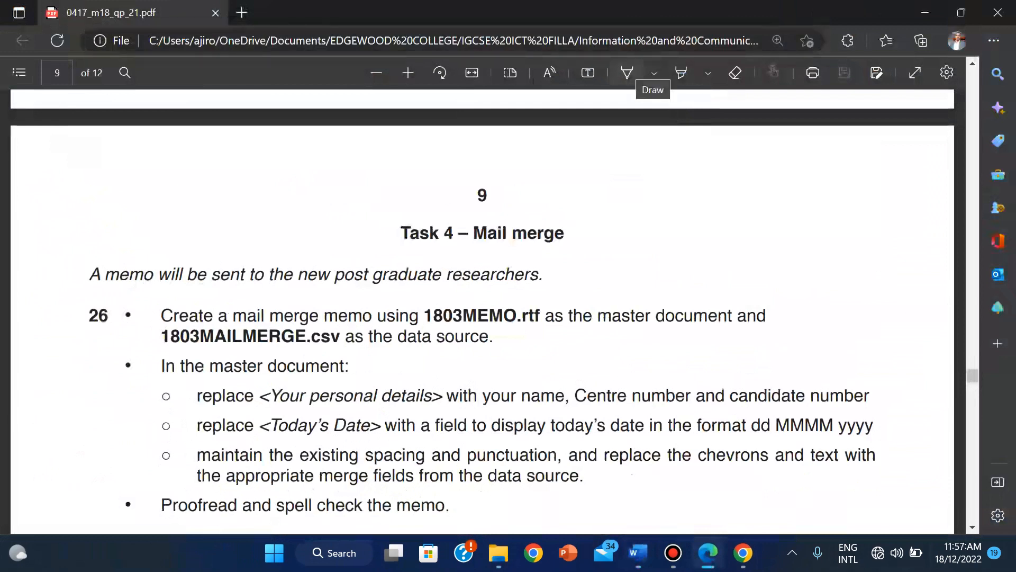
Step: Draw a red freehand circle around 'display today's date' on the exam PDF
{"action": "left_click", "coordinate": [627, 73]}
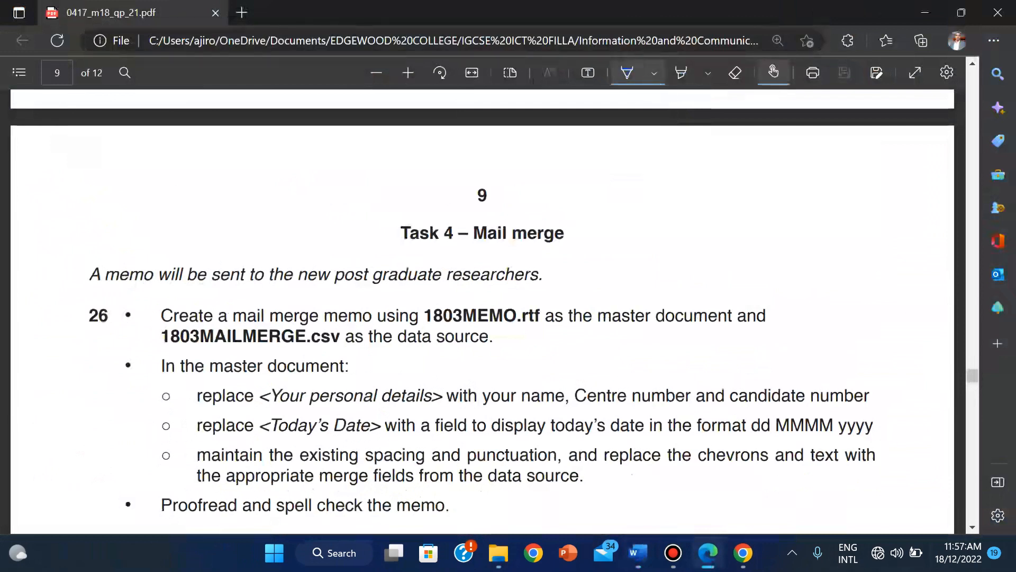
{"action": "left_click", "coordinate": [654, 73]}
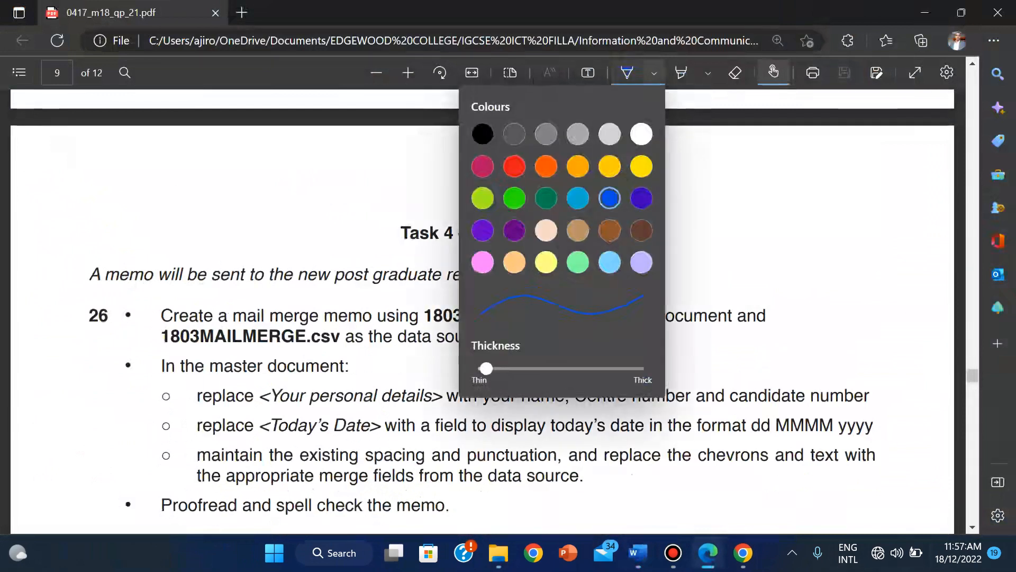
{"action": "left_click", "coordinate": [514, 166]}
{"action": "left_click", "coordinate": [627, 73]}
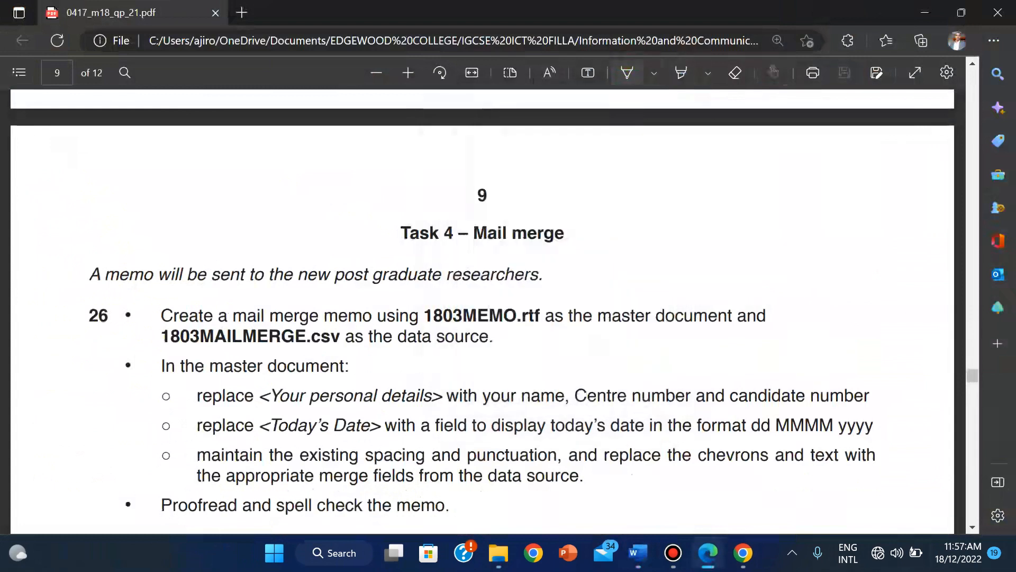
{"action": "left_click", "coordinate": [627, 73]}
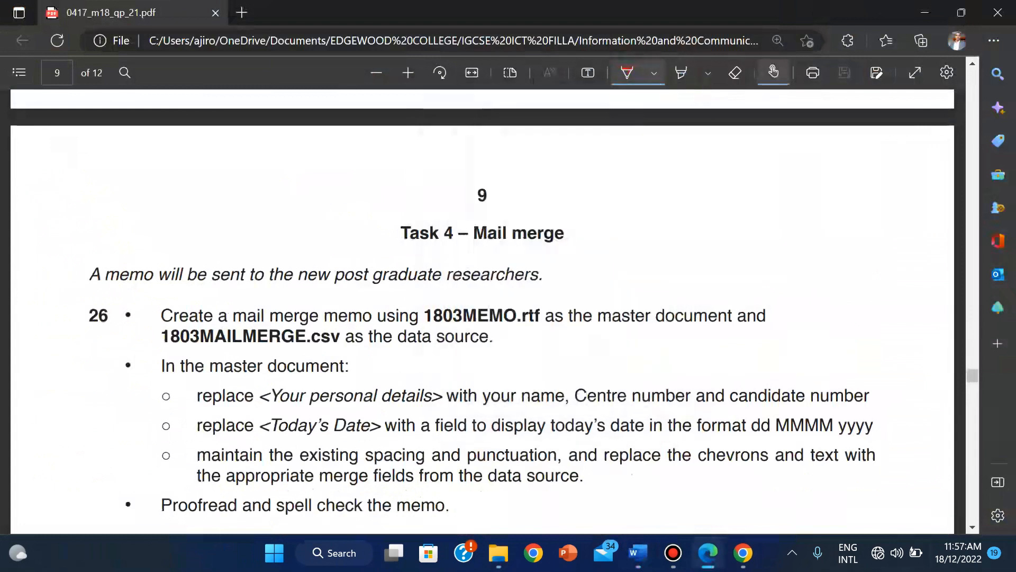
{"action": "mouse_move", "coordinate": [490, 416]}
{"action": "left_mouse_down"}
{"action": "mouse_move", "coordinate": [492, 446]}
{"action": "mouse_move", "coordinate": [644, 435]}
{"action": "mouse_move", "coordinate": [656, 424]}
{"action": "mouse_move", "coordinate": [633, 411]}
{"action": "mouse_move", "coordinate": [552, 403]}
{"action": "mouse_move", "coordinate": [490, 413]}
{"action": "left_mouse_up"}
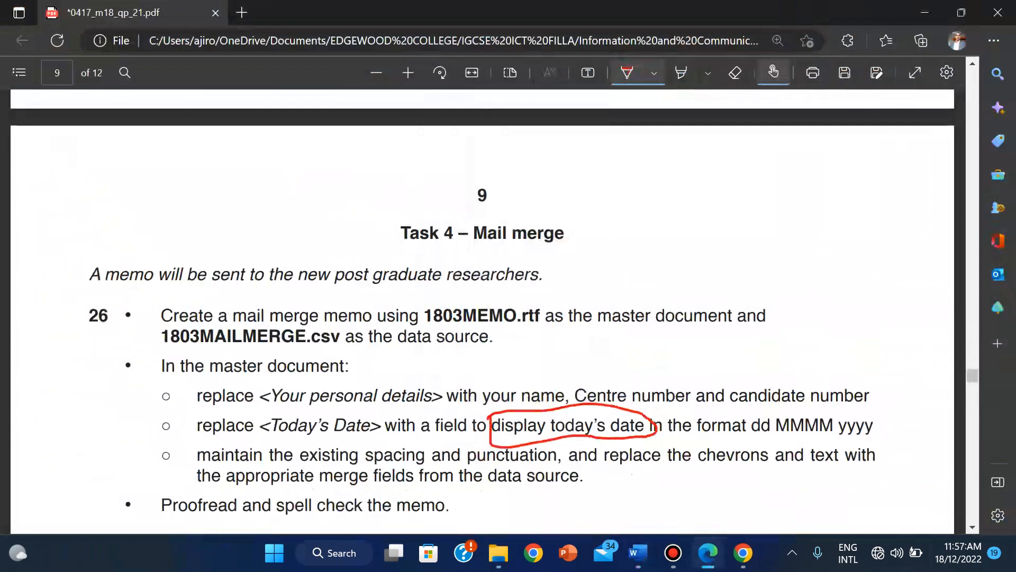
Step: Erase the red ink from the PDF and return to the memo in Word
{"action": "left_click", "coordinate": [736, 72]}
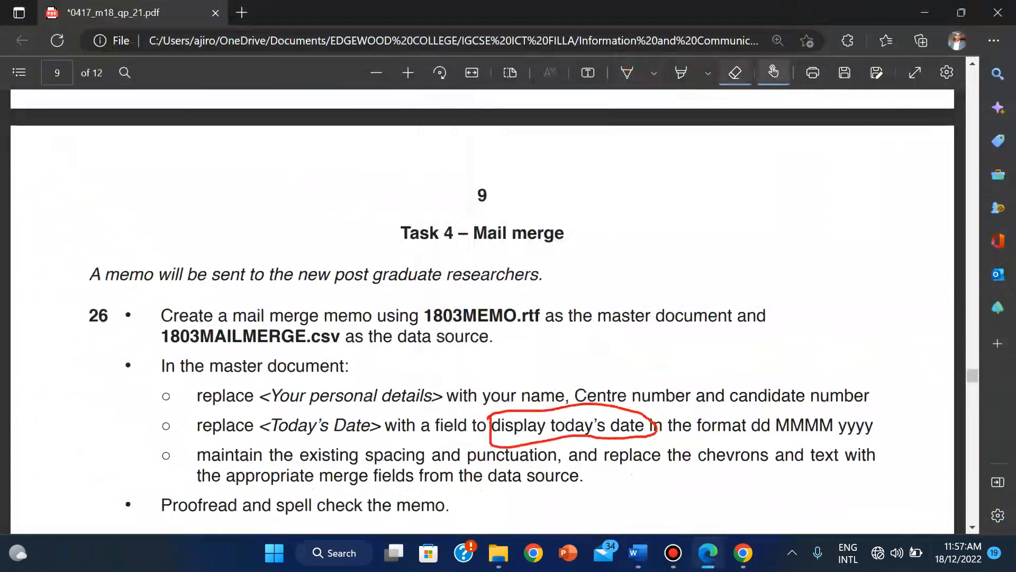
{"action": "left_click", "coordinate": [653, 425]}
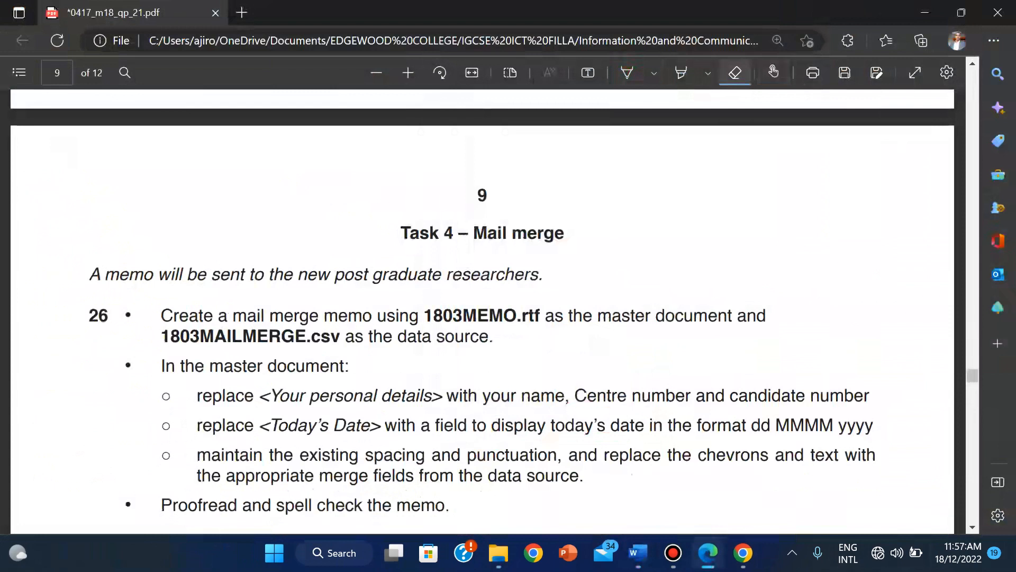
{"action": "left_click", "coordinate": [773, 73]}
{"action": "left_click", "coordinate": [735, 73]}
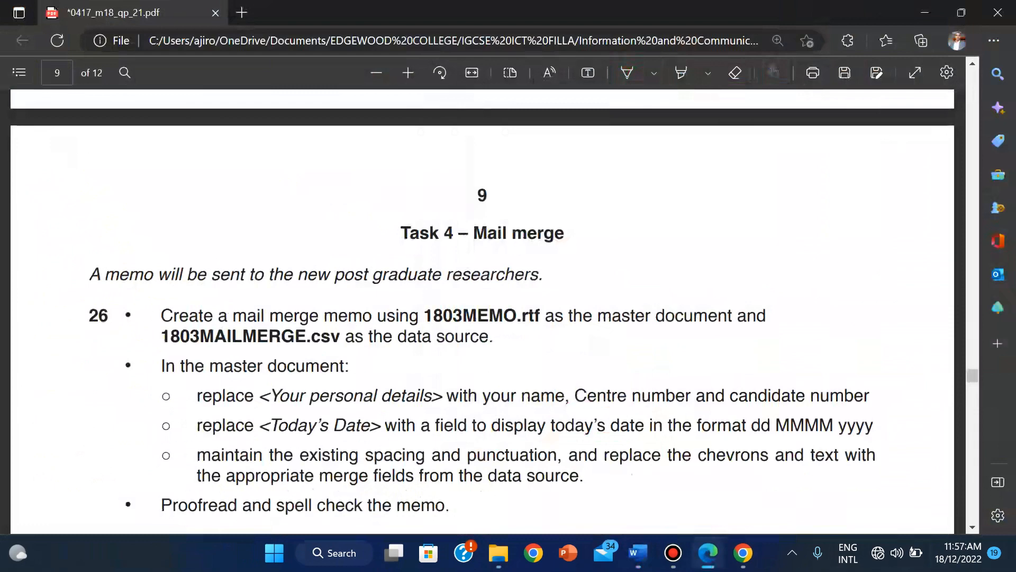
{"action": "left_click", "coordinate": [638, 552]}
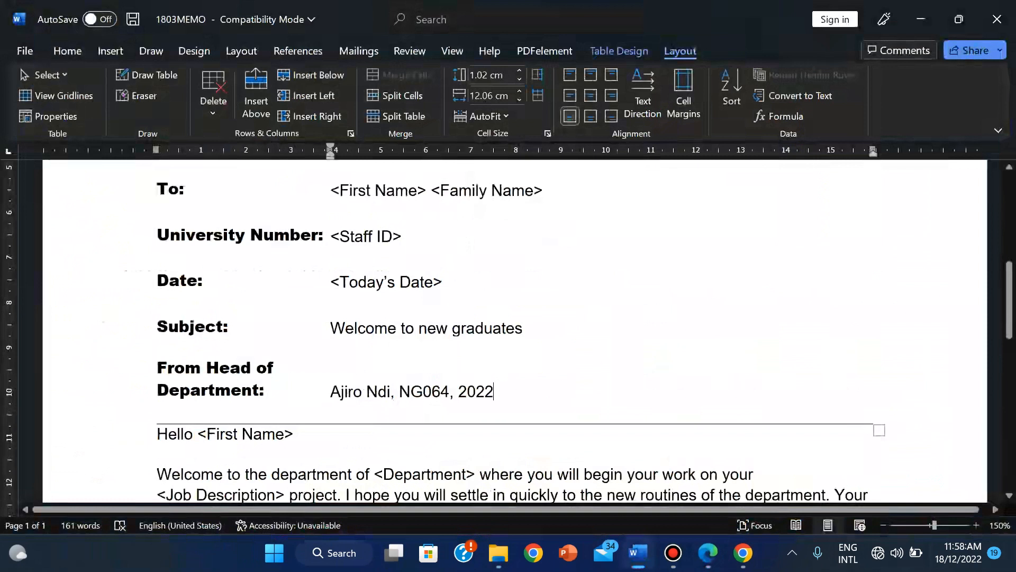
Step: Select the entire <Today's Date> placeholder in the memo header, including both chevrons
{"action": "left_click", "coordinate": [331, 282]}
{"action": "key", "text": "shift+Right"}
{"action": "key", "text": "shift+Right"}
{"action": "key", "text": "shift+Right"}
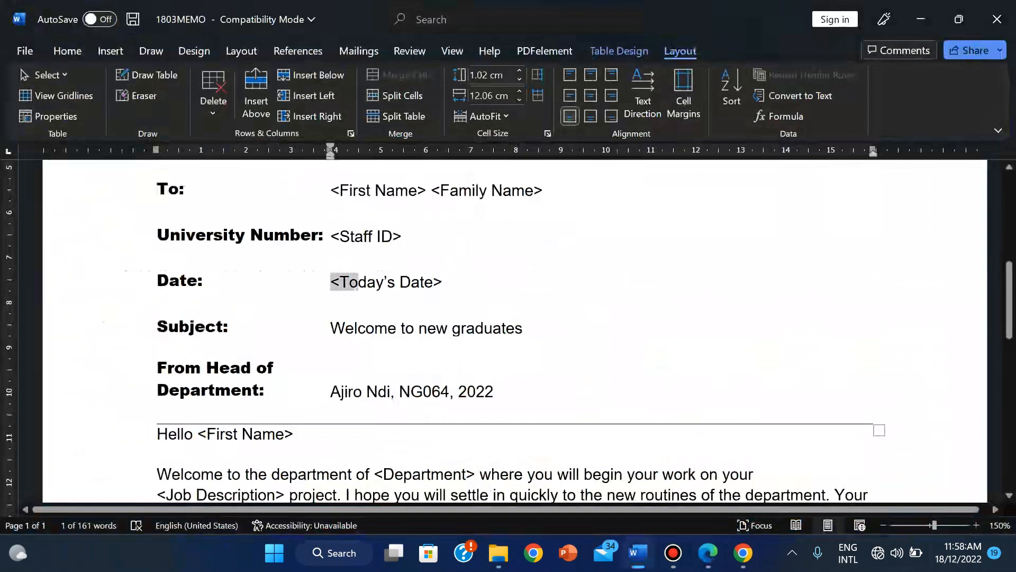
{"action": "key", "text": "shift+Right"}
{"action": "key", "text": "shift+Right"}
{"action": "key", "text": "shift+Right"}
{"action": "key", "text": "shift+Right"}
{"action": "key", "text": "shift+Right"}
{"action": "key", "text": "shift+Right"}
{"action": "key", "text": "shift+Right"}
{"action": "key", "text": "shift+Right"}
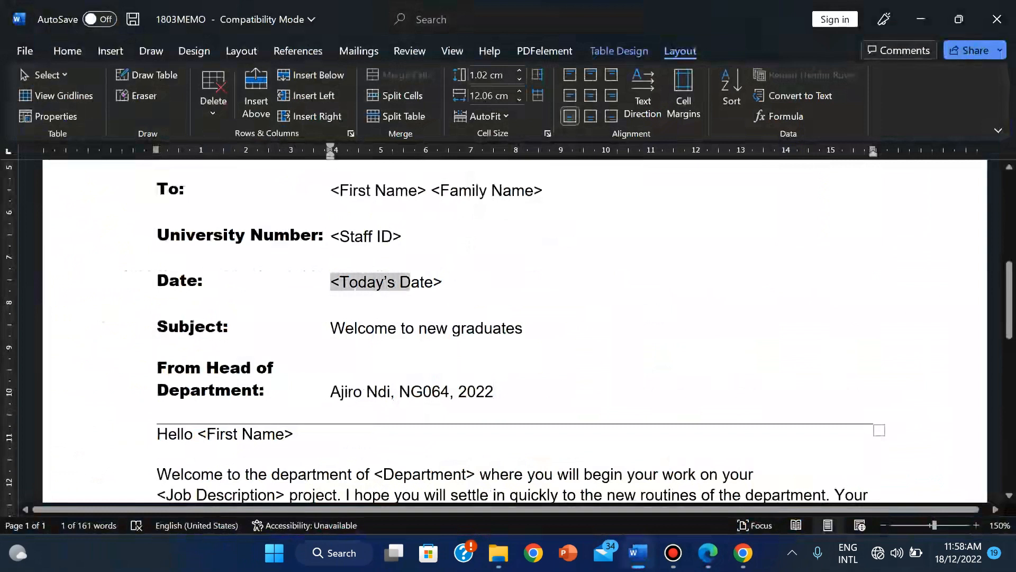
{"action": "key", "text": "shift+Right"}
{"action": "key", "text": "shift+Right"}
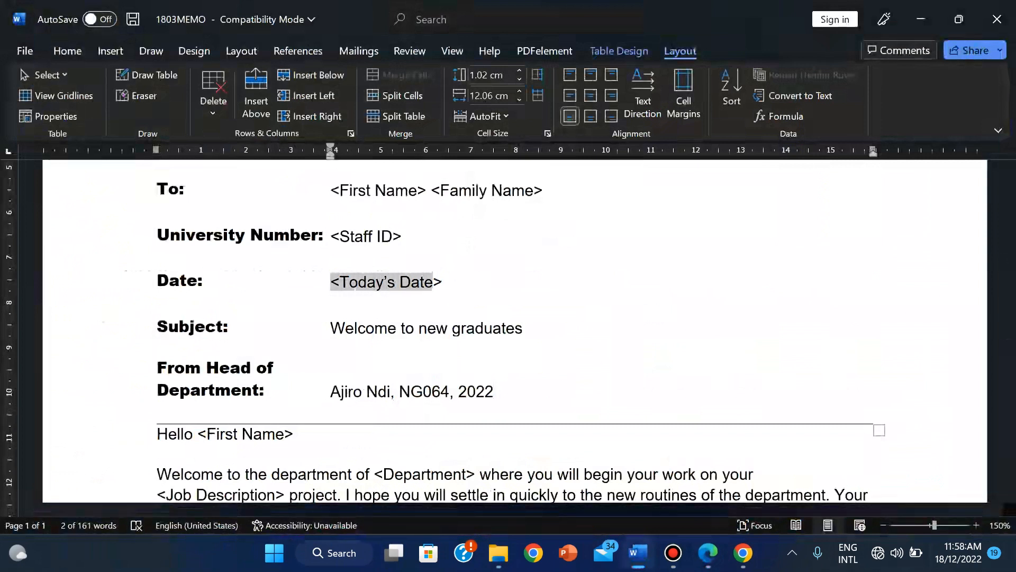
{"action": "key", "text": "shift+Right"}
{"action": "left_click", "coordinate": [110, 50]}
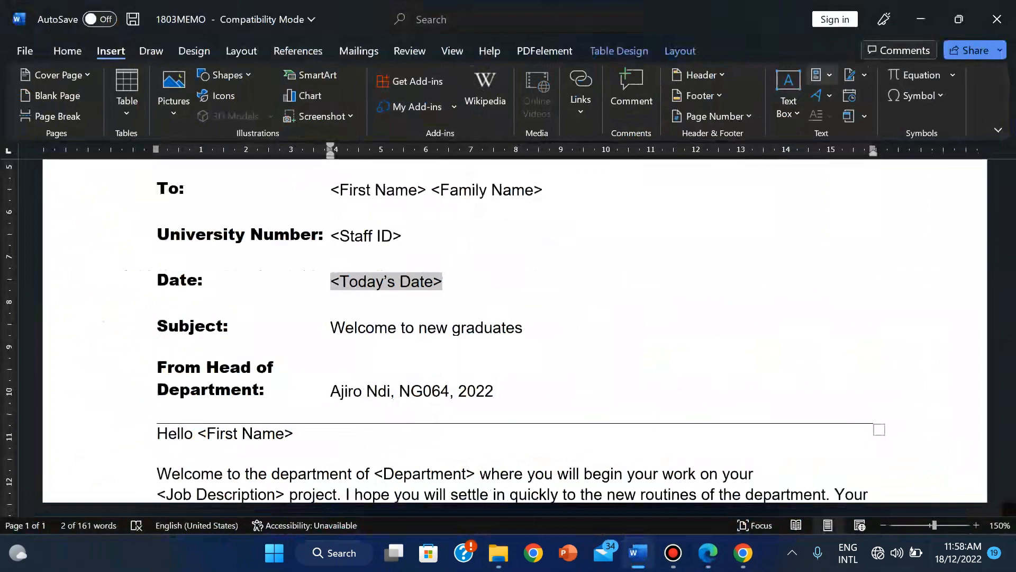
Step: Open the Field dialog from Quick Parts and select the Date field name
{"action": "left_click", "coordinate": [822, 75]}
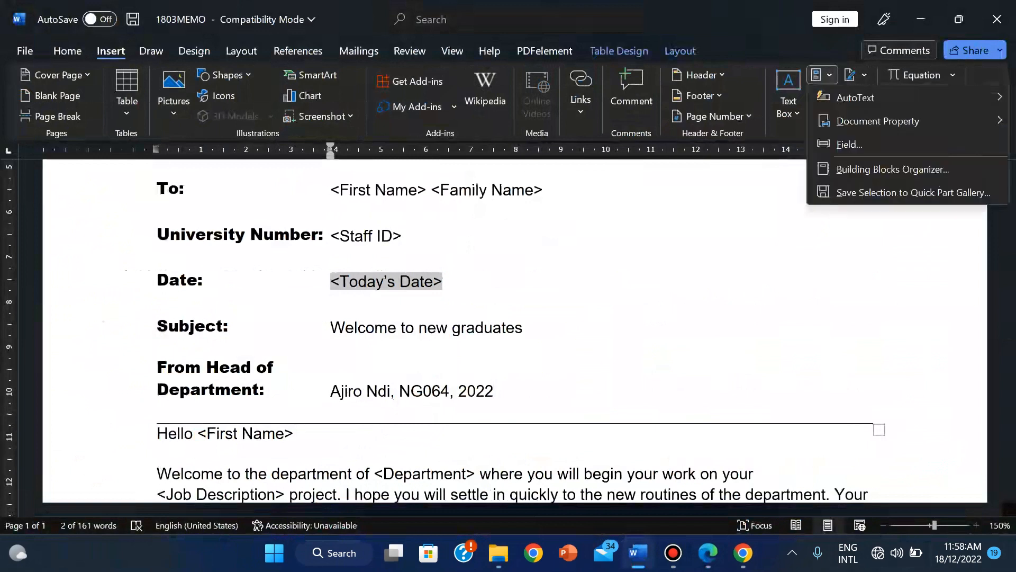
{"action": "left_click", "coordinate": [822, 75]}
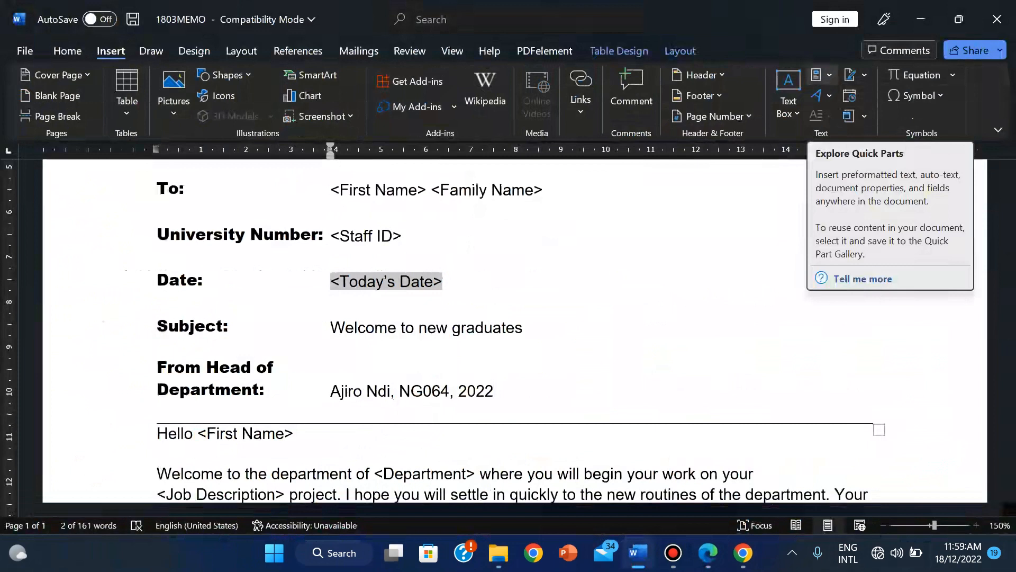
{"action": "left_click", "coordinate": [822, 74]}
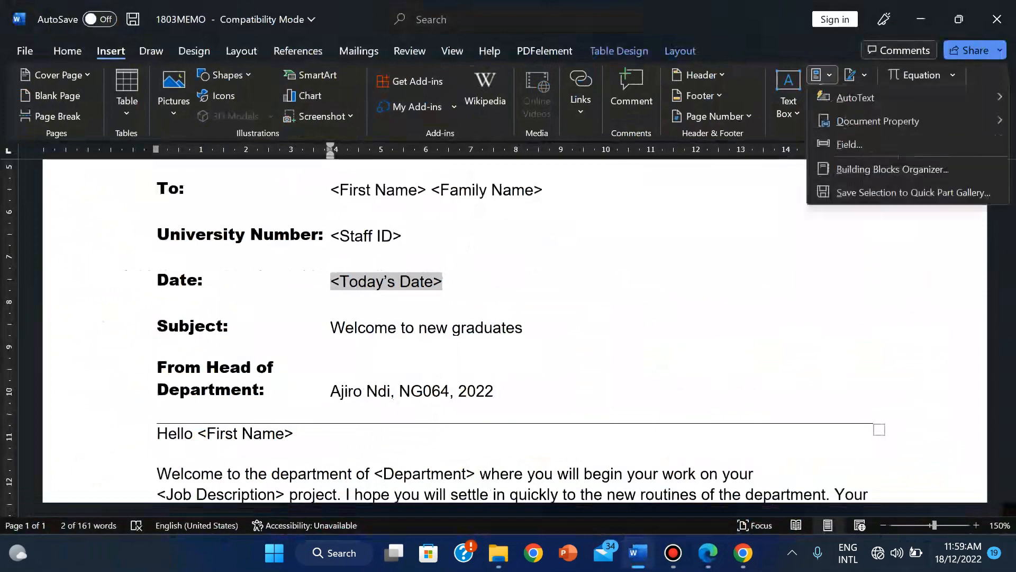
{"action": "key", "text": "Return"}
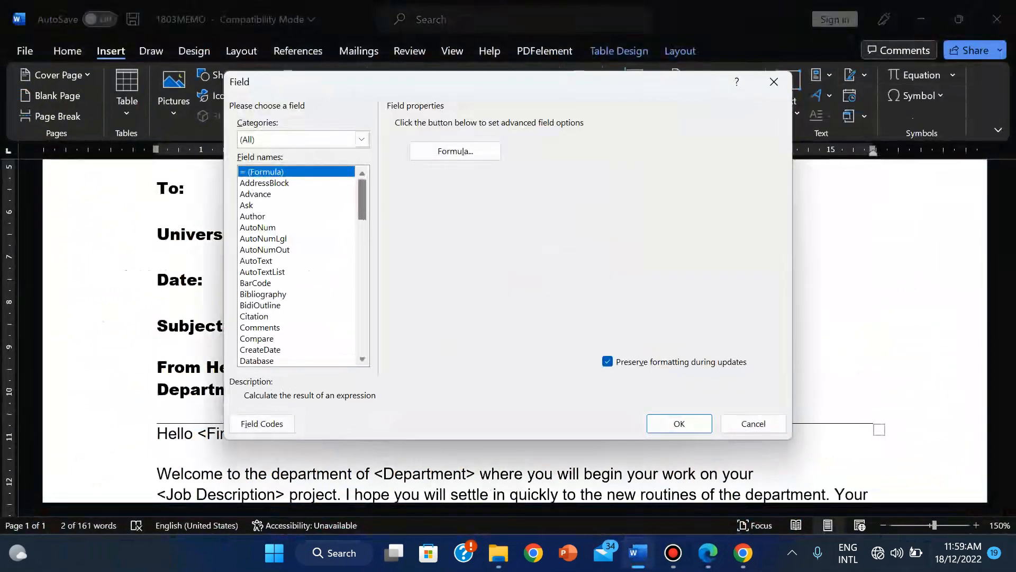
{"action": "scroll", "coordinate": [296, 264], "scroll_direction": "down", "scroll_amount": 5}
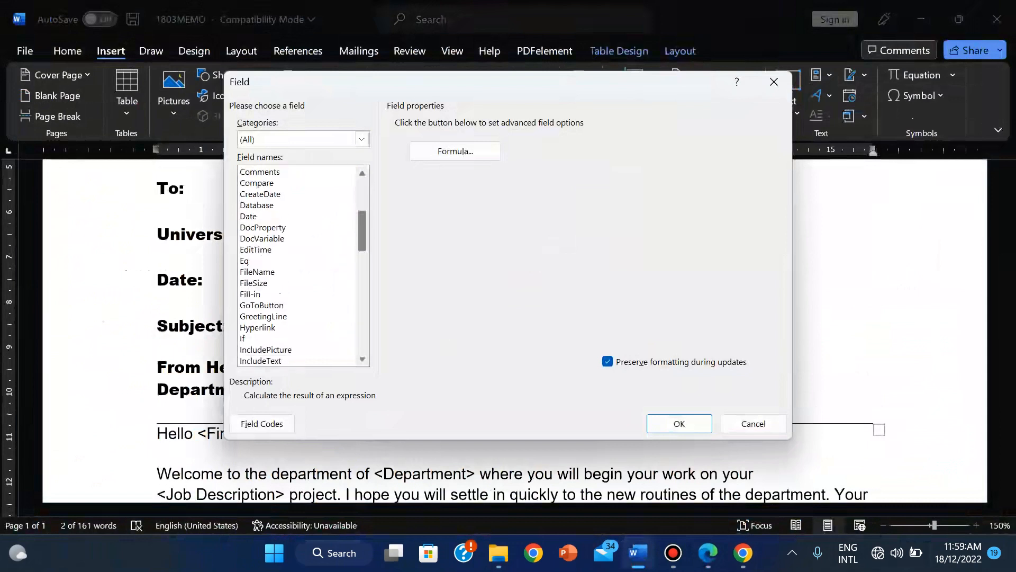
{"action": "left_click", "coordinate": [254, 216]}
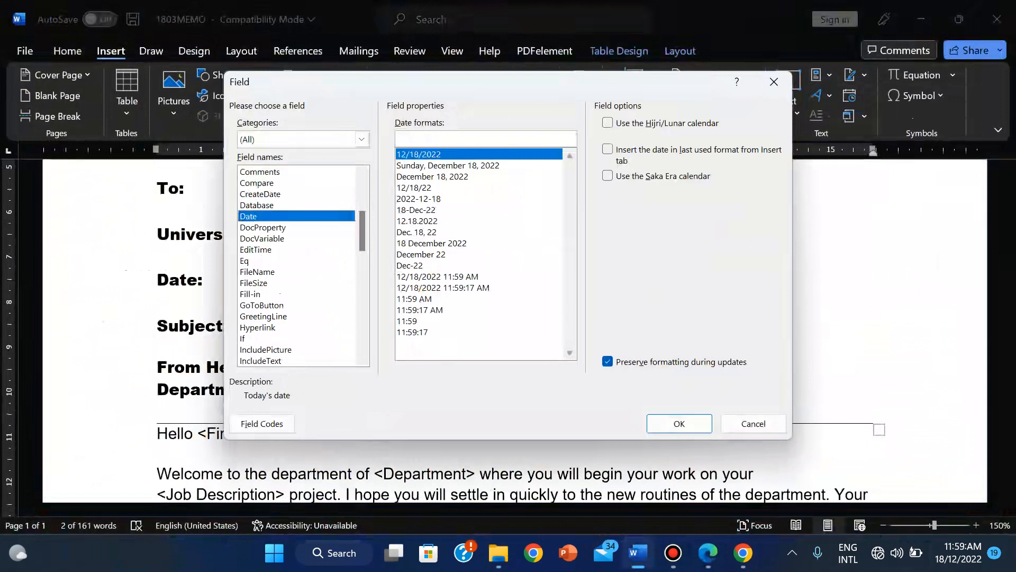
{"action": "left_click", "coordinate": [263, 227]}
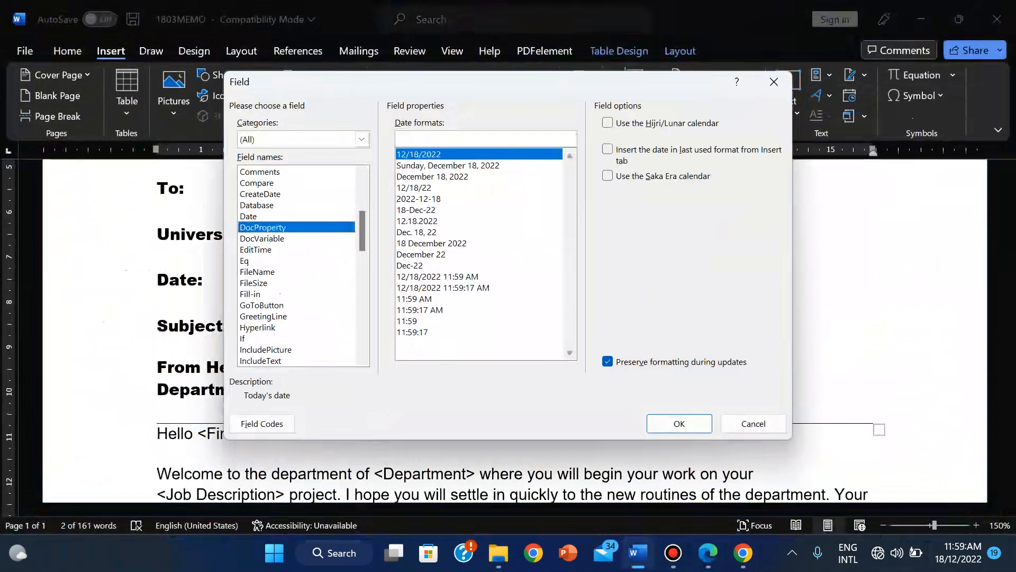
{"action": "left_click", "coordinate": [262, 238]}
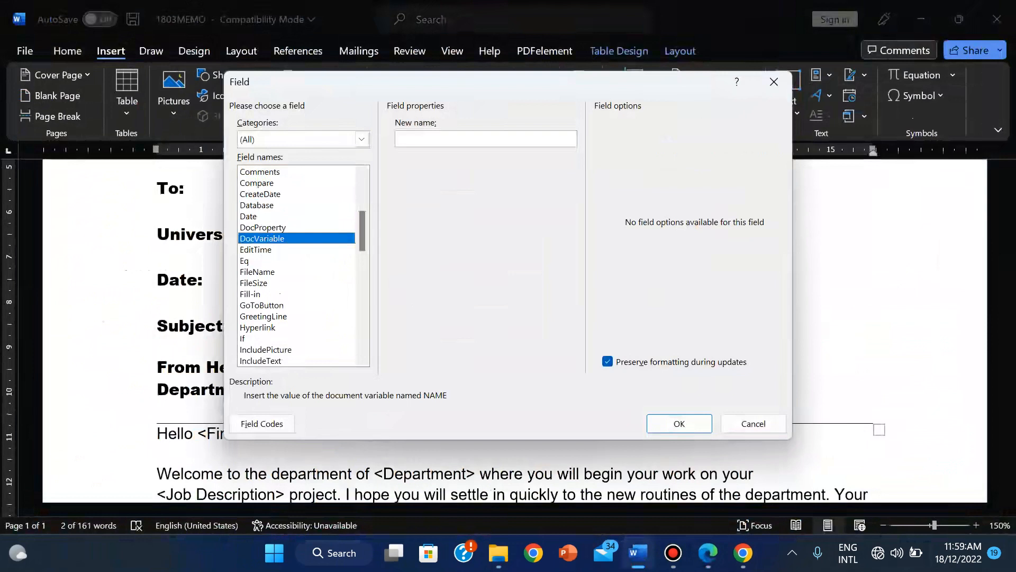
{"action": "left_click", "coordinate": [248, 216]}
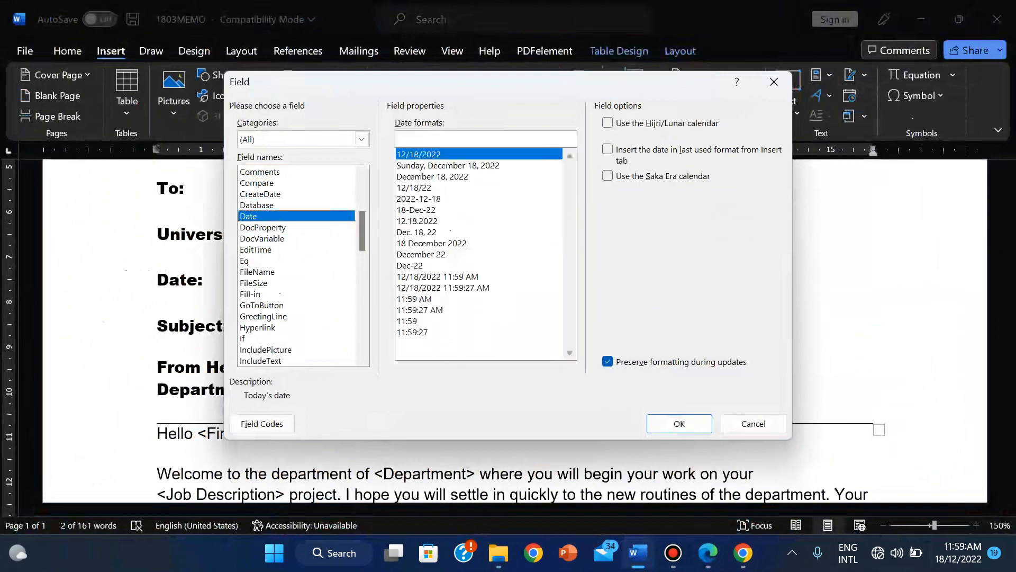
Step: Compare the Date formats 12/18/2022, weekday, 2022-12-18 and December 18, 2022
{"action": "left_click", "coordinate": [418, 155]}
{"action": "key", "text": "super+plus"}
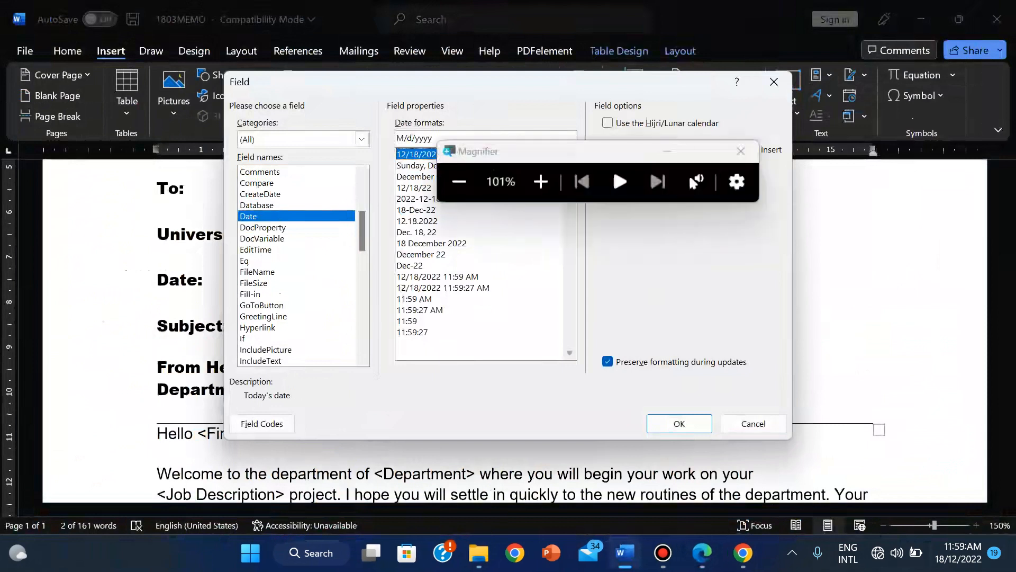
{"action": "key", "text": "super+plus"}
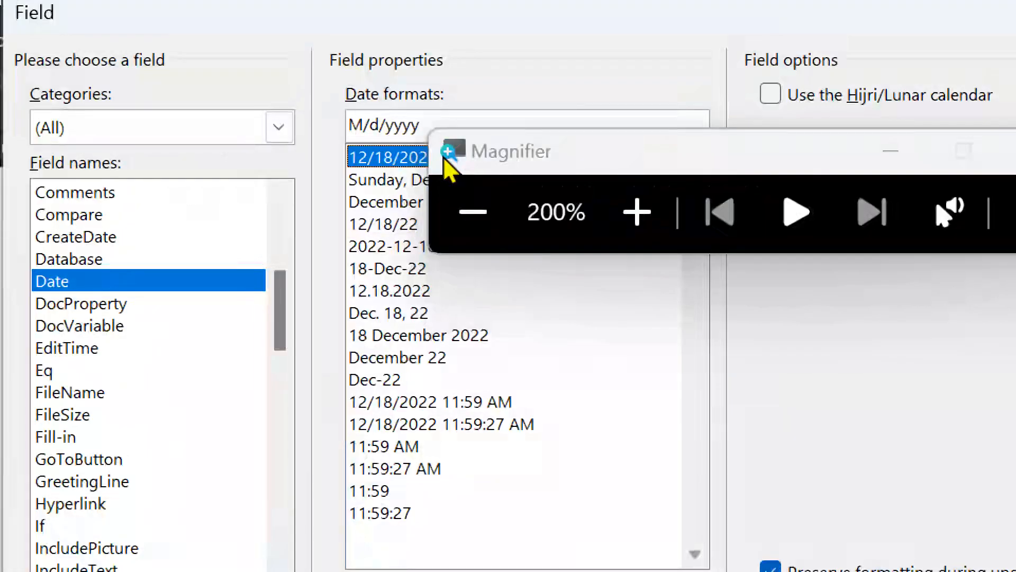
{"action": "key", "text": "super+minus"}
{"action": "key", "text": "super+plus"}
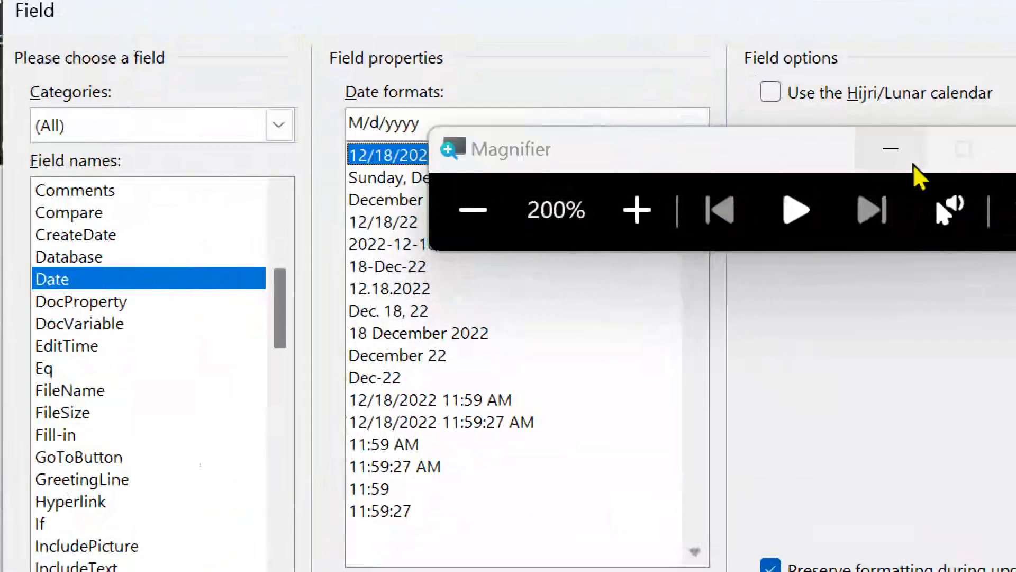
{"action": "left_click", "coordinate": [896, 147]}
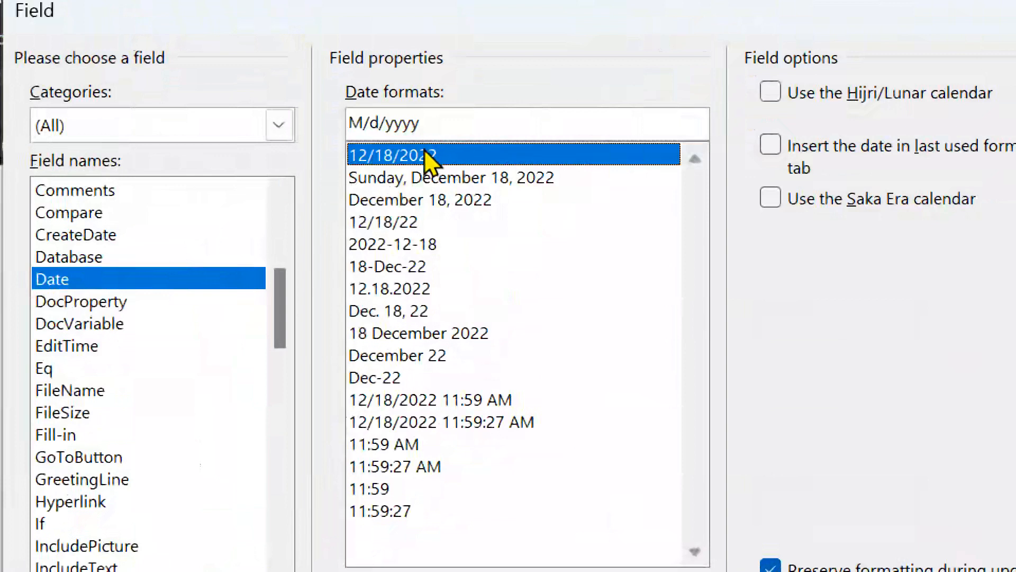
{"action": "key", "text": "Down"}
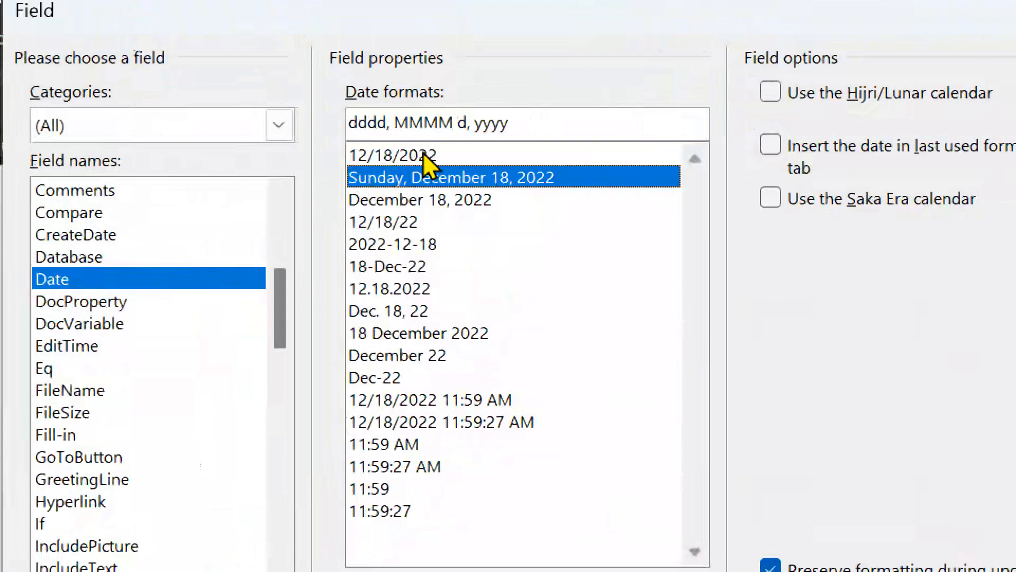
{"action": "key", "text": "Down"}
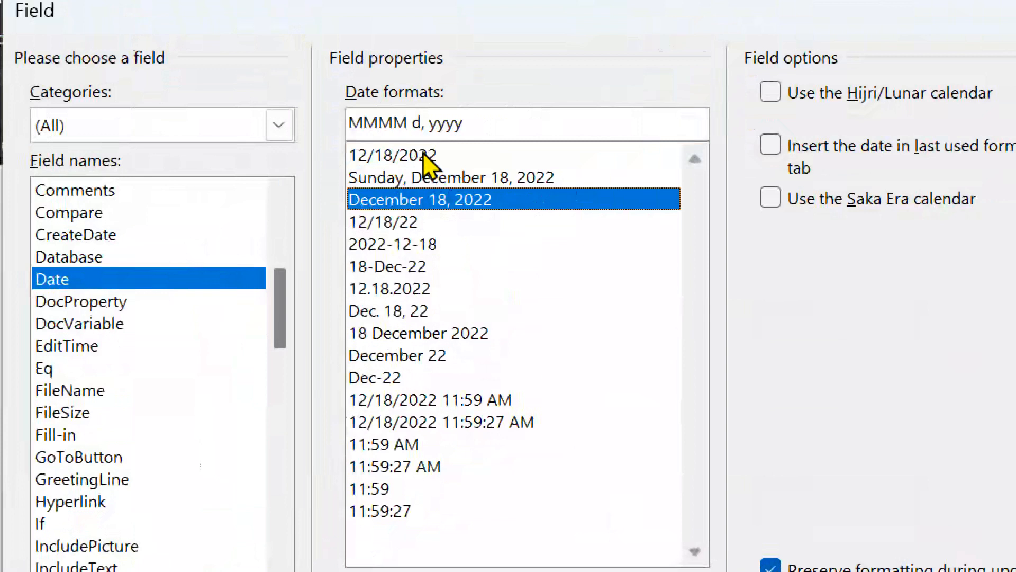
{"action": "key", "text": "Down"}
{"action": "key", "text": "Down"}
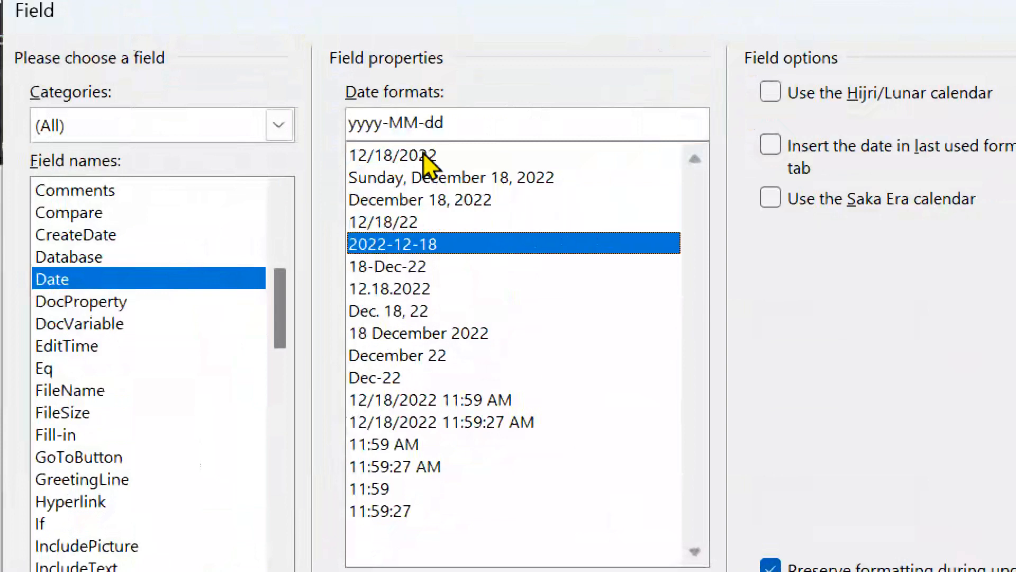
{"action": "key", "text": "Up"}
{"action": "key", "text": "Up"}
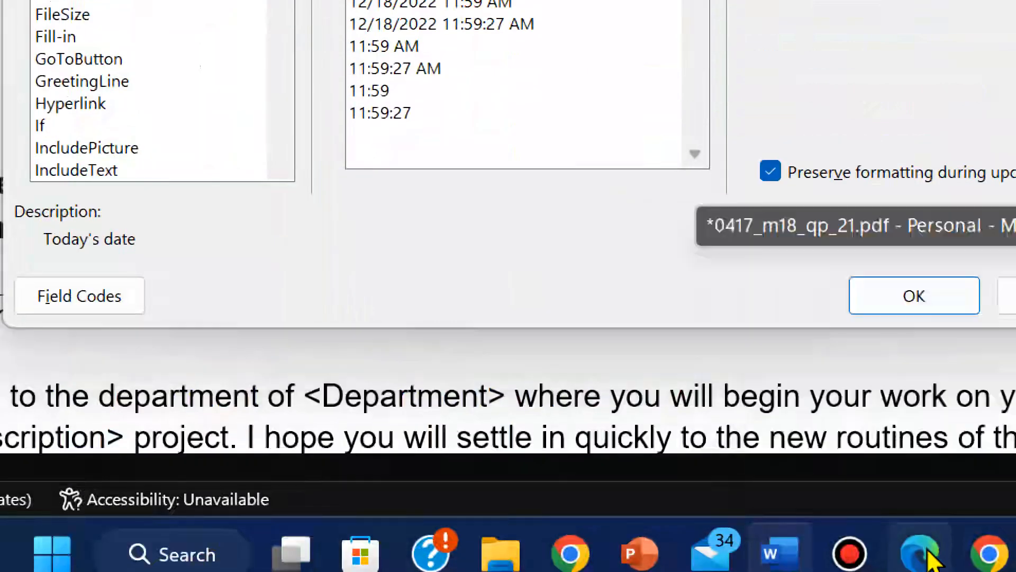
Step: Check the required date format in the PDF, then step through formats to 18 December 2022
{"action": "left_click", "coordinate": [924, 556]}
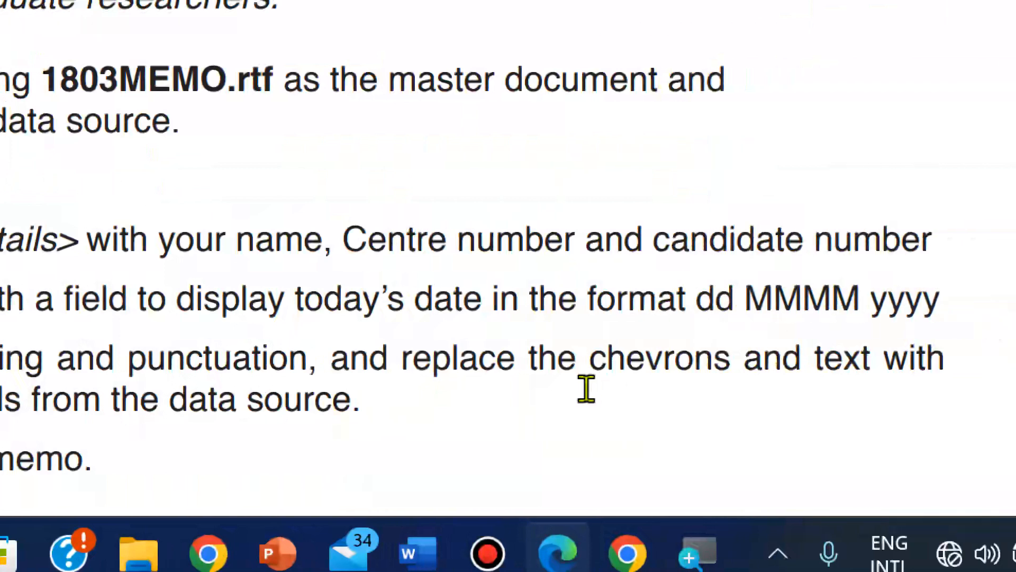
{"action": "mouse_move", "coordinate": [445, 548]}
{"action": "mouse_move", "coordinate": [390, 397]}
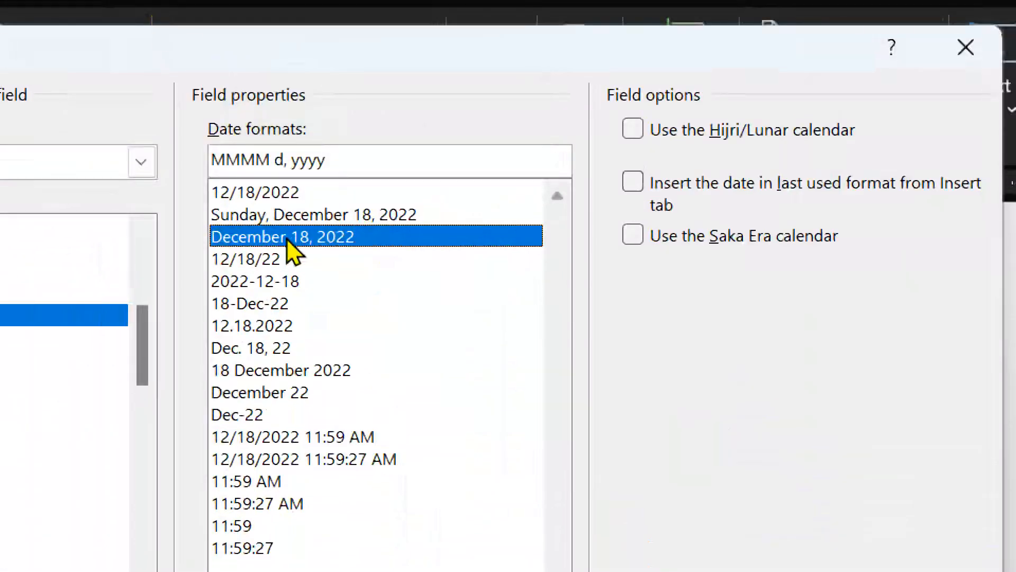
{"action": "key", "text": "Down"}
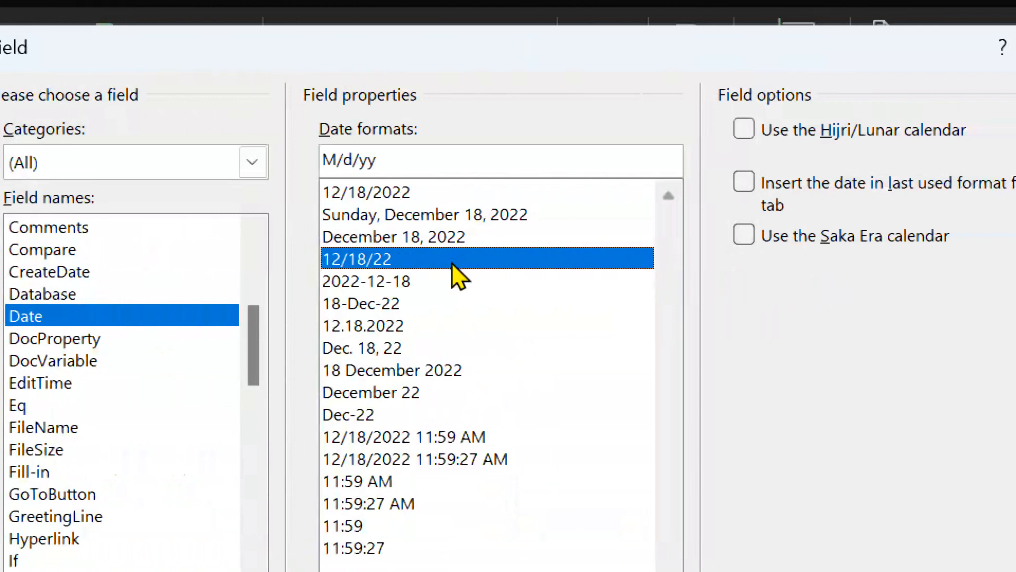
{"action": "left_click", "coordinate": [453, 270]}
{"action": "key", "text": "Down"}
{"action": "key", "text": "Down"}
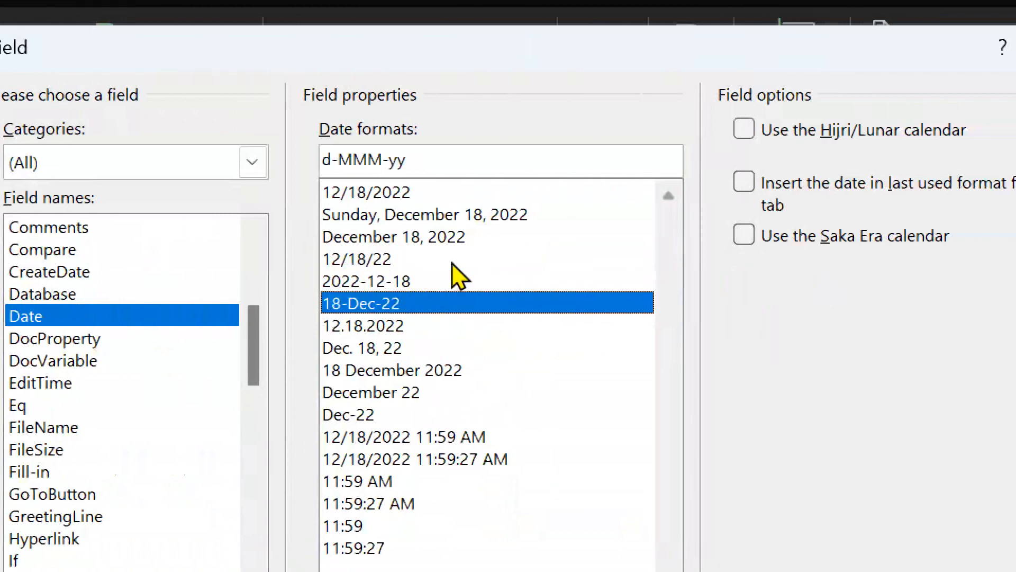
{"action": "key", "text": "Down"}
{"action": "key", "text": "Down"}
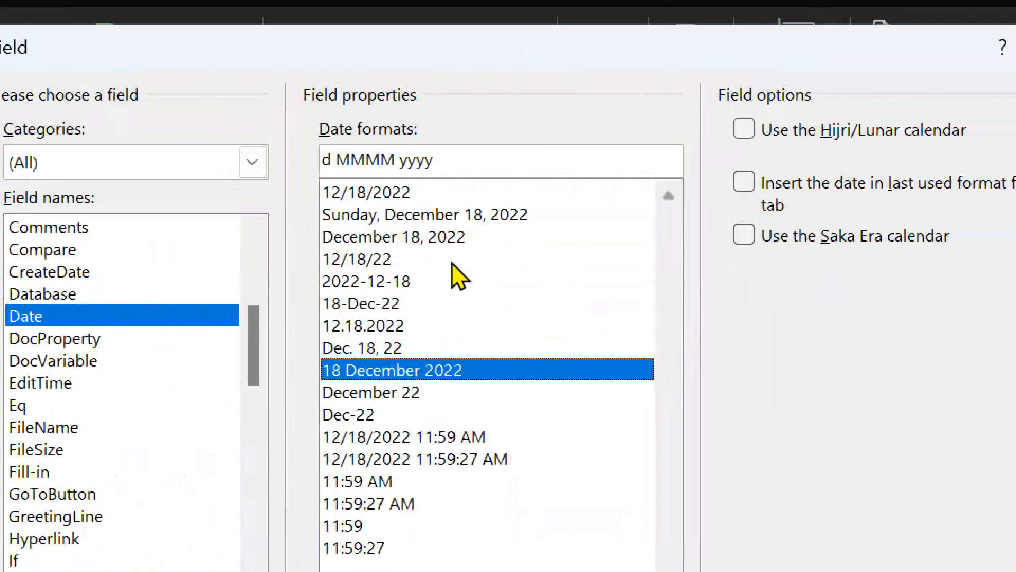
Step: Look over the remaining date and time formats, then insert the 18 December 2022 date field
{"action": "key", "text": "Down"}
{"action": "key", "text": "Down"}
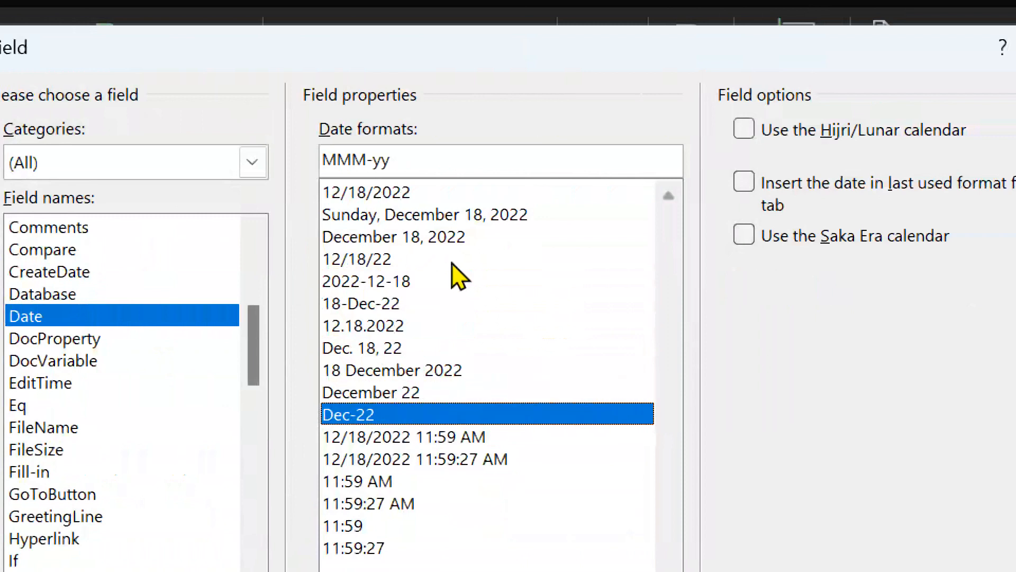
{"action": "key", "text": "Down"}
{"action": "key", "text": "Down"}
{"action": "key", "text": "Down"}
{"action": "key", "text": "Down"}
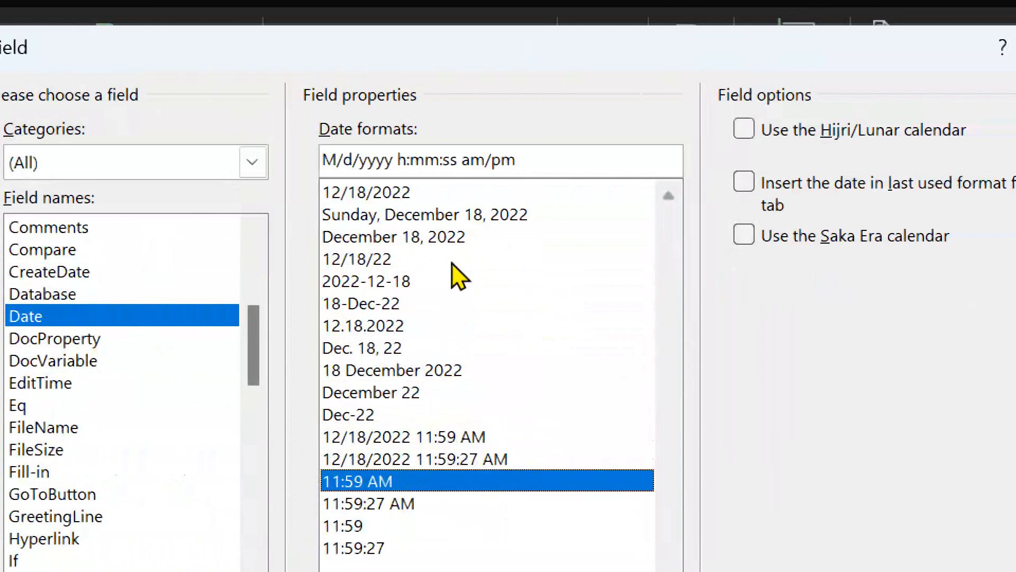
{"action": "key", "text": "Down"}
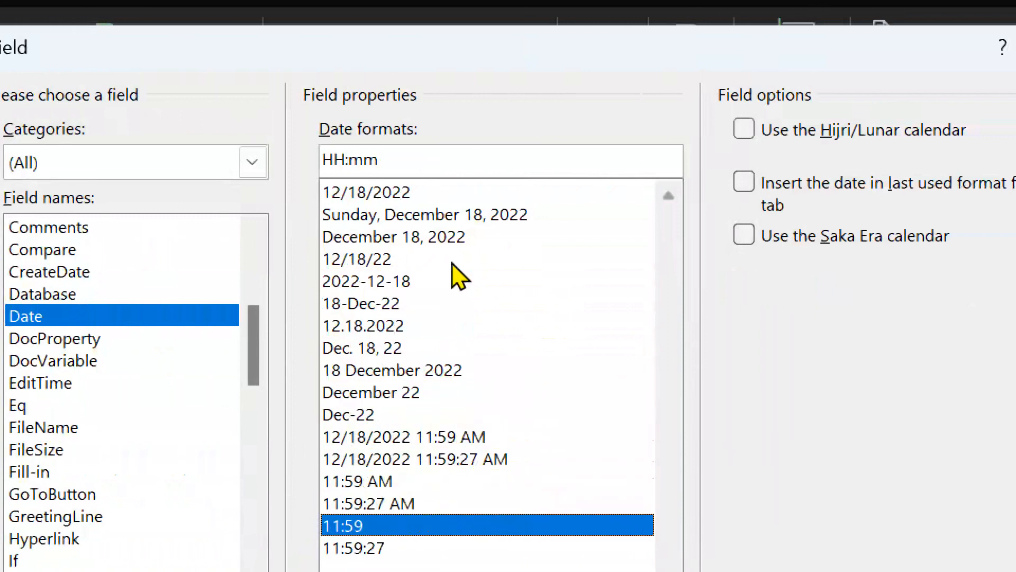
{"action": "key", "text": "Down"}
{"action": "key", "text": "Up"}
{"action": "key", "text": "Up"}
{"action": "key", "text": "Up"}
{"action": "key", "text": "Up"}
{"action": "key", "text": "Up"}
{"action": "key", "text": "Up"}
{"action": "key", "text": "Up"}
{"action": "key", "text": "Up"}
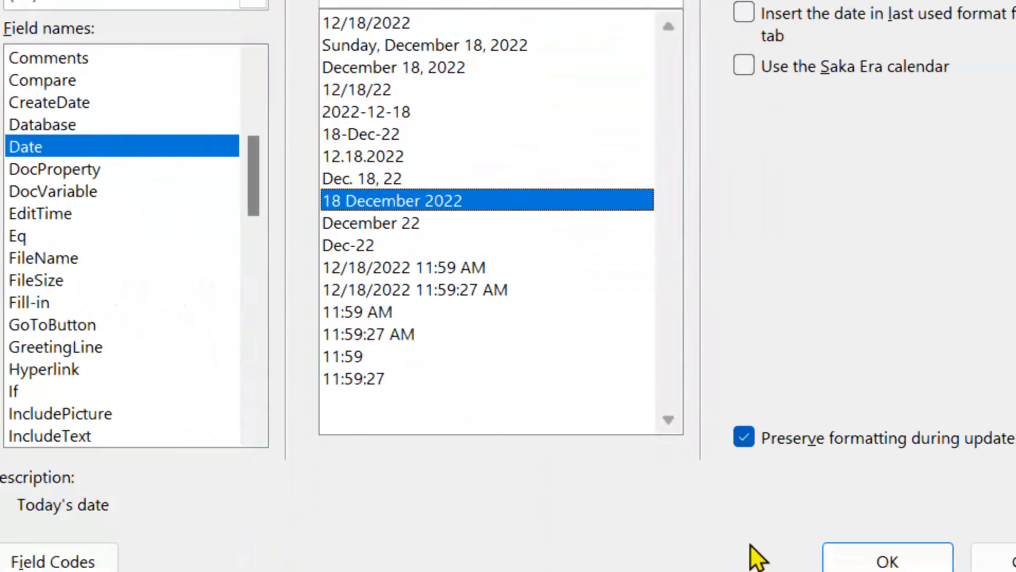
{"action": "left_click", "coordinate": [883, 551]}
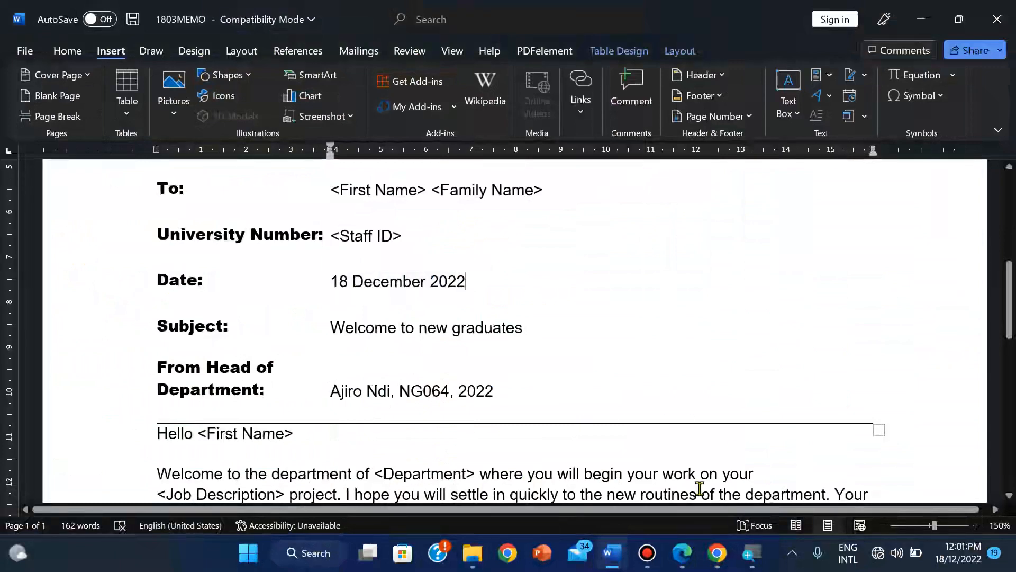
Step: Bring the exam PDF with Task 4's mail merge instructions to the front in Edge
{"action": "left_click", "coordinate": [685, 565]}
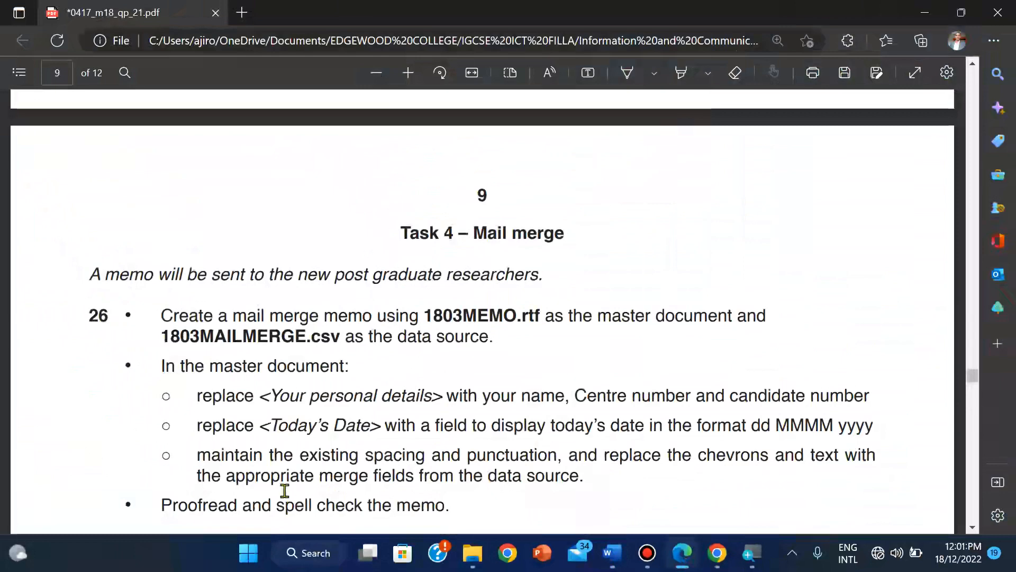
Step: Read through Task 4 in the PDF, then bring the source files folder forward in File Explorer
{"action": "scroll", "coordinate": [285, 491], "scroll_direction": "down", "scroll_amount": 5}
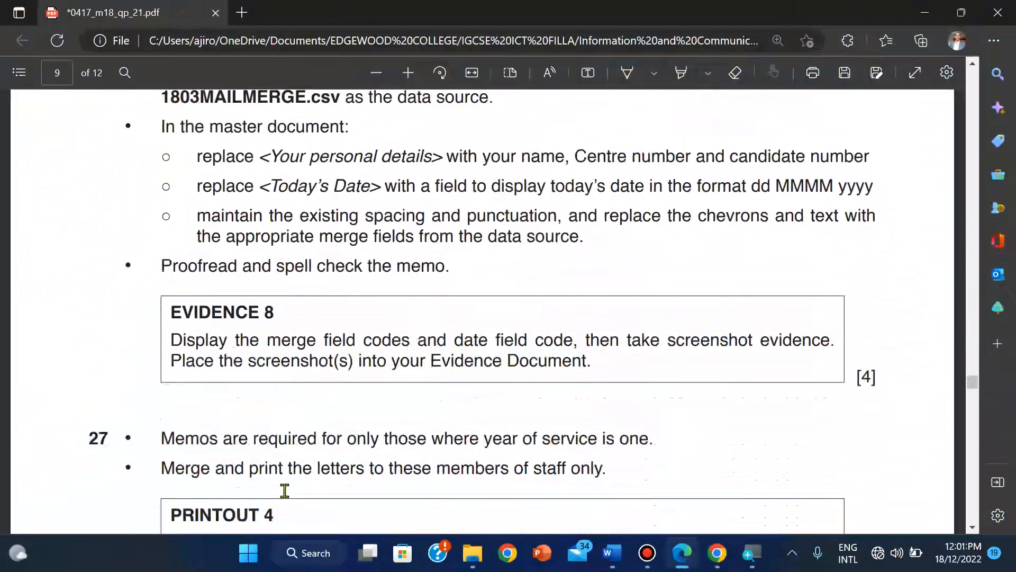
{"action": "scroll", "coordinate": [285, 491], "scroll_direction": "up", "scroll_amount": 1}
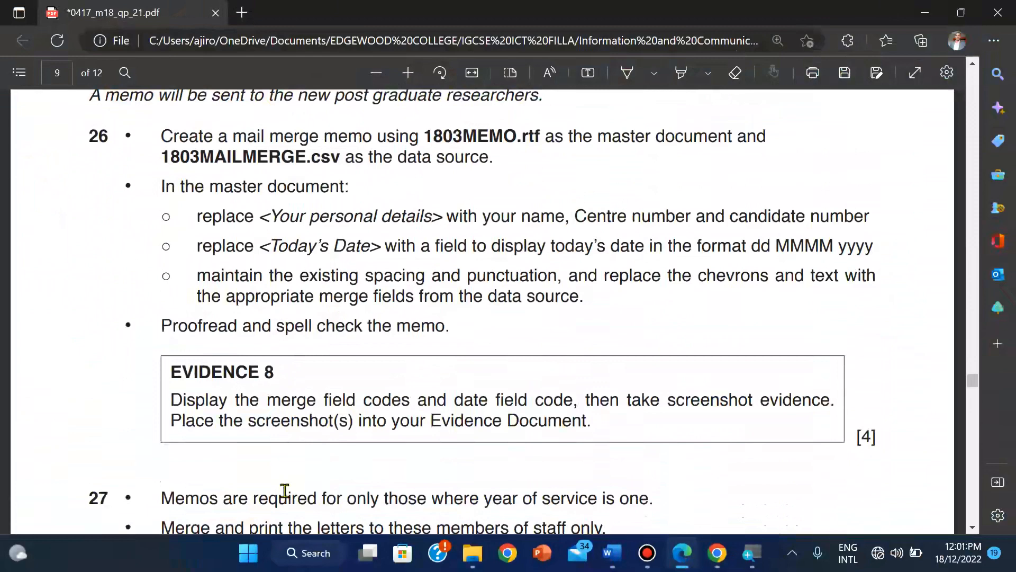
{"action": "scroll", "coordinate": [285, 490], "scroll_direction": "up", "scroll_amount": 1}
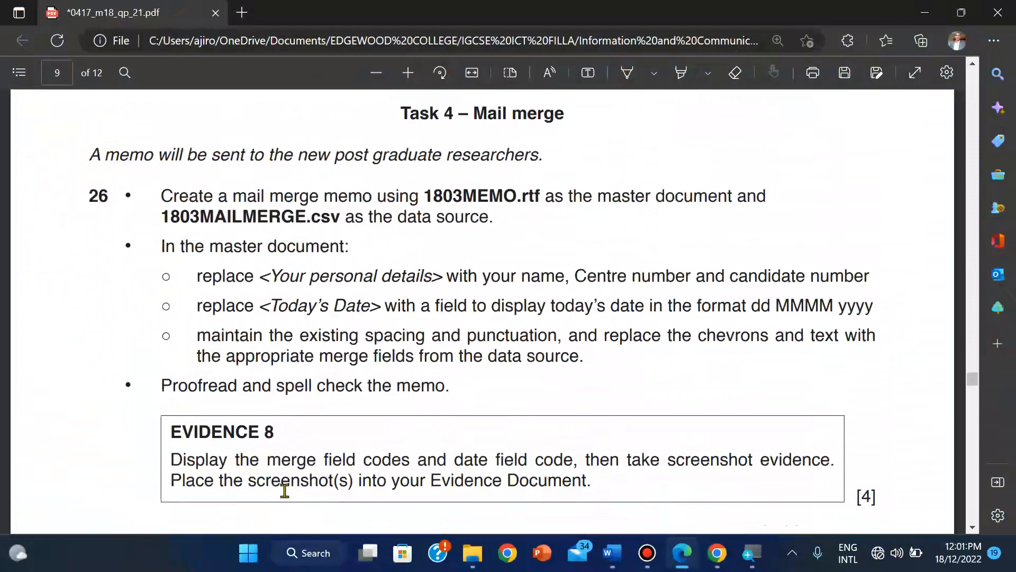
{"action": "scroll", "coordinate": [284, 490], "scroll_direction": "up", "scroll_amount": 1}
{"action": "scroll", "coordinate": [285, 491], "scroll_direction": "down", "scroll_amount": 4}
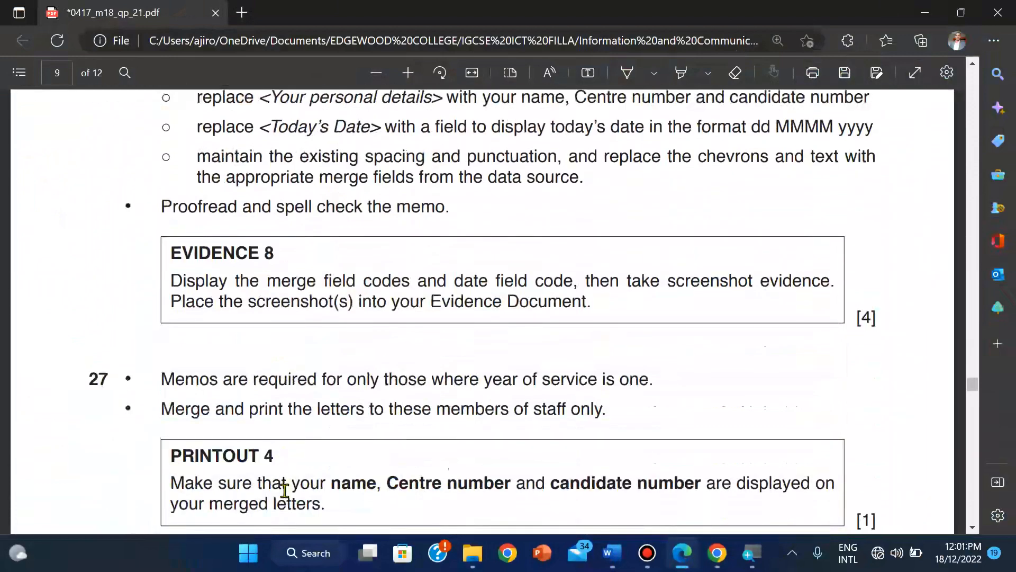
{"action": "scroll", "coordinate": [285, 490], "scroll_direction": "up", "scroll_amount": 3}
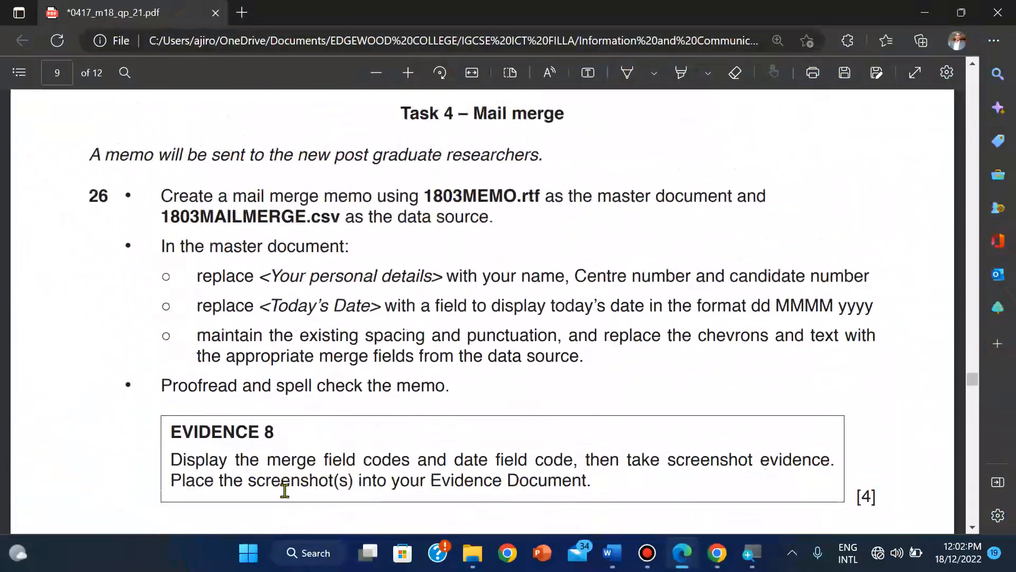
{"action": "scroll", "coordinate": [284, 490], "scroll_direction": "up", "scroll_amount": 1}
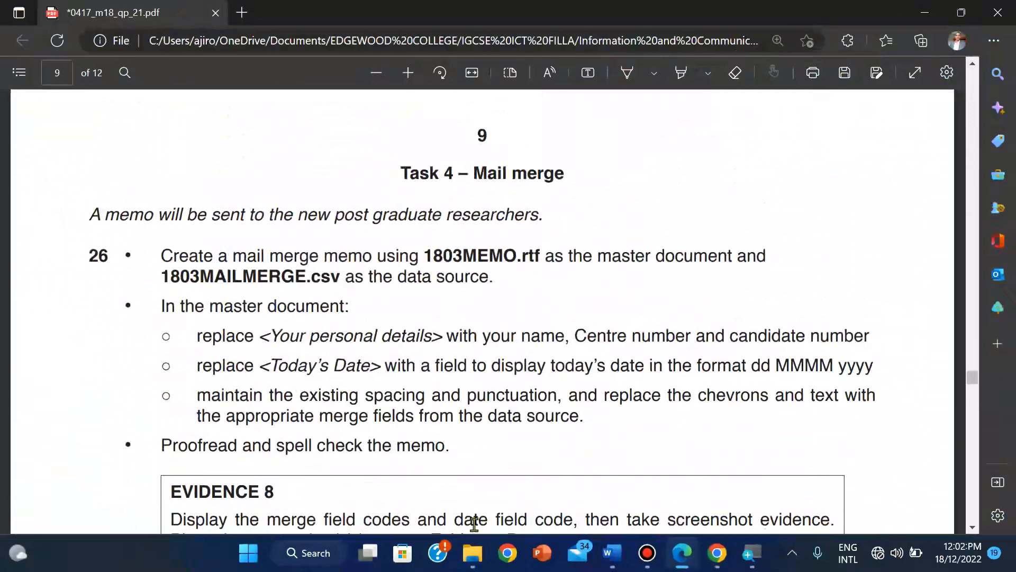
{"action": "mouse_move", "coordinate": [470, 555]}
{"action": "left_click", "coordinate": [452, 508]}
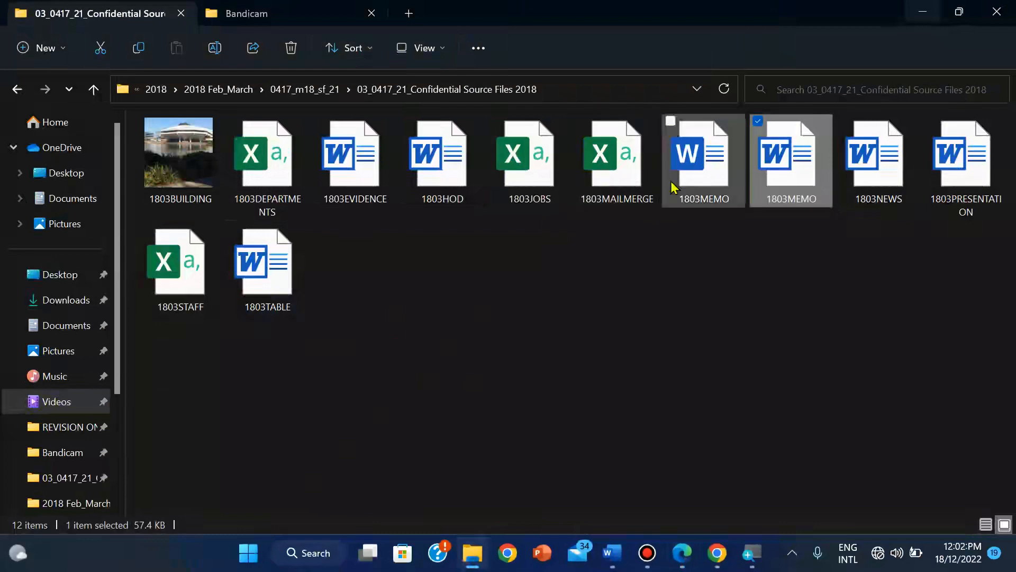
Step: Open 1803MAILMERGE in Excel and autofit columns B, C and D
{"action": "left_click", "coordinate": [615, 175]}
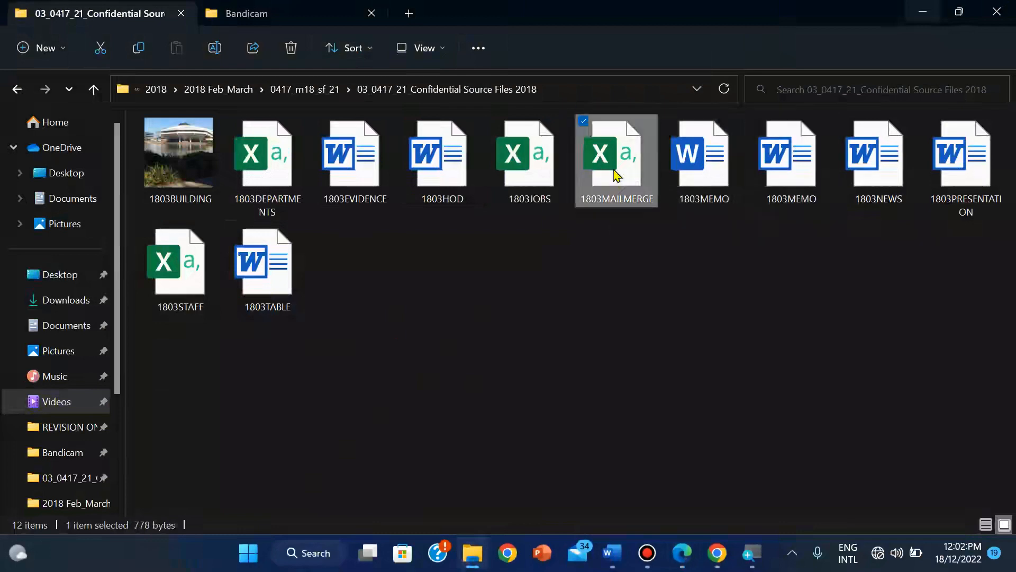
{"action": "double_click", "coordinate": [615, 174]}
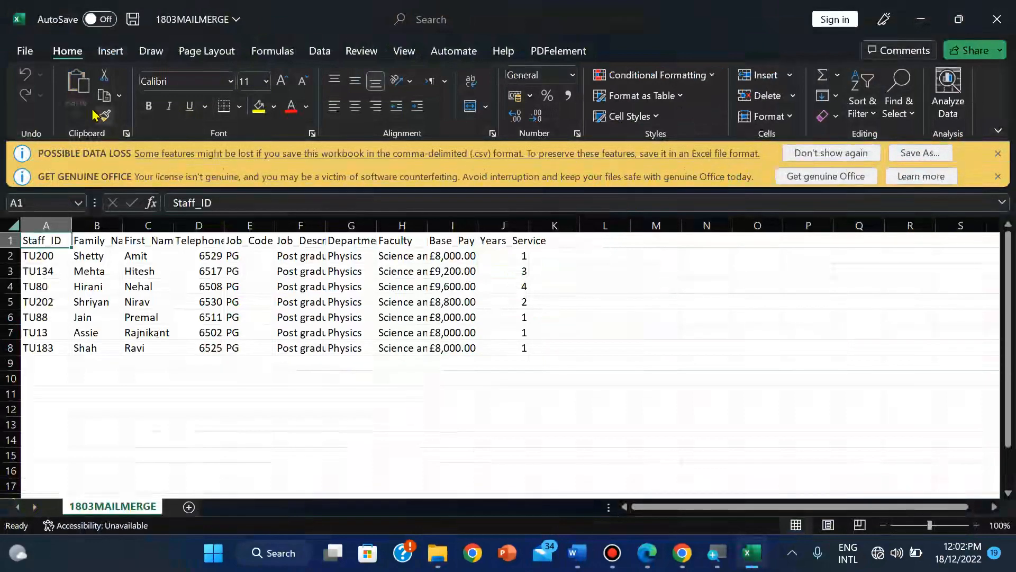
{"action": "double_click", "coordinate": [123, 221]}
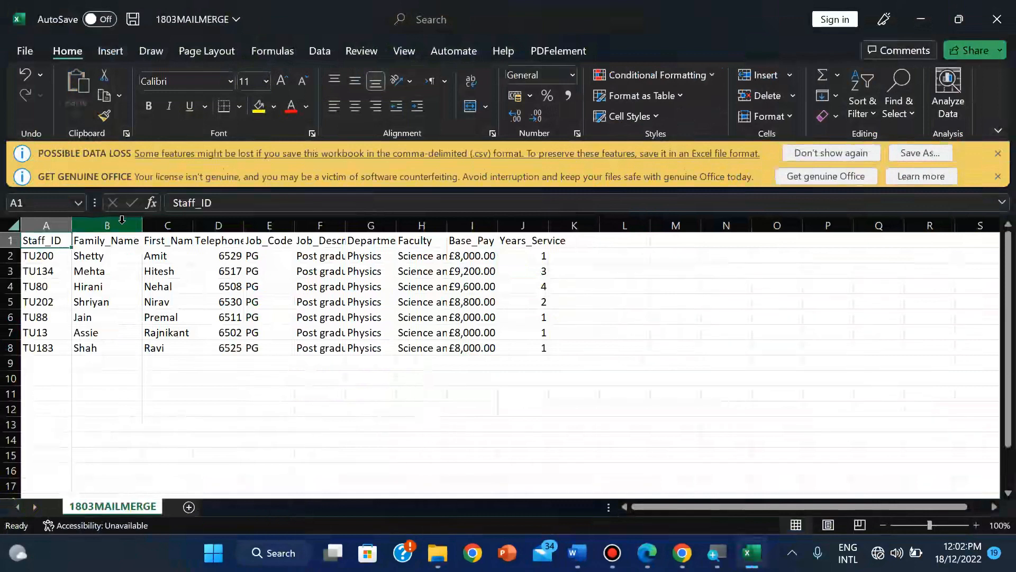
{"action": "double_click", "coordinate": [192, 231]}
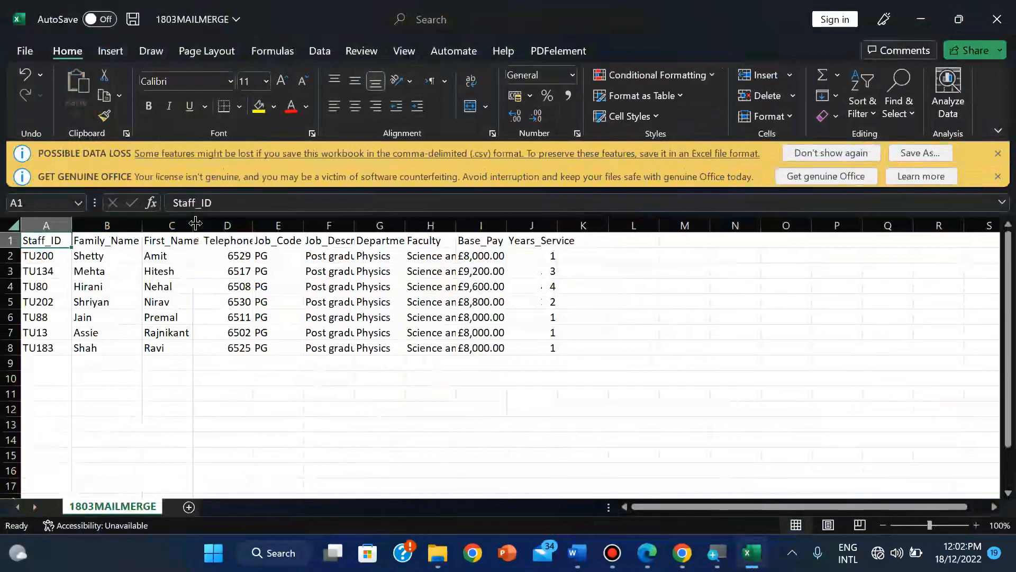
{"action": "double_click", "coordinate": [253, 222]}
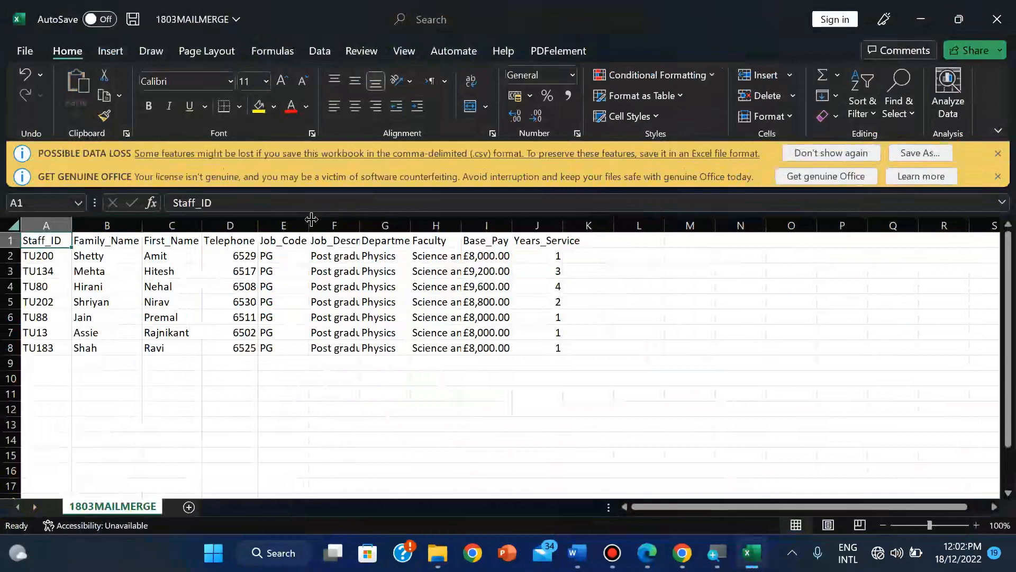
Step: Autofit columns F through J, then close the workbook without saving
{"action": "double_click", "coordinate": [362, 220]}
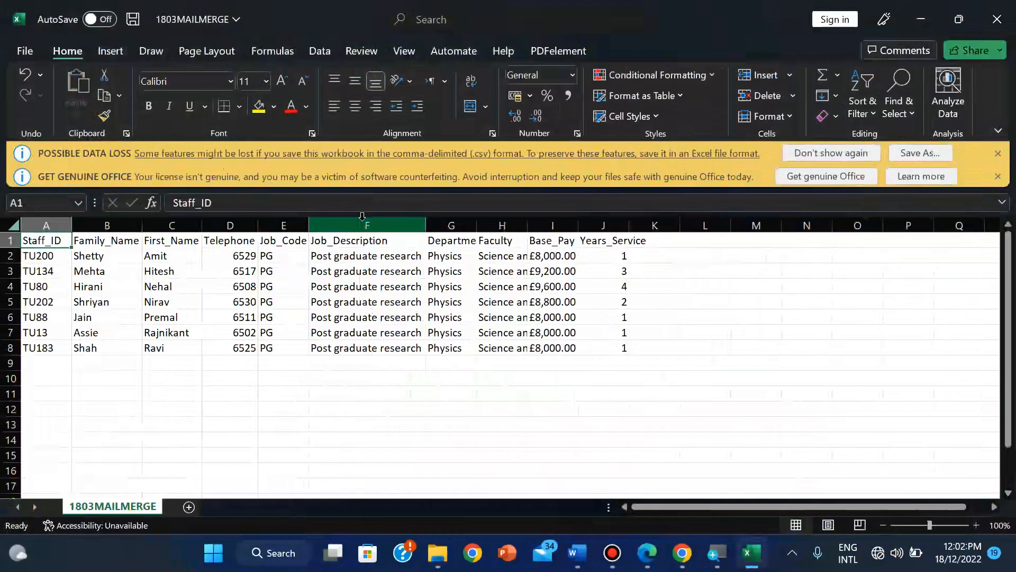
{"action": "double_click", "coordinate": [478, 220]}
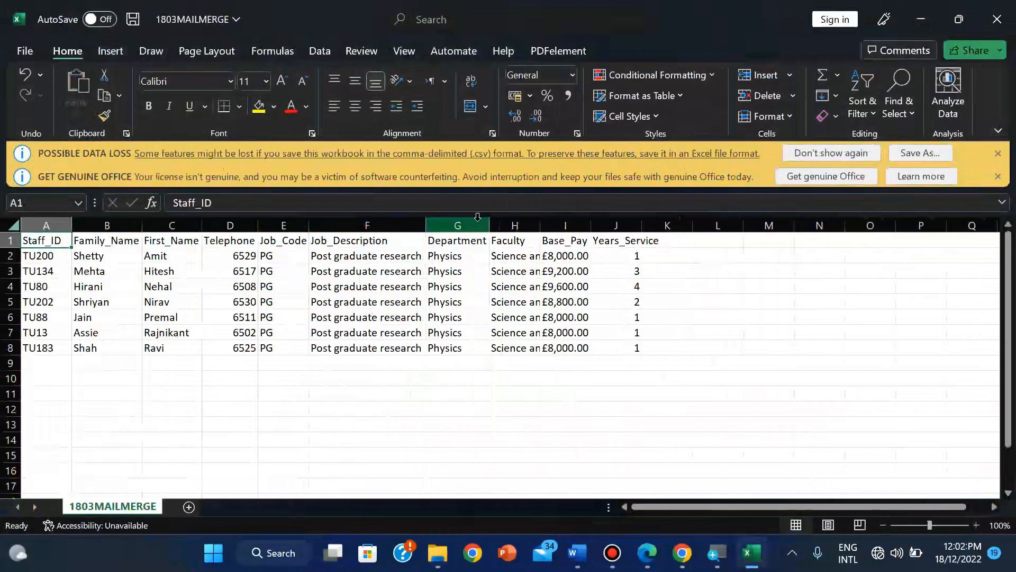
{"action": "double_click", "coordinate": [541, 223]}
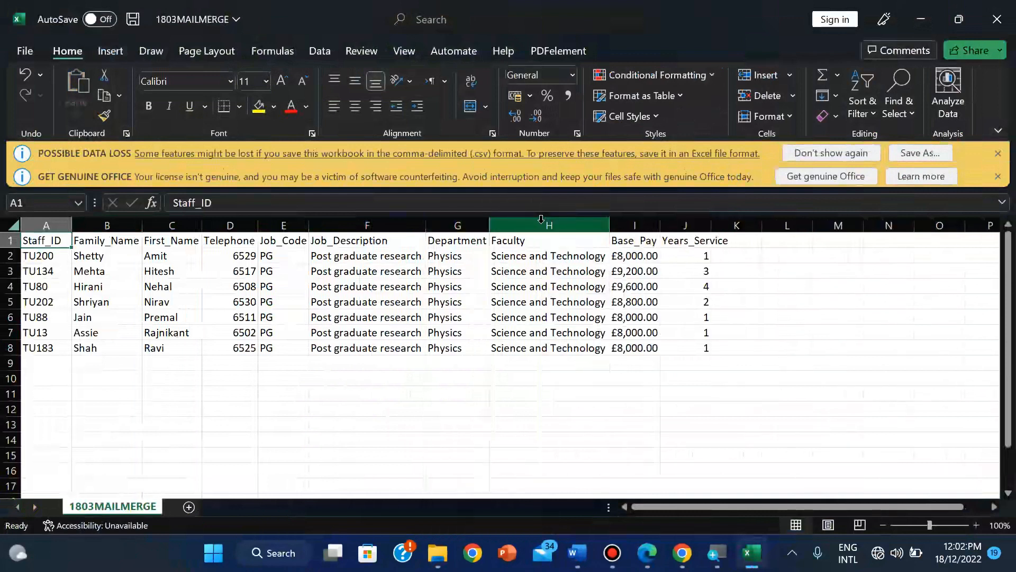
{"action": "double_click", "coordinate": [657, 223]}
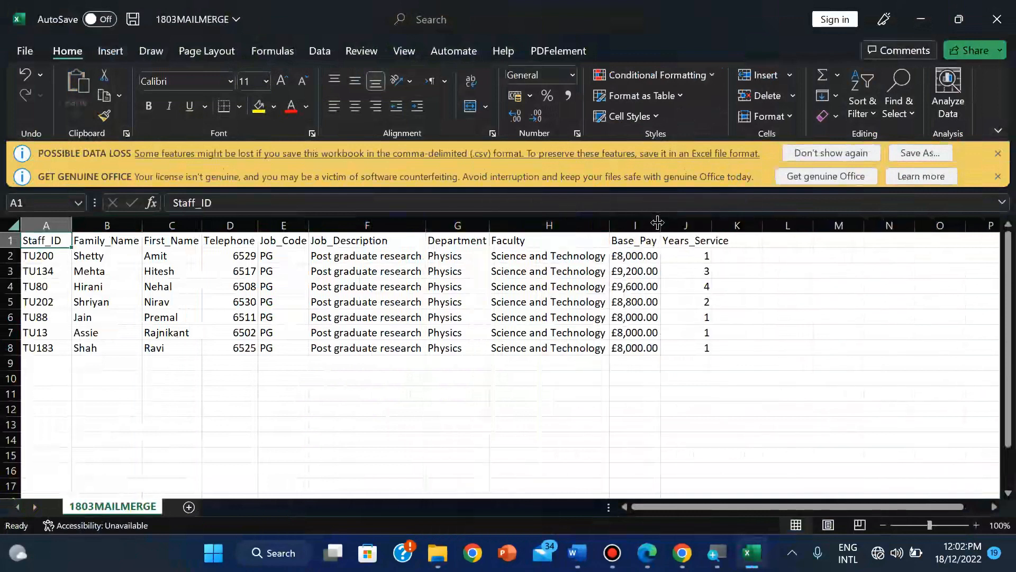
{"action": "double_click", "coordinate": [713, 224]}
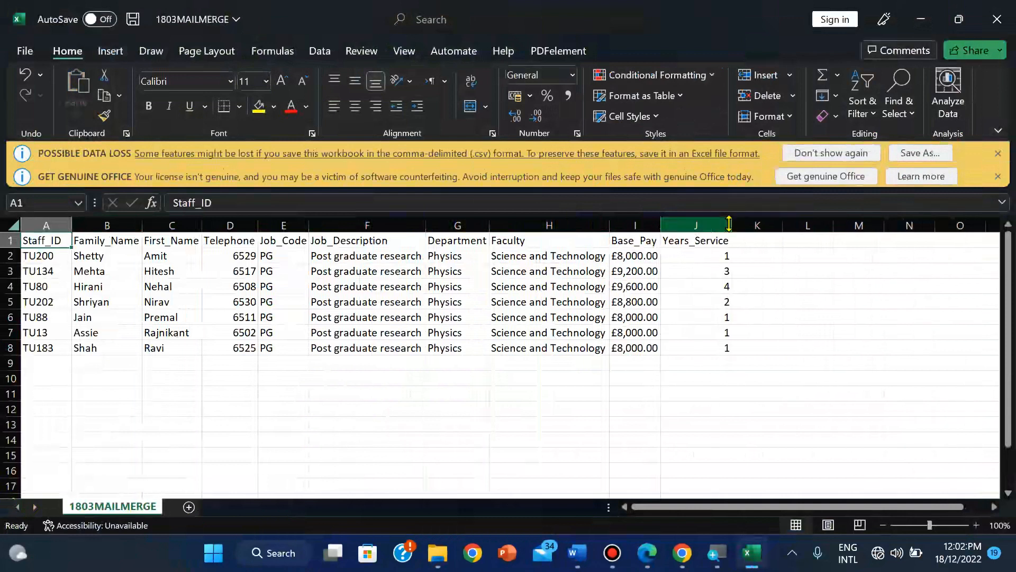
{"action": "left_click", "coordinate": [997, 19]}
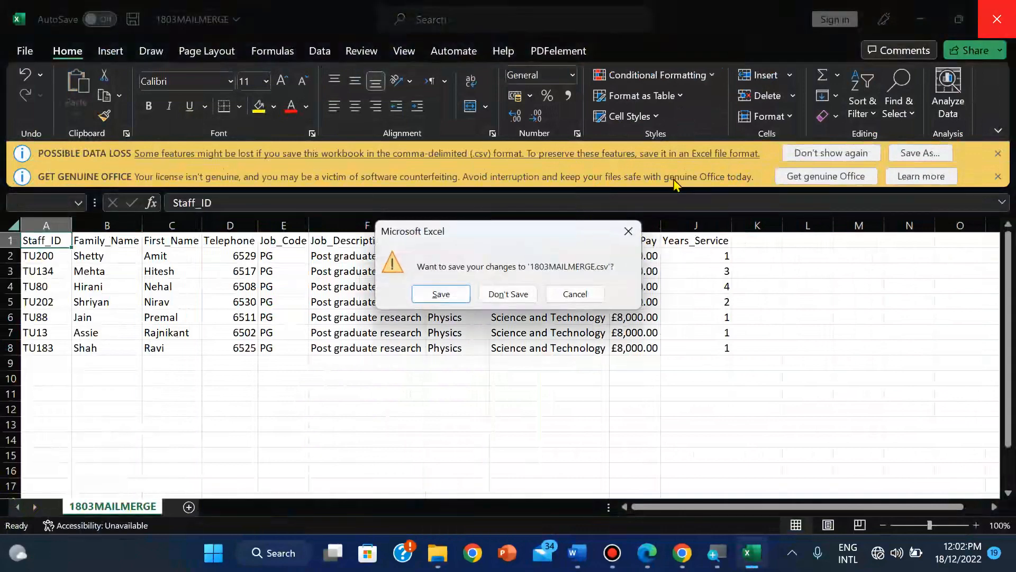
{"action": "left_click", "coordinate": [507, 294]}
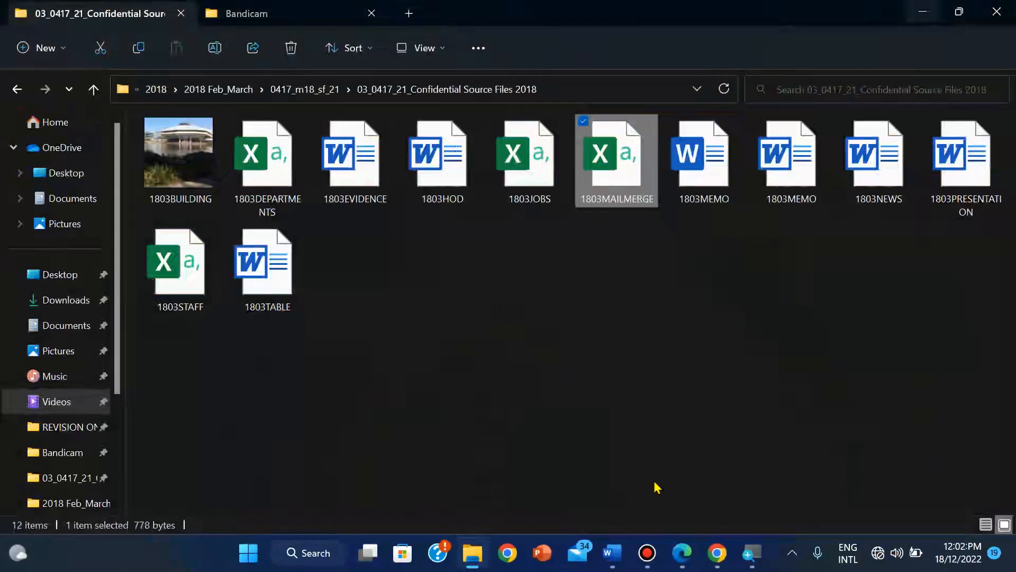
Step: Start the Step-by-Step Mail Merge Wizard on 1803MEMO and advance it to step 3, selecting recipients
{"action": "left_click", "coordinate": [609, 552]}
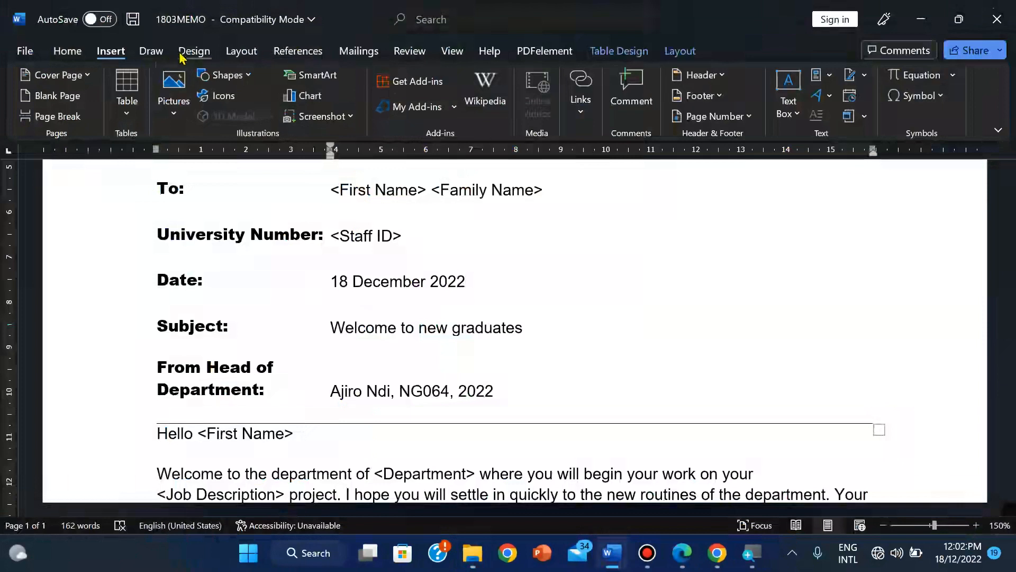
{"action": "left_click", "coordinate": [358, 53]}
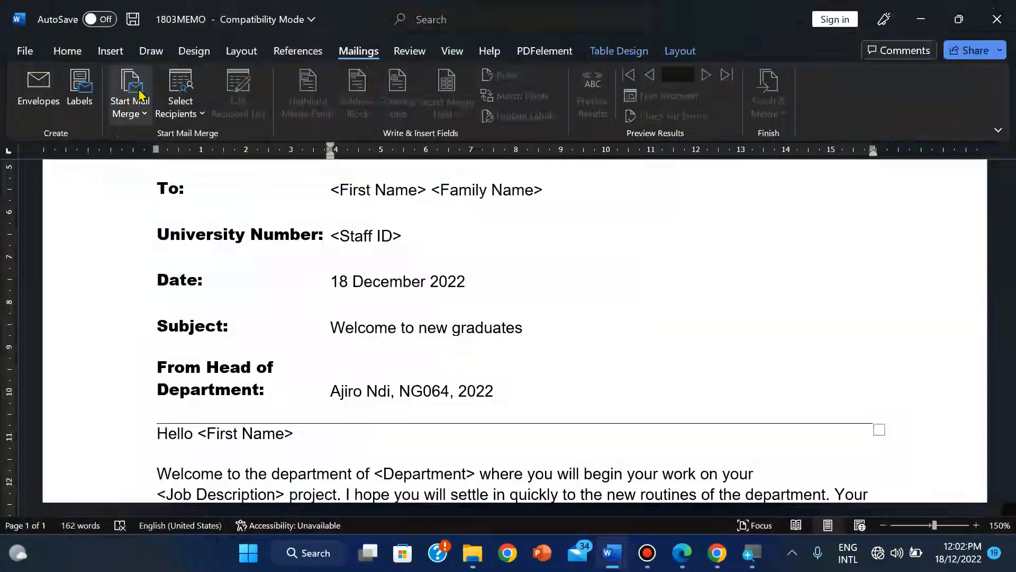
{"action": "left_click", "coordinate": [136, 117]}
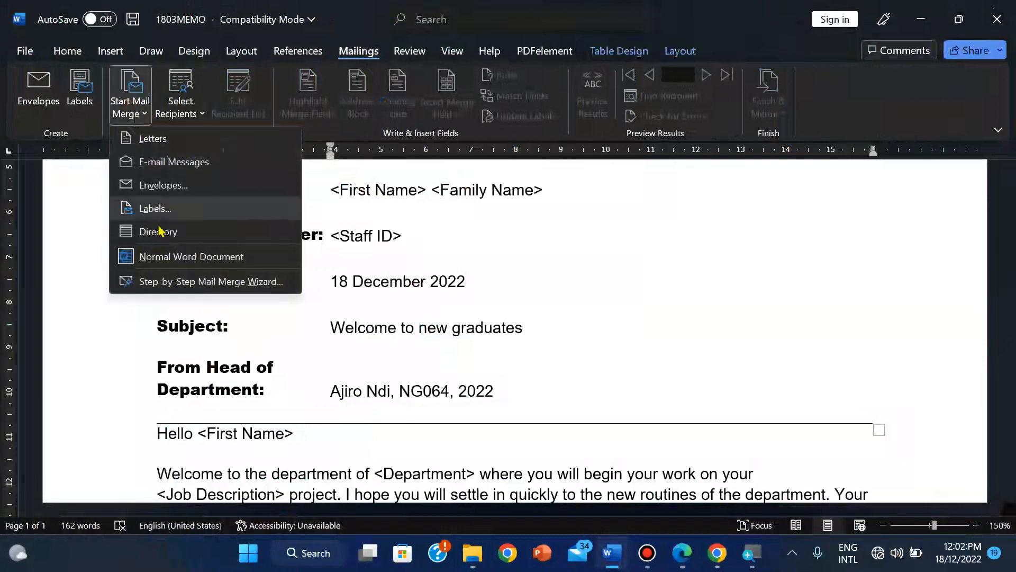
{"action": "left_click", "coordinate": [168, 286]}
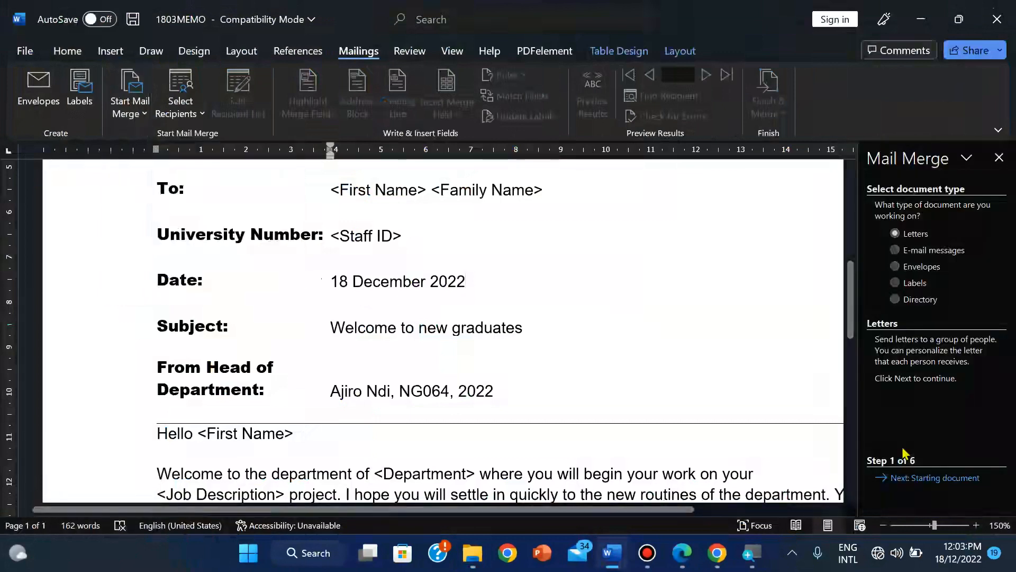
{"action": "left_click", "coordinate": [911, 479]}
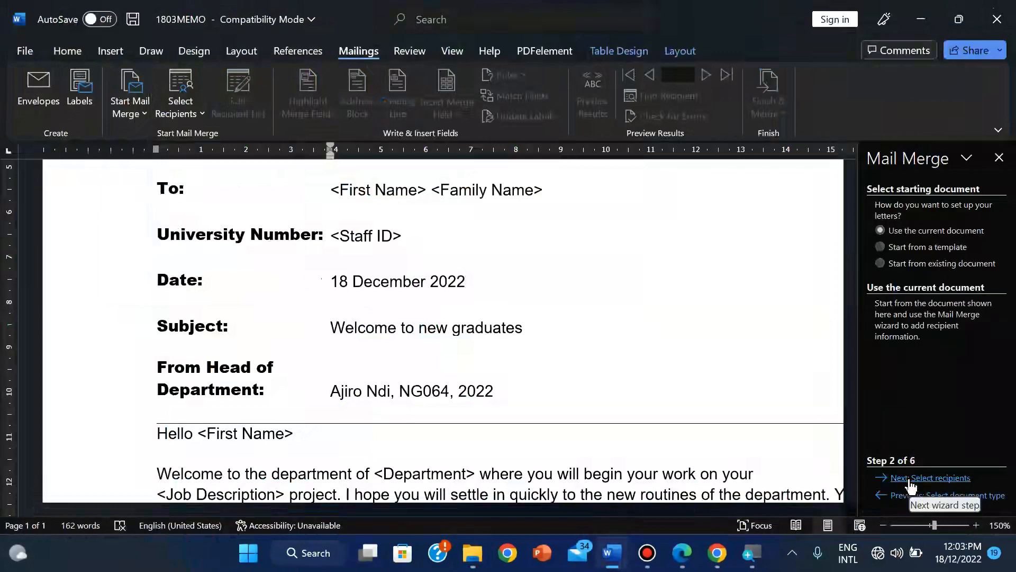
{"action": "left_click", "coordinate": [960, 481]}
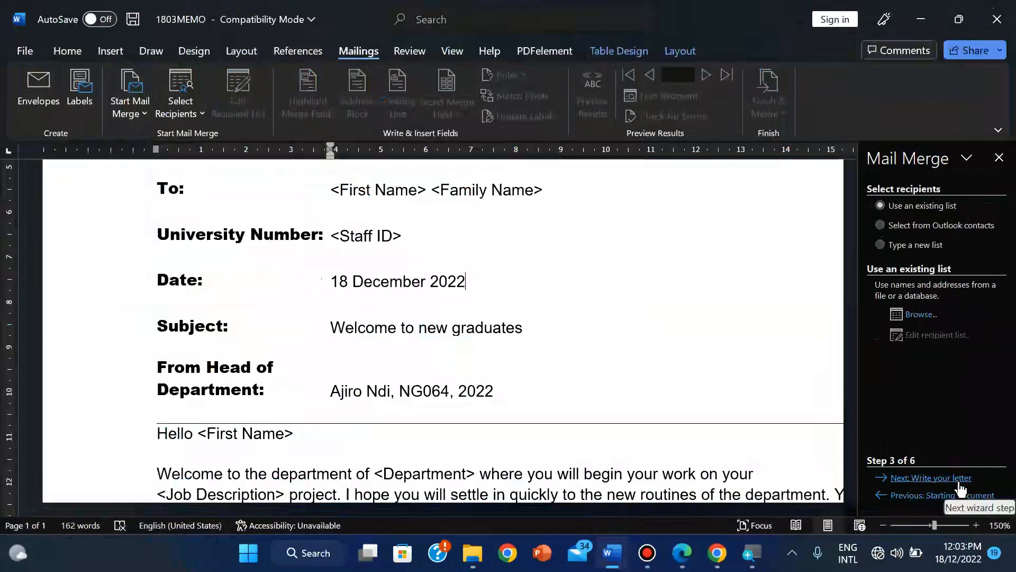
Step: Use 1803MAILMERGE from the source folder as the recipient list, keeping its encoding and all recipients
{"action": "left_click", "coordinate": [925, 320]}
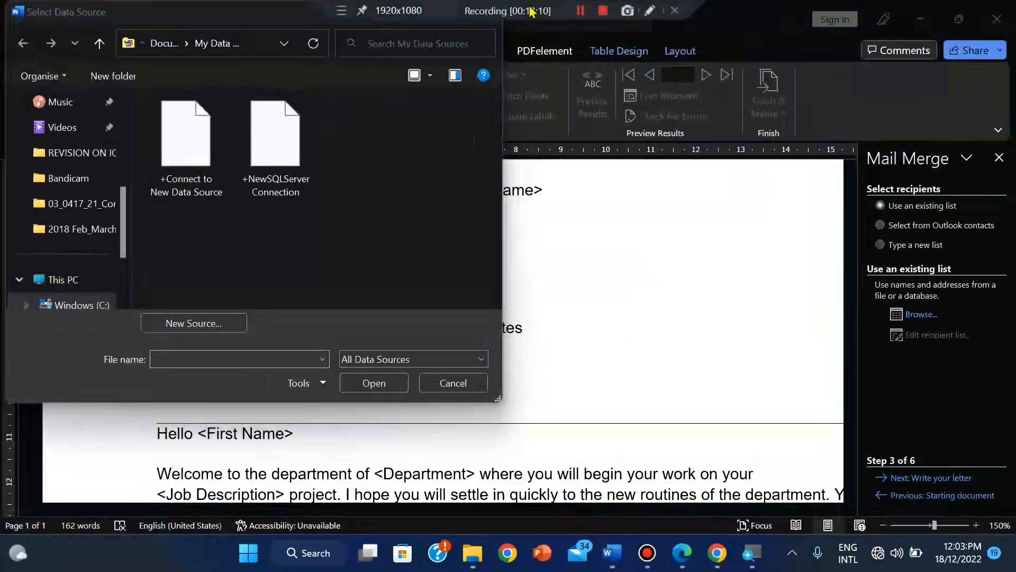
{"action": "left_click", "coordinate": [577, 11]}
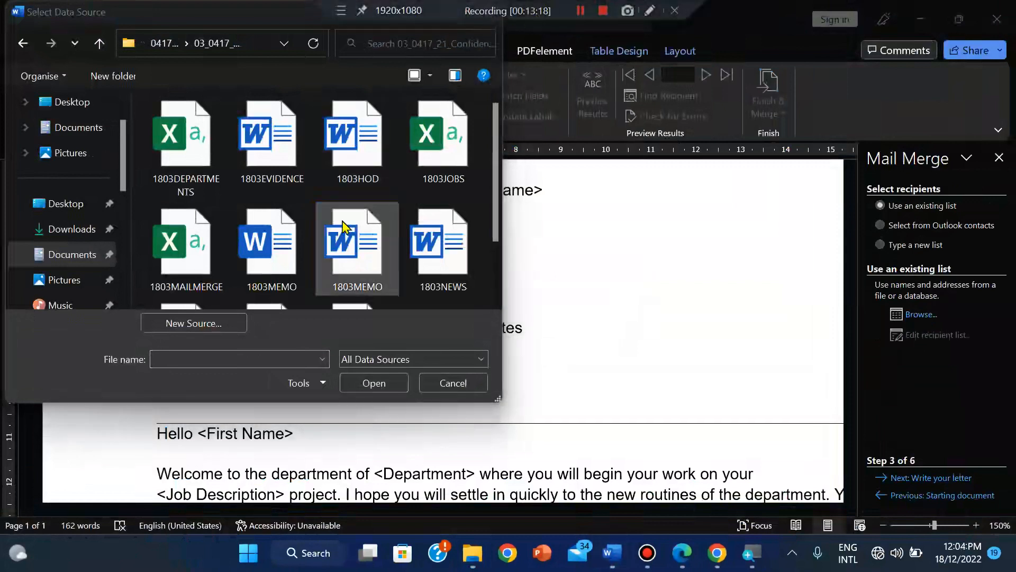
{"action": "left_click", "coordinate": [193, 282]}
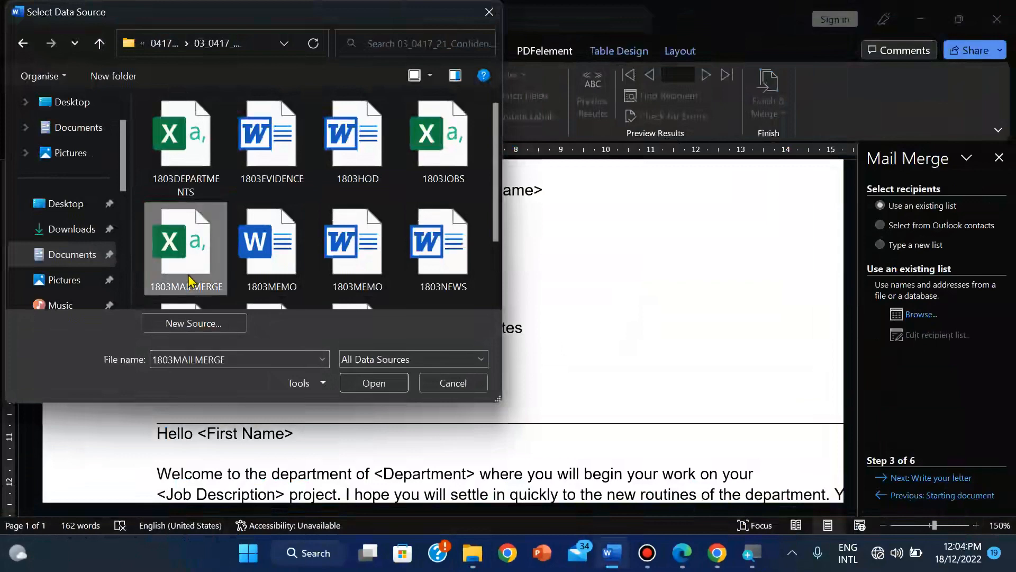
{"action": "left_click", "coordinate": [361, 383]}
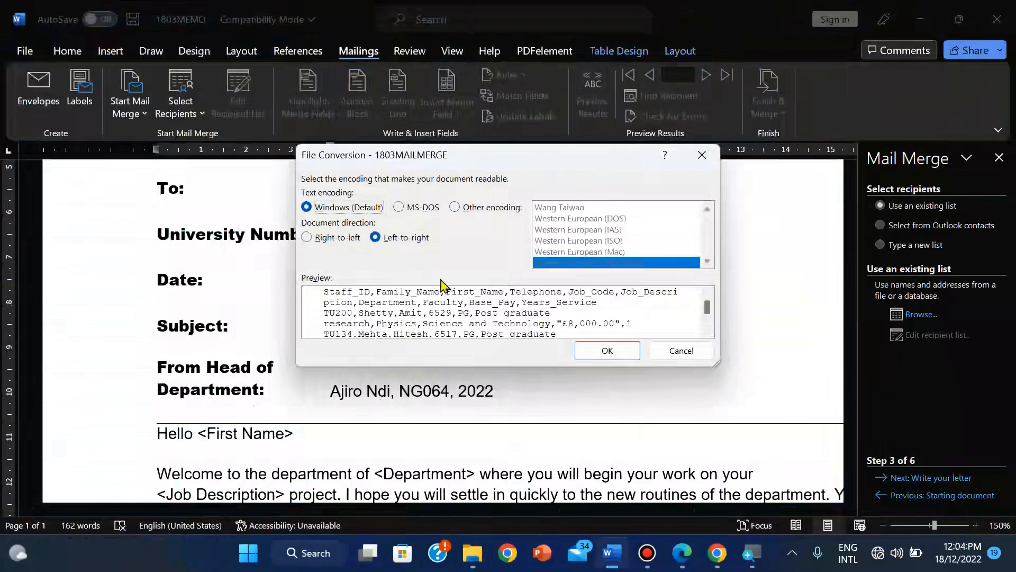
{"action": "left_click", "coordinate": [600, 350]}
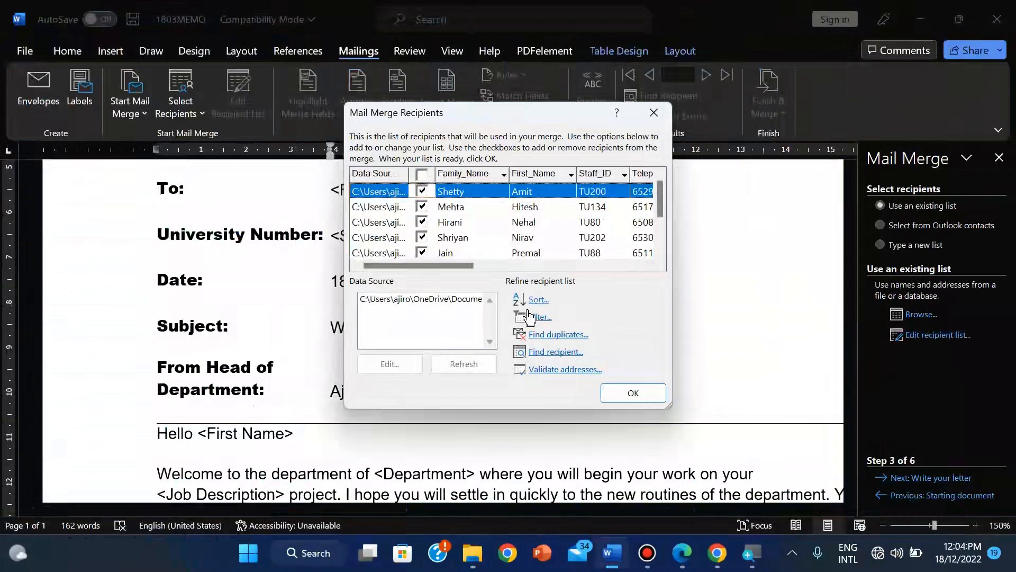
{"action": "left_click", "coordinate": [622, 398]}
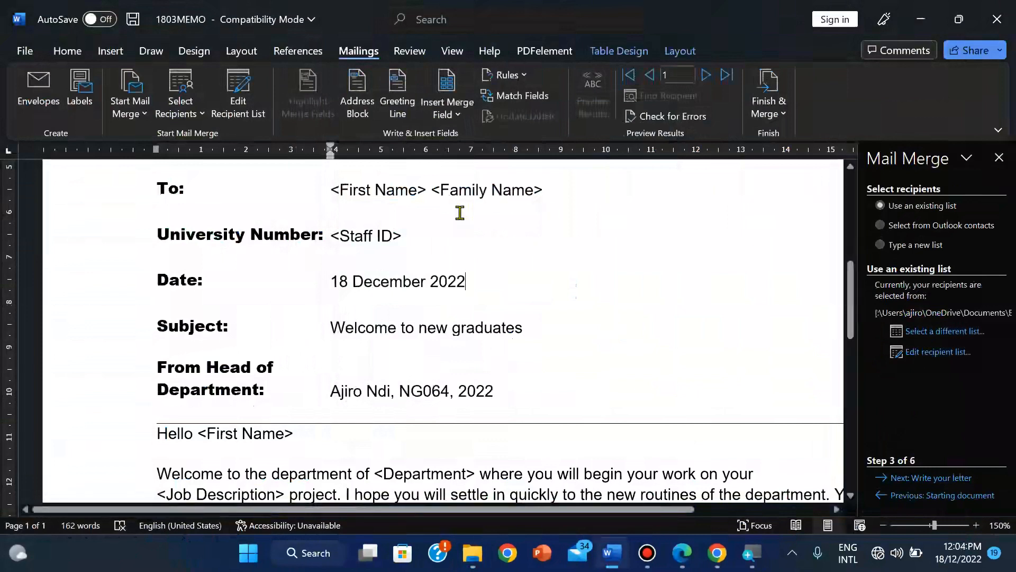
Step: Close the Mail Merge pane, check the PDF instructions, and return to the memo
{"action": "left_click", "coordinate": [967, 159]}
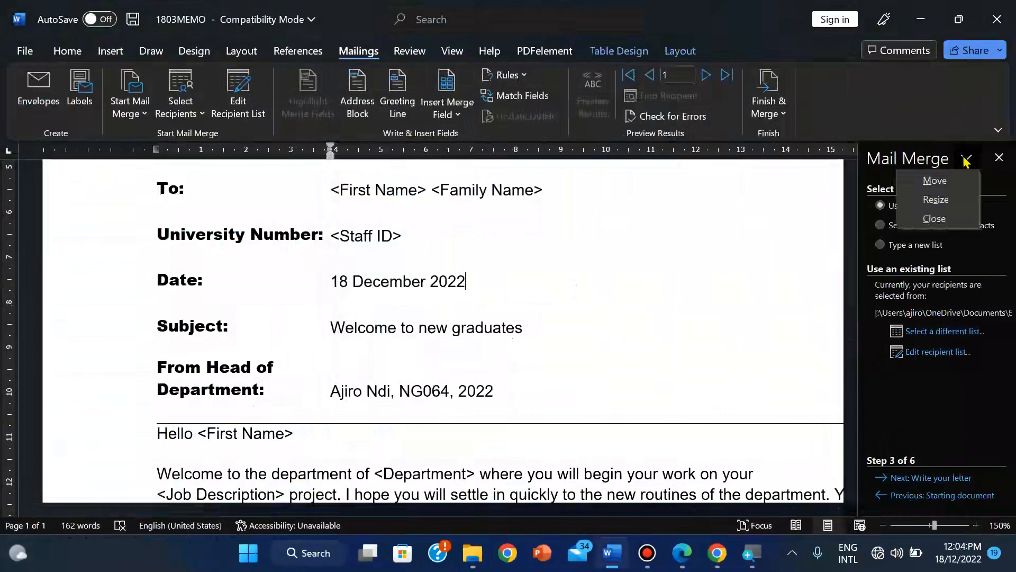
{"action": "left_click", "coordinate": [999, 159]}
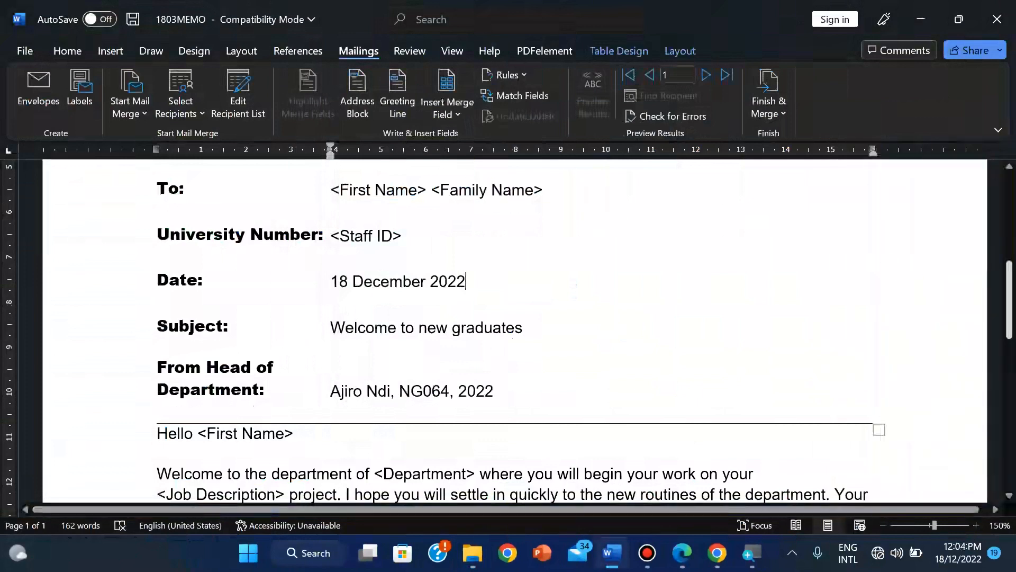
{"action": "left_click_drag", "start_coordinate": [1011, 327], "coordinate": [1009, 309]}
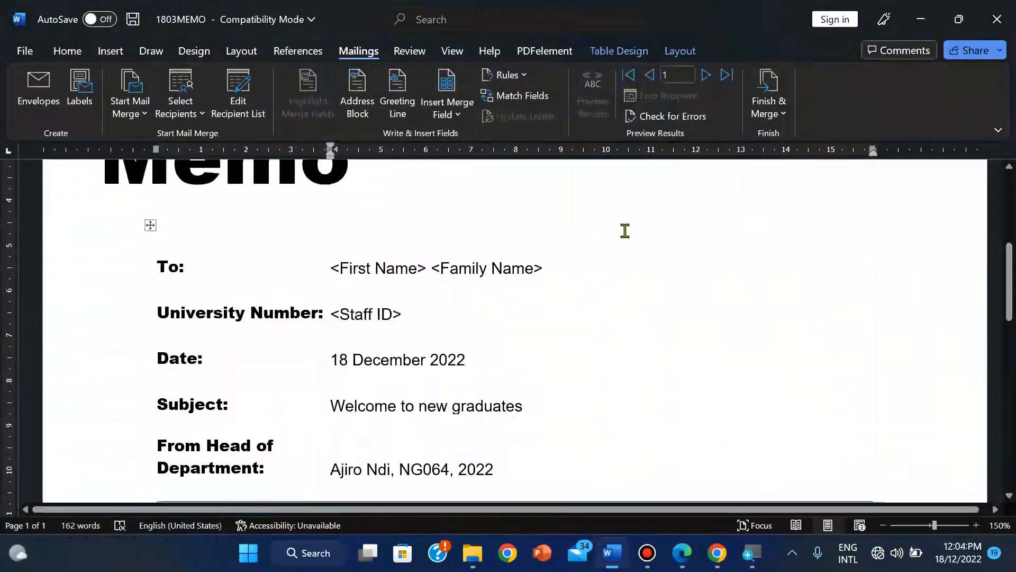
{"action": "mouse_move", "coordinate": [1009, 282]}
{"action": "left_mouse_down"}
{"action": "mouse_move", "coordinate": [1010, 230]}
{"action": "mouse_move", "coordinate": [1011, 278]}
{"action": "left_mouse_up"}
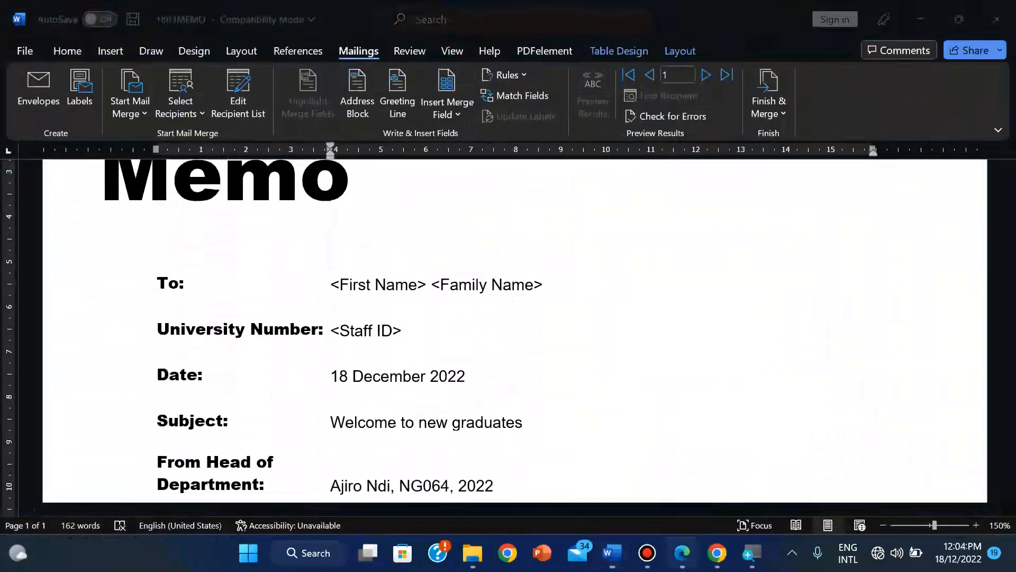
{"action": "left_click", "coordinate": [683, 465]}
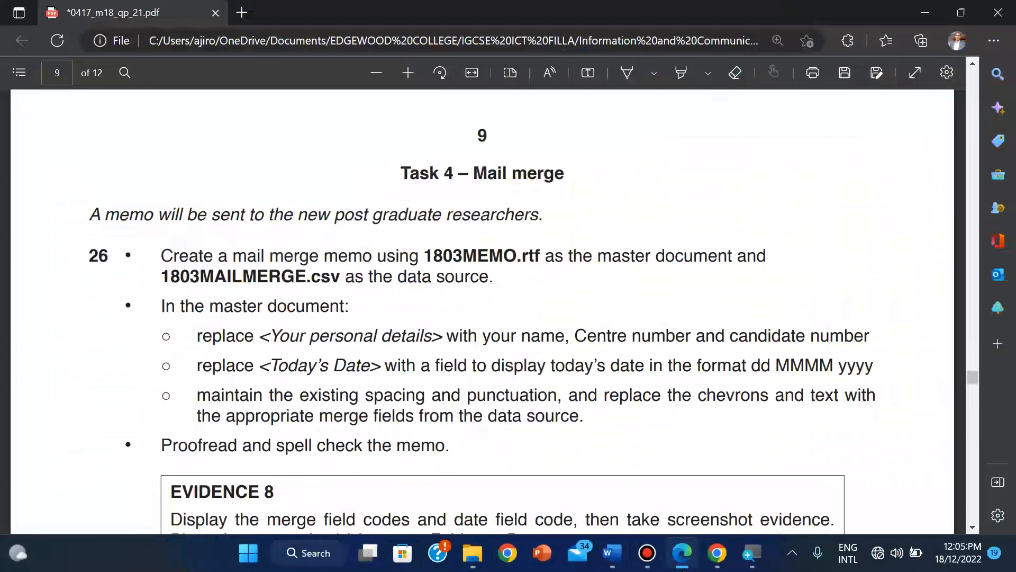
{"action": "left_click", "coordinate": [608, 552]}
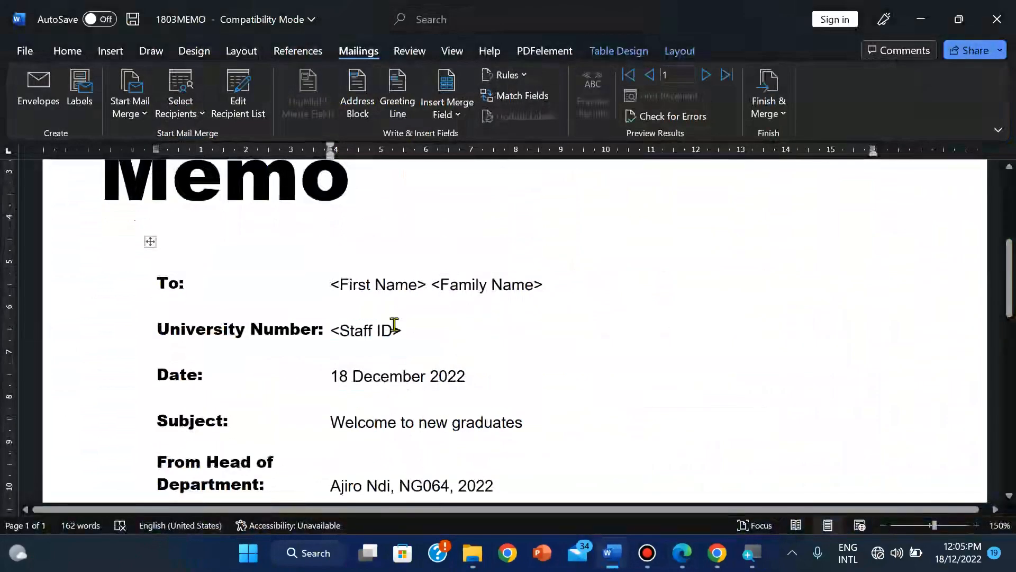
Step: Replace the To row's <First Name> and <Family Name> with First_Name and Family_Name merge fields
{"action": "left_click", "coordinate": [330, 284]}
{"action": "key", "text": "shift+Right"}
{"action": "key", "text": "shift+Right"}
{"action": "key", "text": "shift+Right"}
{"action": "key", "text": "shift+Right"}
{"action": "key", "text": "shift+Right"}
{"action": "key", "text": "shift+Right"}
{"action": "key", "text": "shift+Right"}
{"action": "key", "text": "shift+Right"}
{"action": "key", "text": "shift+Right"}
{"action": "key", "text": "shift+Right"}
{"action": "key", "text": "shift+Right"}
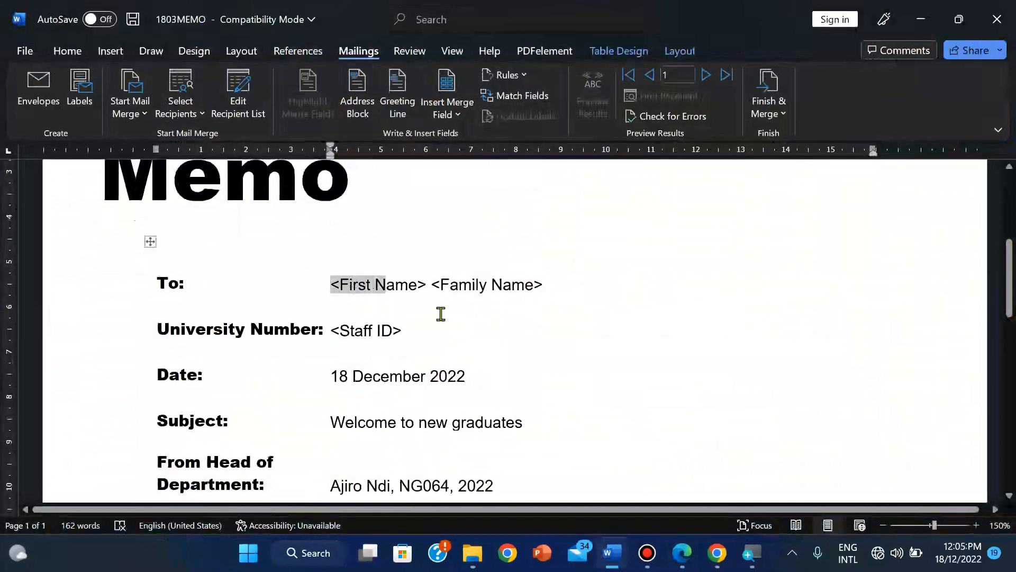
{"action": "key", "text": "shift+Right"}
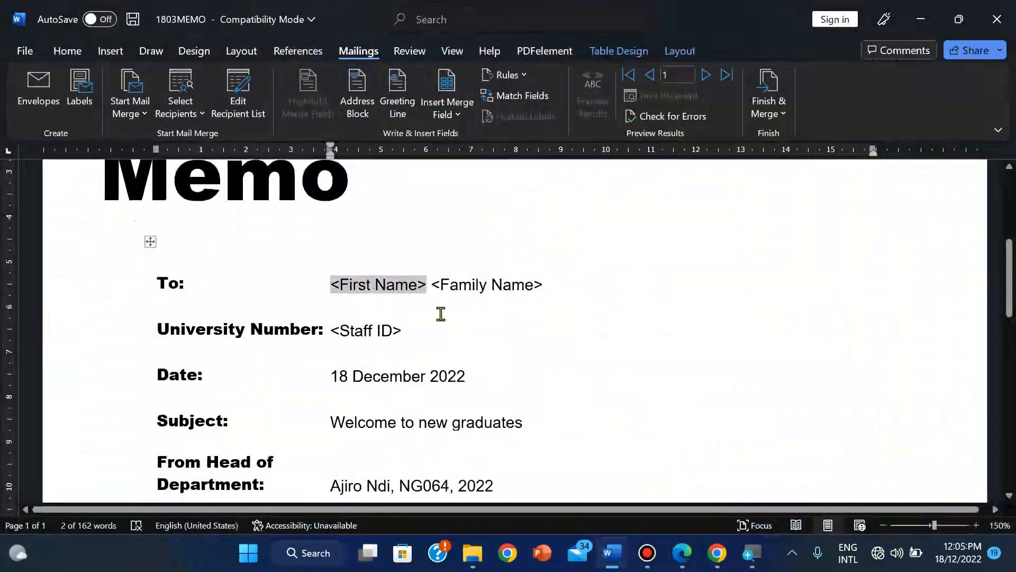
{"action": "left_click", "coordinate": [458, 115]}
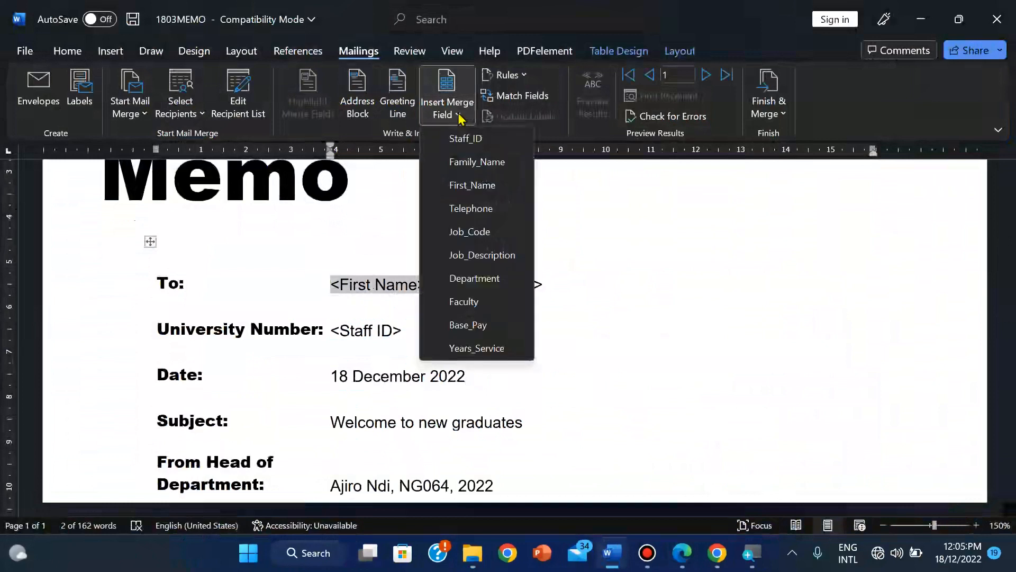
{"action": "left_click", "coordinate": [469, 185]}
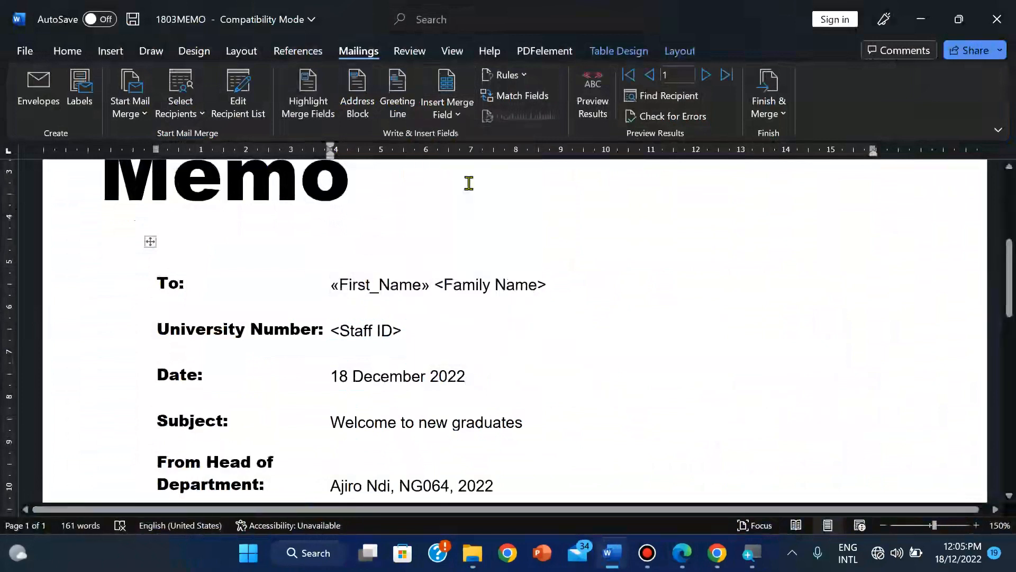
{"action": "key", "text": "shift+Right"}
{"action": "key", "text": "shift+Right"}
{"action": "key", "text": "shift+Right"}
{"action": "key", "text": "shift+Right"}
{"action": "key", "text": "shift+Right"}
{"action": "key", "text": "shift+Right"}
{"action": "key", "text": "shift+Right"}
{"action": "key", "text": "shift+Right"}
{"action": "key", "text": "shift+Right"}
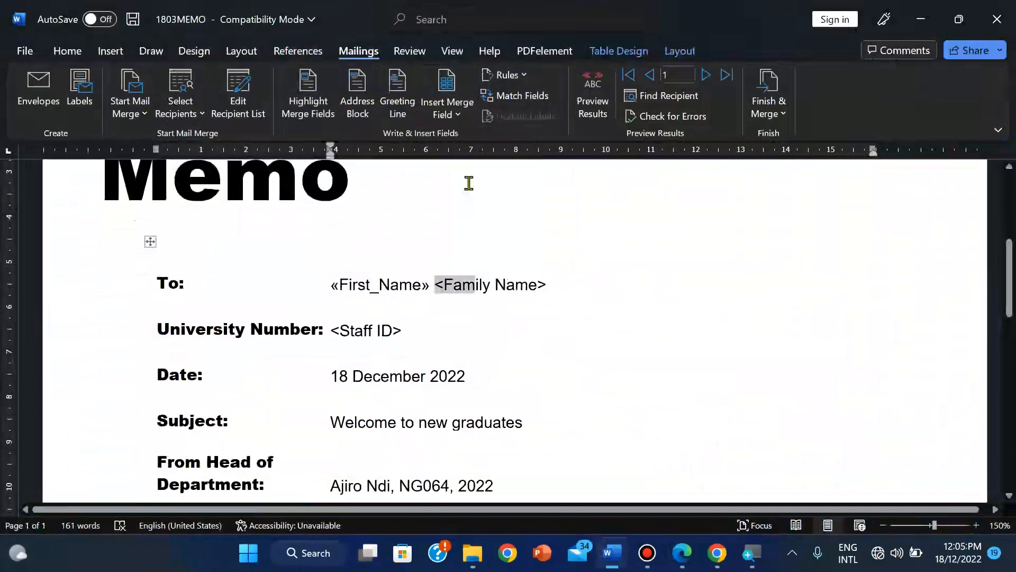
{"action": "key", "text": "shift+Right"}
{"action": "key", "text": "shift+Right"}
{"action": "key", "text": "shift+Right"}
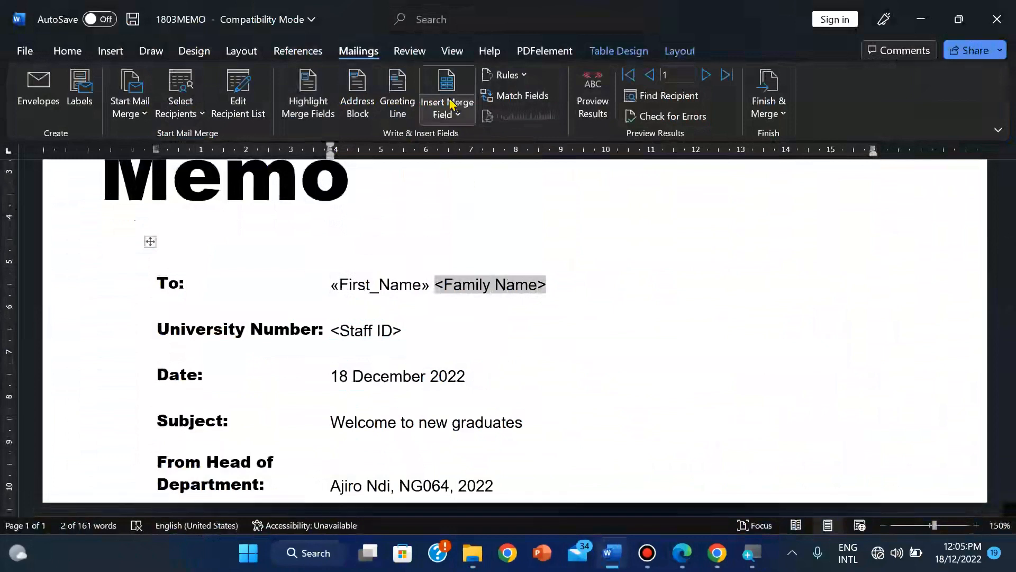
{"action": "left_click", "coordinate": [447, 119]}
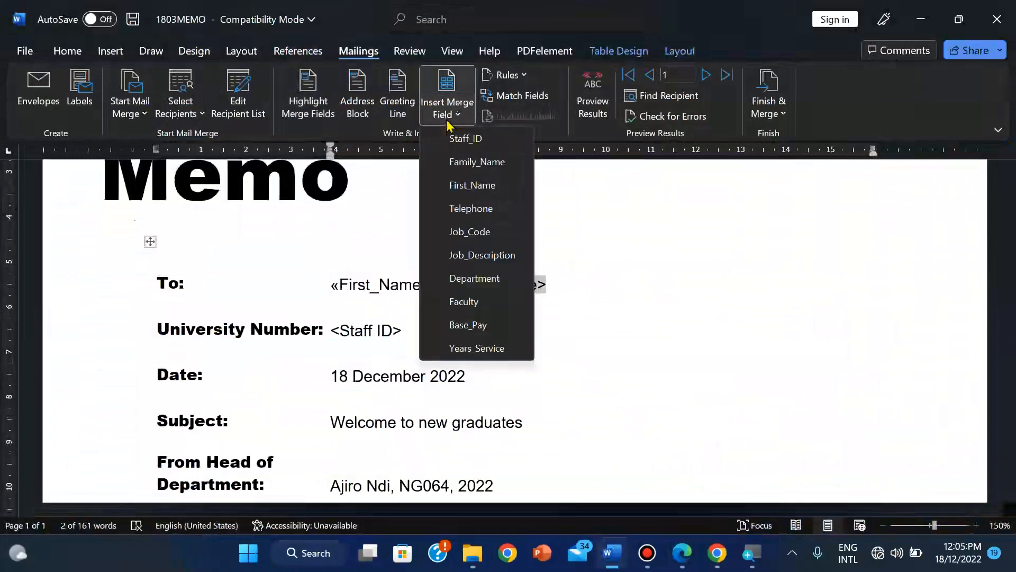
{"action": "left_click", "coordinate": [463, 162]}
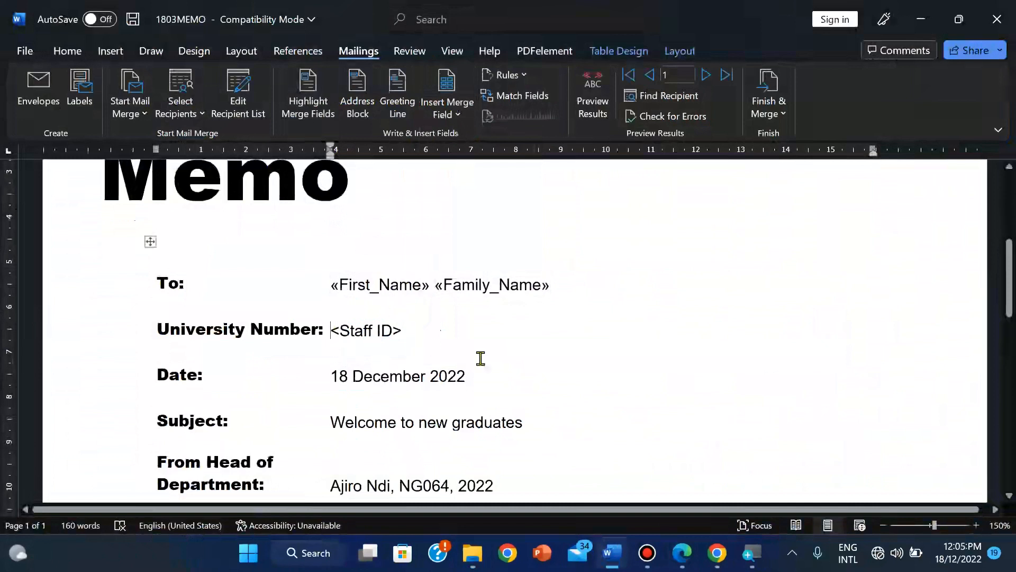
Step: Replace <Staff ID> in the University Number row with the Staff_ID merge field
{"action": "key", "text": "shift+Right"}
{"action": "key", "text": "shift+Right"}
{"action": "key", "text": "shift+Right"}
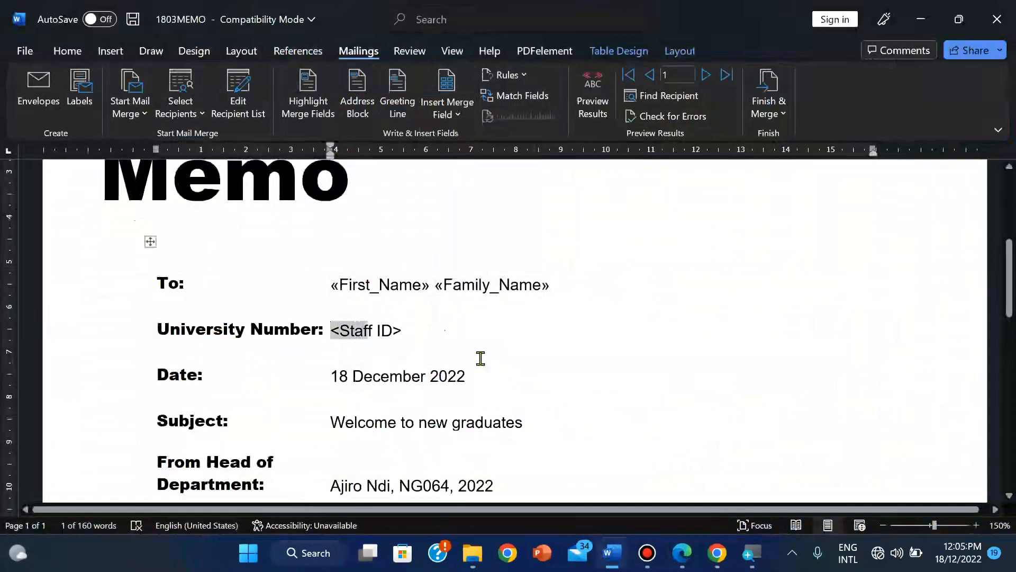
{"action": "key", "text": "shift+Right"}
{"action": "key", "text": "shift+Right"}
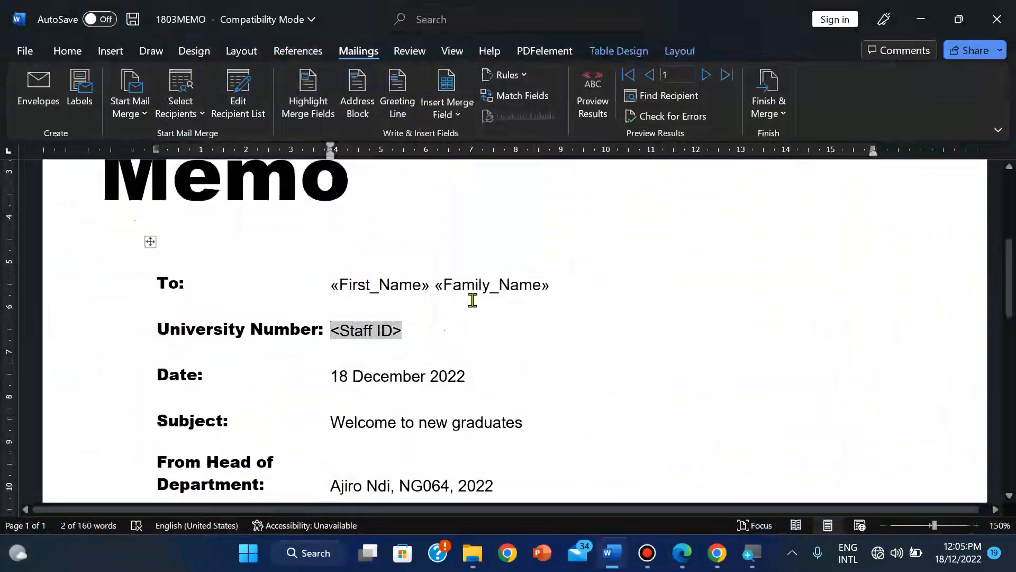
{"action": "left_click", "coordinate": [455, 115]}
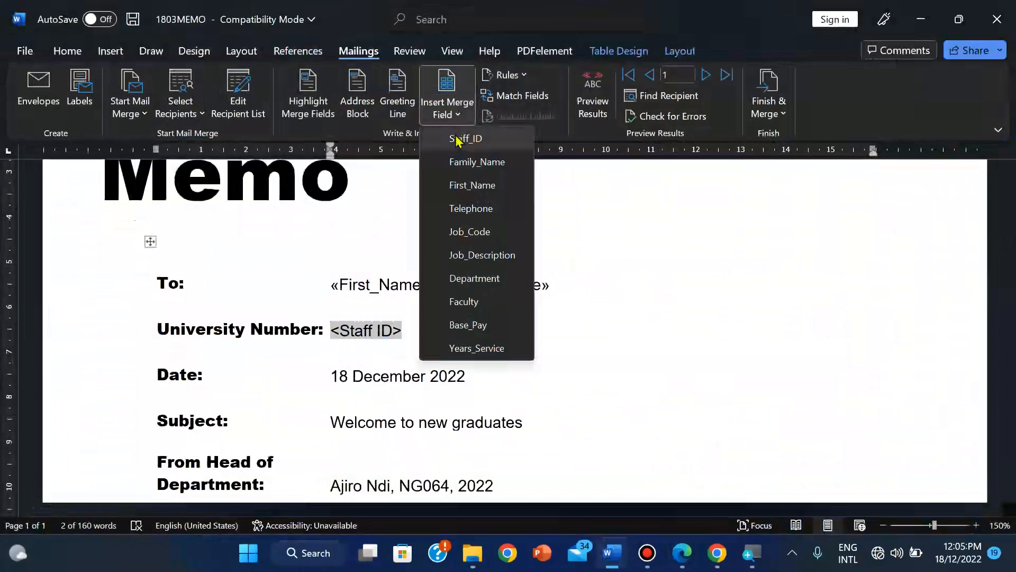
{"action": "left_click", "coordinate": [460, 139]}
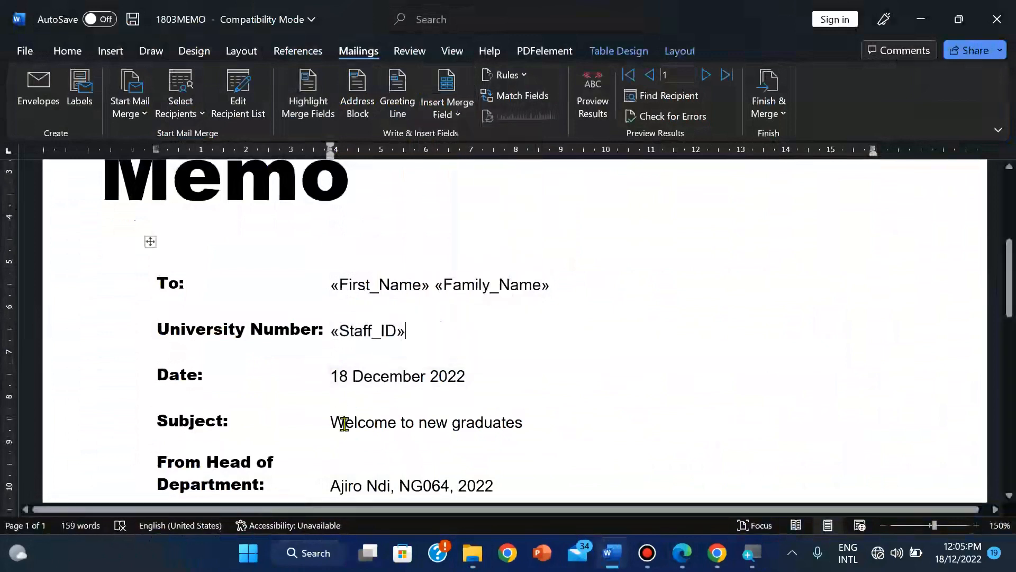
{"action": "scroll", "coordinate": [375, 470], "scroll_direction": "down", "scroll_amount": 2}
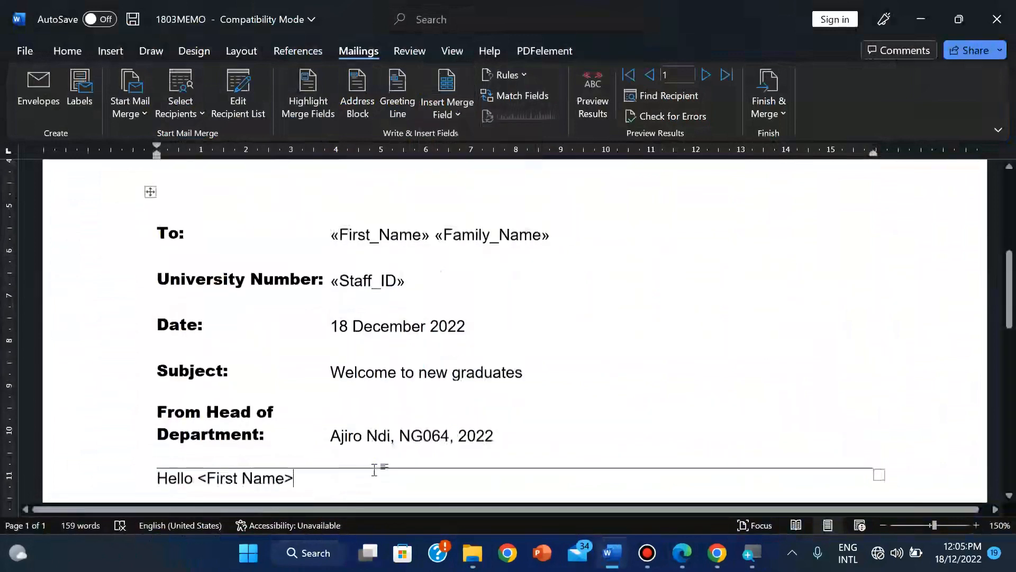
Step: Replace the greeting's <First Name> and the welcome paragraph's <Department> with First_Name and Department fields
{"action": "left_click", "coordinate": [375, 469]}
{"action": "scroll", "coordinate": [375, 469], "scroll_direction": "down", "scroll_amount": 2}
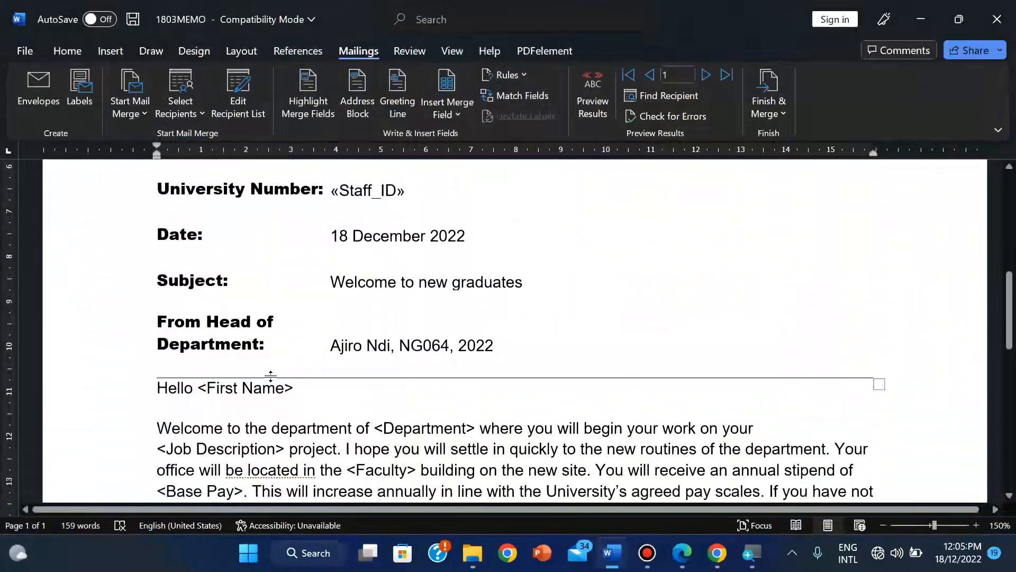
{"action": "key", "text": "shift+Right"}
{"action": "key", "text": "shift+Right"}
{"action": "key", "text": "shift+Right"}
{"action": "key", "text": "shift+Right"}
{"action": "key", "text": "shift+Right"}
{"action": "key", "text": "shift+Right"}
{"action": "key", "text": "shift+Right"}
{"action": "key", "text": "shift+Right"}
{"action": "key", "text": "shift+Right"}
{"action": "key", "text": "shift+Right"}
{"action": "key", "text": "shift+Right"}
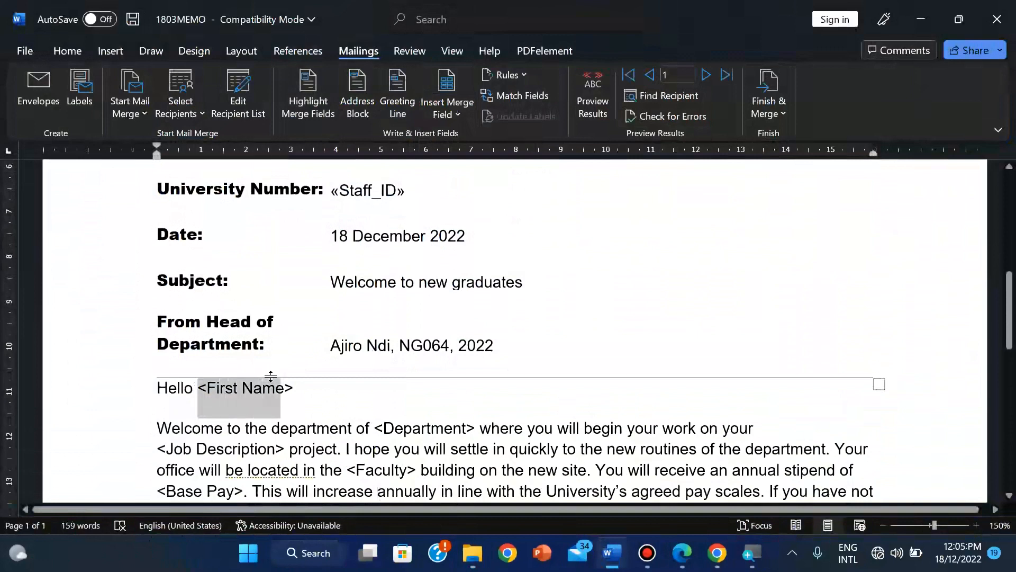
{"action": "key", "text": "shift+Right"}
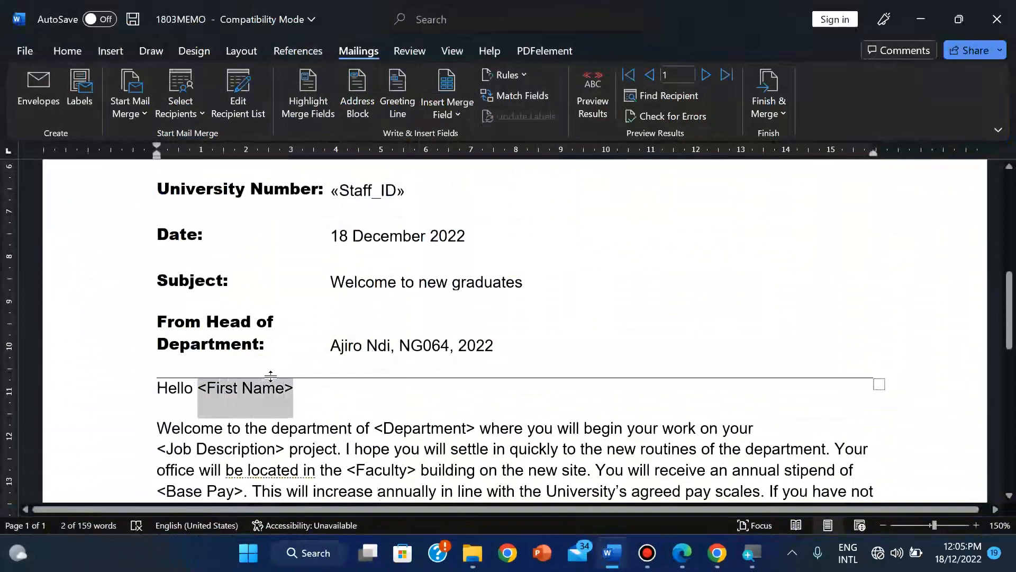
{"action": "left_click", "coordinate": [451, 117]}
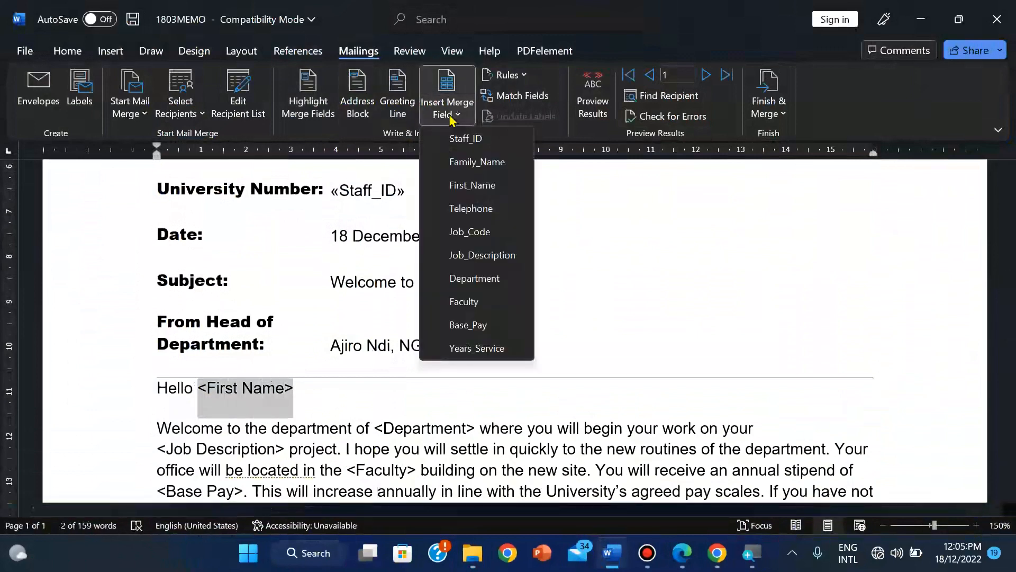
{"action": "left_click", "coordinate": [463, 186]}
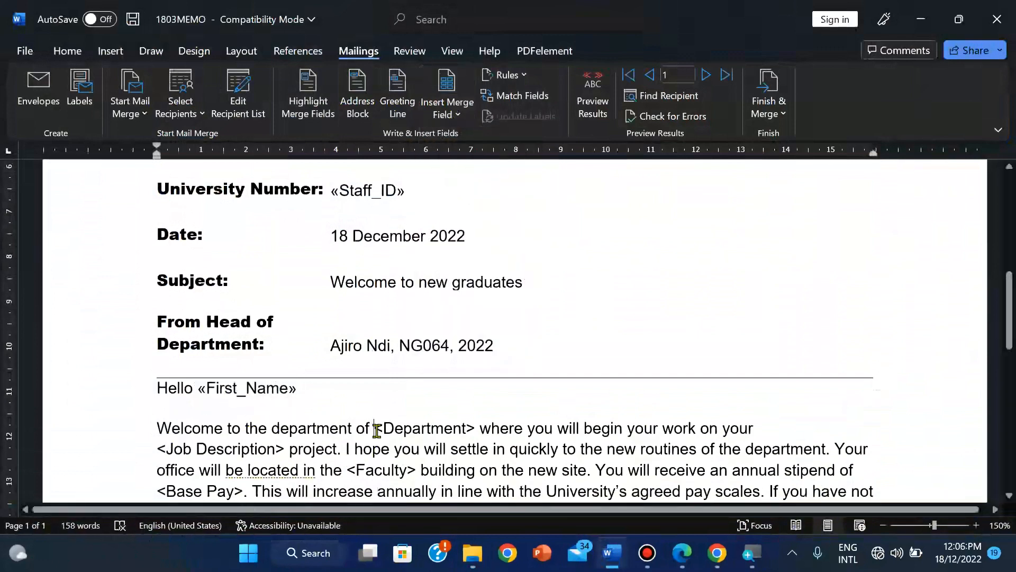
{"action": "key", "text": "shift+Right"}
{"action": "key", "text": "shift+Right"}
{"action": "key", "text": "shift+Right"}
{"action": "key", "text": "shift+Right"}
{"action": "key", "text": "shift+Right"}
{"action": "key", "text": "shift+Right"}
{"action": "key", "text": "shift+Right"}
{"action": "key", "text": "shift+Right"}
{"action": "key", "text": "shift+Right"}
{"action": "key", "text": "shift+Right"}
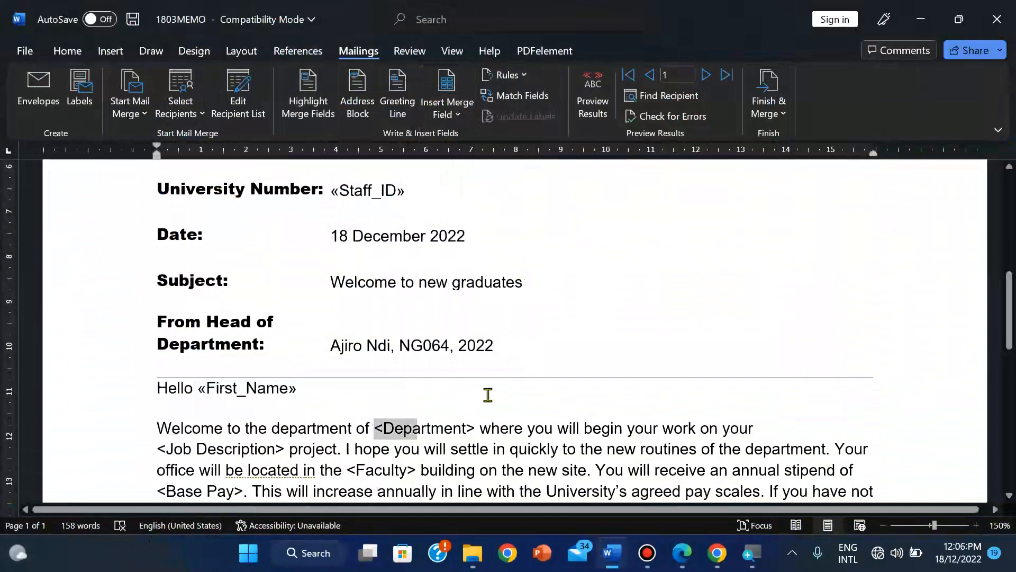
{"action": "key", "text": "shift+Right"}
{"action": "key", "text": "shift+Right"}
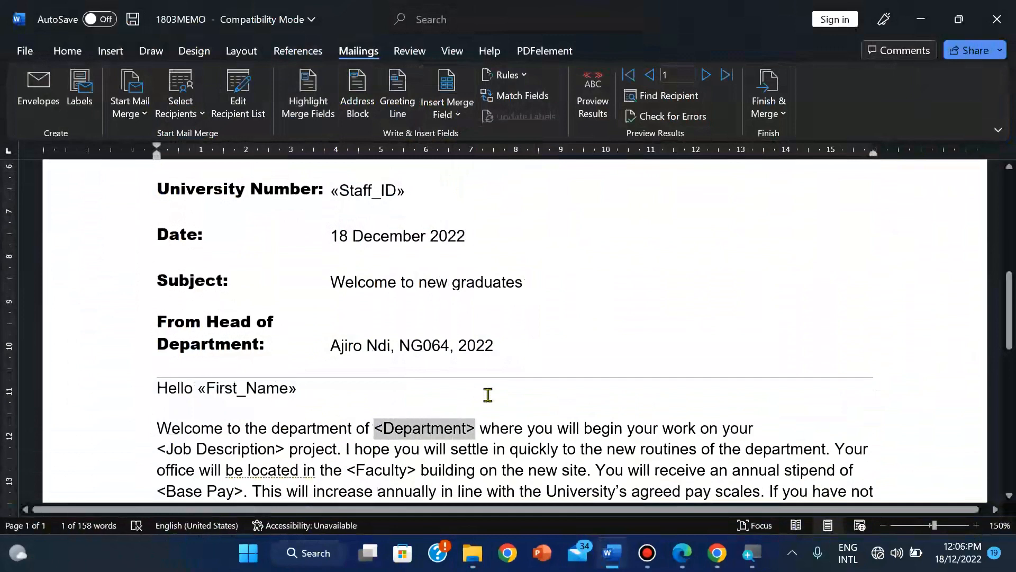
{"action": "left_click", "coordinate": [446, 113]}
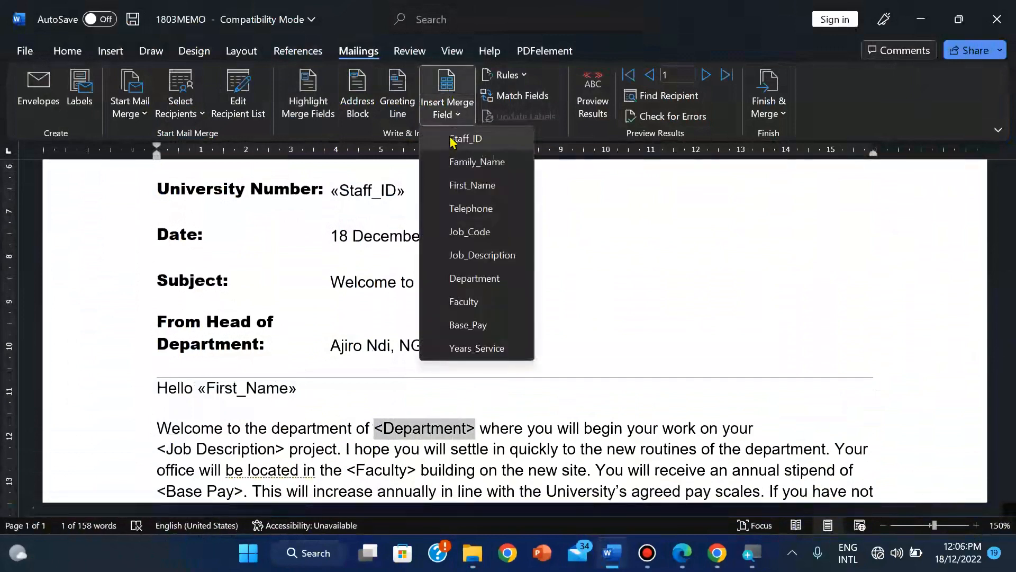
{"action": "left_click", "coordinate": [470, 278]}
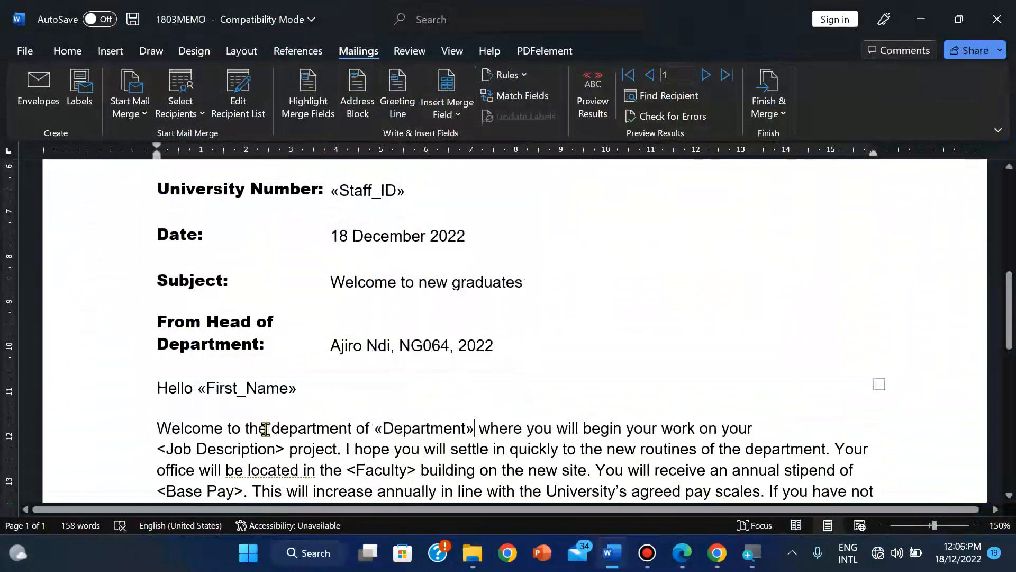
Step: Replace <Job Description> and <Faculty> with the Job_Description and Faculty merge fields
{"action": "left_click", "coordinate": [159, 445]}
{"action": "key", "text": "shift+Right"}
{"action": "key", "text": "shift+Right"}
{"action": "key", "text": "shift+Right"}
{"action": "key", "text": "shift+Right"}
{"action": "key", "text": "shift+Right"}
{"action": "key", "text": "shift+Right"}
{"action": "key", "text": "shift+Right"}
{"action": "key", "text": "shift+Right"}
{"action": "key", "text": "shift+Right"}
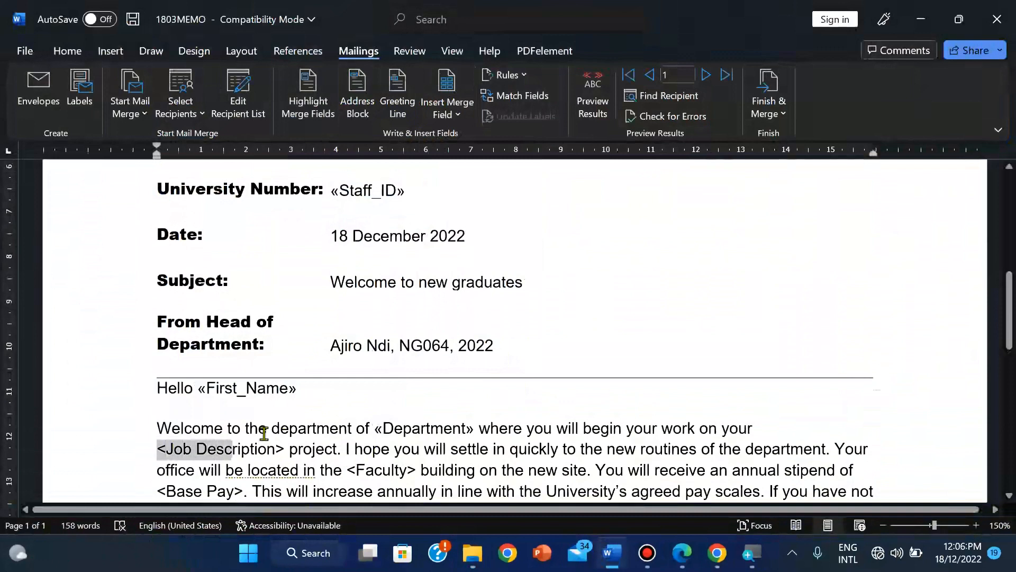
{"action": "key", "text": "shift+Right"}
{"action": "key", "text": "shift+Right"}
{"action": "key", "text": "shift+Right"}
{"action": "key", "text": "shift+Right"}
{"action": "key", "text": "shift+Right"}
{"action": "key", "text": "shift+Right"}
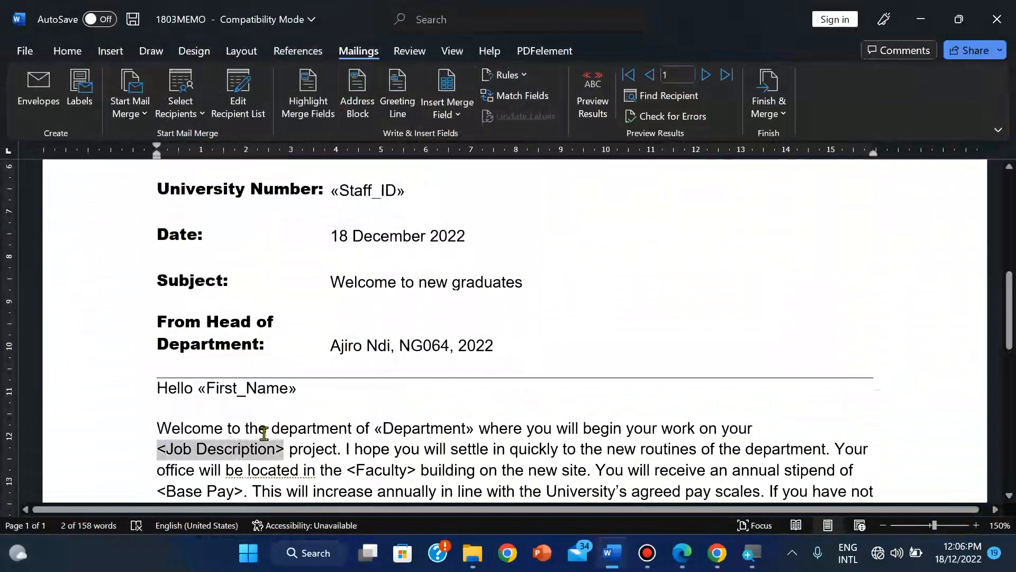
{"action": "left_click", "coordinate": [455, 114]}
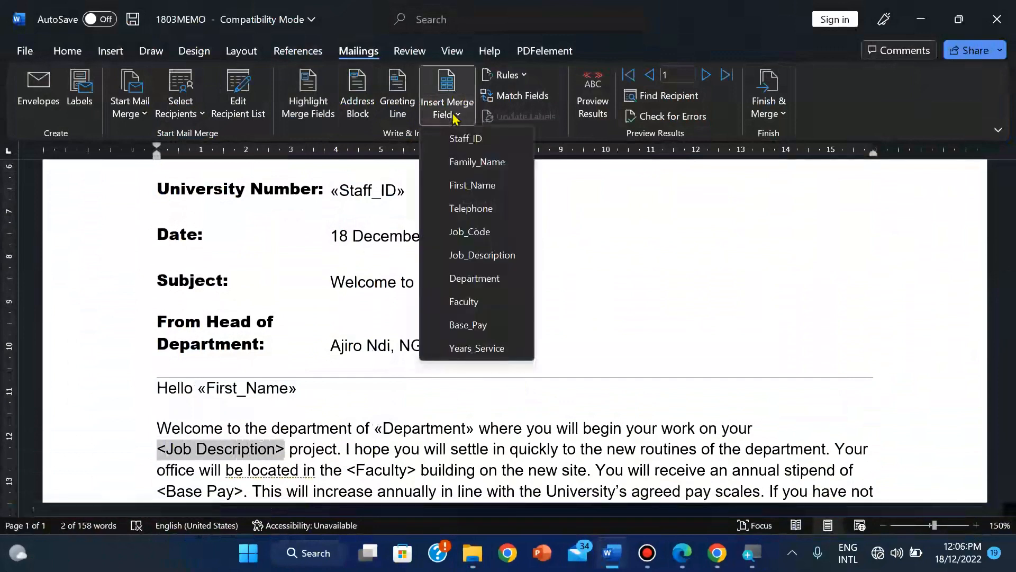
{"action": "left_click", "coordinate": [459, 264]}
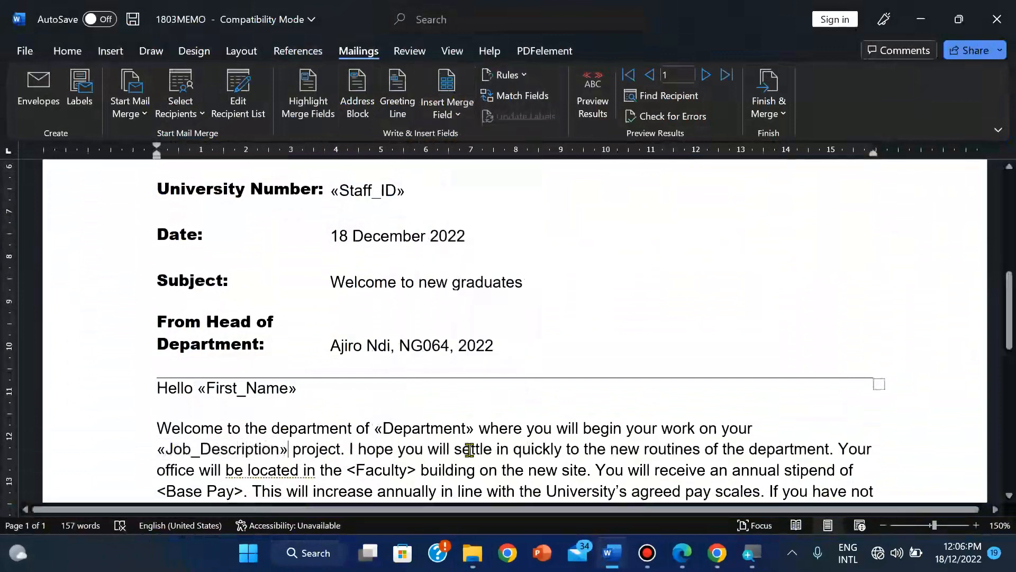
{"action": "left_click", "coordinate": [348, 470]}
{"action": "key", "text": "shift+Right"}
{"action": "key", "text": "shift+Right"}
{"action": "key", "text": "shift+Right"}
{"action": "key", "text": "shift+Right"}
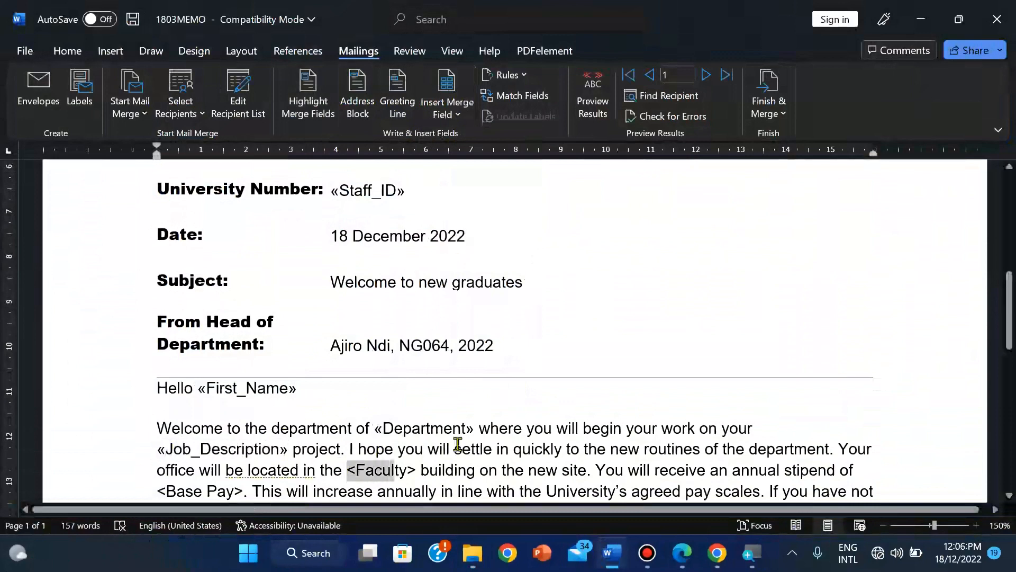
{"action": "key", "text": "shift+Right"}
{"action": "key", "text": "shift+Right"}
{"action": "key", "text": "shift+Right"}
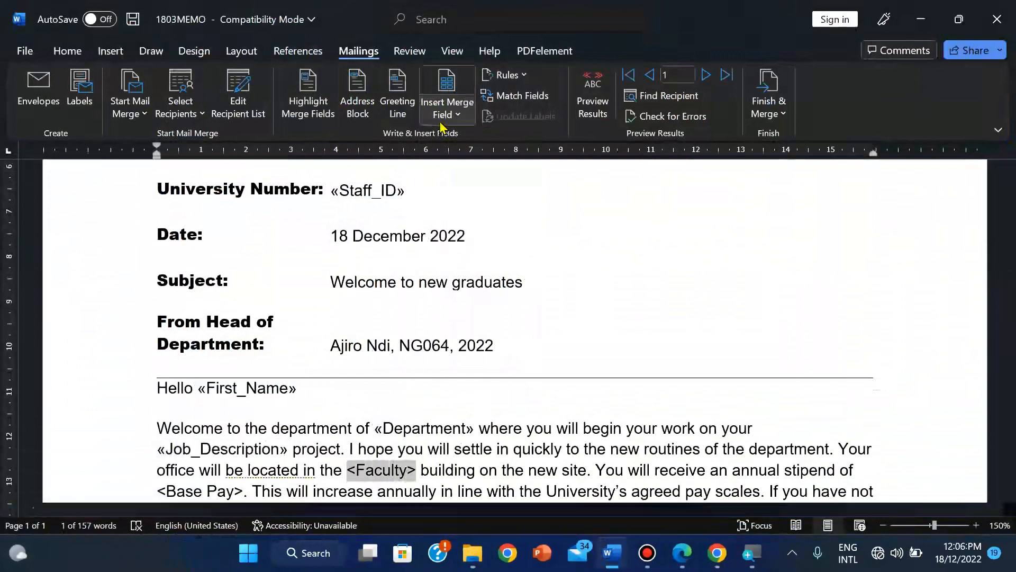
{"action": "left_click", "coordinate": [442, 118]}
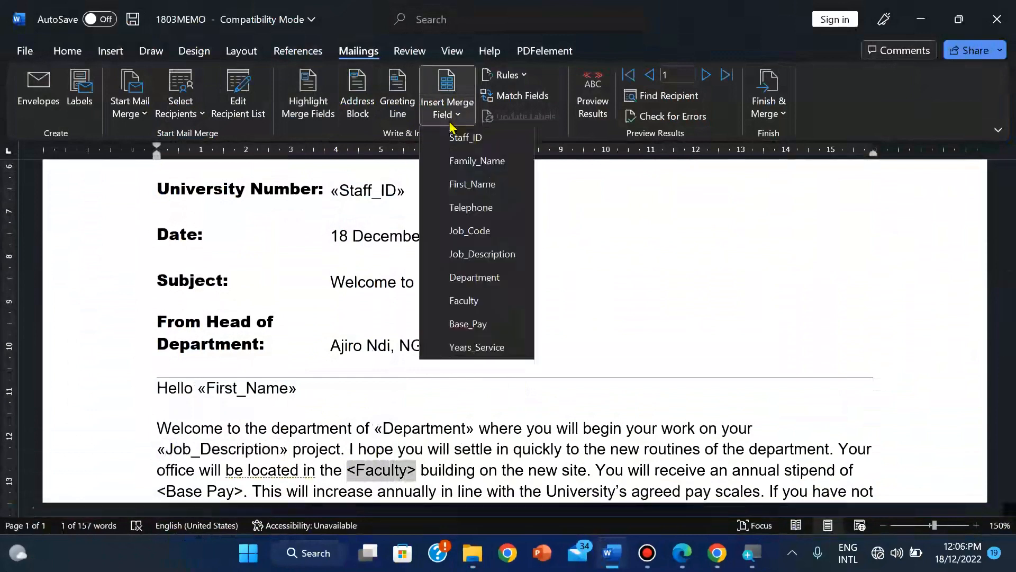
{"action": "left_click", "coordinate": [460, 303]}
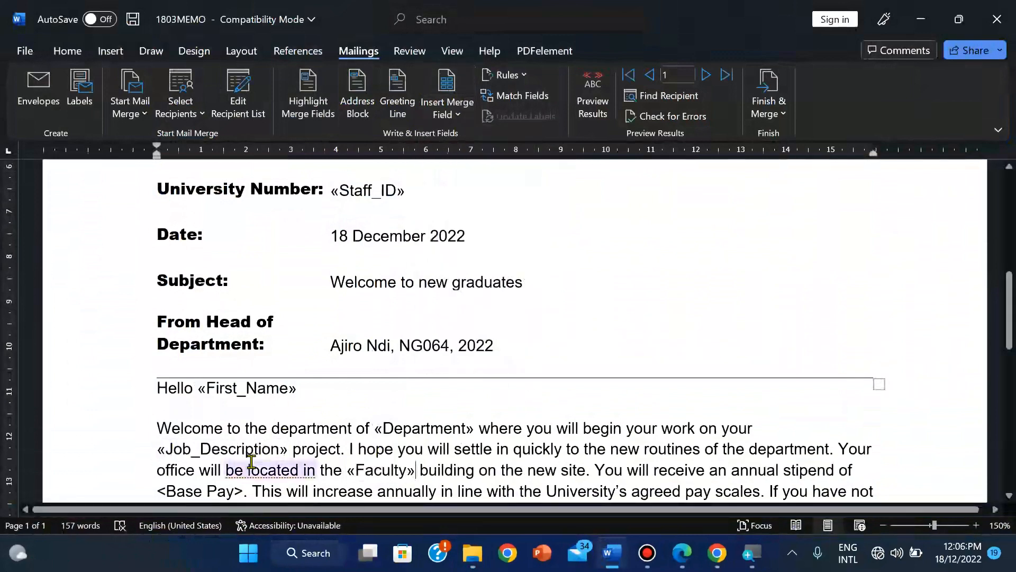
Step: Replace <Base Pay> and <Telephone> with the Base_Pay and Telephone merge fields
{"action": "scroll", "coordinate": [193, 474], "scroll_direction": "down", "scroll_amount": 1}
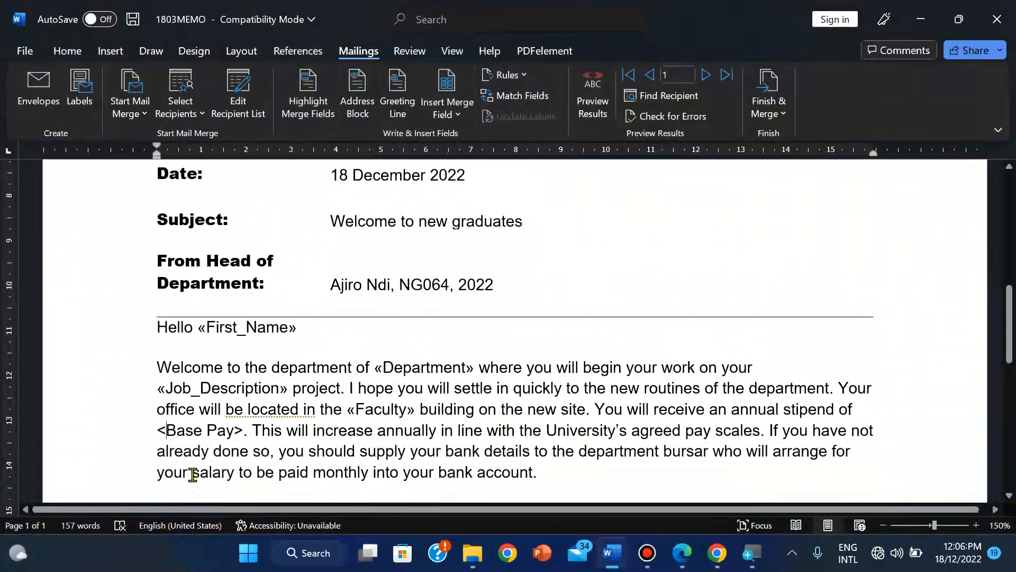
{"action": "key", "text": "shift+Right"}
{"action": "key", "text": "shift+Right"}
{"action": "key", "text": "shift+Right"}
{"action": "key", "text": "shift+Right"}
{"action": "key", "text": "shift+Right"}
{"action": "key", "text": "shift+Right"}
{"action": "key", "text": "shift+Right"}
{"action": "key", "text": "shift+Right"}
{"action": "key", "text": "shift+Right"}
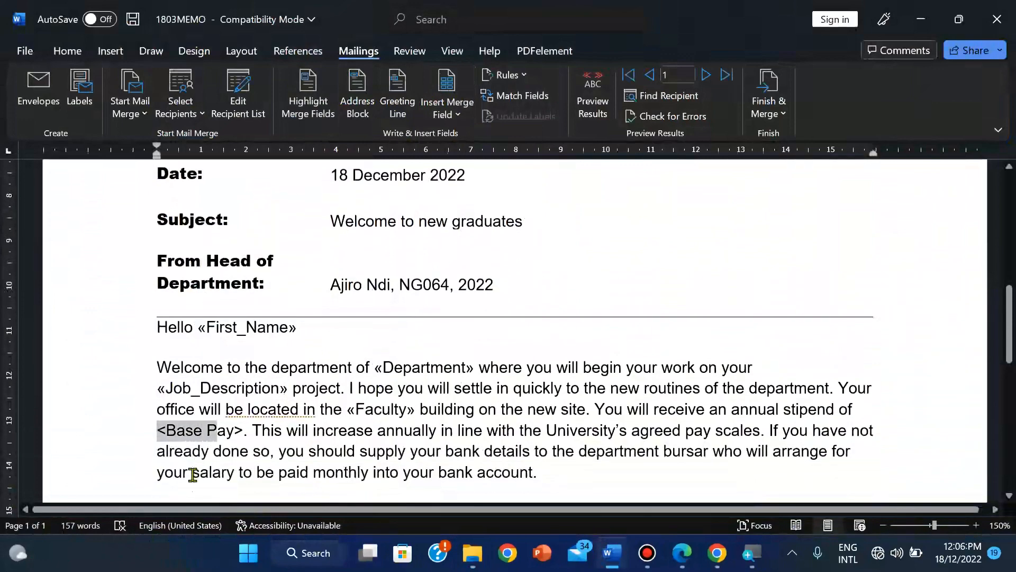
{"action": "key", "text": "shift+Right"}
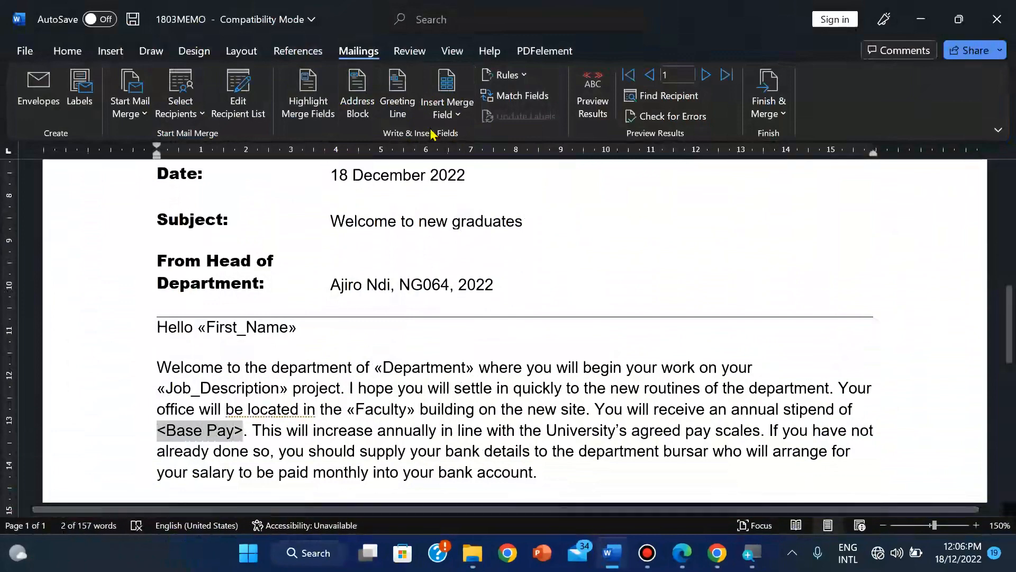
{"action": "left_click", "coordinate": [450, 117]}
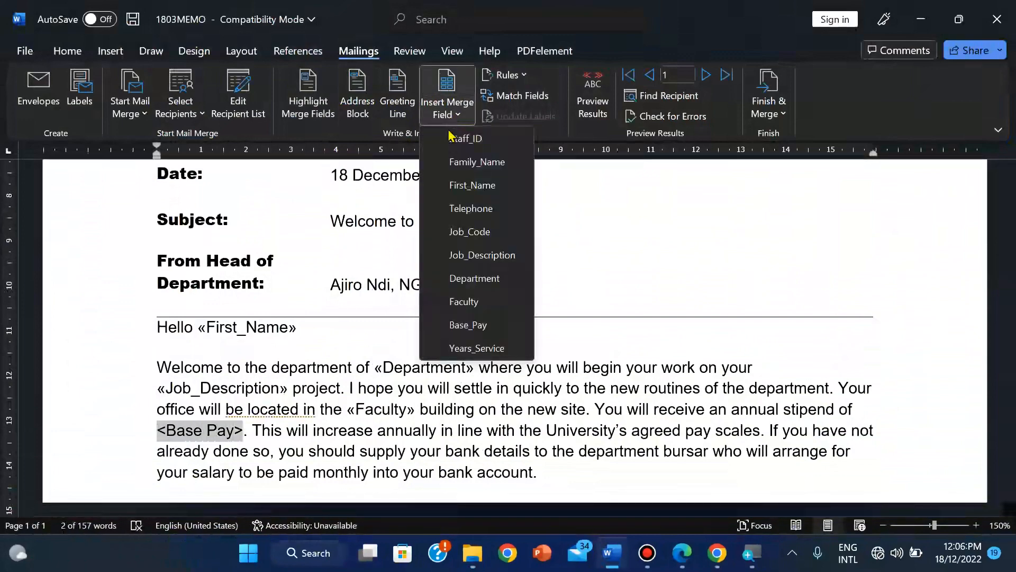
{"action": "left_click", "coordinate": [460, 325]}
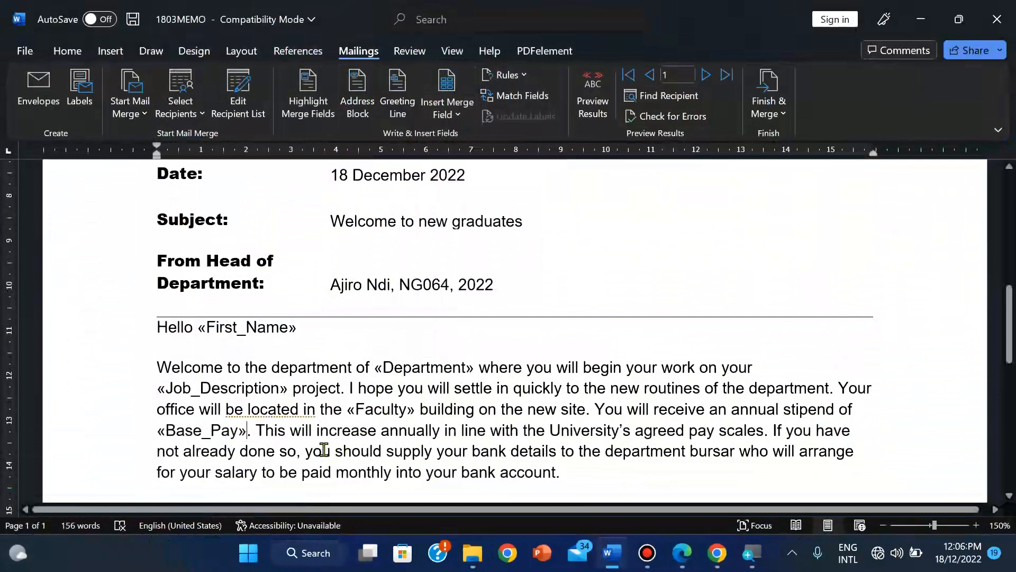
{"action": "scroll", "coordinate": [324, 449], "scroll_direction": "down", "scroll_amount": 3}
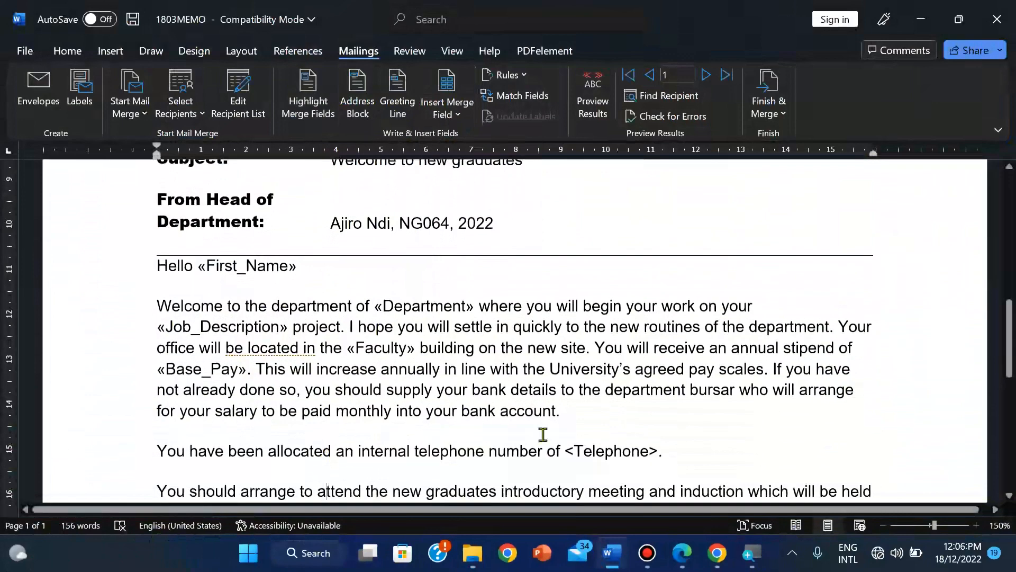
{"action": "key", "text": "shift+Right"}
{"action": "key", "text": "shift+Right"}
{"action": "key", "text": "shift+Right"}
{"action": "key", "text": "shift+Right"}
{"action": "key", "text": "shift+Right"}
{"action": "key", "text": "shift+Right"}
{"action": "key", "text": "shift+Right"}
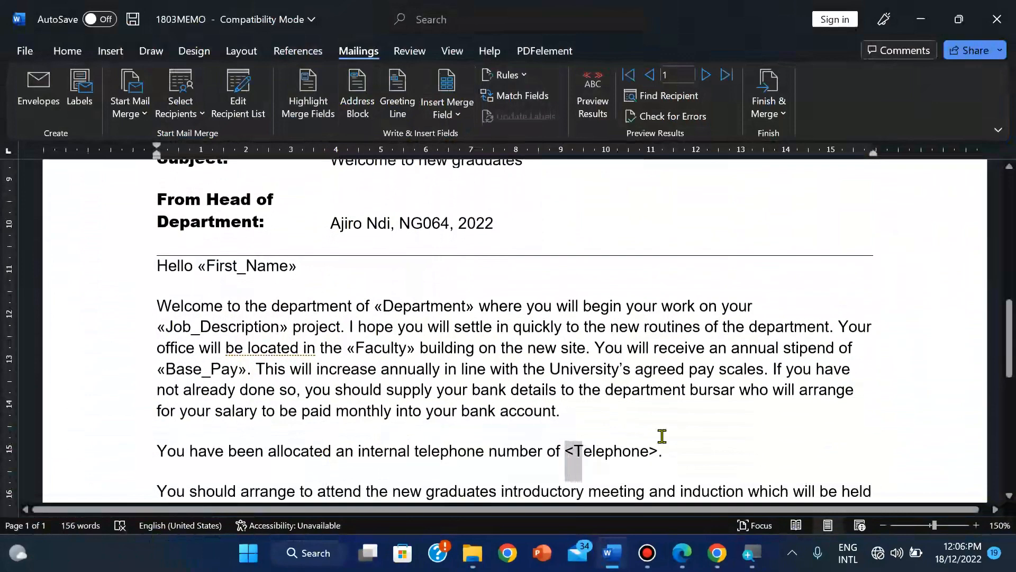
{"action": "key", "text": "shift+Right"}
{"action": "key", "text": "shift+Right"}
{"action": "key", "text": "shift+Right"}
{"action": "key", "text": "shift+Right"}
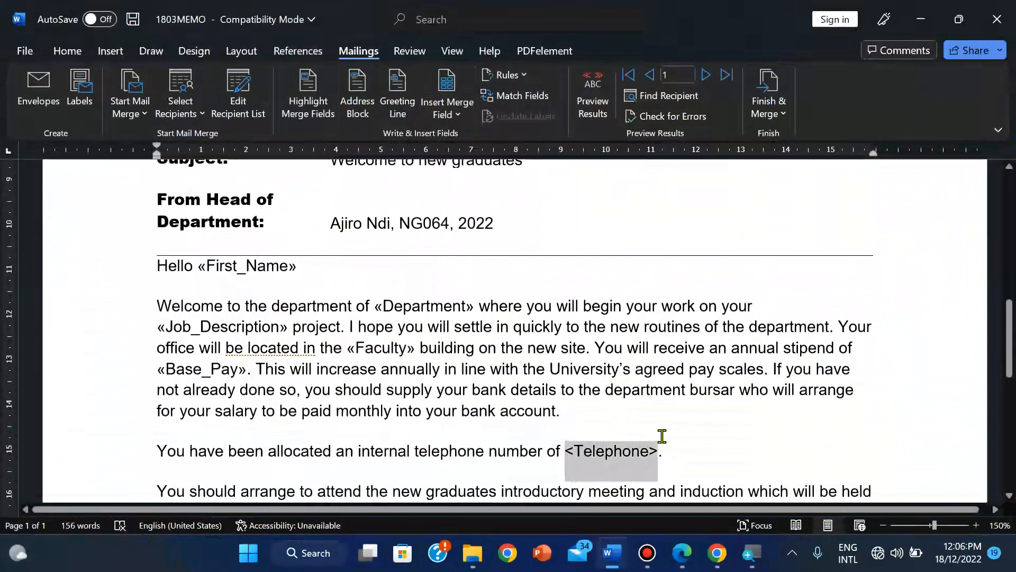
{"action": "left_click", "coordinate": [445, 121]}
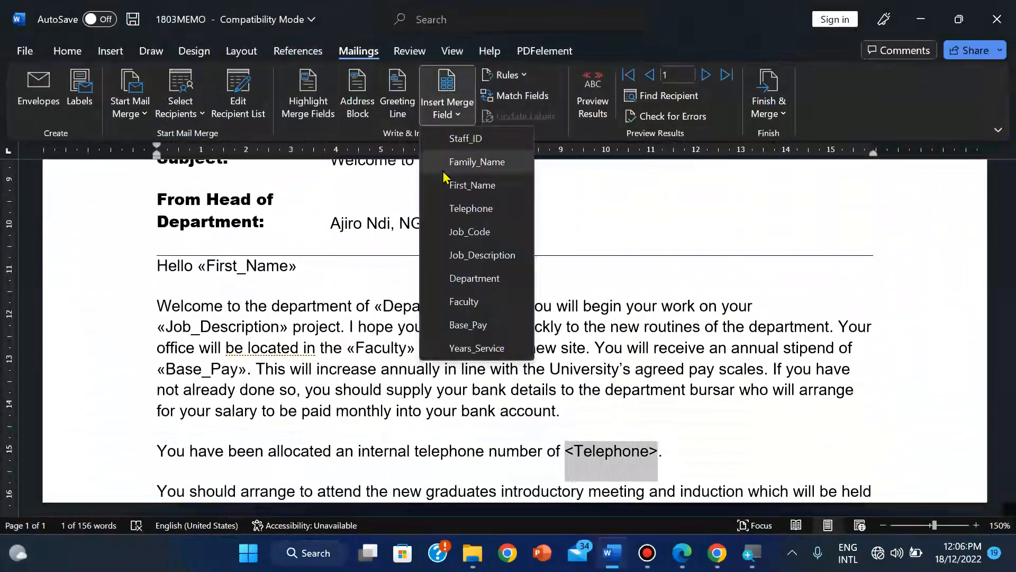
{"action": "left_click", "coordinate": [470, 207]}
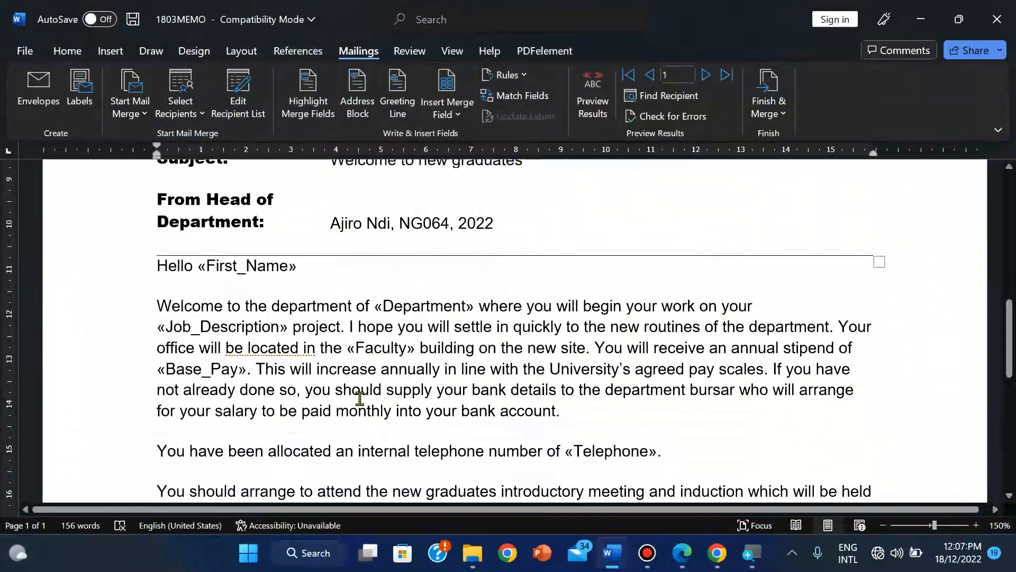
{"action": "scroll", "coordinate": [283, 449], "scroll_direction": "down", "scroll_amount": 1}
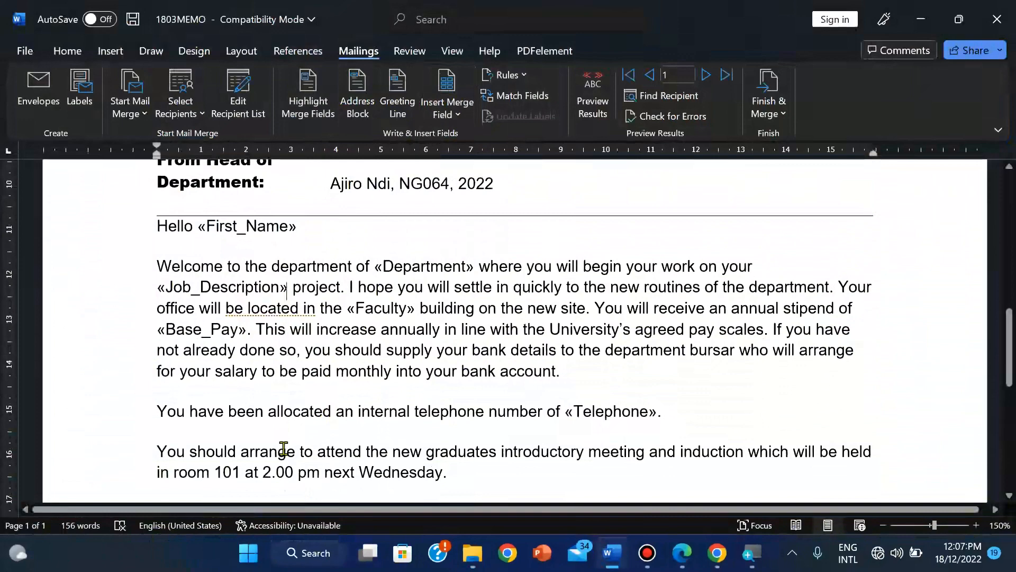
{"action": "scroll", "coordinate": [284, 448], "scroll_direction": "up", "scroll_amount": 8}
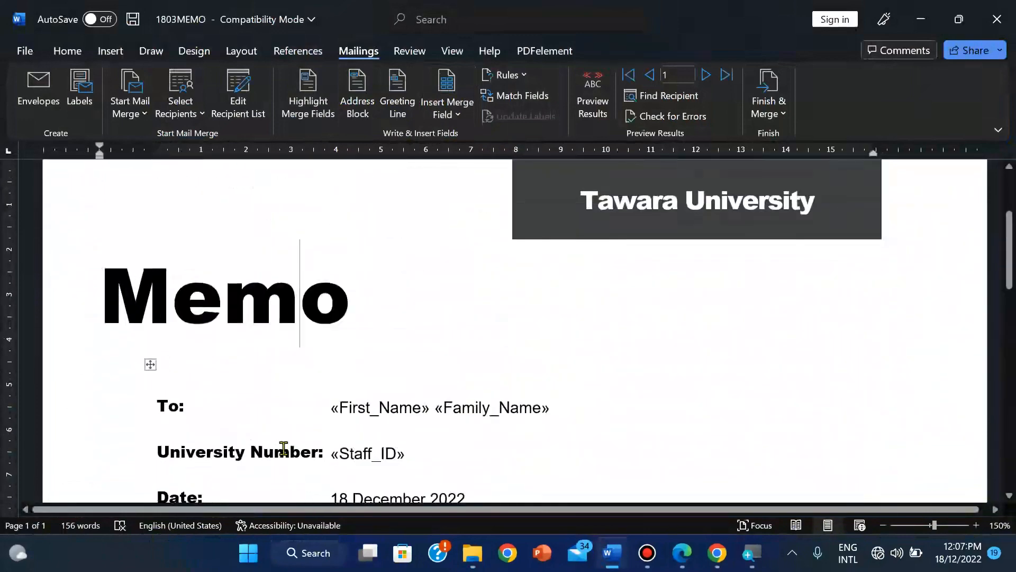
{"action": "scroll", "coordinate": [283, 448], "scroll_direction": "down", "scroll_amount": 3}
{"action": "scroll", "coordinate": [284, 448], "scroll_direction": "down", "scroll_amount": 6}
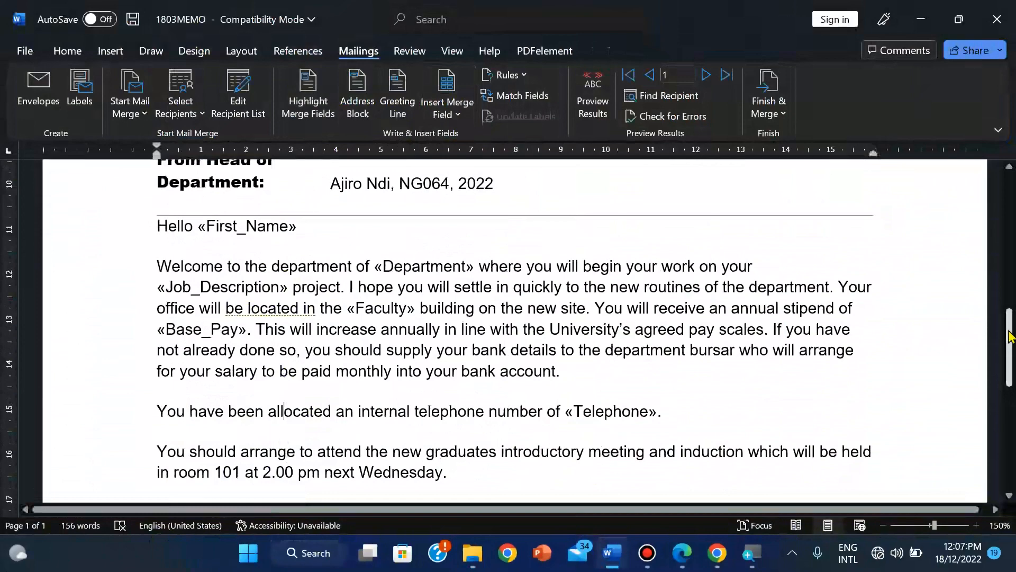
{"action": "mouse_move", "coordinate": [1007, 336]}
{"action": "left_mouse_down"}
{"action": "mouse_move", "coordinate": [1009, 450]}
{"action": "mouse_move", "coordinate": [1013, 341]}
{"action": "left_mouse_up"}
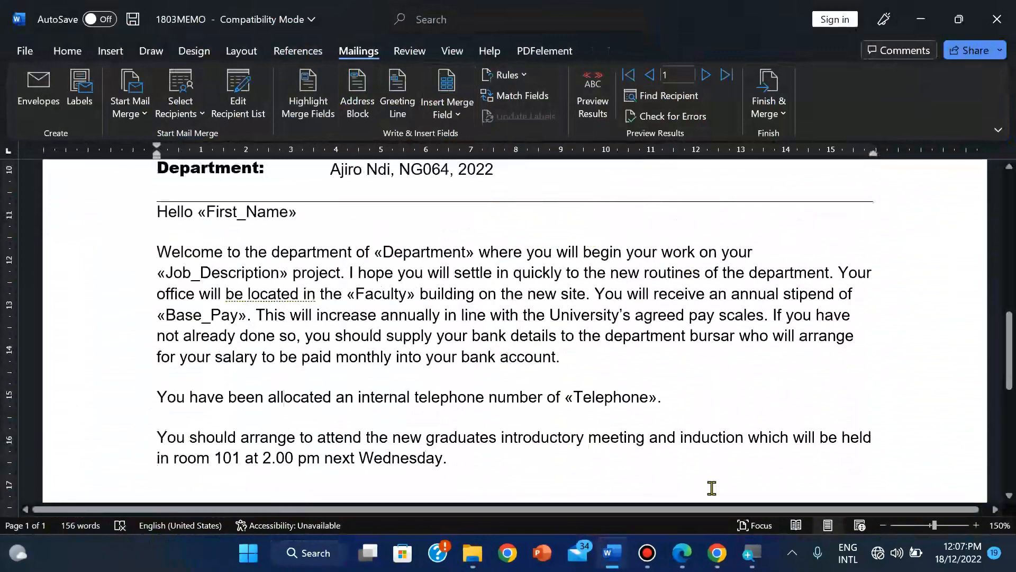
{"action": "left_click", "coordinate": [679, 559]}
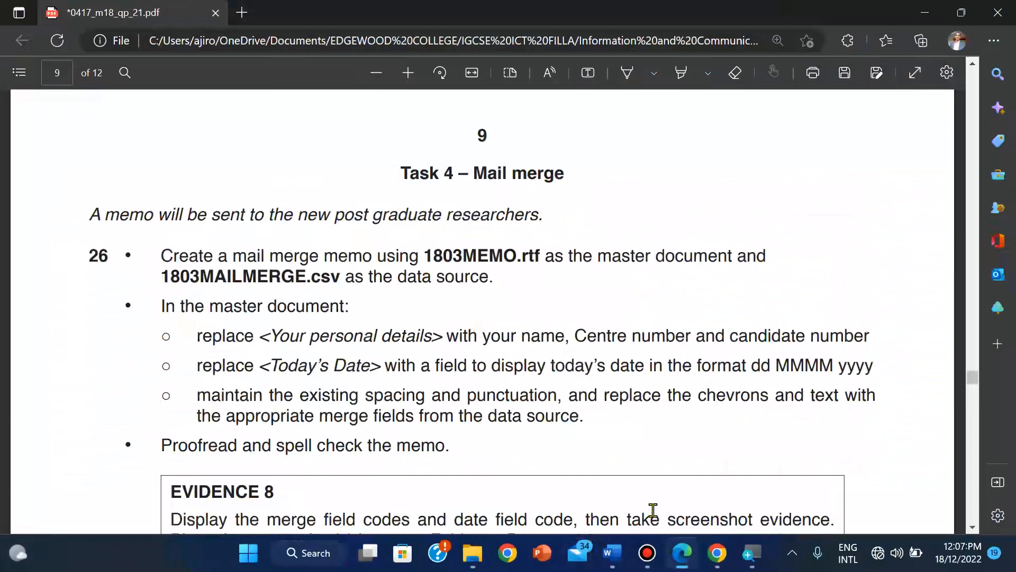
{"action": "left_click", "coordinate": [681, 552]}
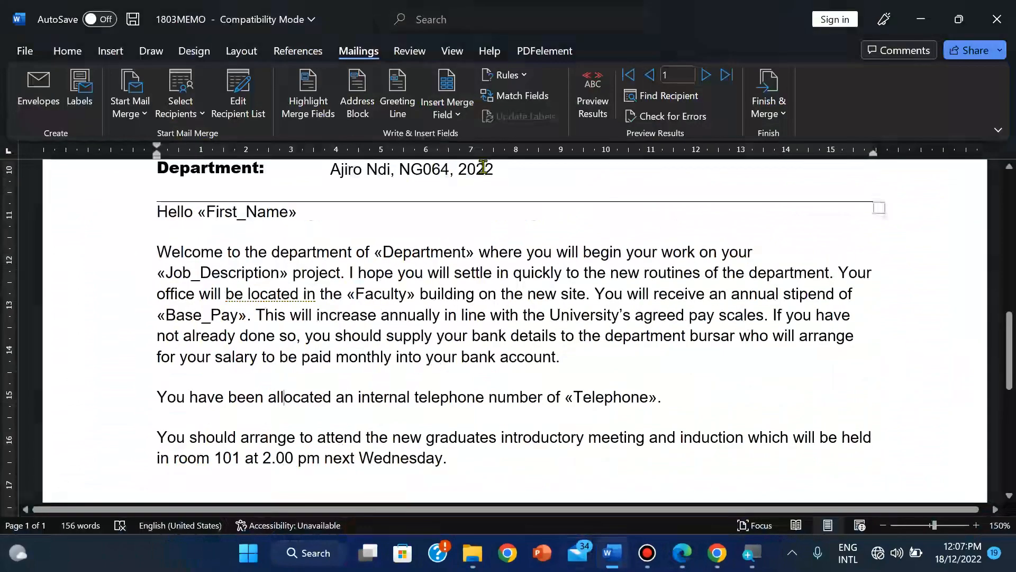
Step: Run a spelling and grammar check on the memo from the Review tab
{"action": "left_click", "coordinate": [449, 52]}
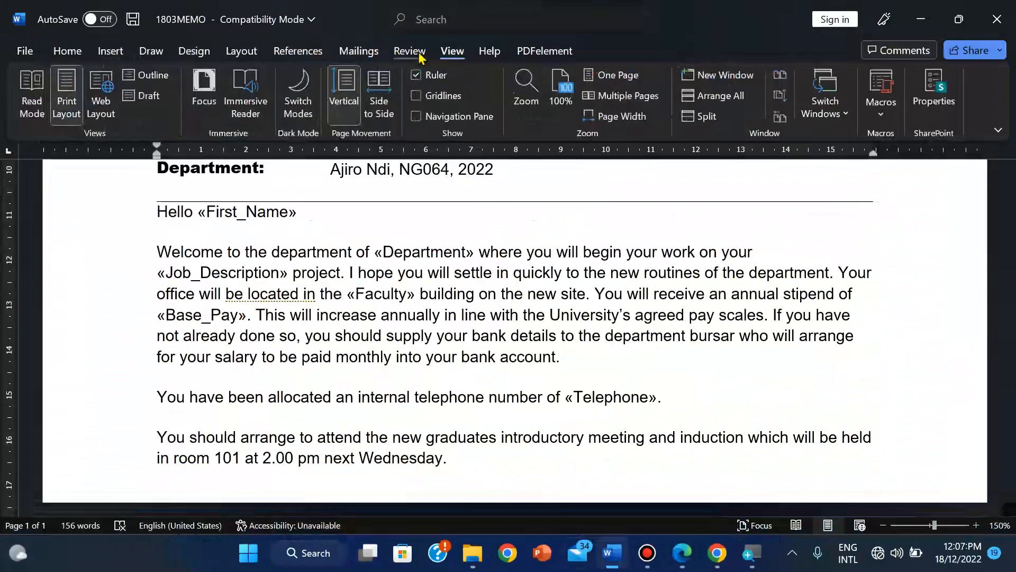
{"action": "left_click", "coordinate": [417, 51]}
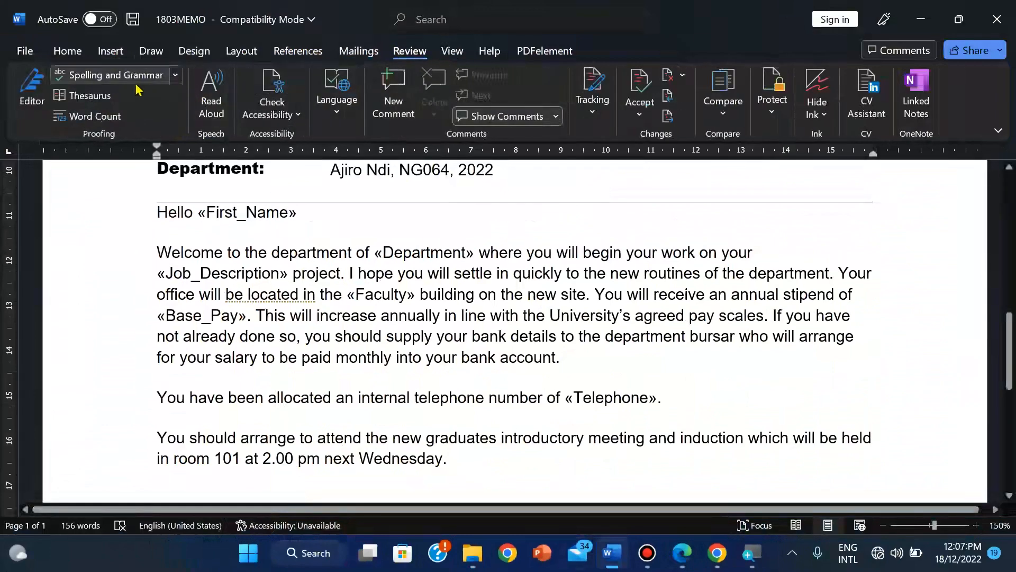
{"action": "left_click", "coordinate": [32, 88]}
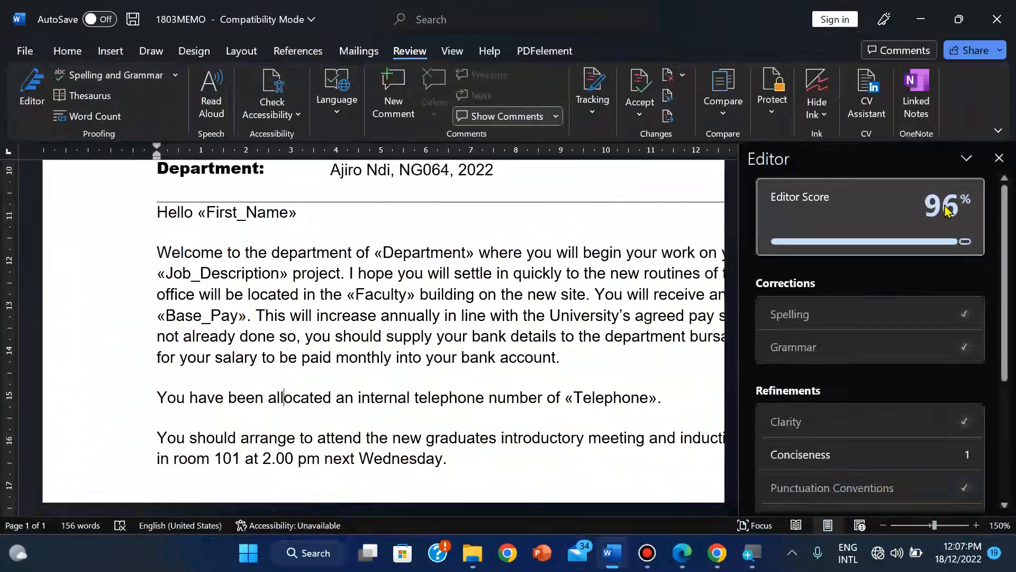
{"action": "mouse_move", "coordinate": [967, 220]}
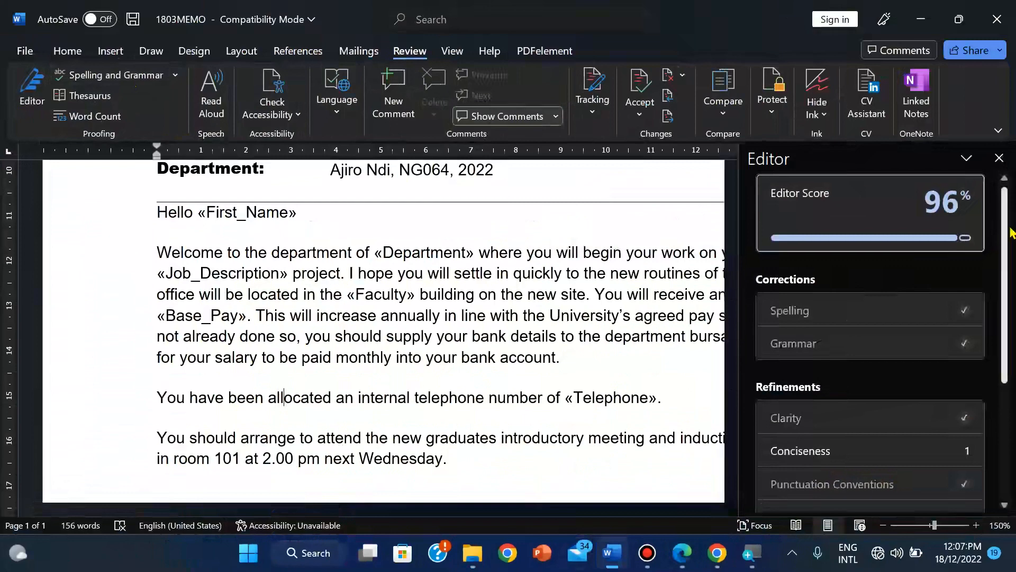
{"action": "scroll", "coordinate": [1011, 257], "scroll_direction": "down", "scroll_amount": 2}
{"action": "scroll", "coordinate": [1011, 258], "scroll_direction": "down", "scroll_amount": 2}
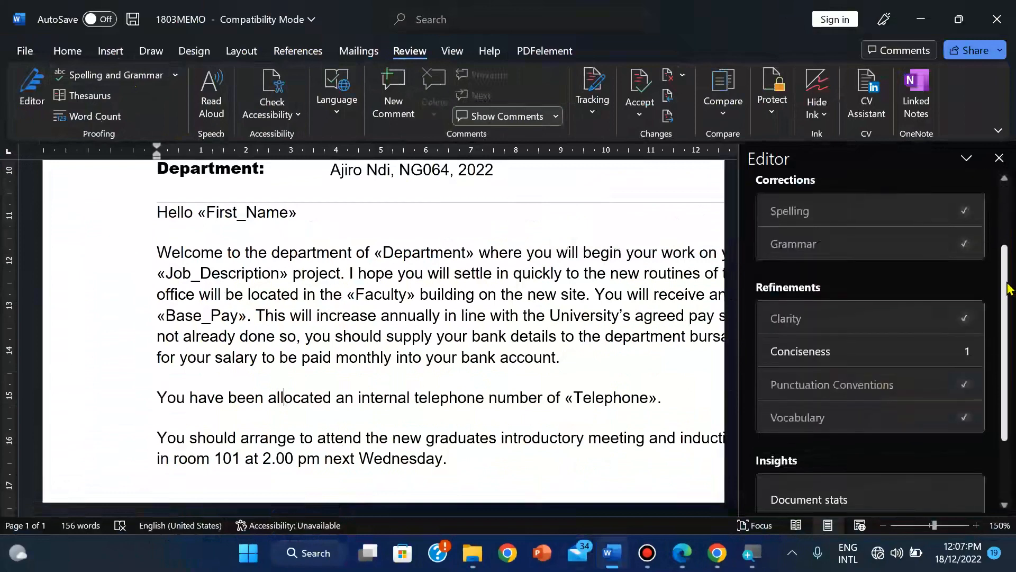
Step: Review the Editor's conciseness suggestion, close the Editor pane, and bring the exam PDF forward
{"action": "left_click", "coordinate": [898, 362]}
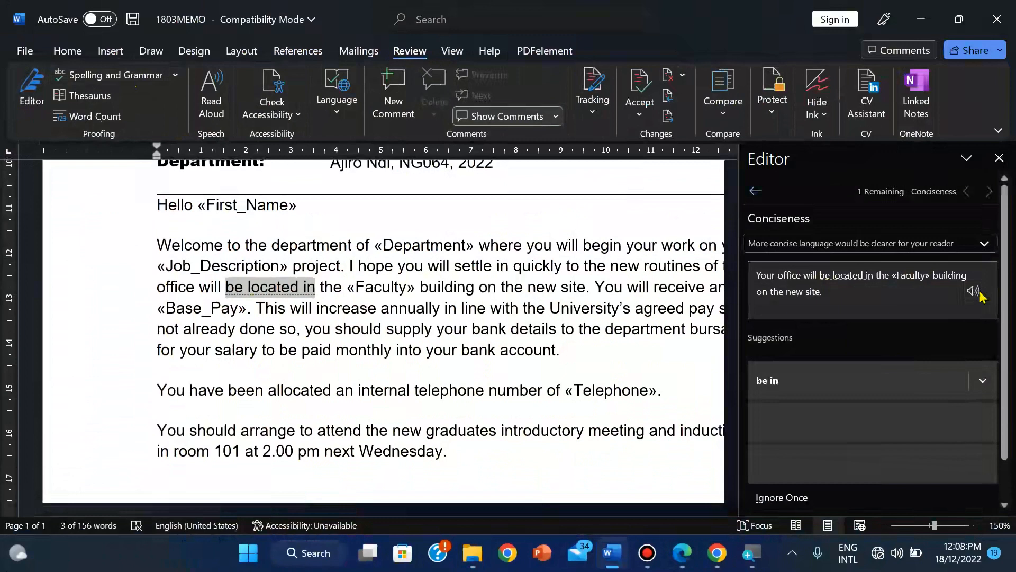
{"action": "left_click", "coordinate": [998, 158]}
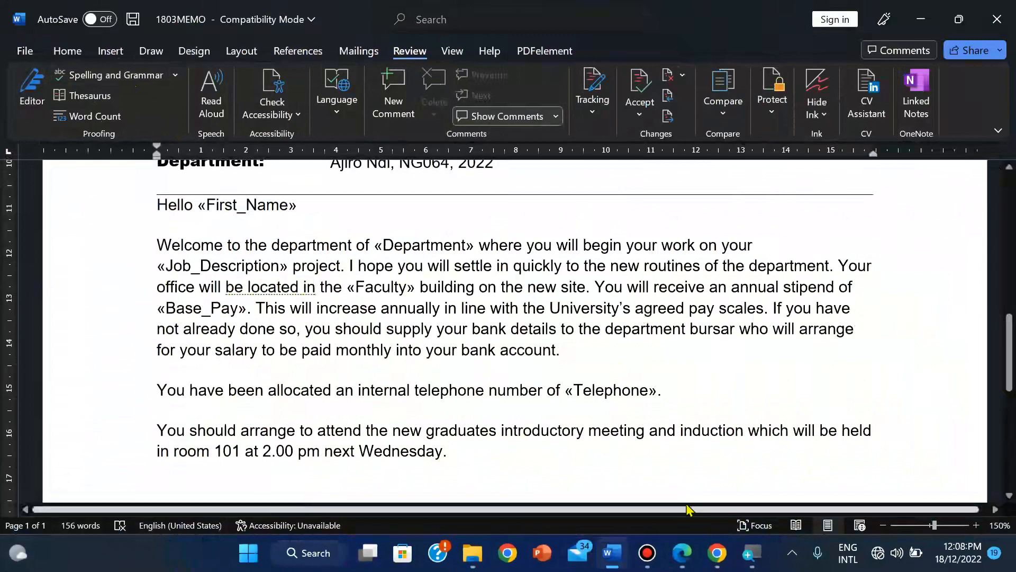
{"action": "left_click", "coordinate": [644, 515]}
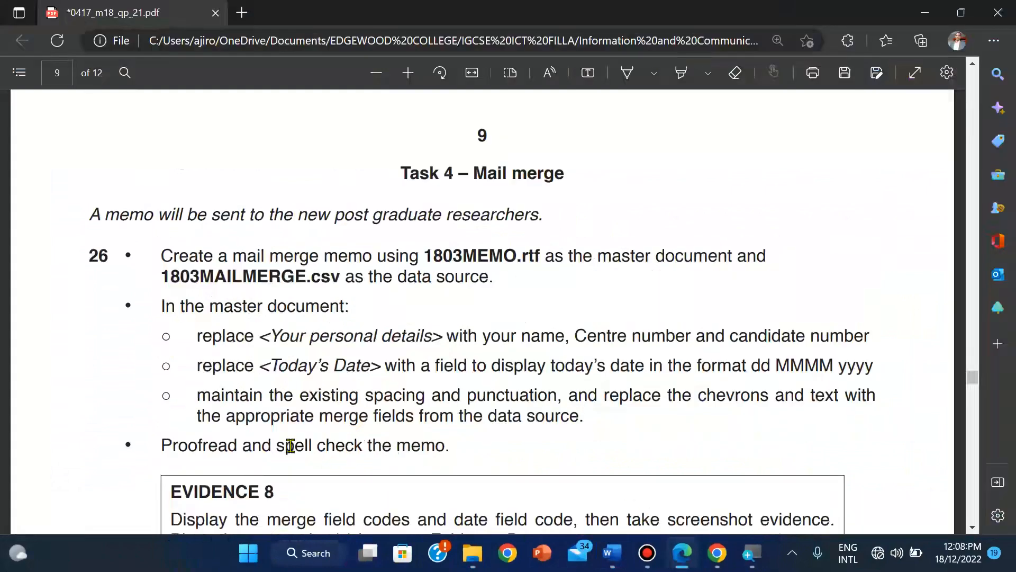
{"action": "scroll", "coordinate": [290, 445], "scroll_direction": "down", "scroll_amount": 1}
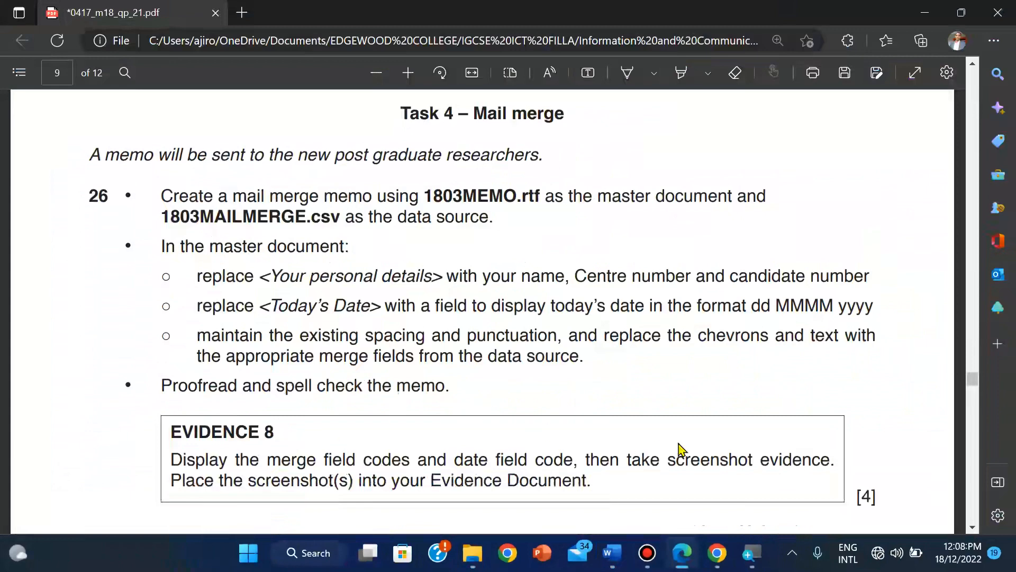
{"action": "left_click", "coordinate": [609, 561]}
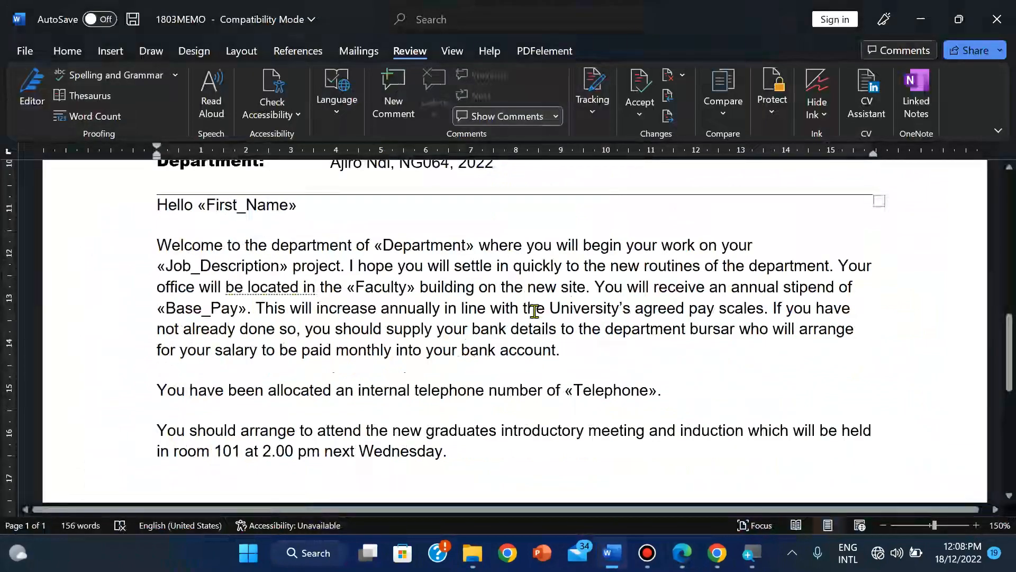
Step: Zoom the memo out slightly and open Word Options from the File backstage
{"action": "left_click", "coordinate": [883, 525]}
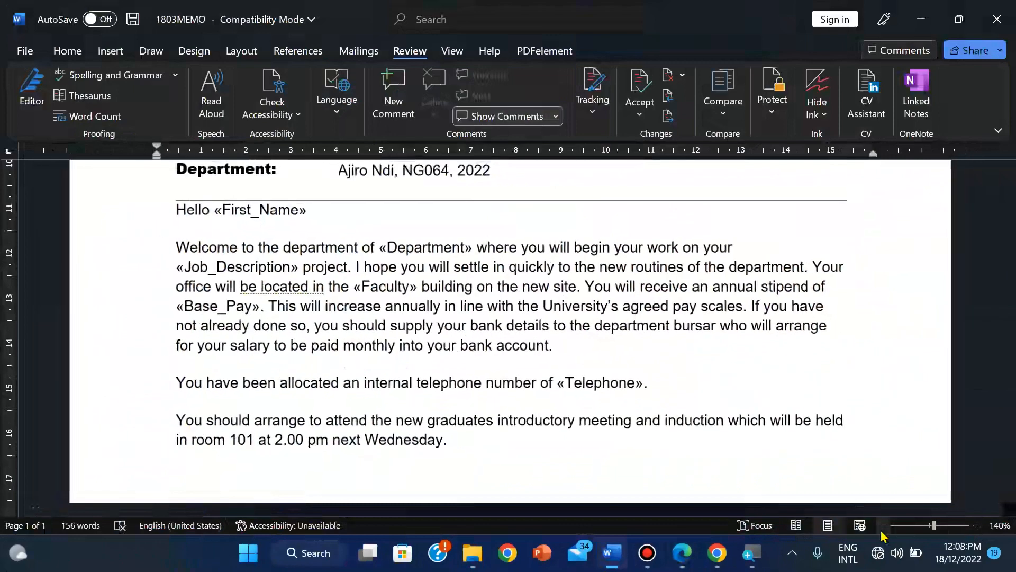
{"action": "left_click", "coordinate": [883, 525]}
{"action": "left_click_drag", "start_coordinate": [1007, 369], "coordinate": [1008, 259]}
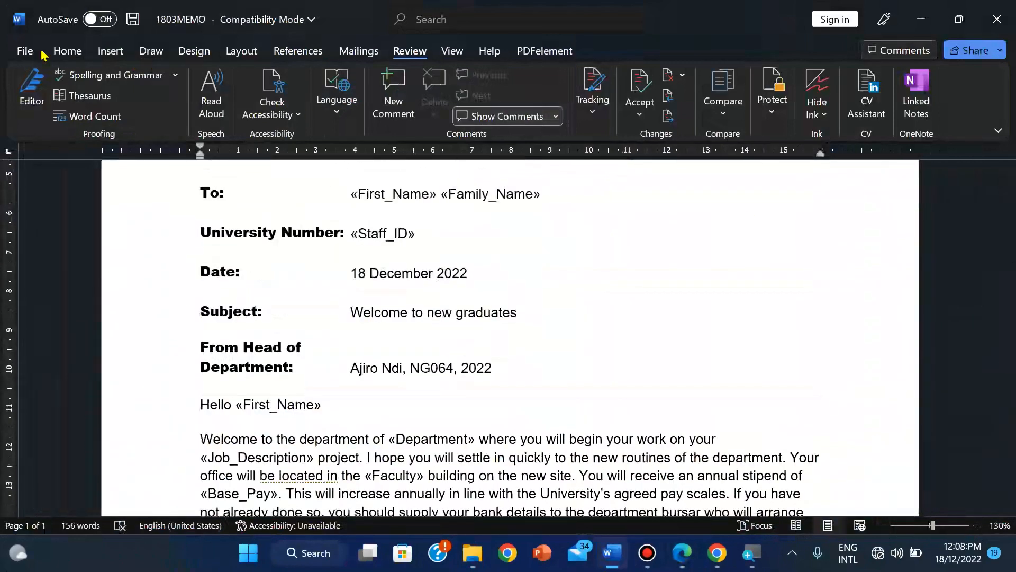
{"action": "left_click", "coordinate": [24, 52]}
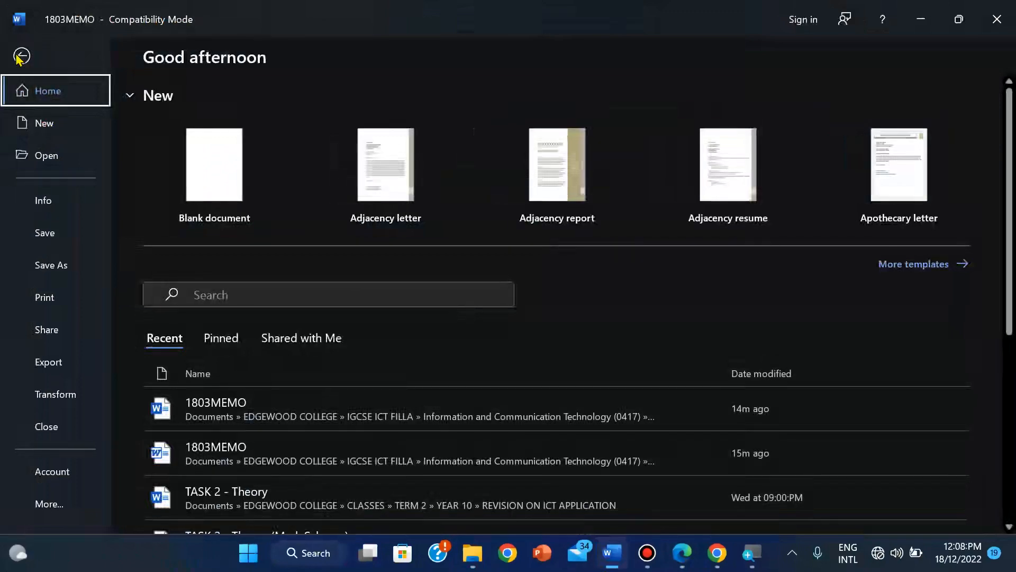
{"action": "left_click", "coordinate": [17, 58]}
{"action": "left_click", "coordinate": [15, 51]}
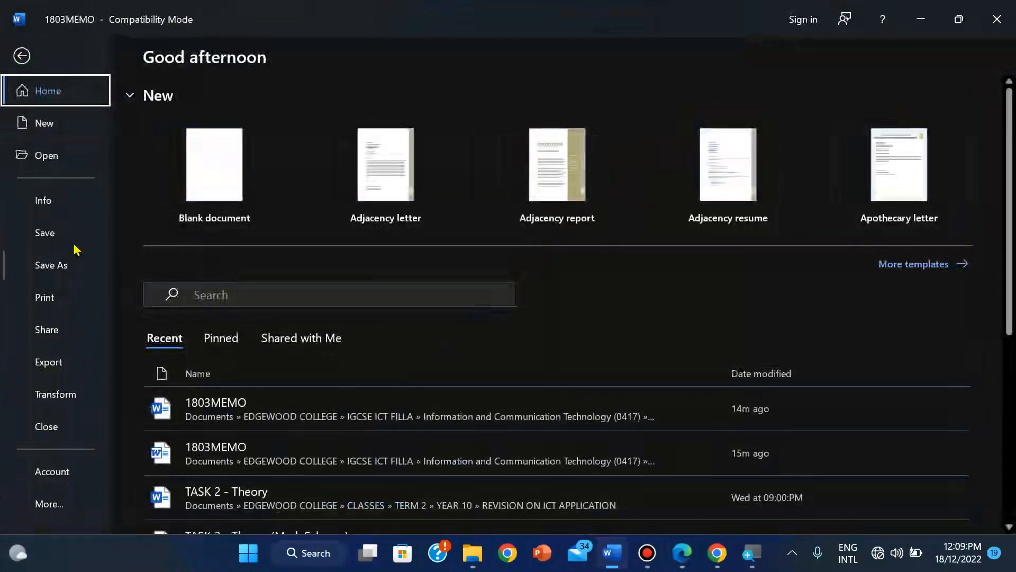
{"action": "left_click_drag", "start_coordinate": [1010, 154], "coordinate": [626, 125]}
{"action": "left_click", "coordinate": [56, 511]}
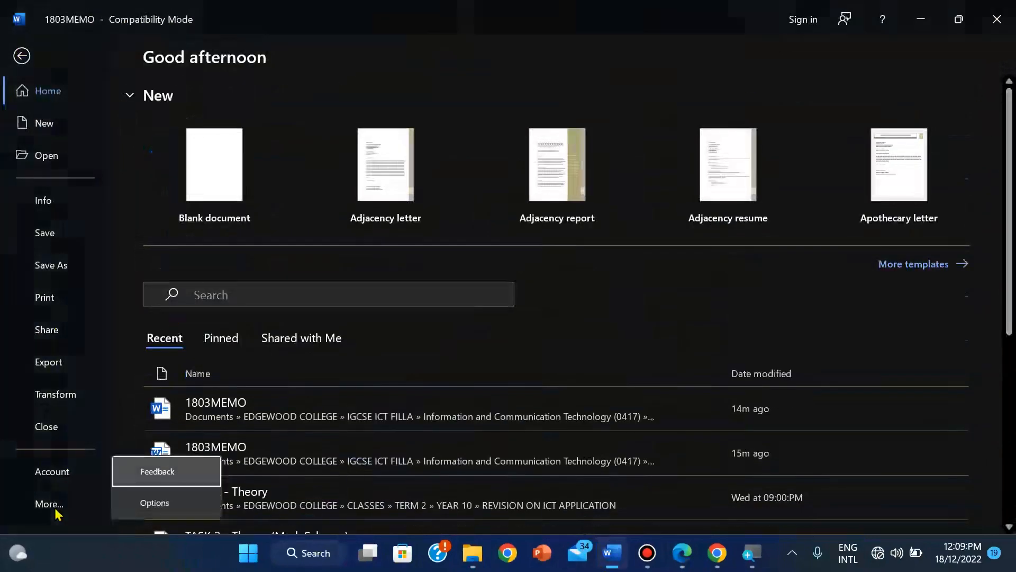
{"action": "left_click", "coordinate": [171, 512]}
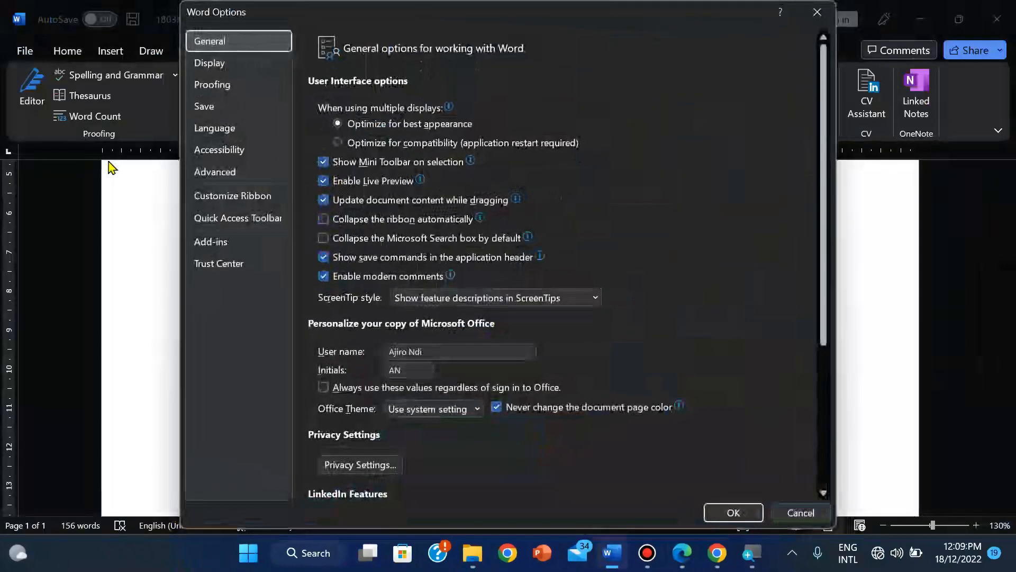
Step: Enable 'Show field codes instead of their values' in Advanced options and confirm with OK
{"action": "left_click", "coordinate": [239, 179]}
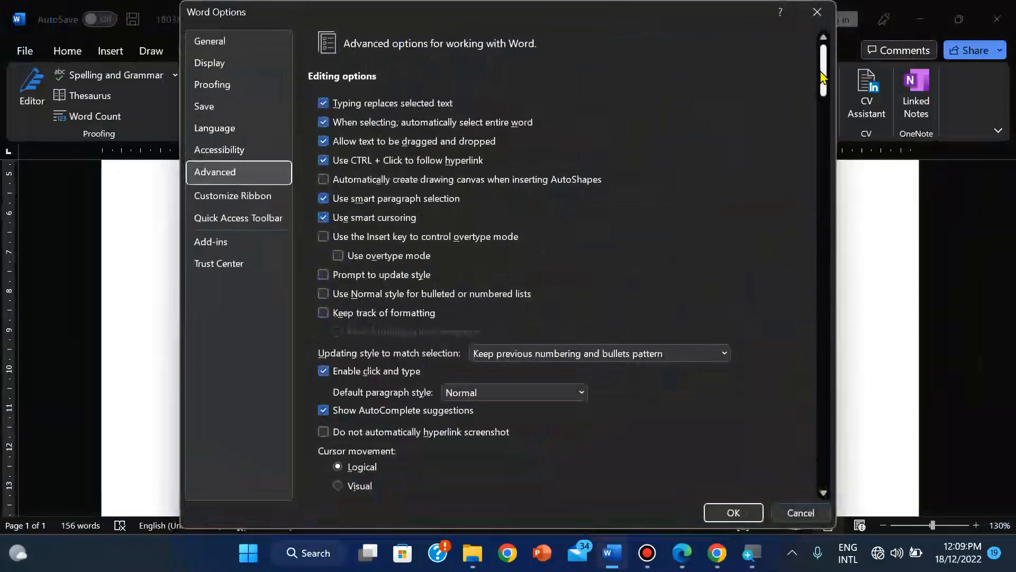
{"action": "left_click_drag", "start_coordinate": [823, 75], "coordinate": [825, 172]}
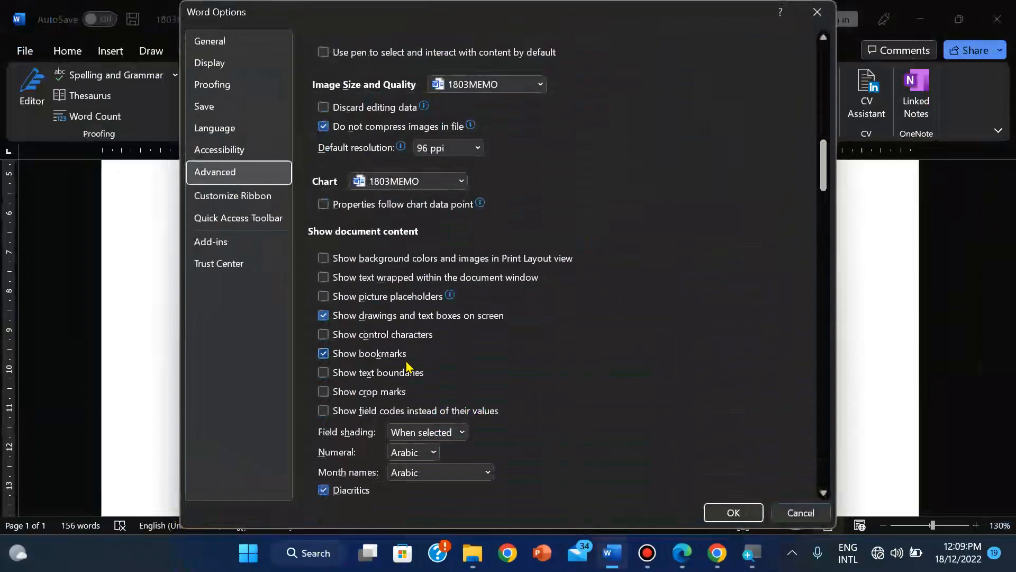
{"action": "left_click", "coordinate": [322, 413]}
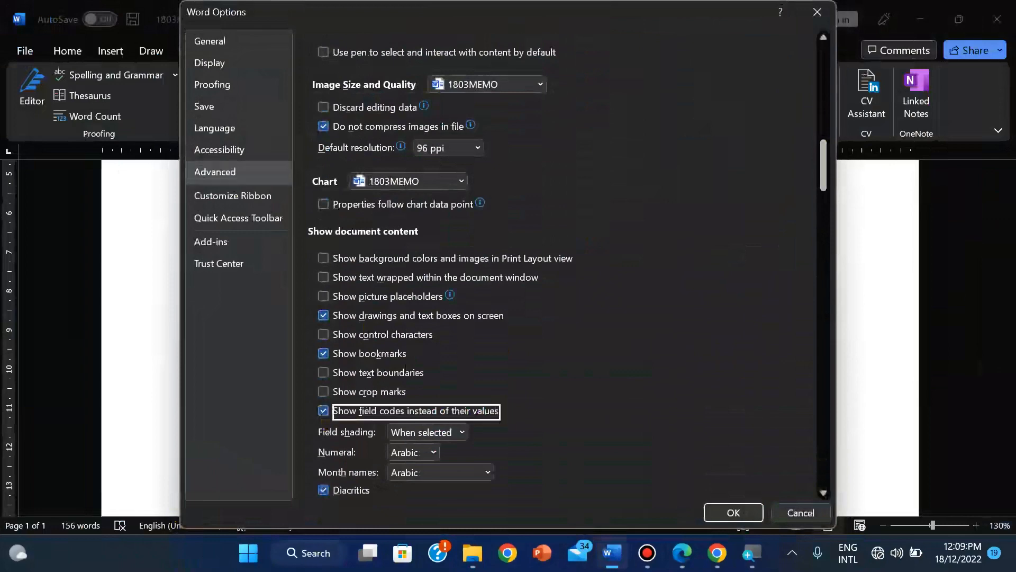
{"action": "left_click", "coordinate": [676, 562]}
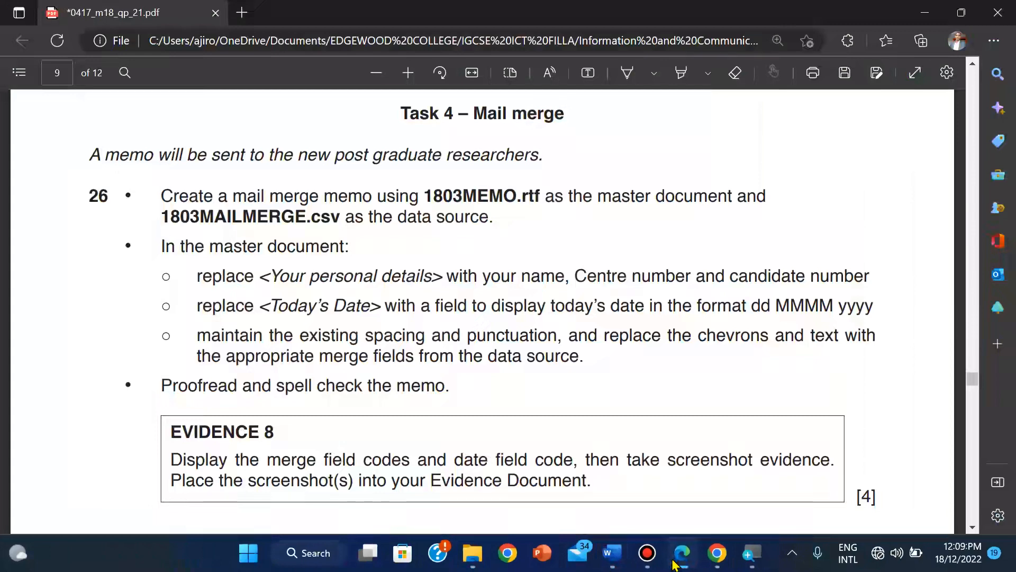
{"action": "left_click", "coordinate": [676, 562]}
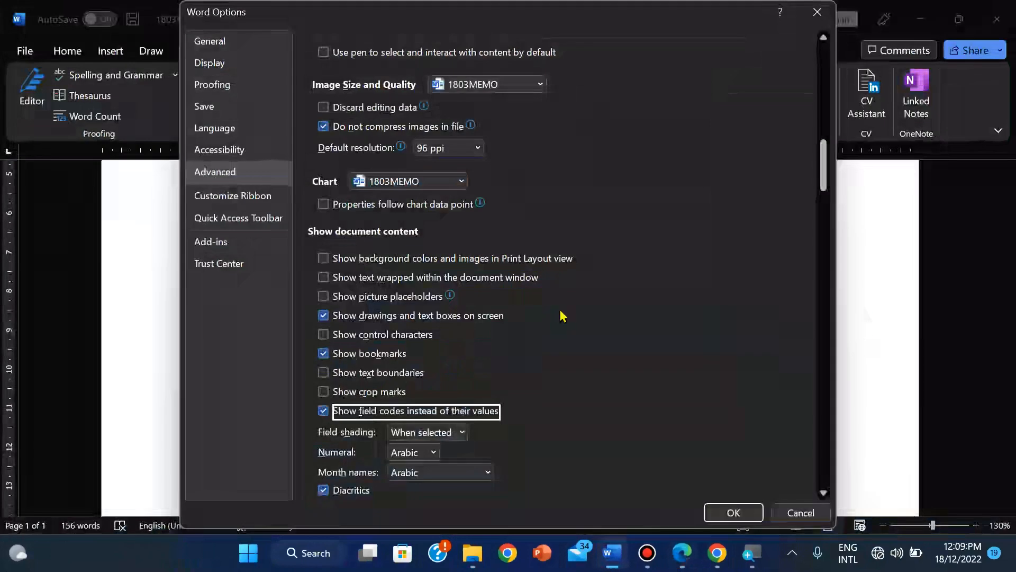
{"action": "left_click", "coordinate": [719, 515]}
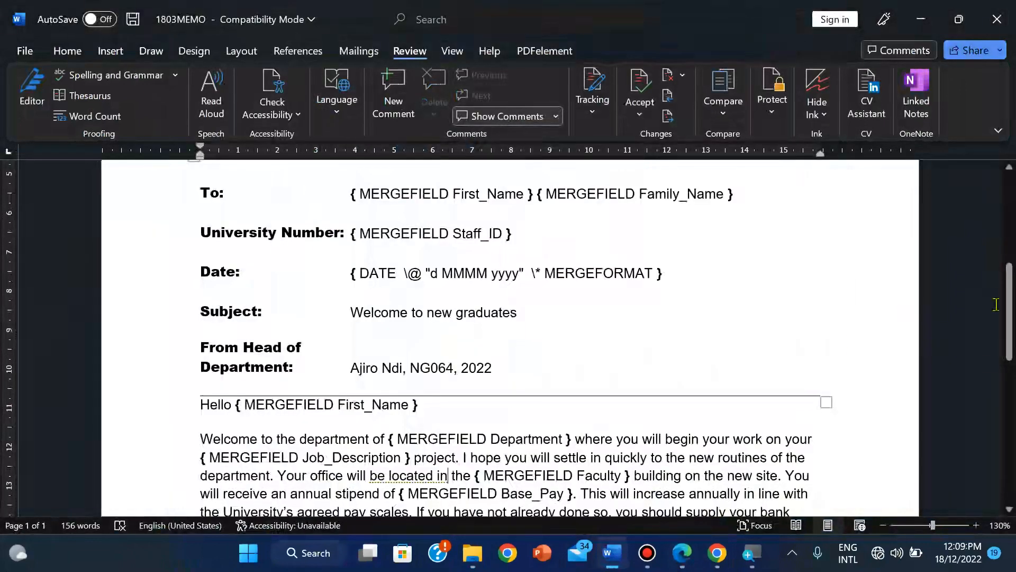
Step: Collapse the ribbon to Show tabs only
{"action": "scroll", "coordinate": [1012, 304], "scroll_direction": "up", "scroll_amount": 3}
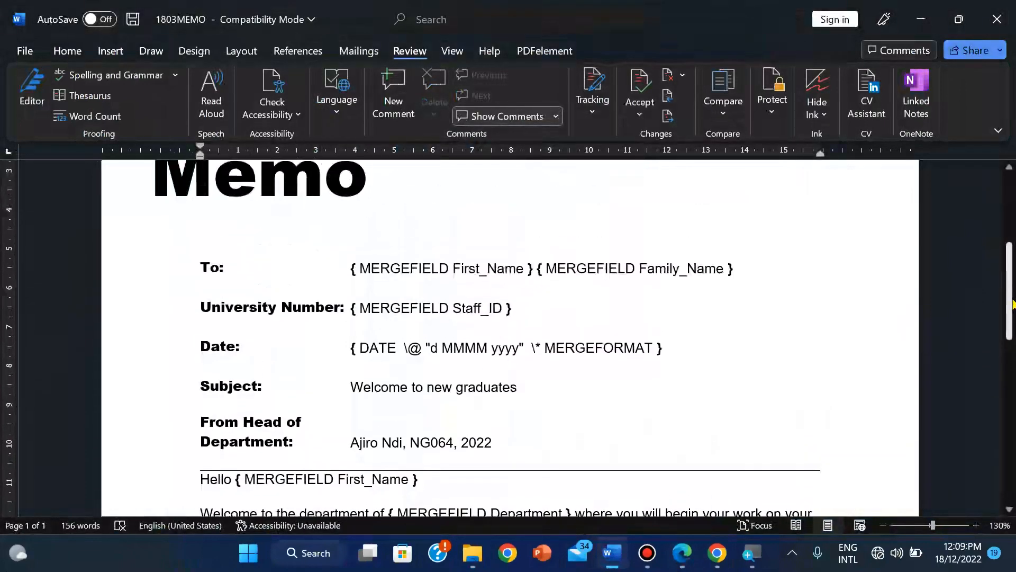
{"action": "scroll", "coordinate": [1011, 304], "scroll_direction": "down", "scroll_amount": 1}
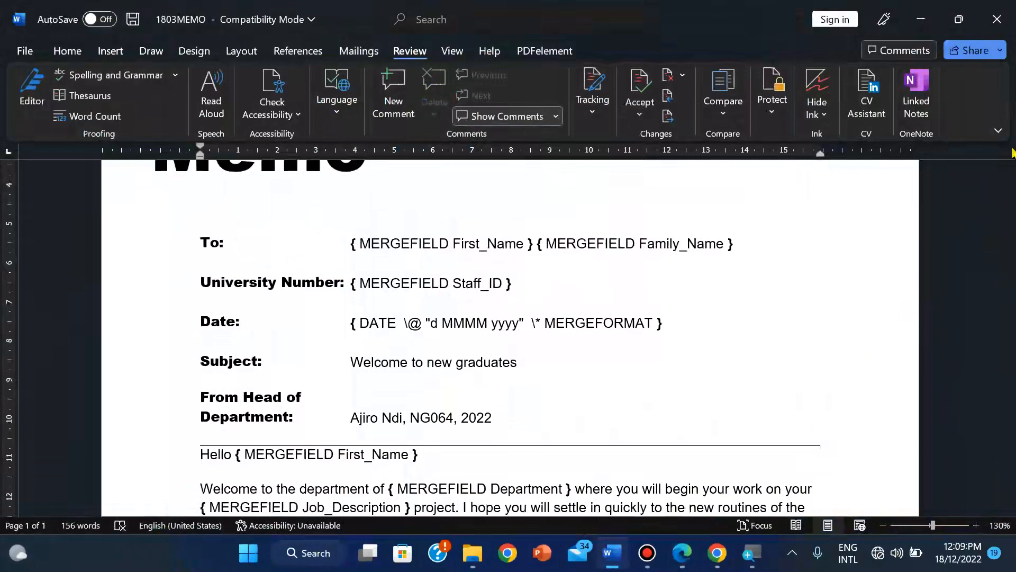
{"action": "left_click", "coordinate": [998, 130]}
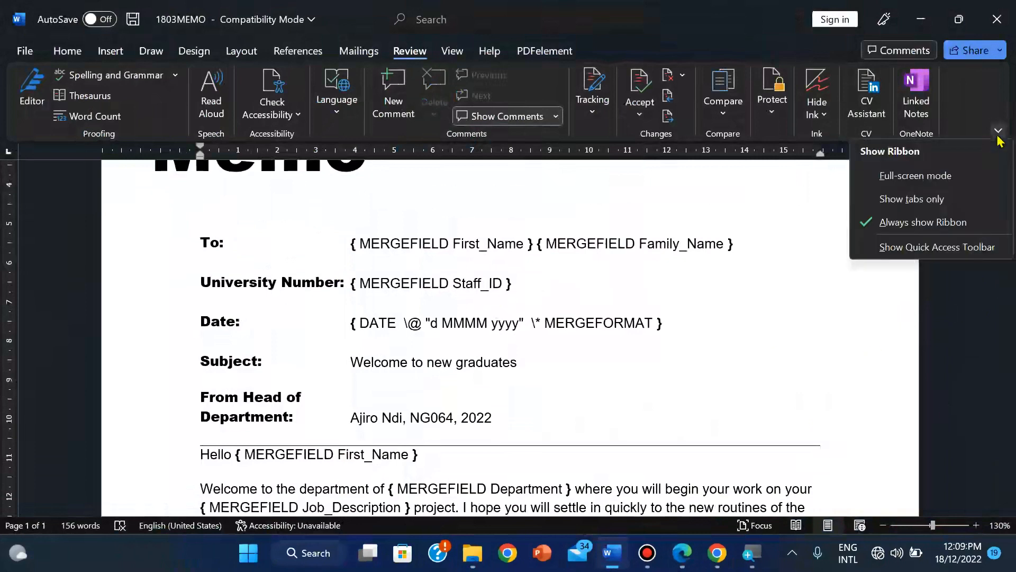
{"action": "left_click", "coordinate": [929, 202]}
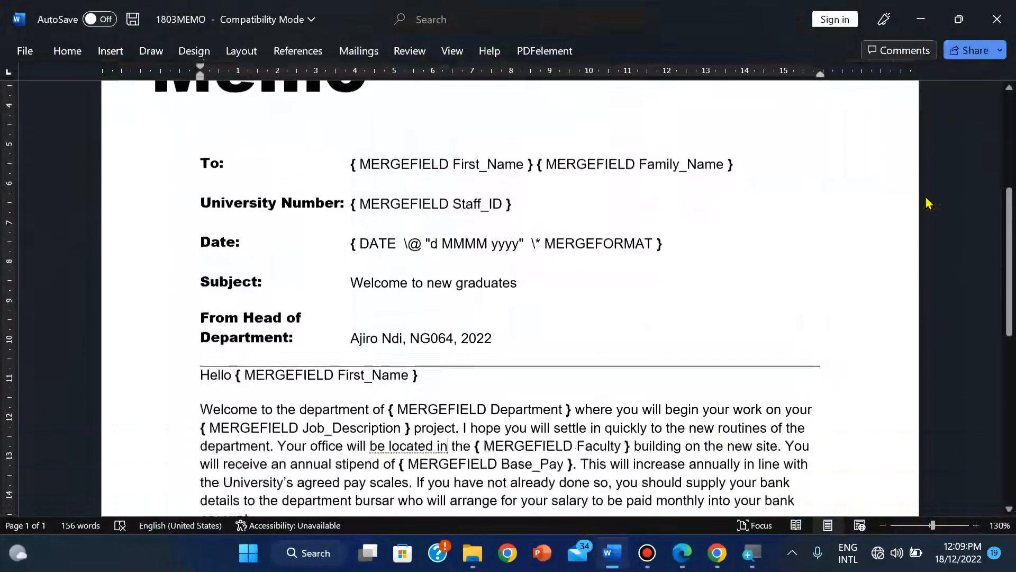
Step: Zoom out to 70% so the whole memo with its field codes fits on screen
{"action": "left_click", "coordinate": [882, 525]}
{"action": "left_click", "coordinate": [883, 525]}
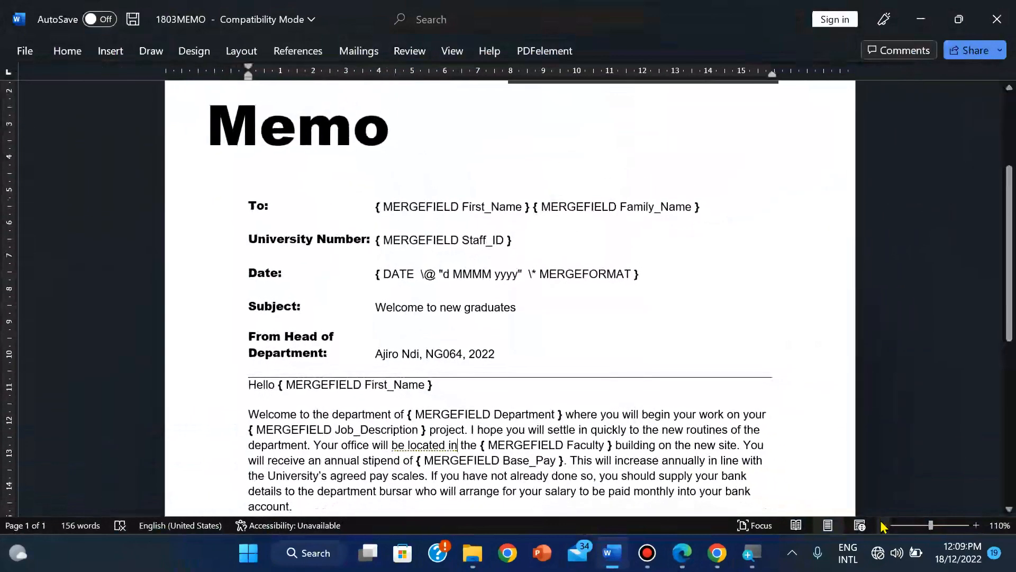
{"action": "left_click", "coordinate": [882, 525]}
{"action": "left_click", "coordinate": [883, 525]}
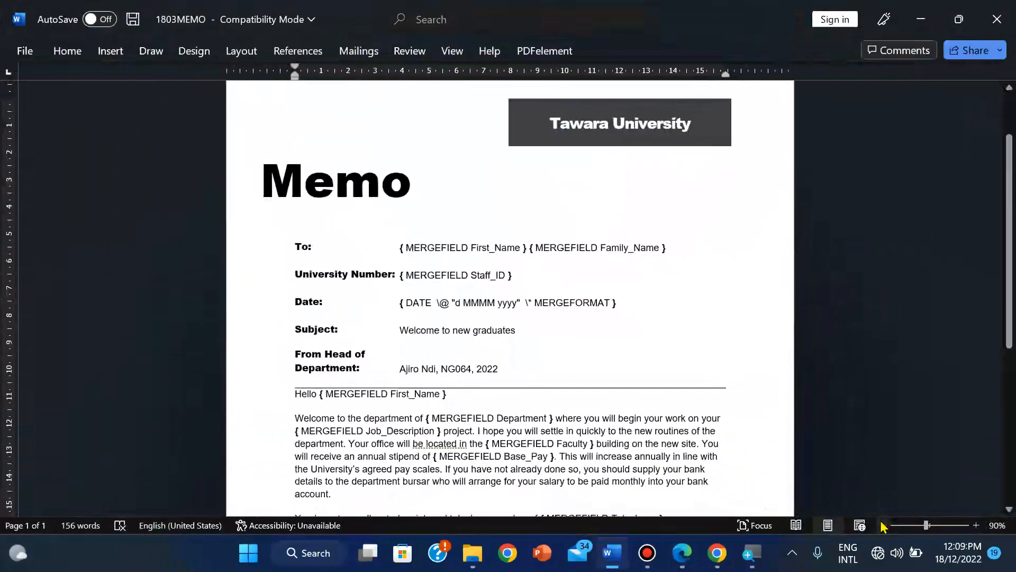
{"action": "left_click_drag", "start_coordinate": [1012, 314], "coordinate": [1012, 322]}
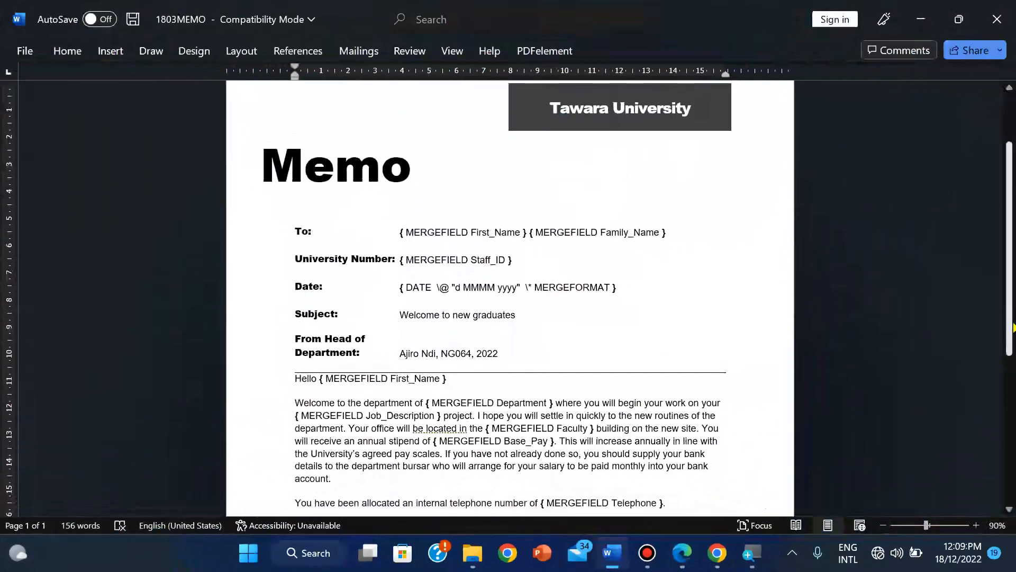
{"action": "left_click", "coordinate": [882, 525]}
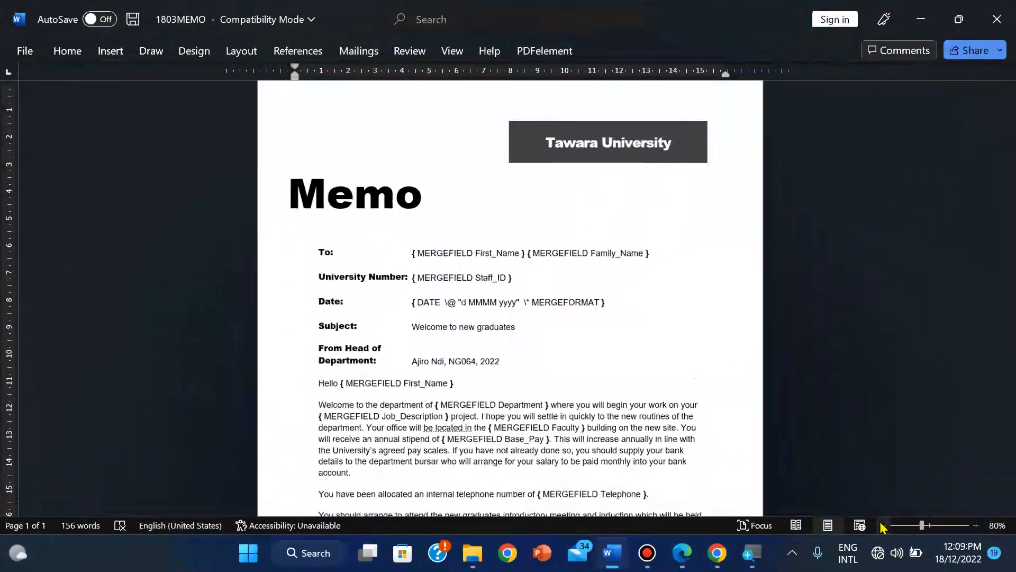
{"action": "left_click", "coordinate": [883, 525]}
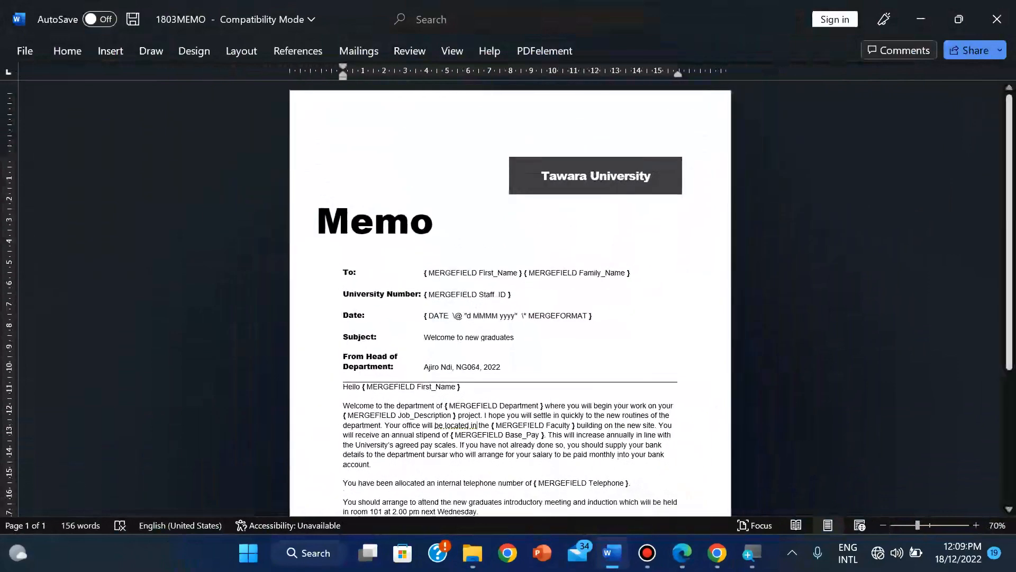
{"action": "left_click_drag", "start_coordinate": [1010, 286], "coordinate": [1011, 315]}
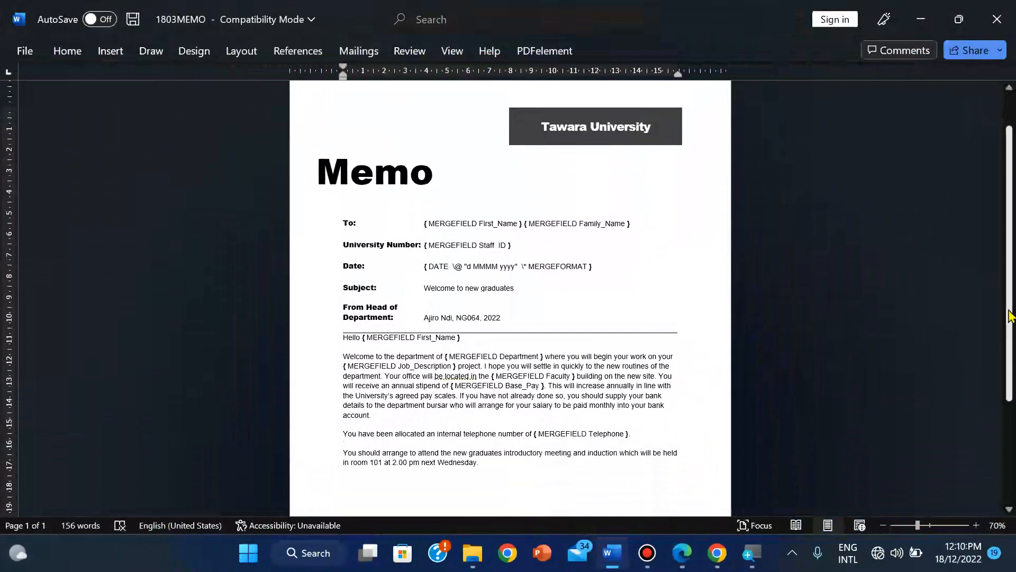
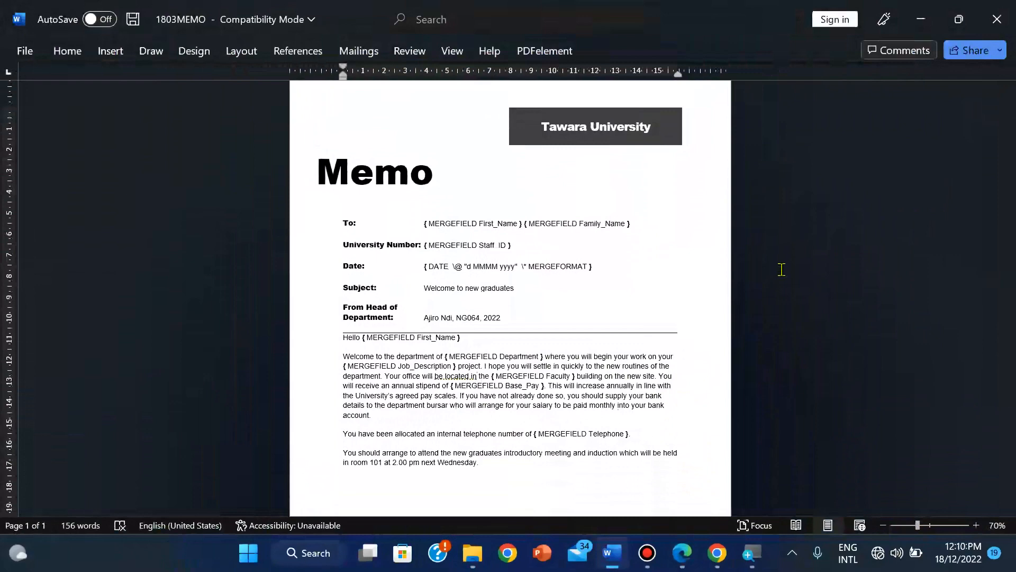
Step: Capture a Snipping Tool screenshot of the whole memo page with its merge field codes
{"action": "key", "text": "super"}
{"action": "type", "text": "SNI"}
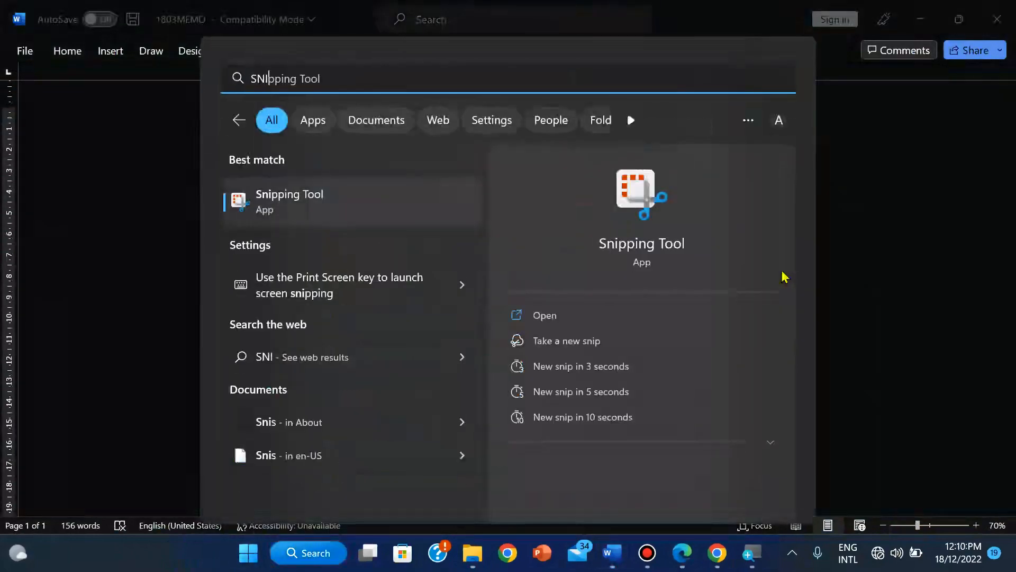
{"action": "left_click", "coordinate": [421, 215]}
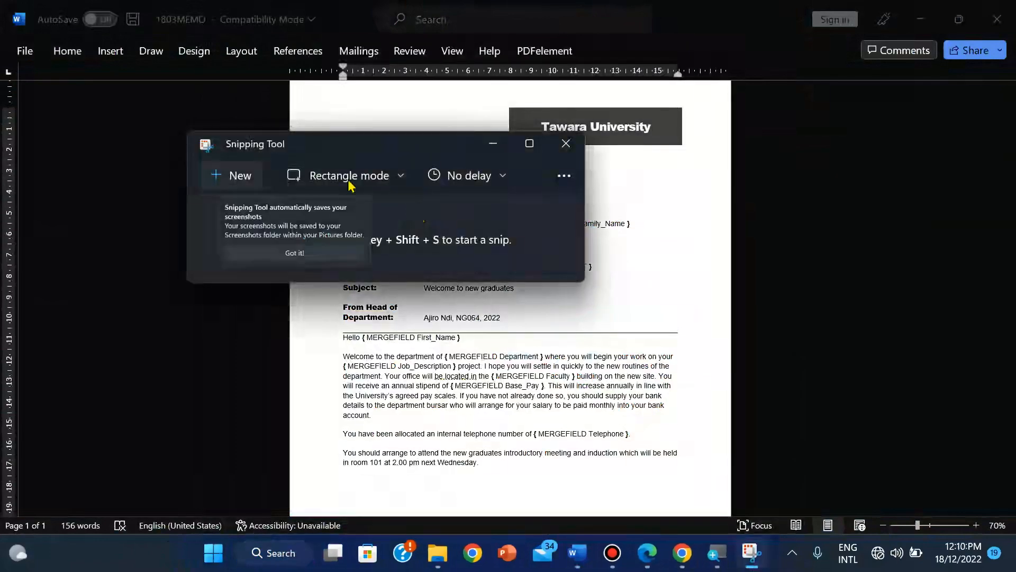
{"action": "left_click", "coordinate": [227, 178]}
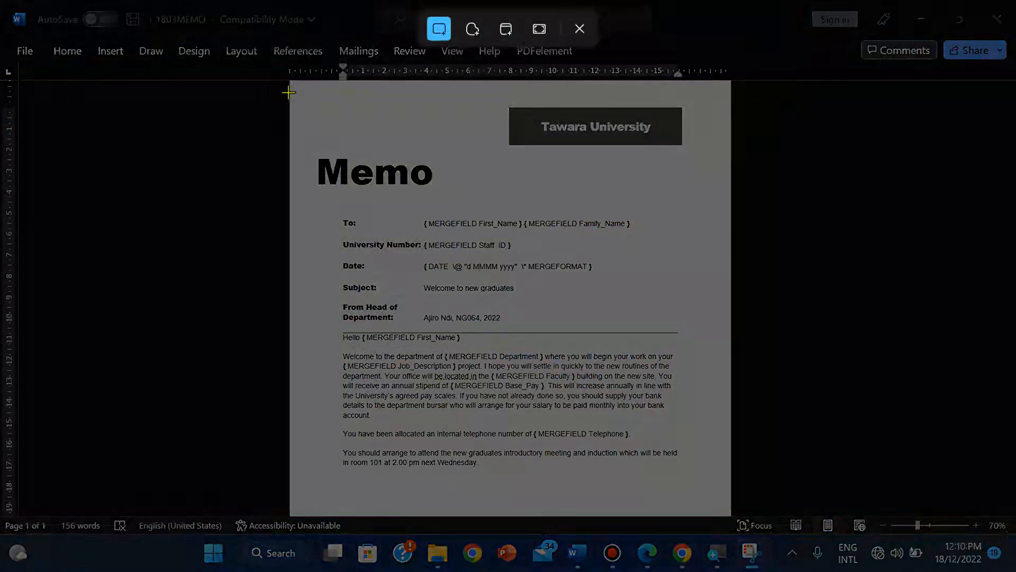
{"action": "left_click_drag", "start_coordinate": [288, 93], "coordinate": [732, 492]}
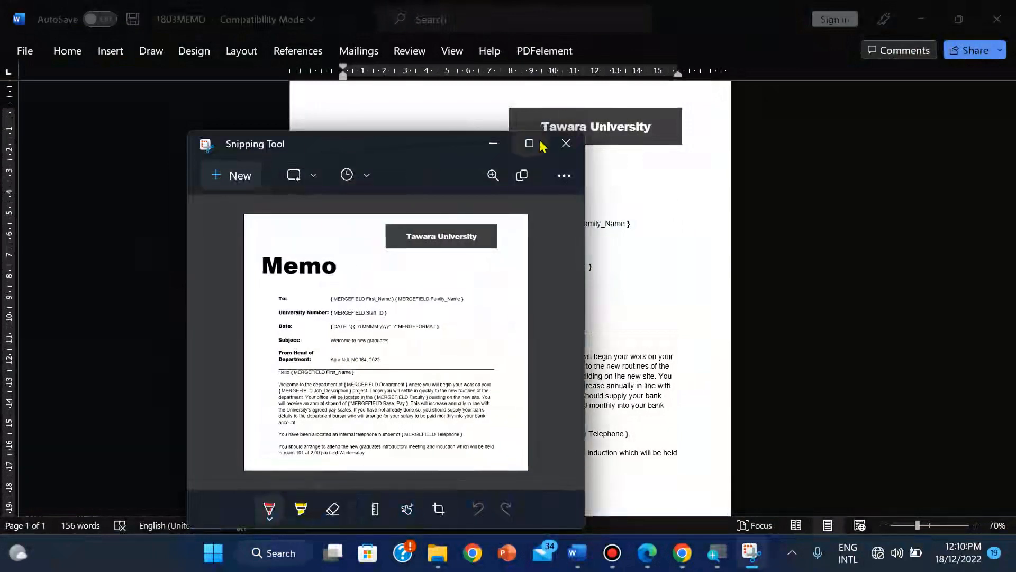
{"action": "left_click", "coordinate": [438, 553]}
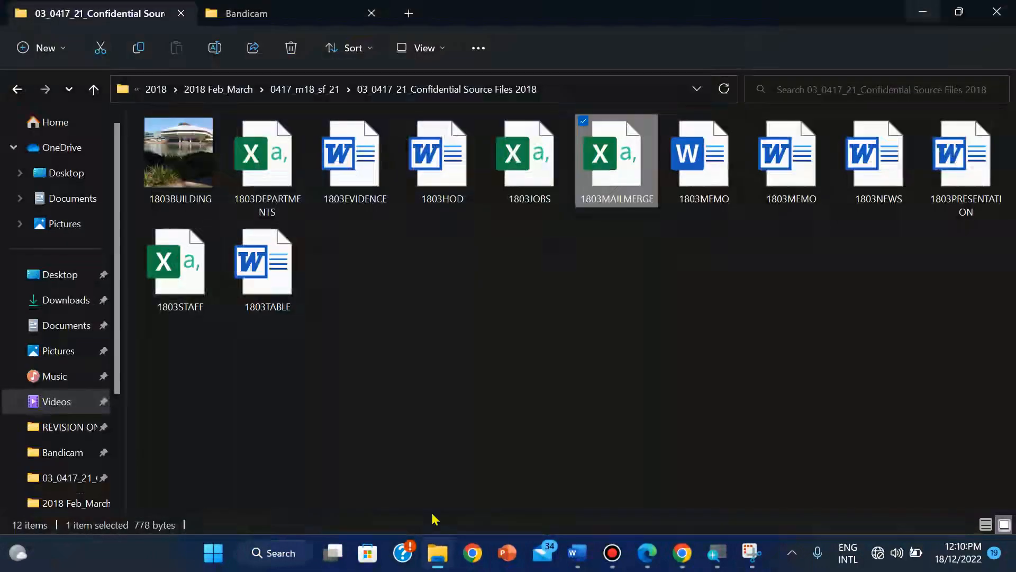
Step: Open 1803EVIDENCE and enable editing of the protected document
{"action": "double_click", "coordinate": [347, 183]}
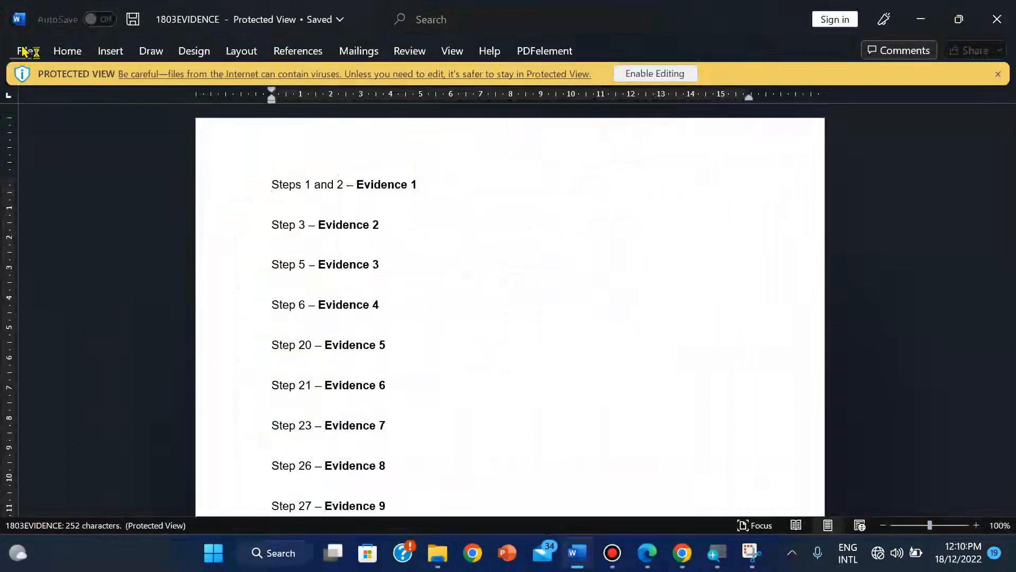
{"action": "left_click", "coordinate": [25, 50]}
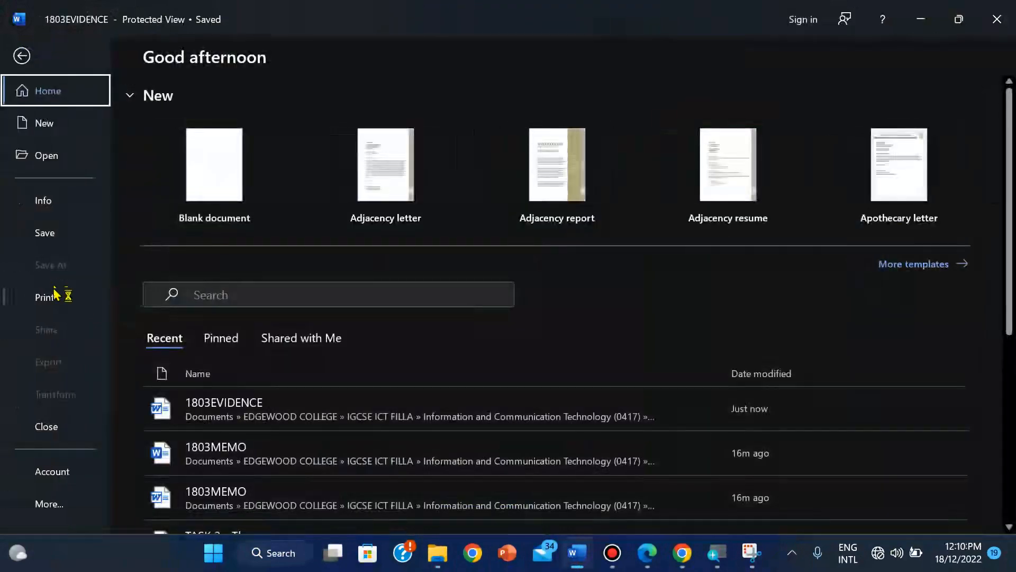
{"action": "left_click", "coordinate": [45, 233]}
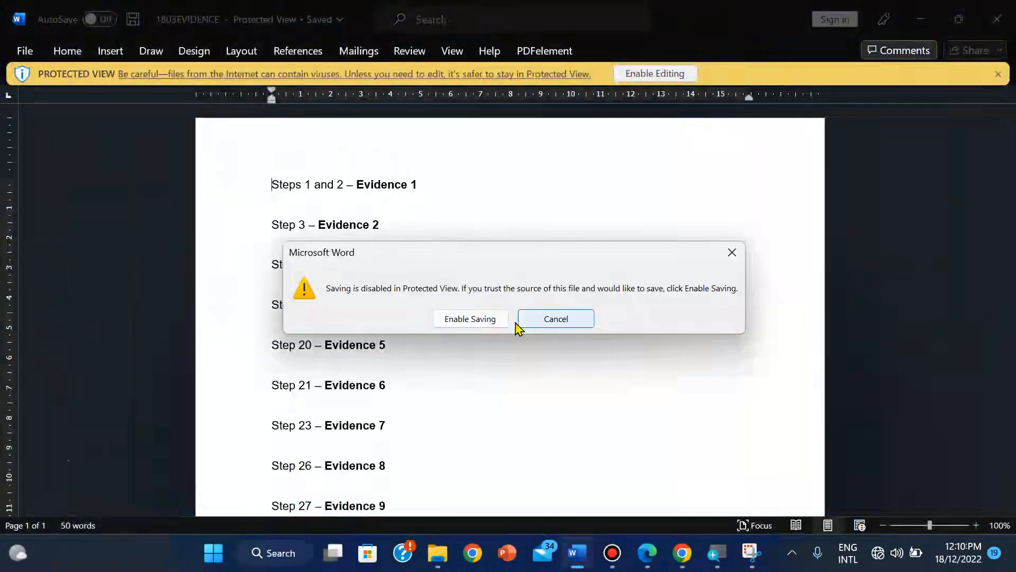
{"action": "left_click", "coordinate": [732, 253]}
{"action": "left_click", "coordinate": [662, 74]}
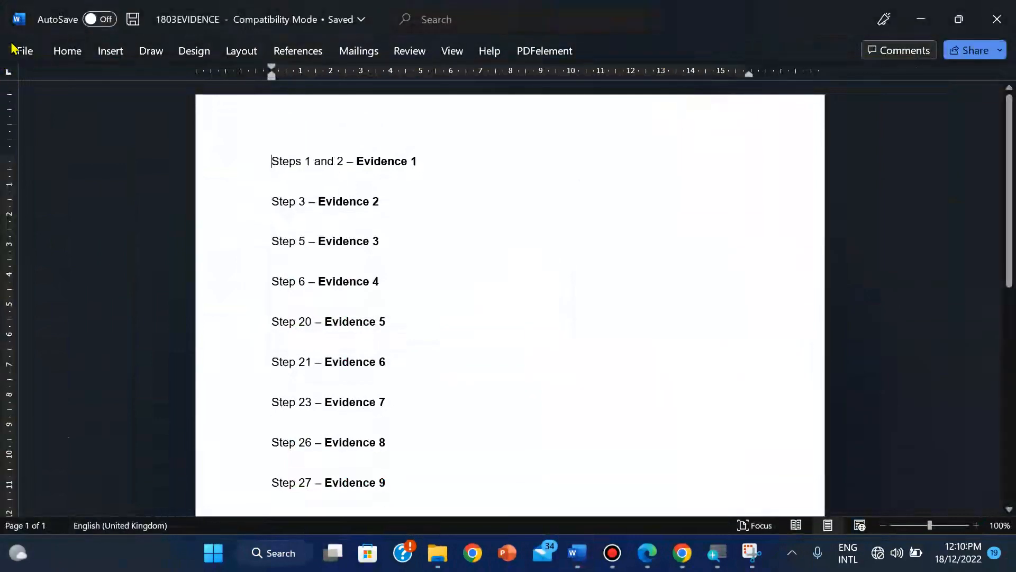
Step: Save 1803EVIDENCE as a Word Document (*.docx) instead of Rich Text Format
{"action": "left_click", "coordinate": [37, 49]}
{"action": "left_click", "coordinate": [51, 265]}
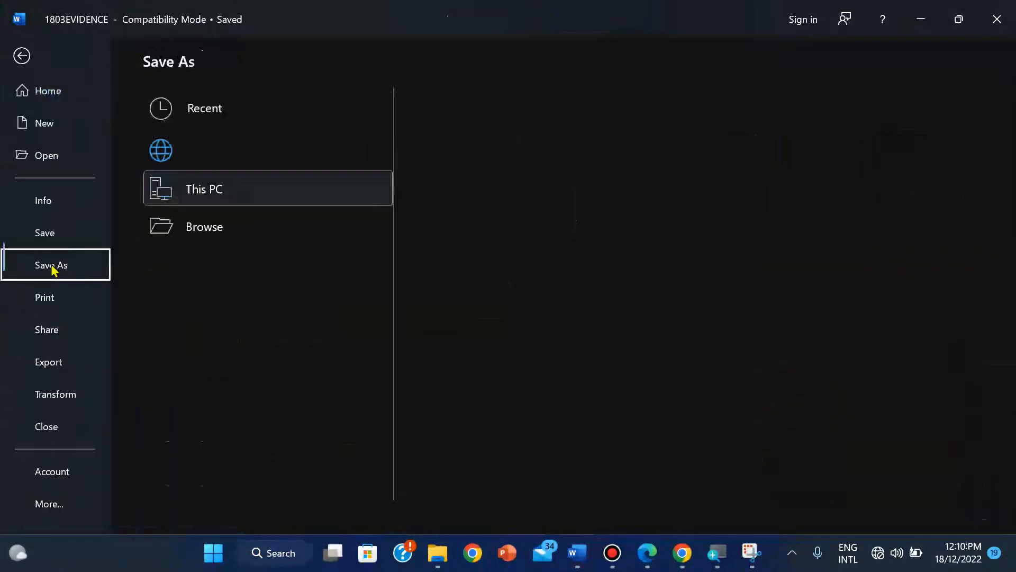
{"action": "left_click", "coordinate": [557, 142]}
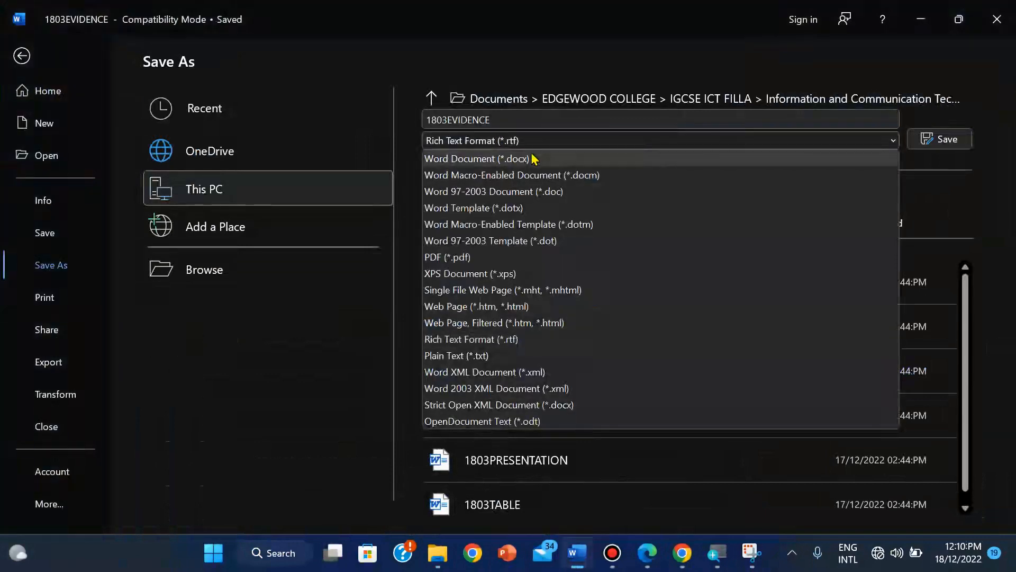
{"action": "left_click", "coordinate": [531, 158]}
{"action": "left_click", "coordinate": [926, 144]}
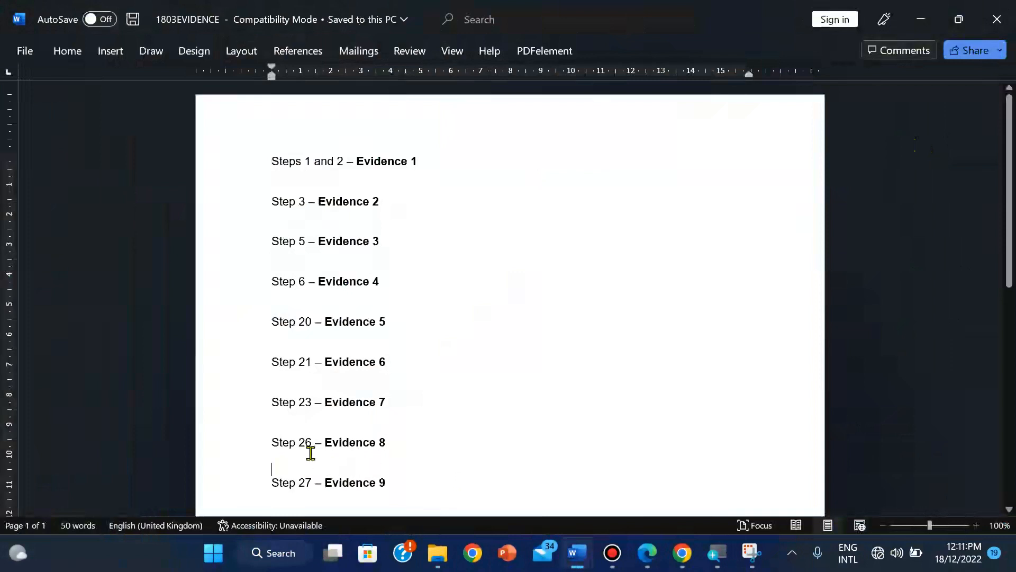
Step: Paste the memo screenshot under Evidence 8 and set the ribbon to always show
{"action": "key", "text": "ctrl+v"}
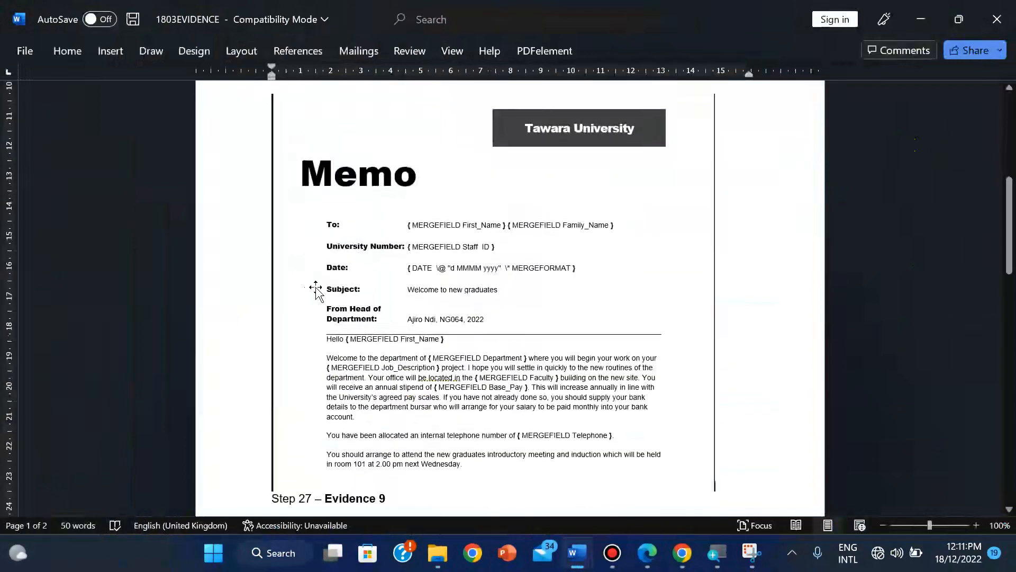
{"action": "left_click", "coordinate": [316, 290]}
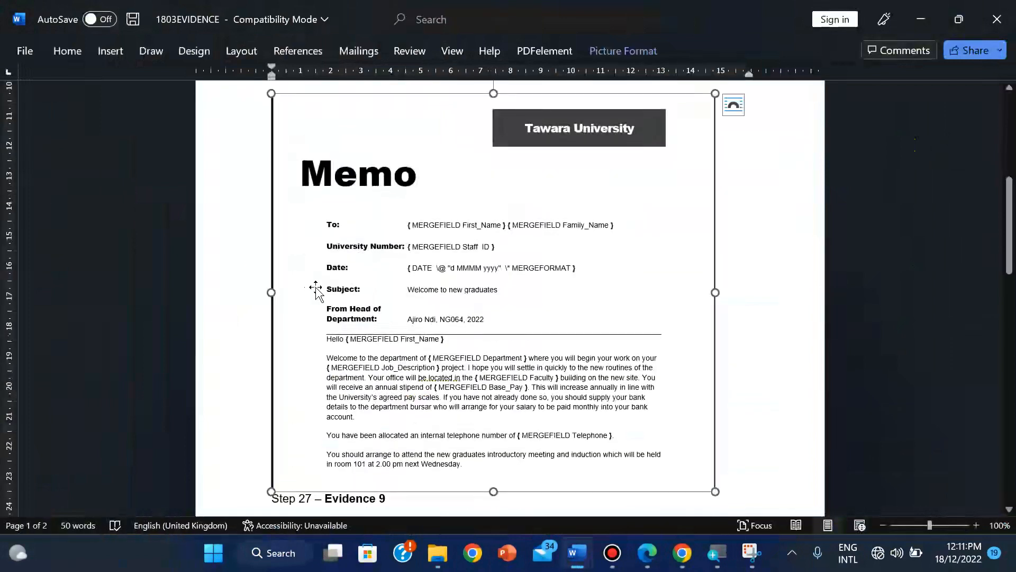
{"action": "left_click", "coordinate": [624, 52]}
{"action": "left_click", "coordinate": [998, 130]}
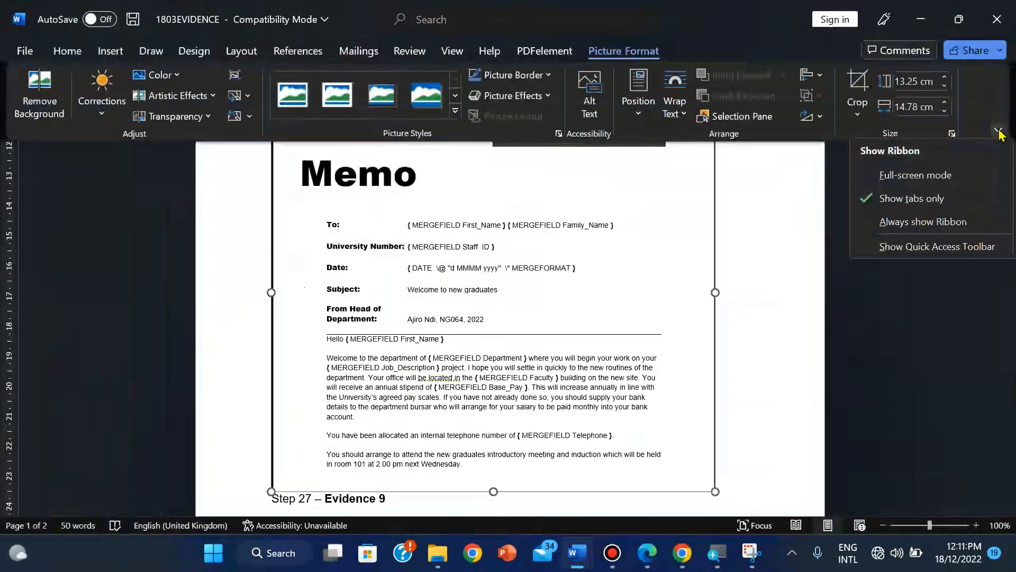
{"action": "left_click", "coordinate": [933, 225]}
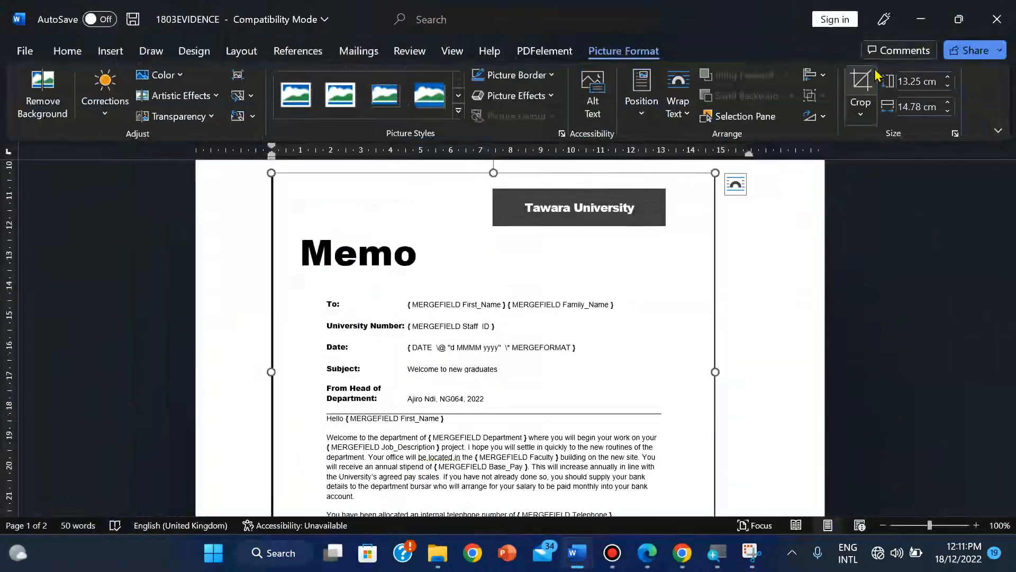
Step: Crop the memo picture's left, top, right and bottom edges
{"action": "left_click", "coordinate": [873, 79]}
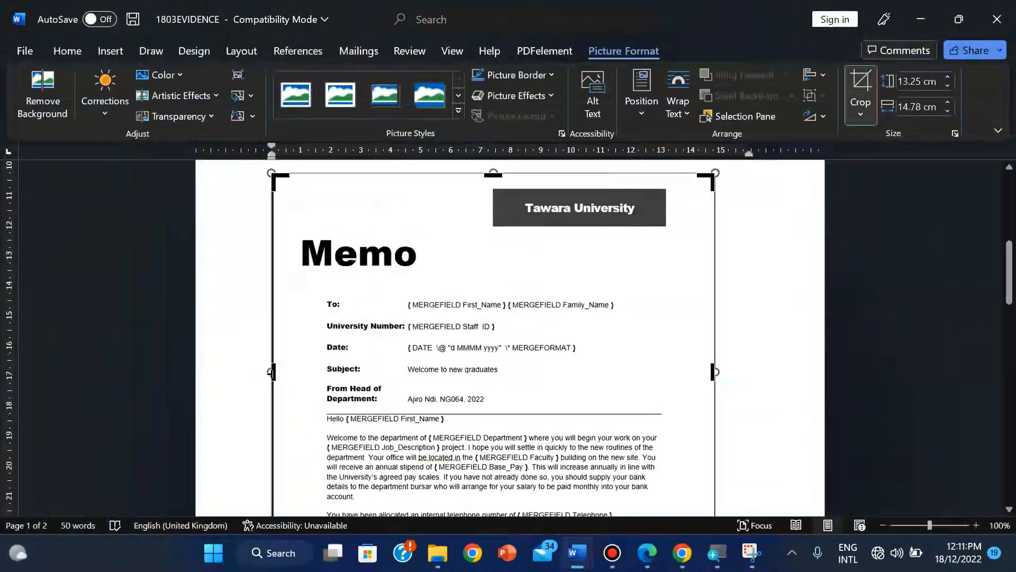
{"action": "left_click_drag", "start_coordinate": [270, 373], "coordinate": [291, 370]}
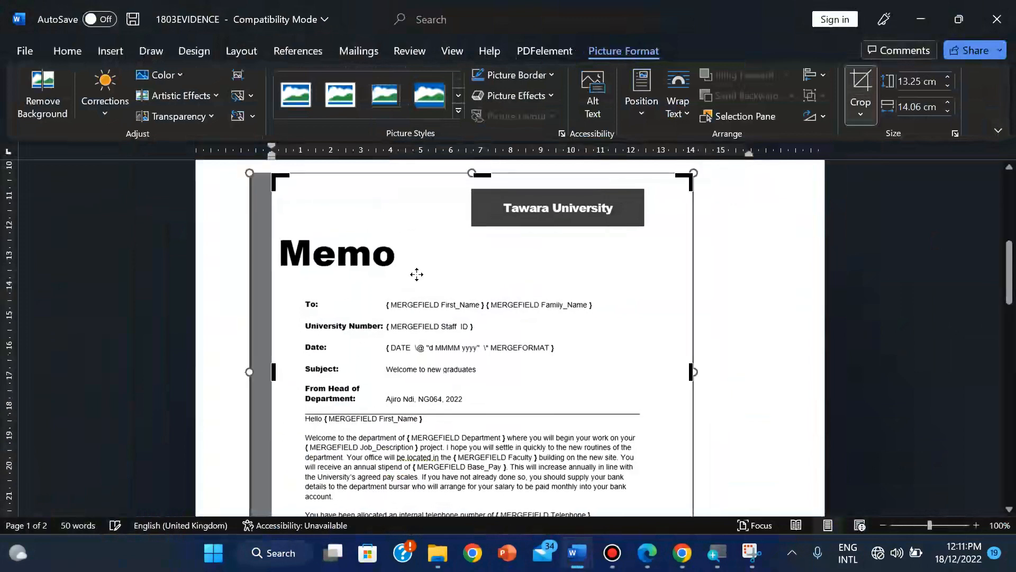
{"action": "left_click_drag", "start_coordinate": [482, 172], "coordinate": [480, 184]}
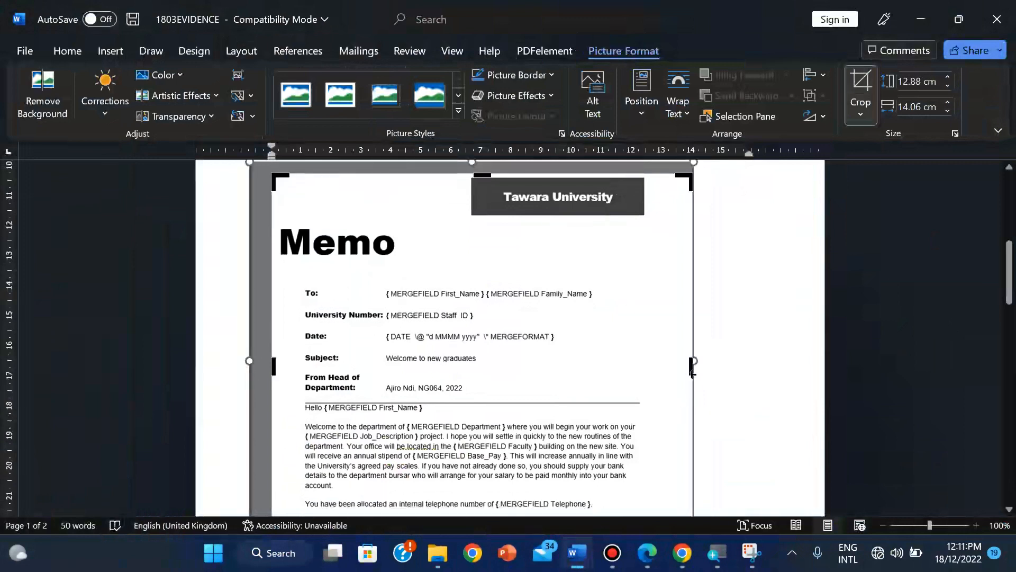
{"action": "left_click_drag", "start_coordinate": [690, 370], "coordinate": [654, 373]}
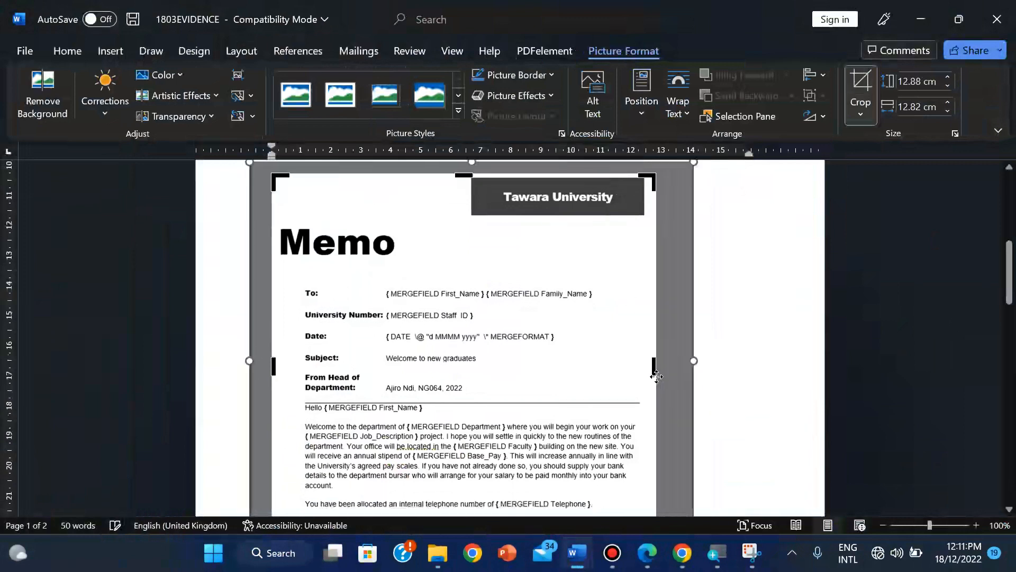
{"action": "left_click_drag", "start_coordinate": [1011, 297], "coordinate": [1010, 325]}
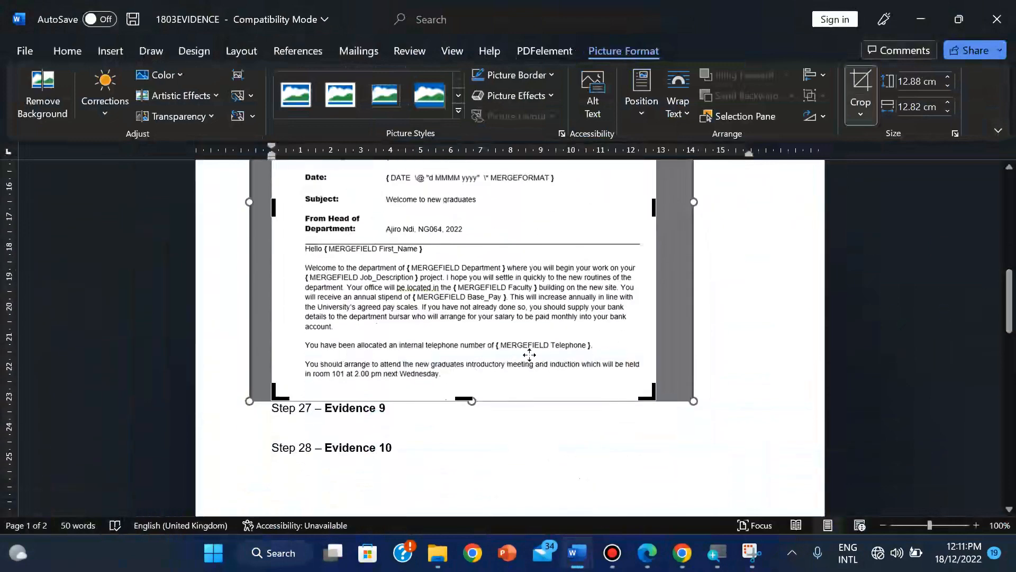
{"action": "left_click_drag", "start_coordinate": [463, 398], "coordinate": [460, 386]}
{"action": "left_click", "coordinate": [854, 87]}
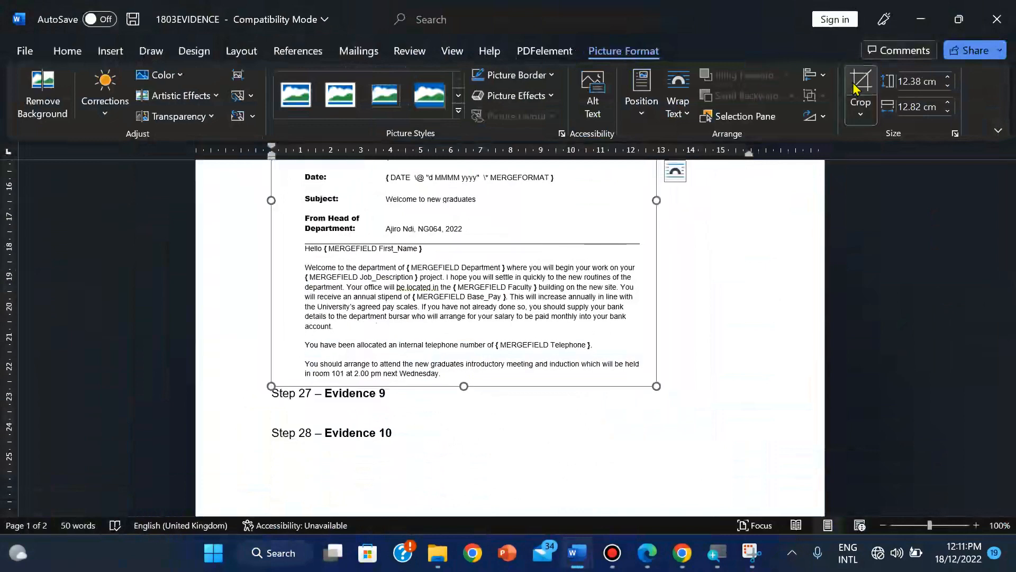
{"action": "left_click_drag", "start_coordinate": [1011, 288], "coordinate": [1011, 278]}
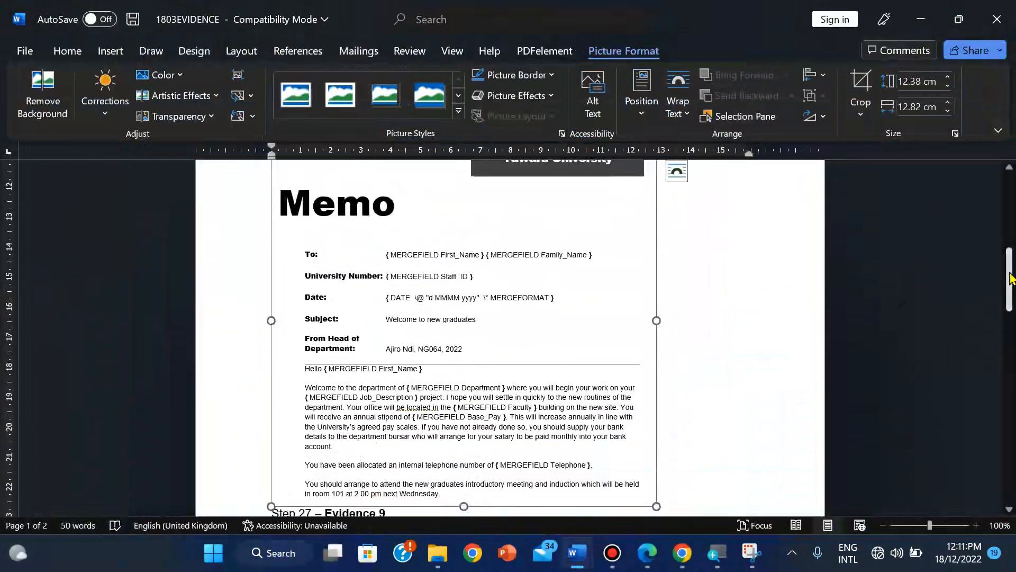
Step: Enlarge the cropped memo picture using its corner handle
{"action": "left_click", "coordinate": [882, 525]}
{"action": "left_click", "coordinate": [883, 525]}
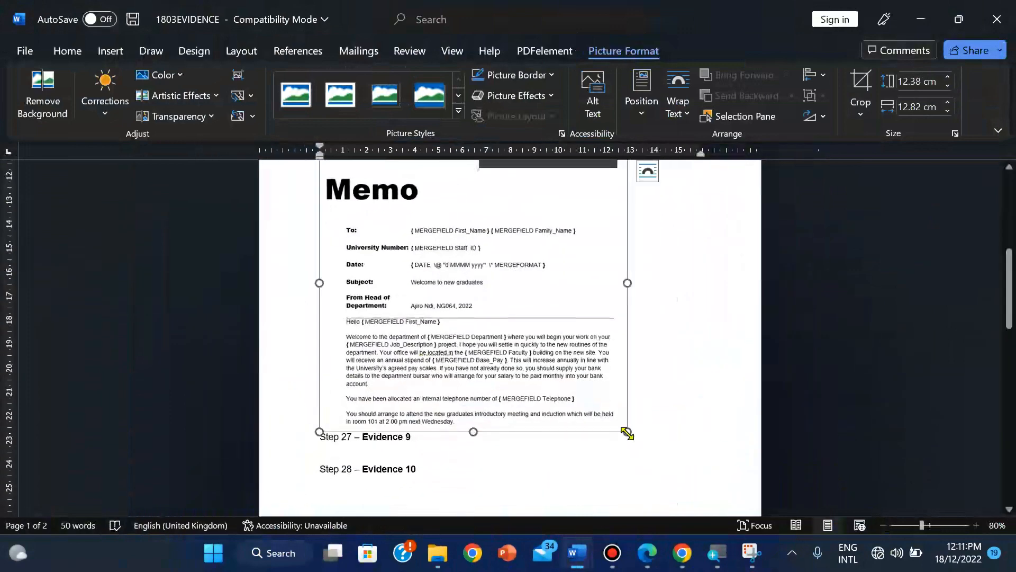
{"action": "left_click_drag", "start_coordinate": [627, 433], "coordinate": [692, 466]}
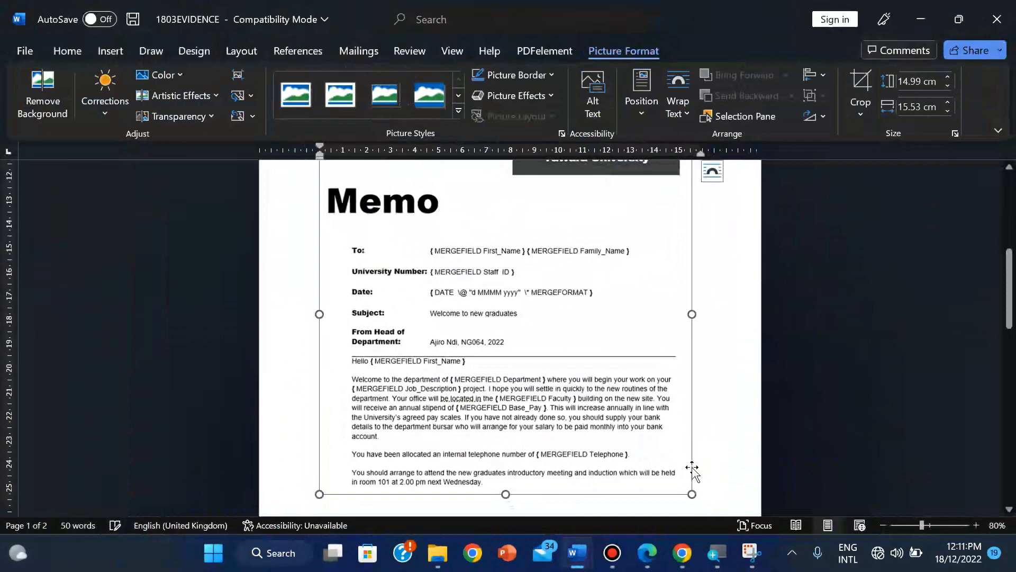
{"action": "left_click_drag", "start_coordinate": [1009, 289], "coordinate": [986, 274]}
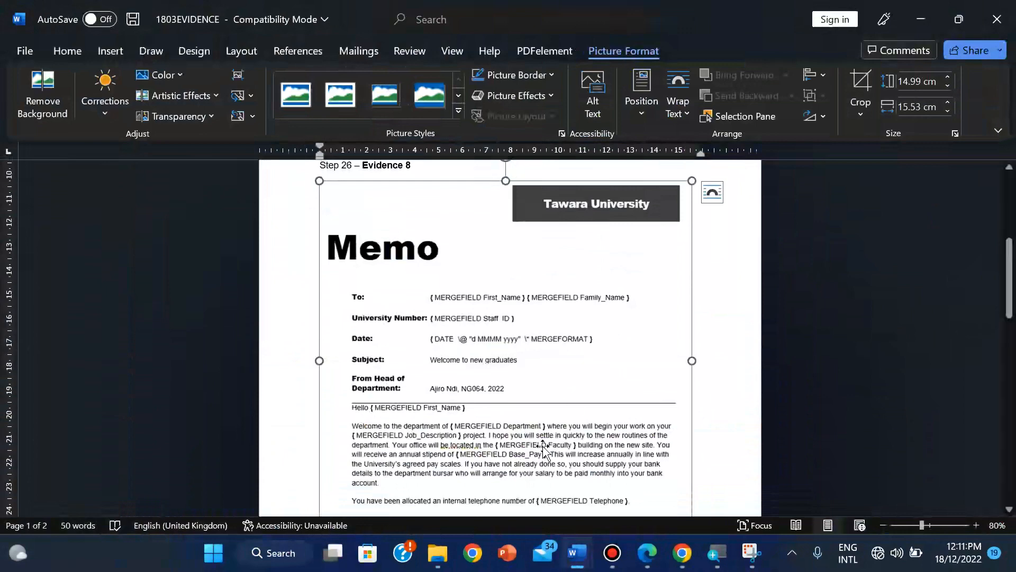
Step: Save the 1803EVIDENCE document
{"action": "left_click", "coordinate": [20, 52]}
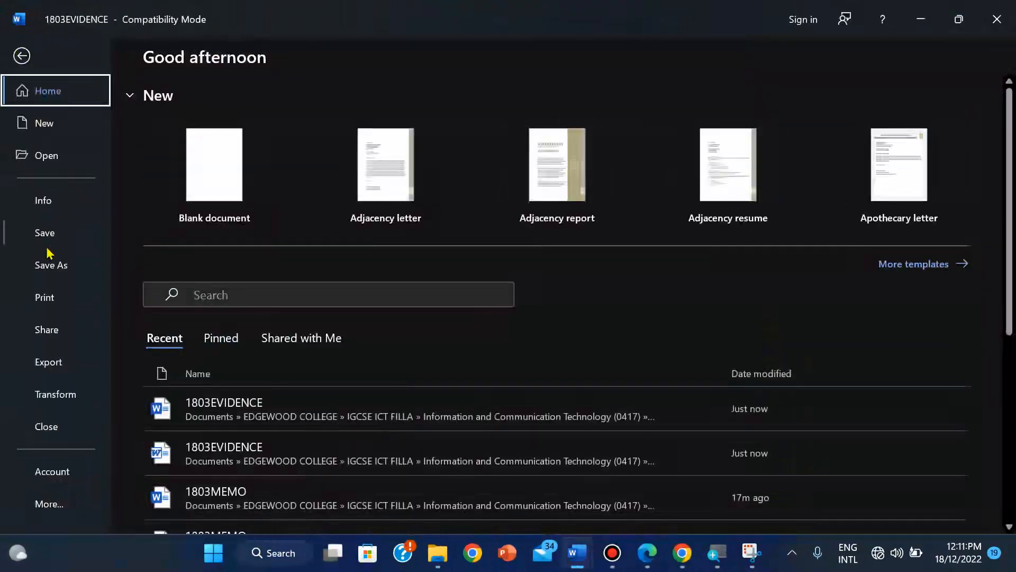
{"action": "left_click", "coordinate": [46, 246]}
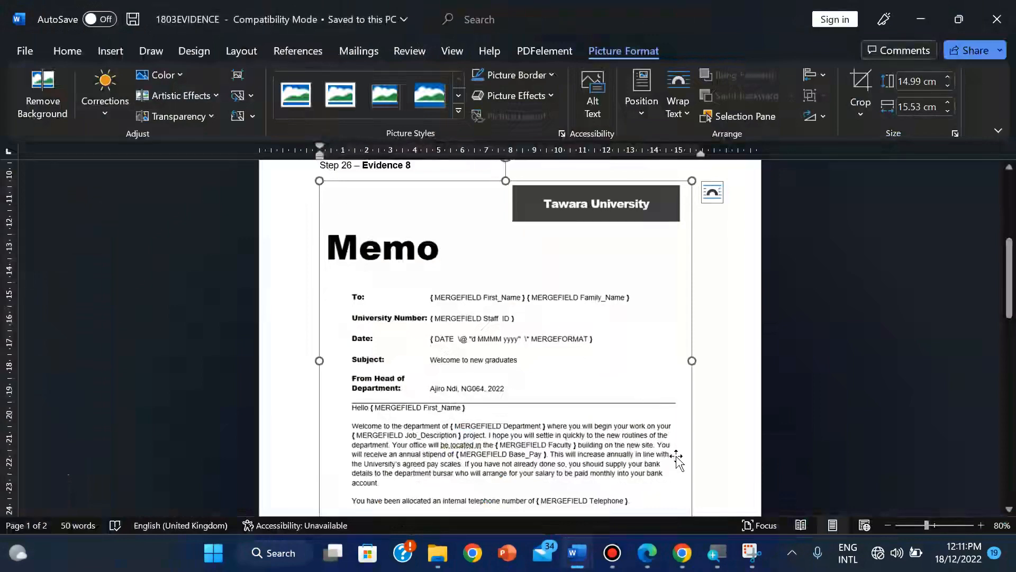
{"action": "left_click", "coordinate": [649, 553]}
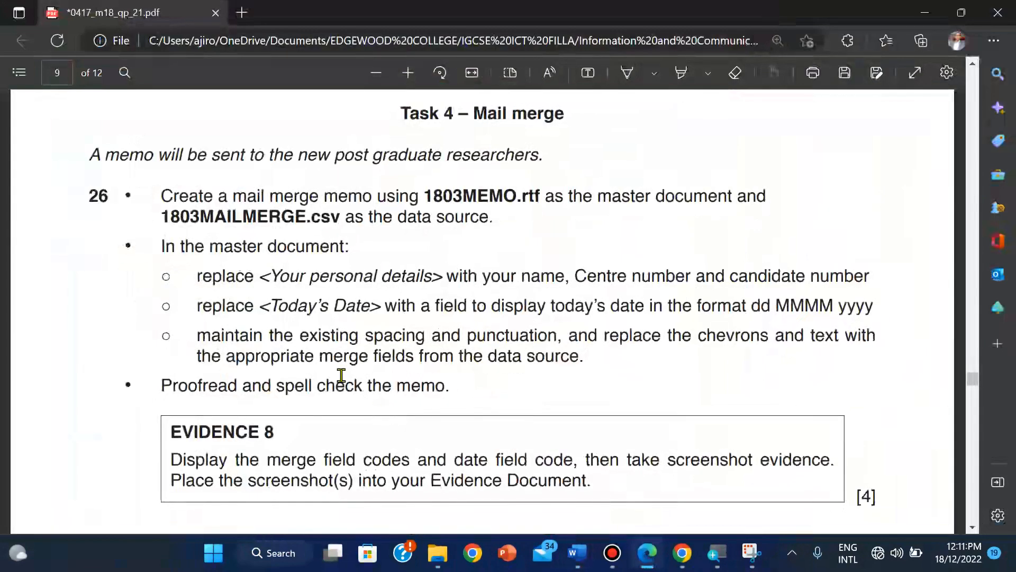
Step: After reading the exam paper, bring the 1803MEMO memo in Word to the front
{"action": "scroll", "coordinate": [341, 375], "scroll_direction": "down", "scroll_amount": 5}
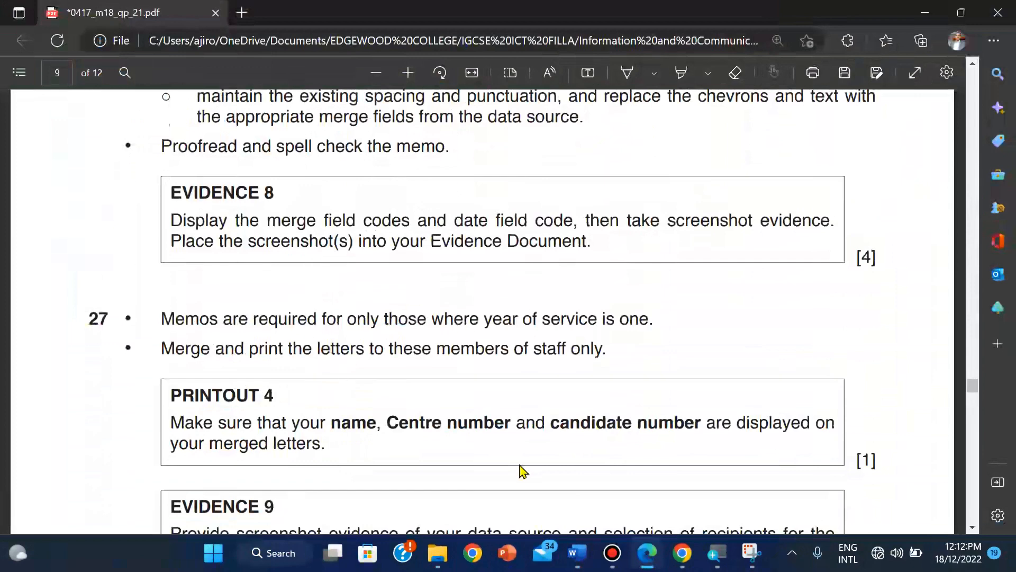
{"action": "left_click", "coordinate": [569, 562]}
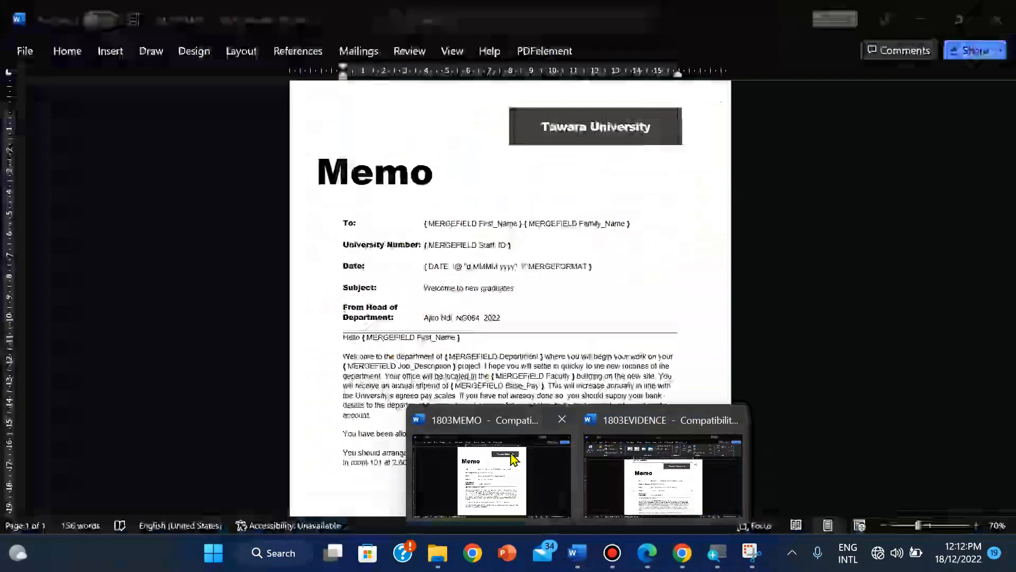
{"action": "left_click", "coordinate": [492, 481]}
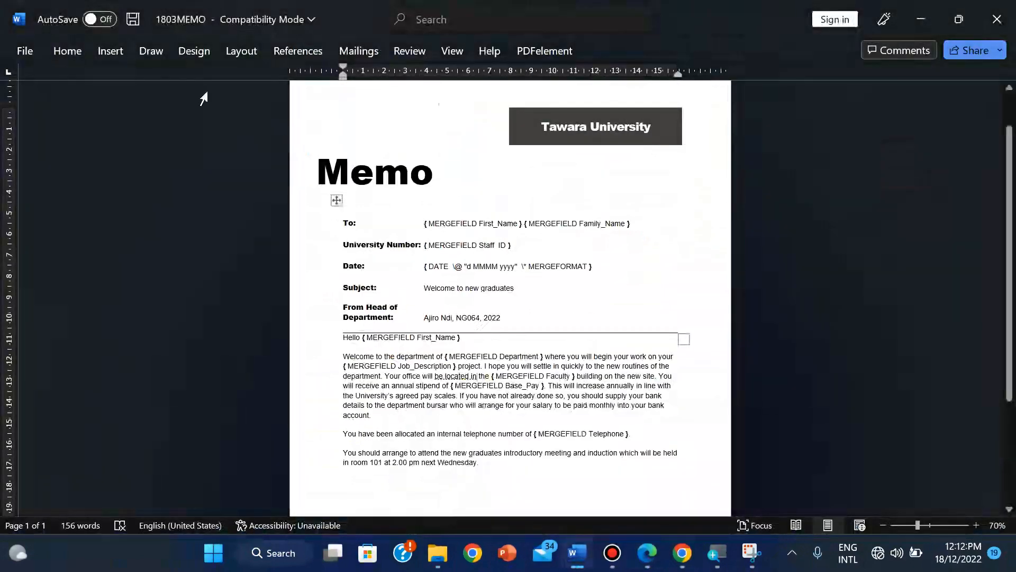
Step: Turn off 'Show field codes instead of their values' in Word's Advanced options
{"action": "left_click", "coordinate": [24, 51]}
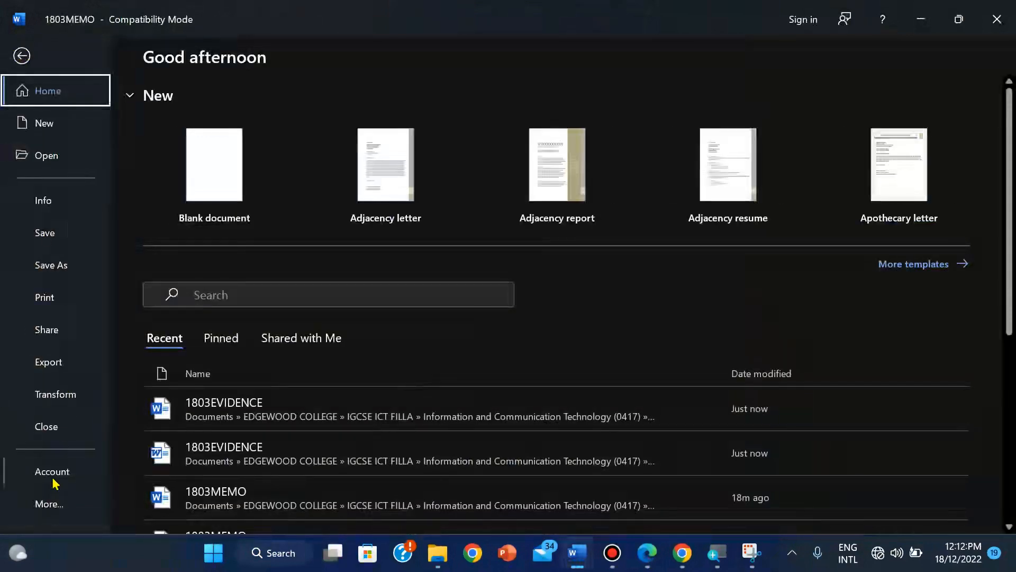
{"action": "left_click", "coordinate": [47, 504]}
{"action": "left_click", "coordinate": [176, 501]}
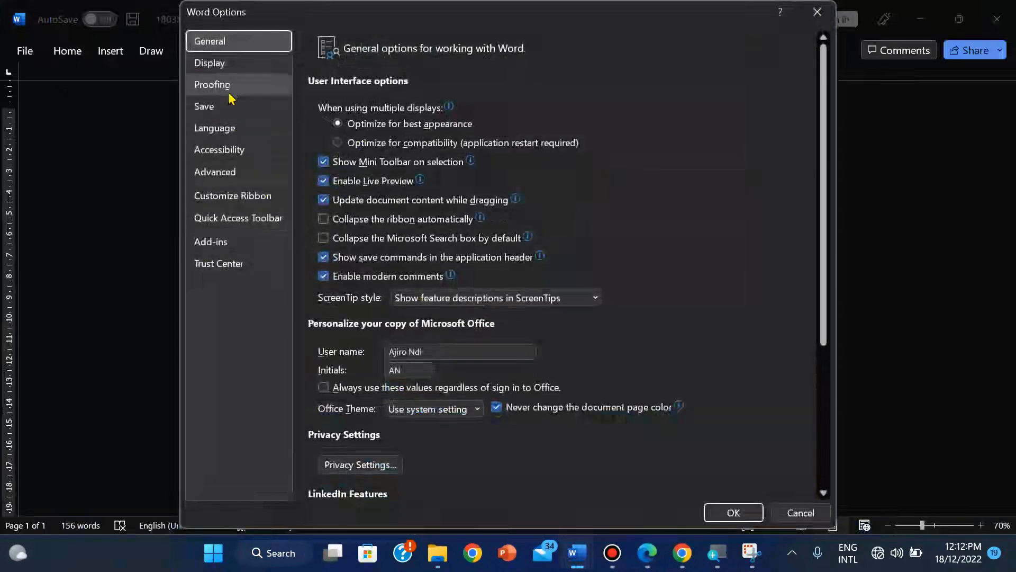
{"action": "left_click", "coordinate": [220, 179]}
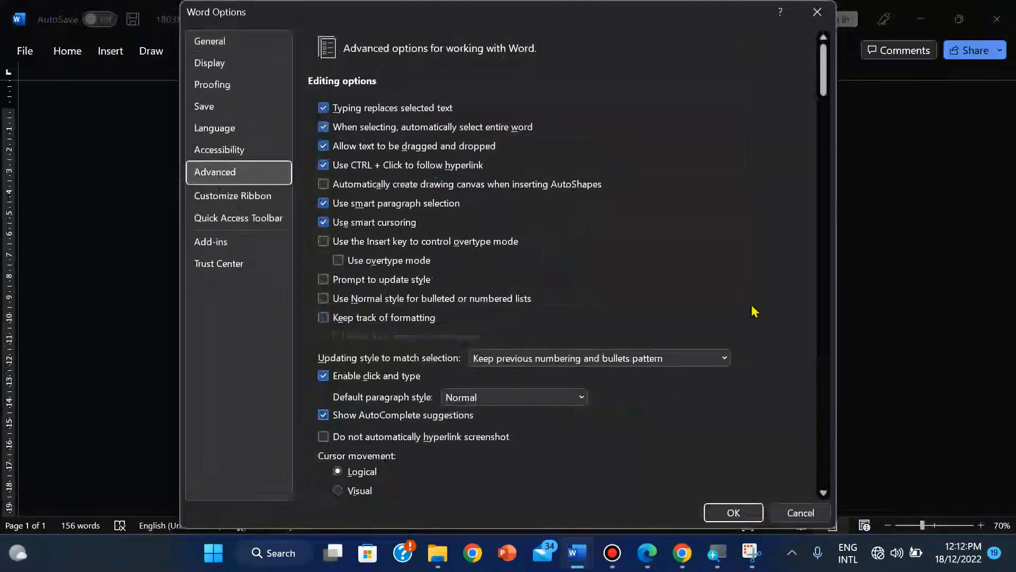
{"action": "mouse_move", "coordinate": [823, 68]}
{"action": "left_mouse_down"}
{"action": "mouse_move", "coordinate": [821, 421]}
{"action": "mouse_move", "coordinate": [821, 173]}
{"action": "left_mouse_up"}
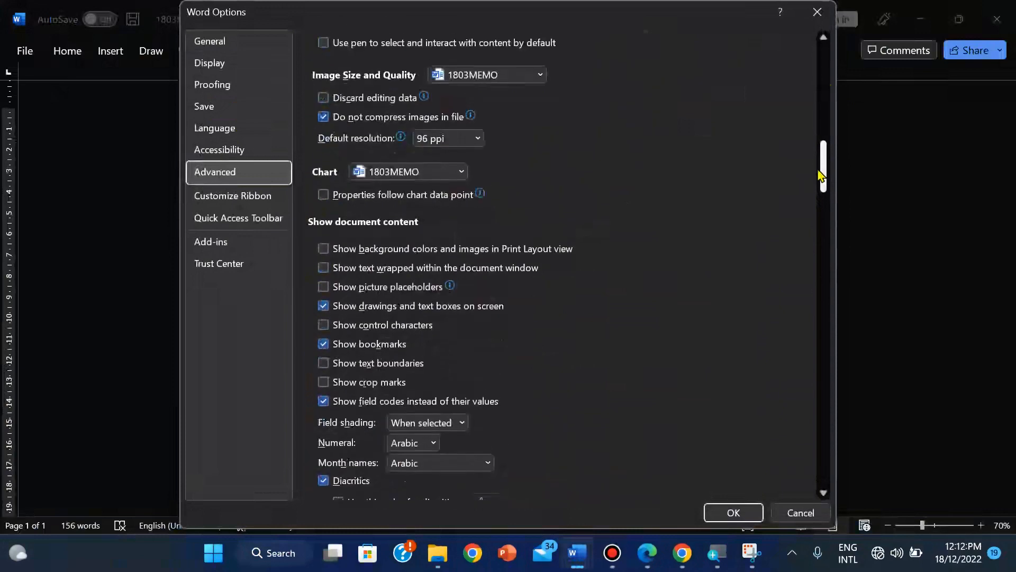
{"action": "left_click", "coordinate": [324, 402]}
{"action": "left_click", "coordinate": [326, 404]}
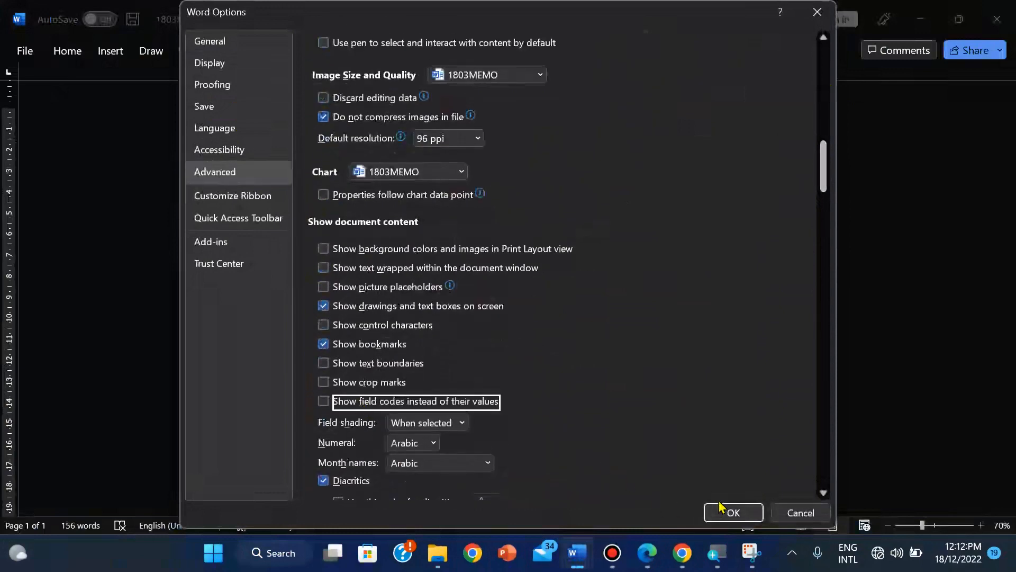
{"action": "left_click", "coordinate": [730, 511]}
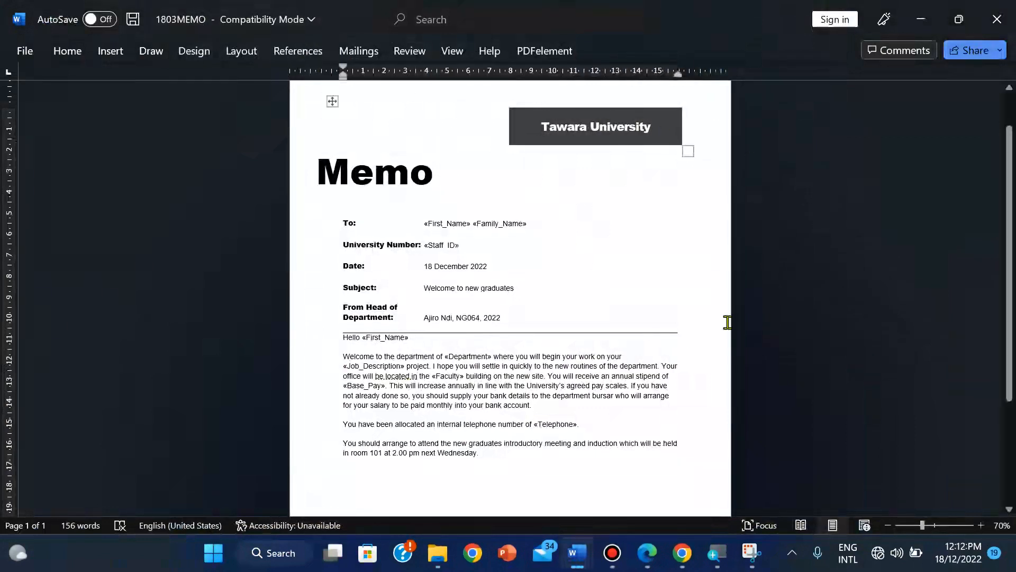
Step: Pin the ribbon to always show and switch to the Mailings tab
{"action": "left_click", "coordinate": [544, 51]}
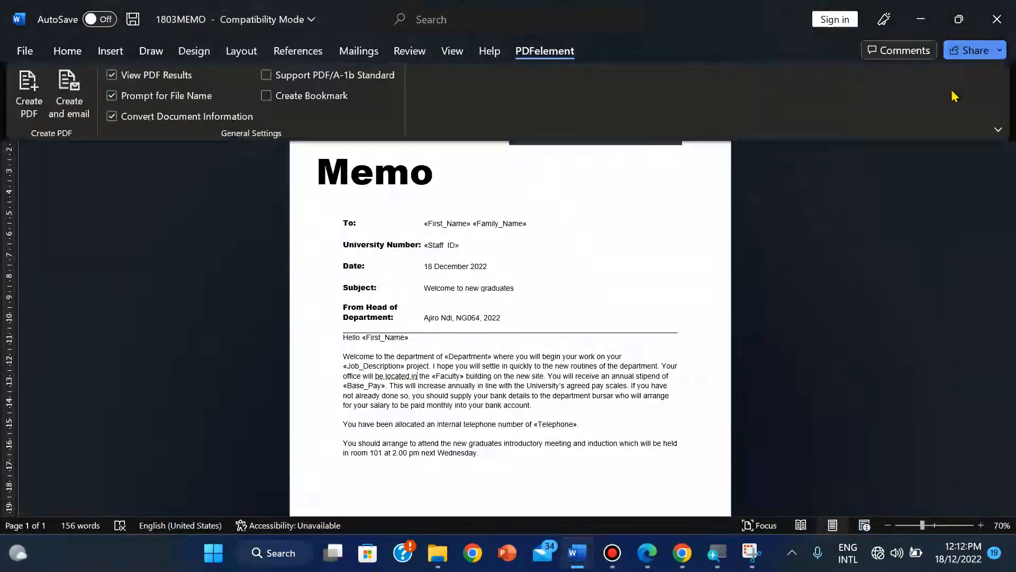
{"action": "left_click", "coordinate": [999, 129]}
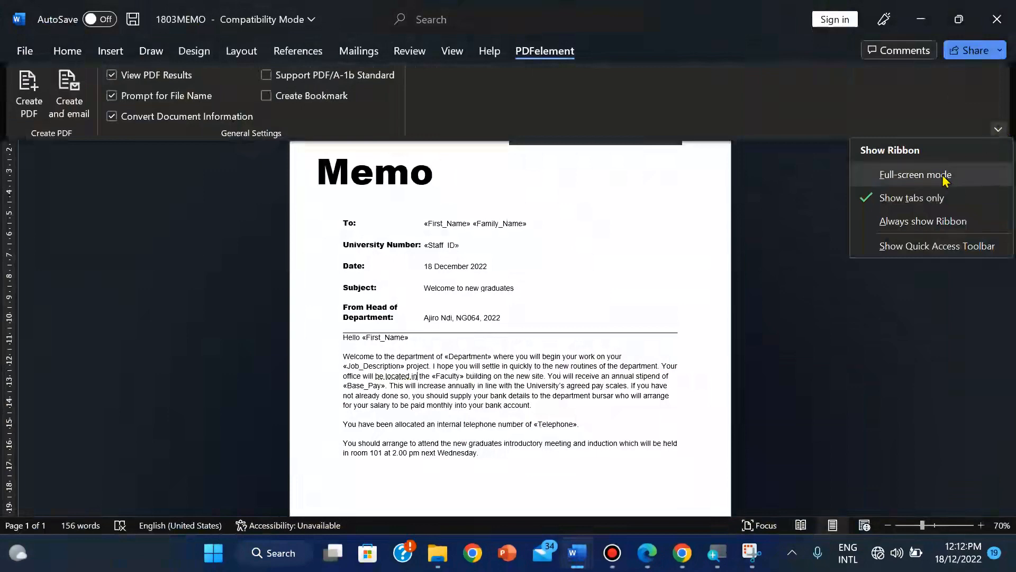
{"action": "left_click", "coordinate": [894, 221]}
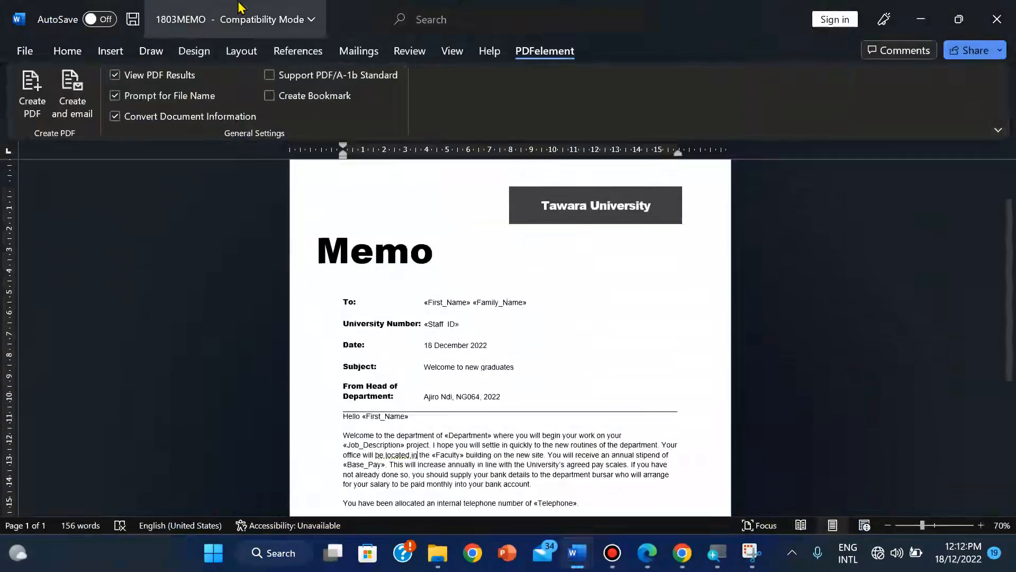
{"action": "left_click", "coordinate": [67, 50]}
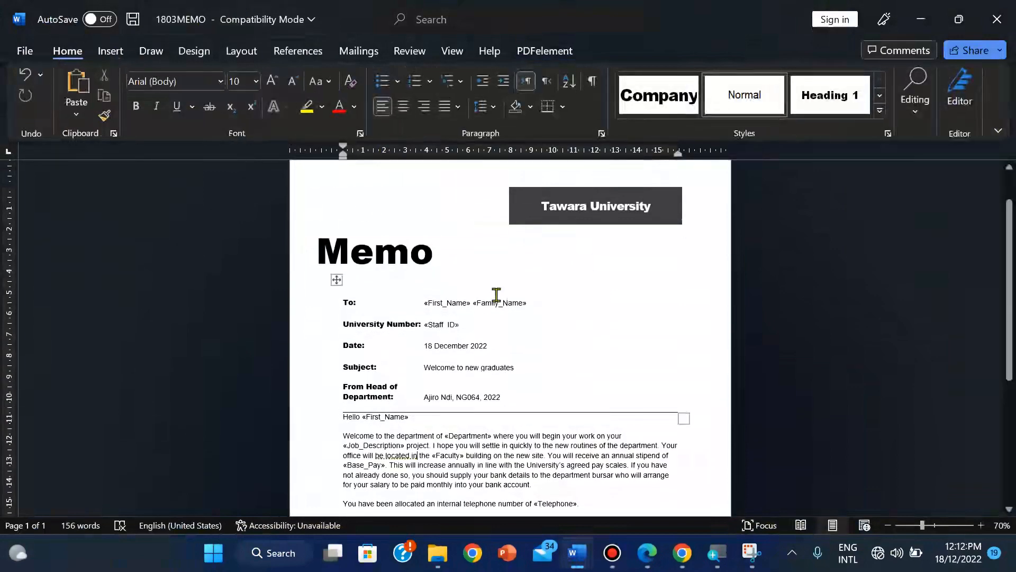
{"action": "left_click", "coordinate": [341, 51]}
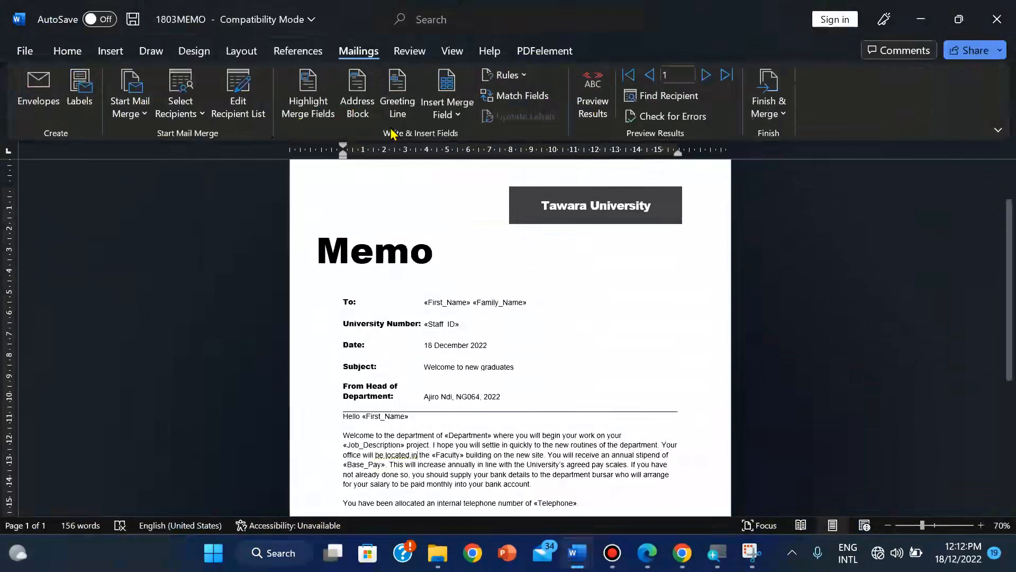
Step: Set up a recipient filter on the Years_Service field with the value 1
{"action": "left_click", "coordinate": [249, 116]}
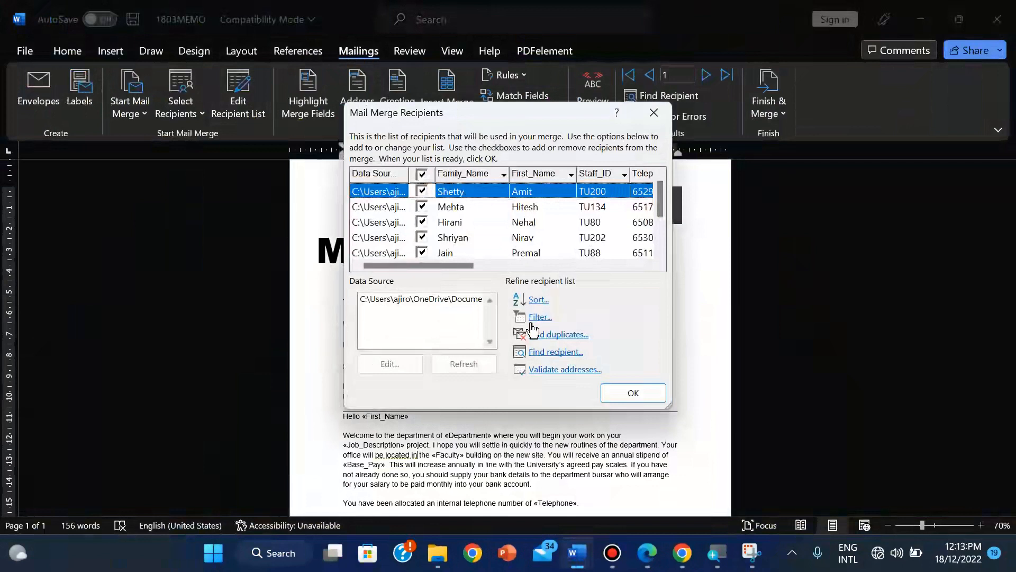
{"action": "left_click", "coordinate": [533, 318]}
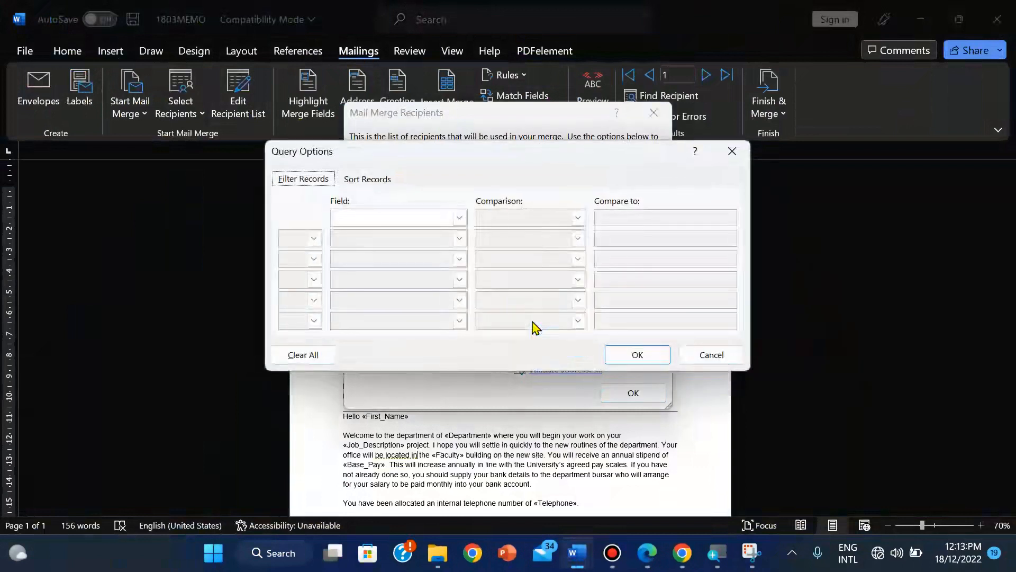
{"action": "left_click", "coordinate": [459, 217]}
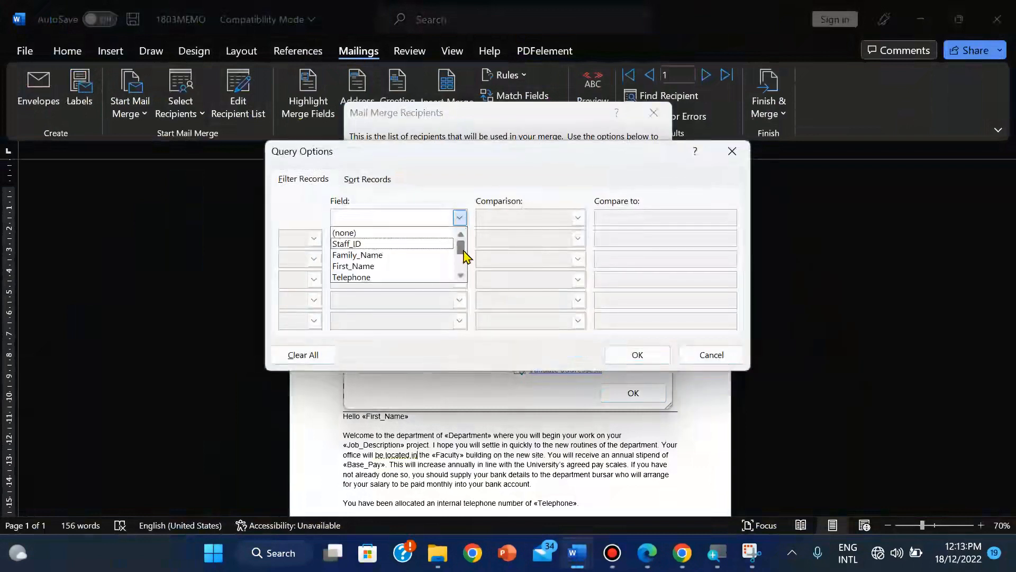
{"action": "left_click_drag", "start_coordinate": [463, 253], "coordinate": [463, 270]}
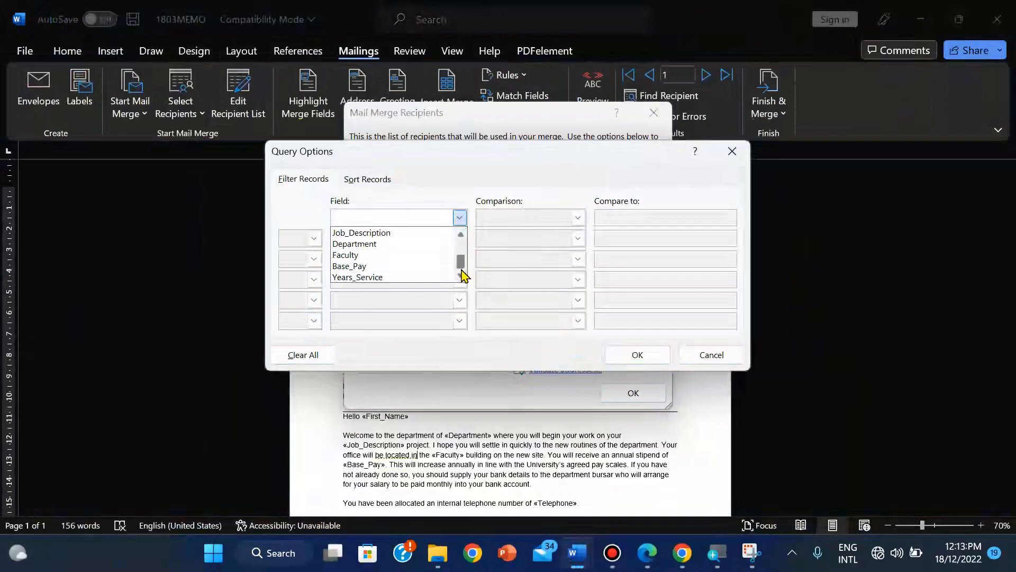
{"action": "left_click", "coordinate": [413, 277]}
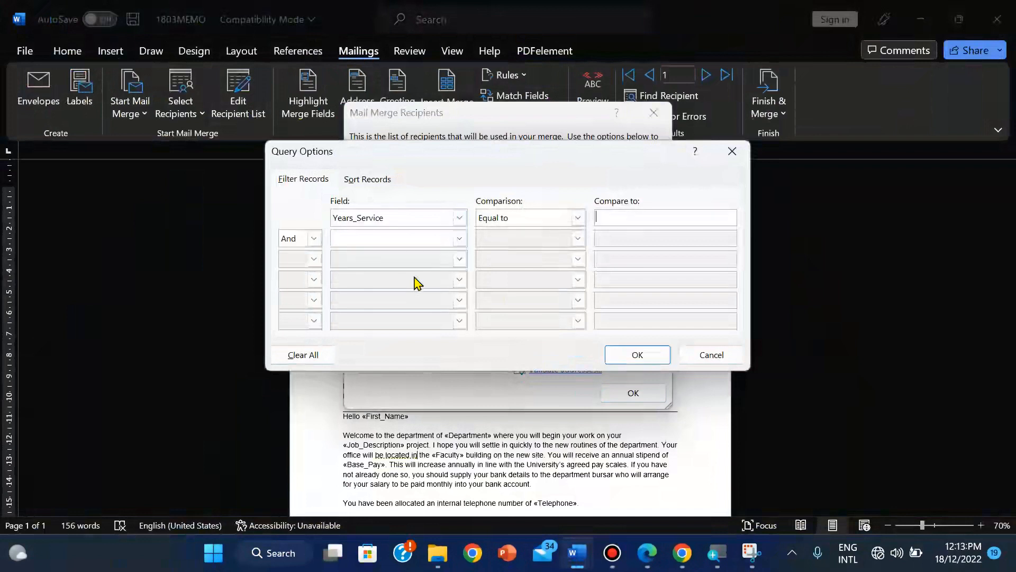
{"action": "left_click", "coordinate": [603, 220]}
{"action": "type", "text": "1"}
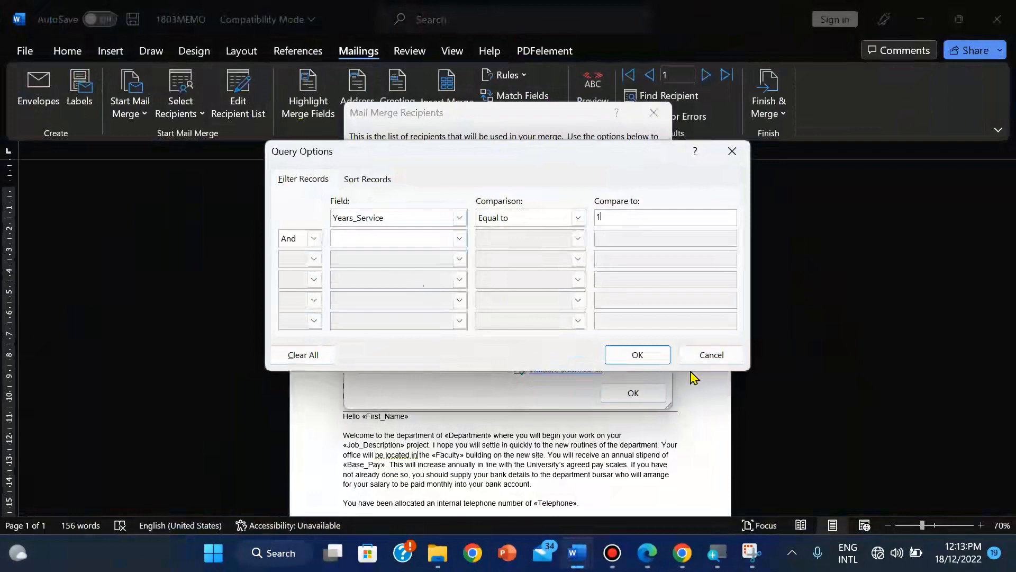
{"action": "left_click", "coordinate": [649, 555]}
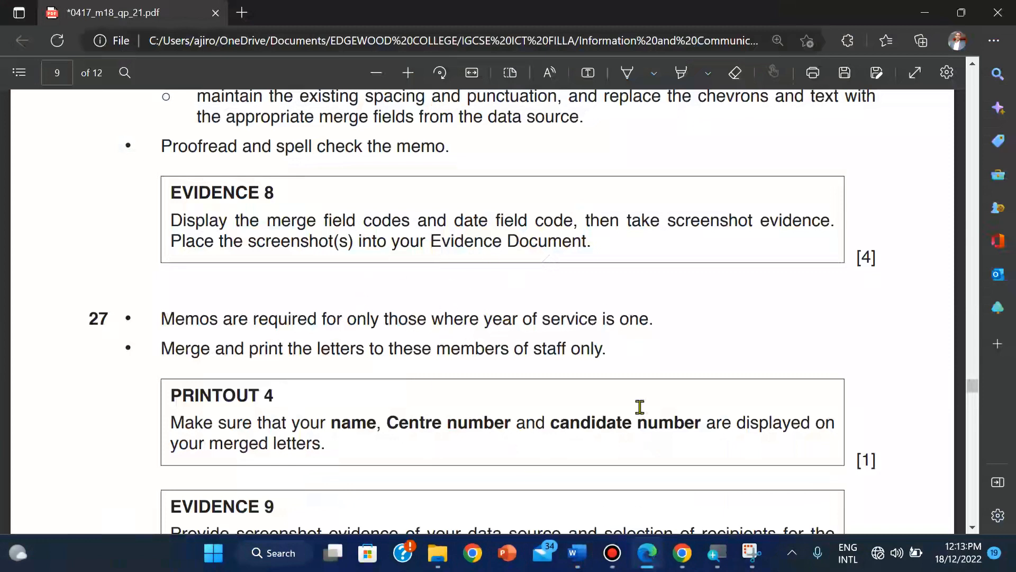
{"action": "mouse_move", "coordinate": [573, 562]}
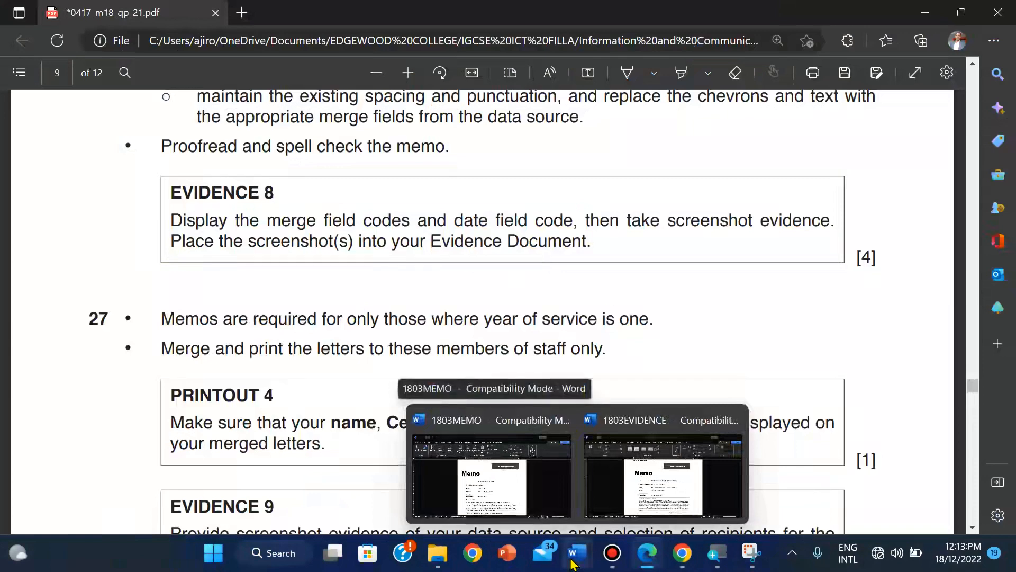
Step: Apply the Years_Service equal to 1 filter and review the four remaining recipients
{"action": "left_click", "coordinate": [492, 477]}
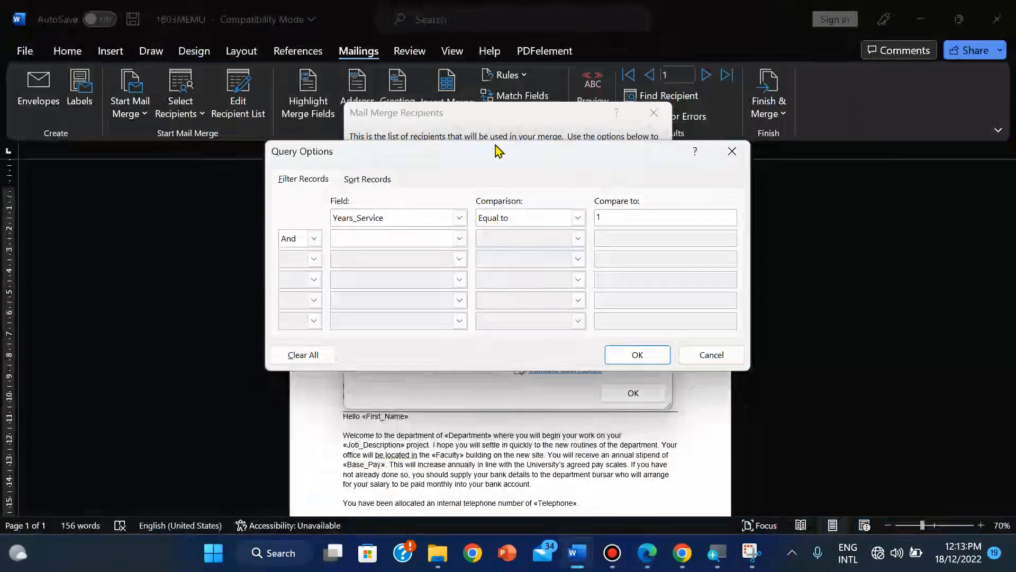
{"action": "left_click", "coordinate": [578, 218]}
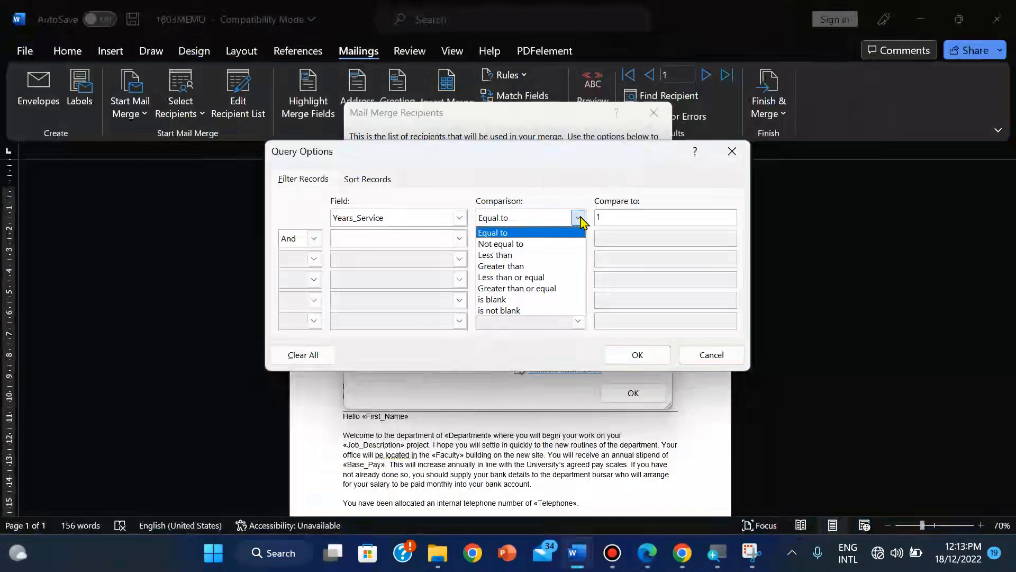
{"action": "left_click", "coordinate": [578, 217]}
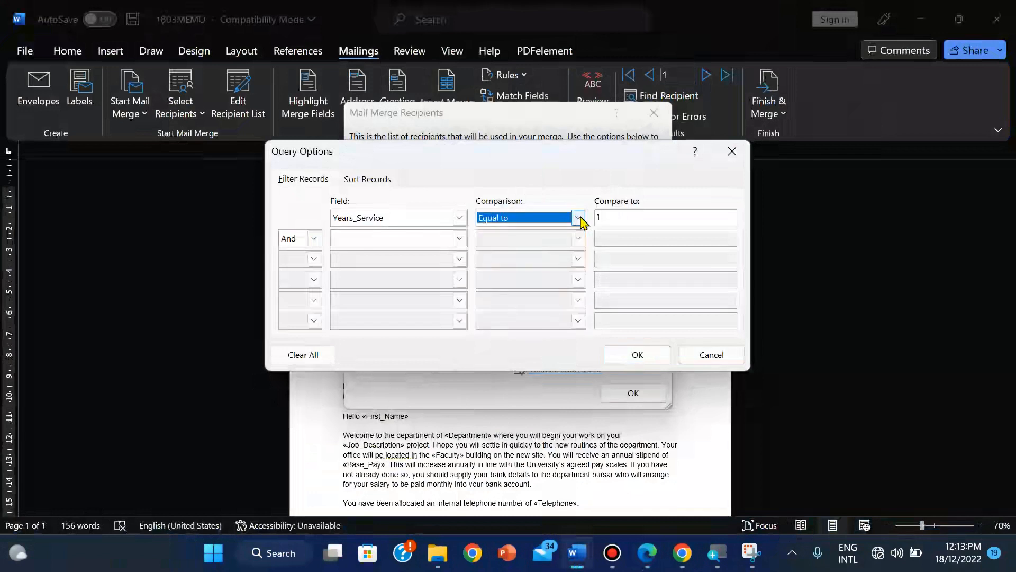
{"action": "left_click", "coordinate": [634, 355]}
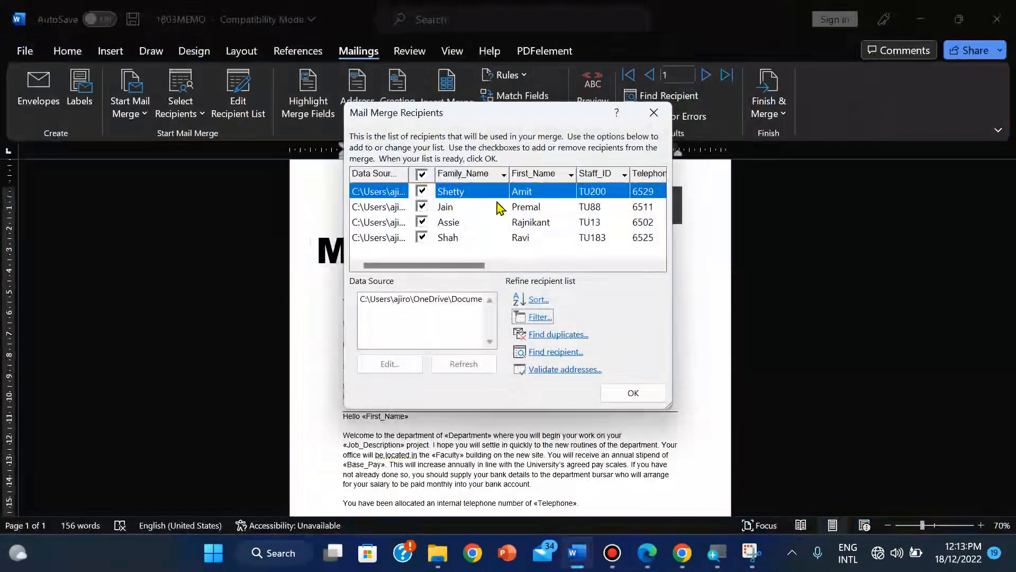
{"action": "left_click_drag", "start_coordinate": [452, 265], "coordinate": [624, 295]}
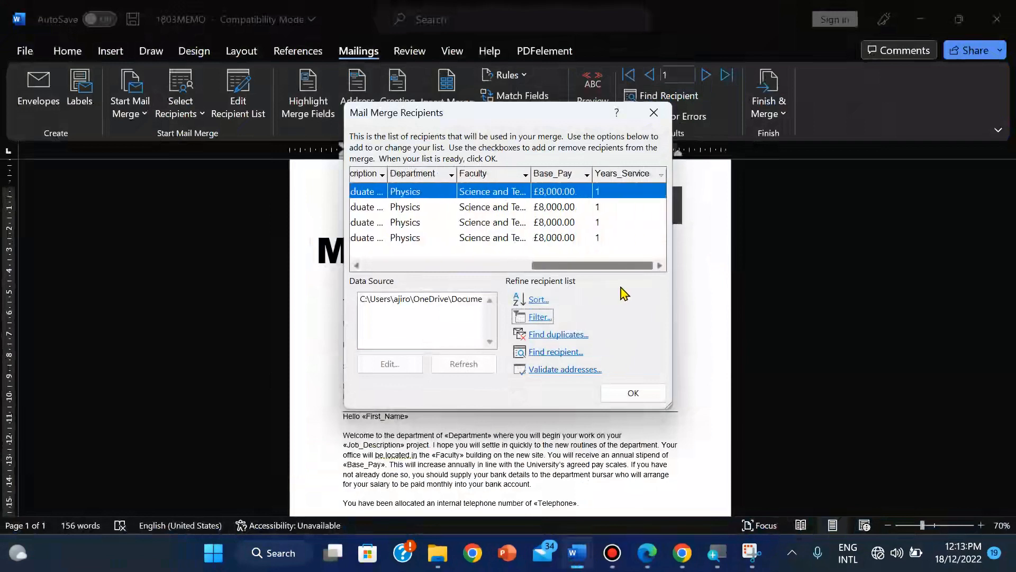
{"action": "left_click_drag", "start_coordinate": [601, 267], "coordinate": [397, 265]}
{"action": "left_click", "coordinate": [636, 396]}
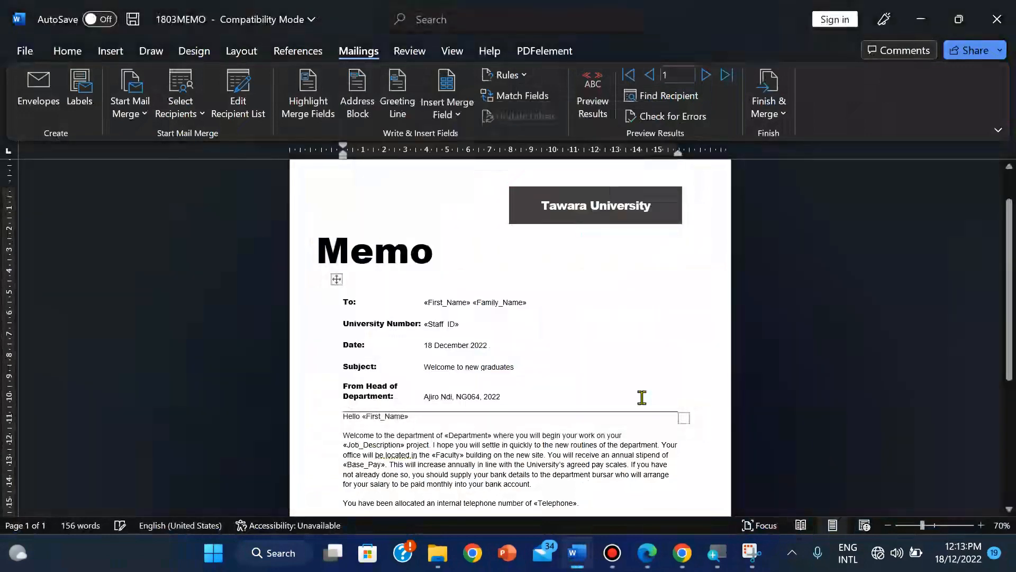
{"action": "left_click", "coordinate": [647, 566]}
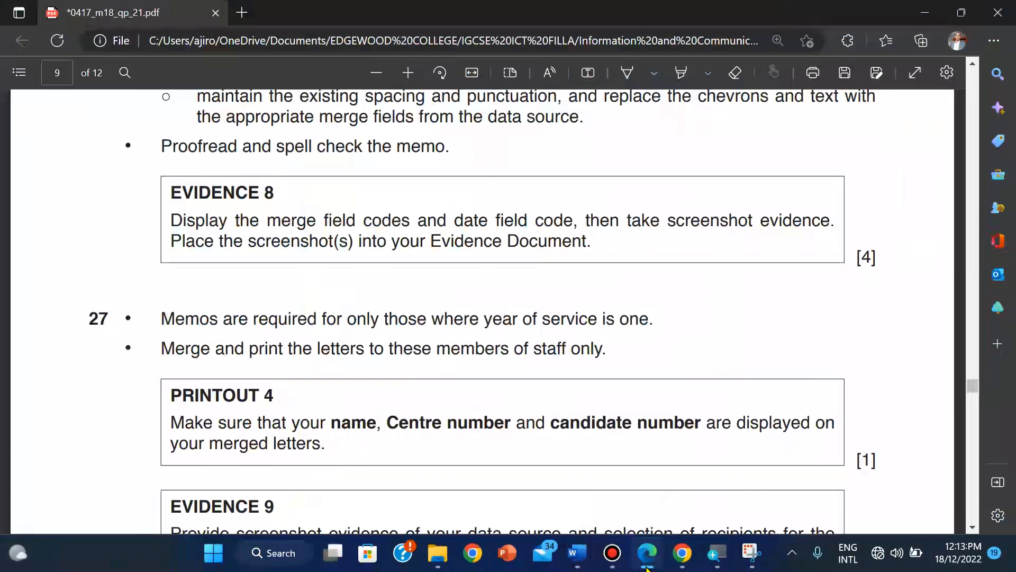
Step: Return from the exam paper to the filtered 1803MEMO memo in Word
{"action": "mouse_move", "coordinate": [576, 554]}
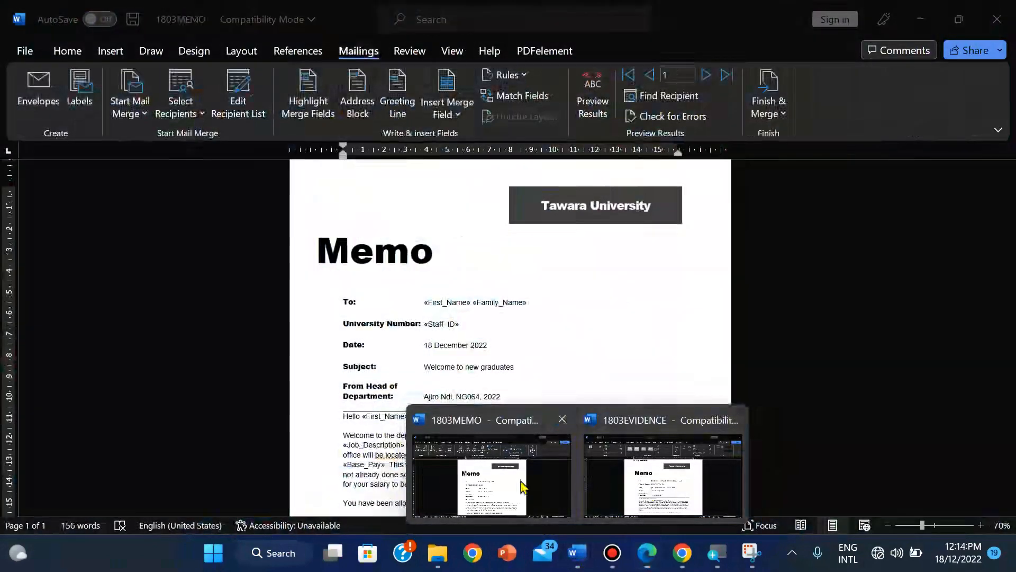
{"action": "left_click", "coordinate": [521, 484]}
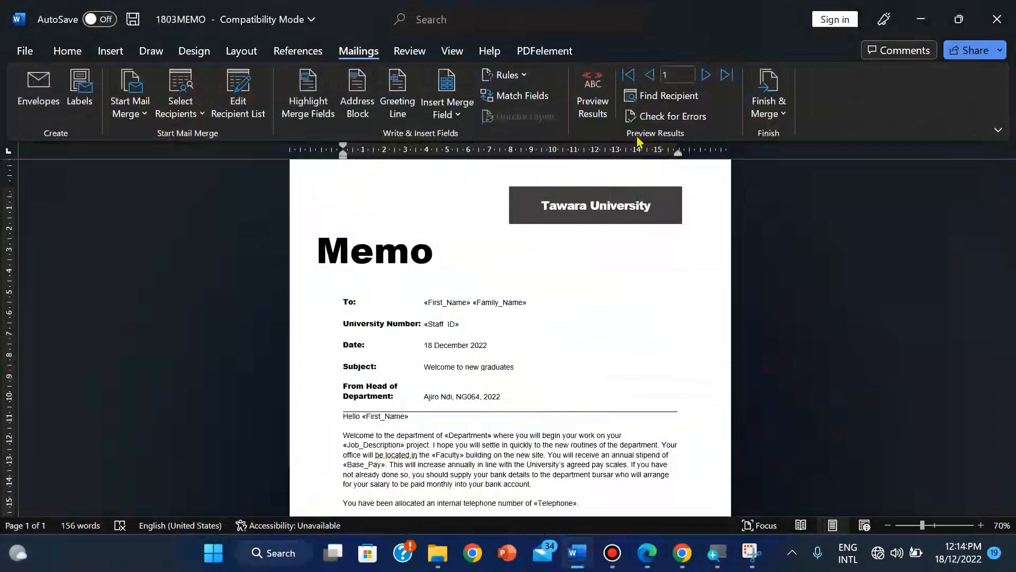
Step: Preview the memo with recipient data and zoom the page to 120%
{"action": "left_click", "coordinate": [607, 110]}
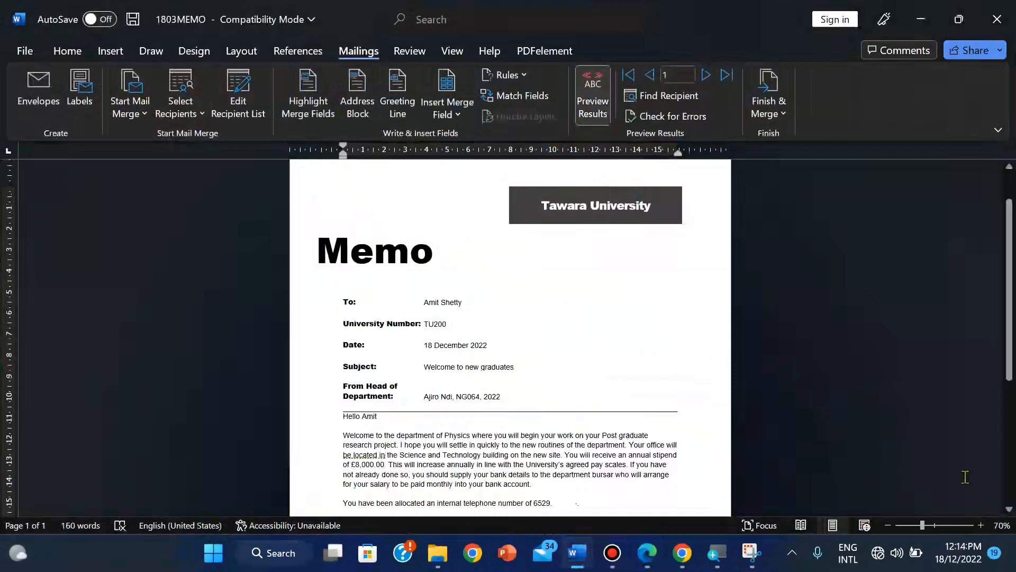
{"action": "left_click", "coordinate": [980, 524]}
{"action": "left_click", "coordinate": [981, 525]}
{"action": "left_click", "coordinate": [981, 525]}
{"action": "left_click", "coordinate": [981, 524]}
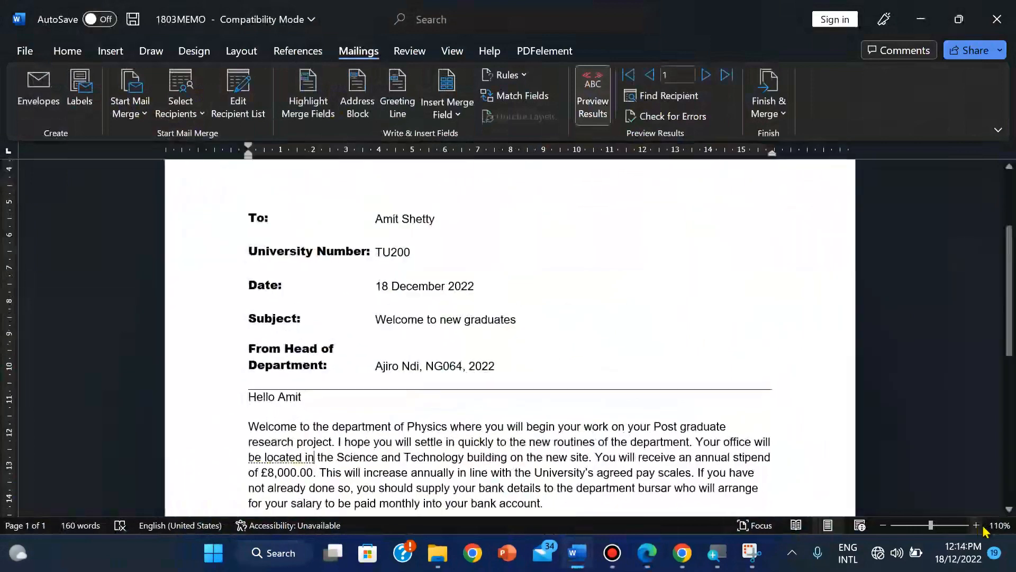
{"action": "left_click", "coordinate": [984, 526]}
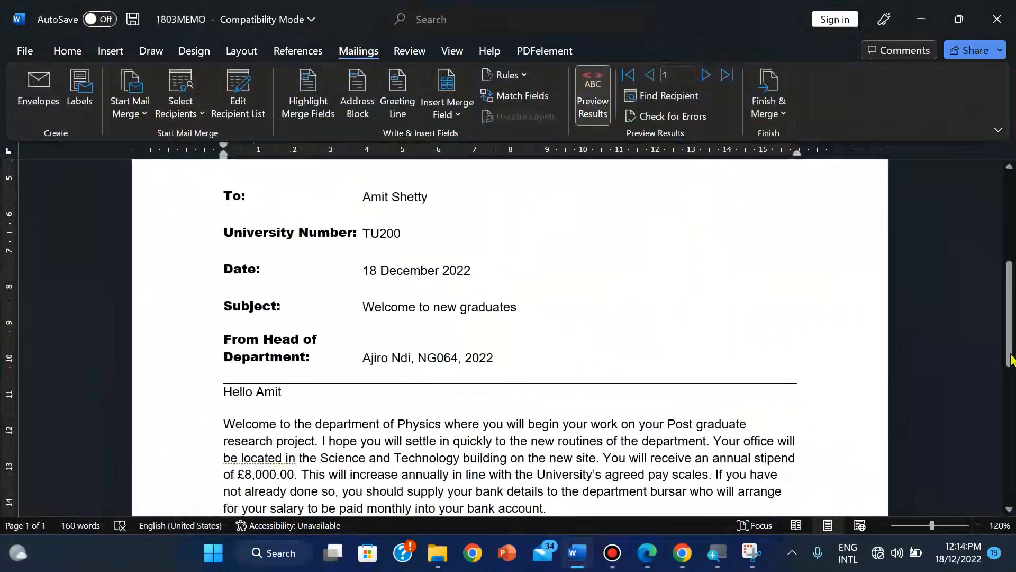
{"action": "scroll", "coordinate": [1004, 274], "scroll_direction": "up", "scroll_amount": 2}
{"action": "scroll", "coordinate": [1004, 274], "scroll_direction": "down", "scroll_amount": 1}
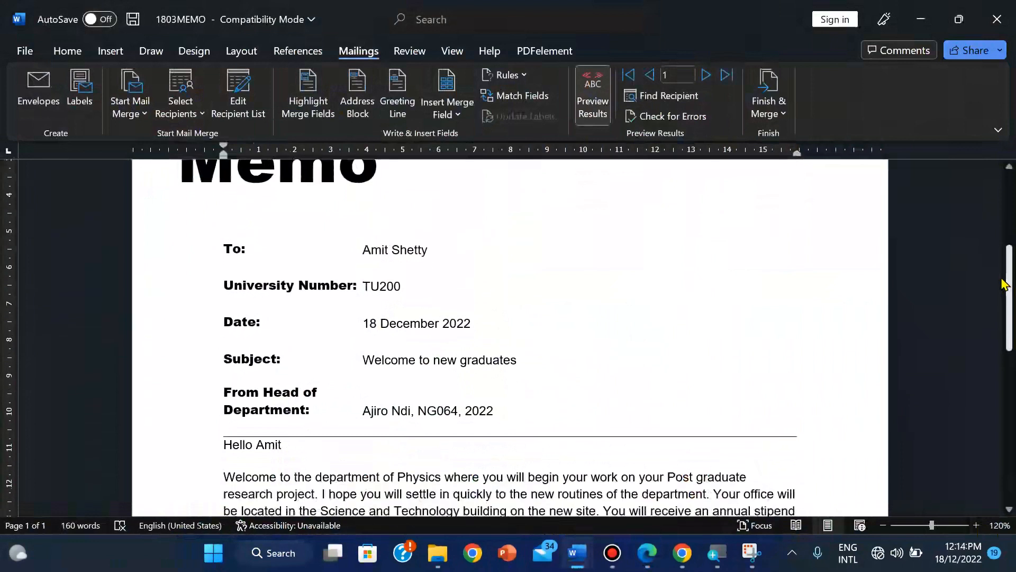
Step: Step forward three records and back to the first, then turn off the preview
{"action": "left_click", "coordinate": [707, 75]}
{"action": "left_click", "coordinate": [707, 75]}
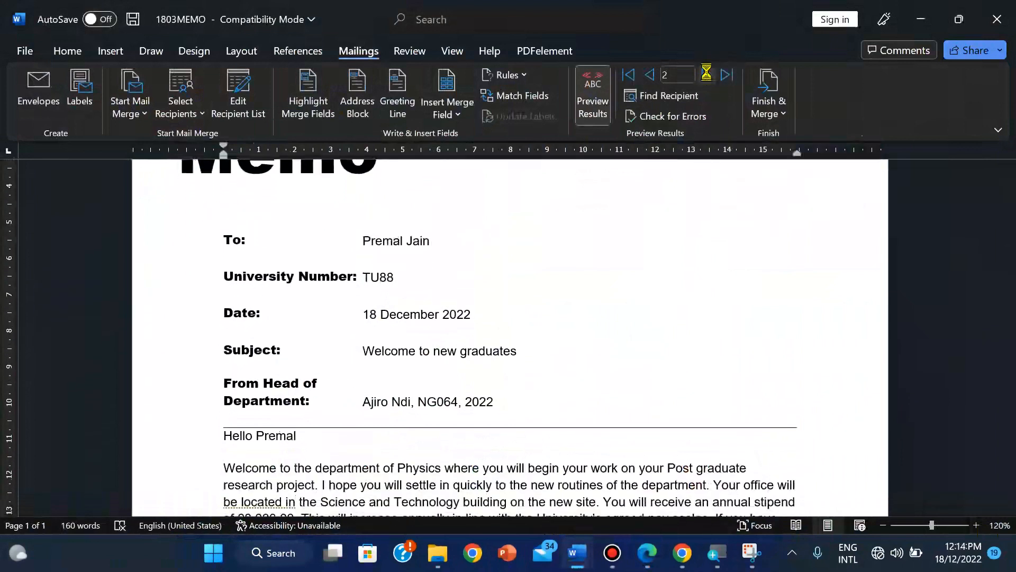
{"action": "left_click", "coordinate": [707, 76]}
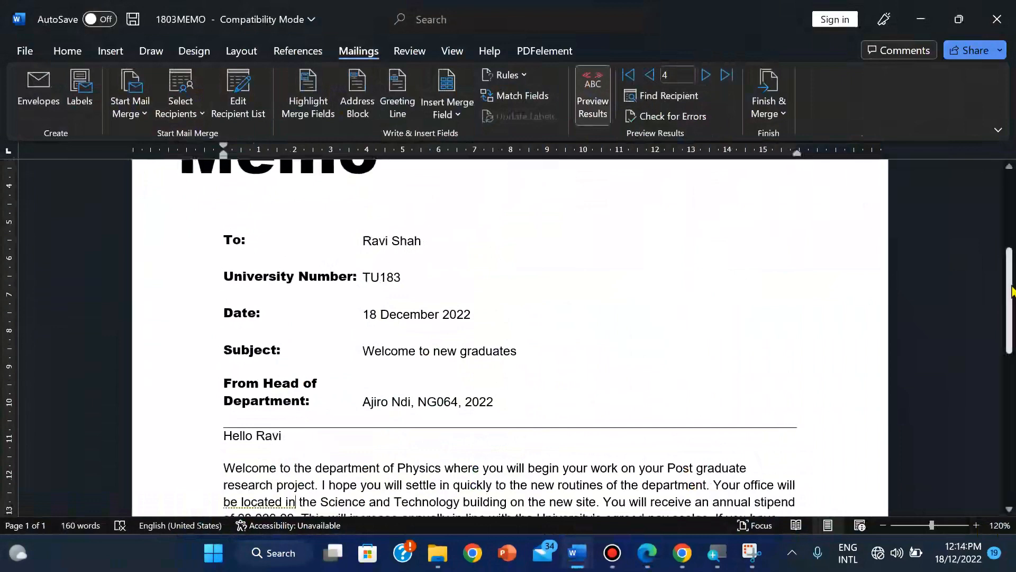
{"action": "scroll", "coordinate": [1011, 324], "scroll_direction": "down", "scroll_amount": 2}
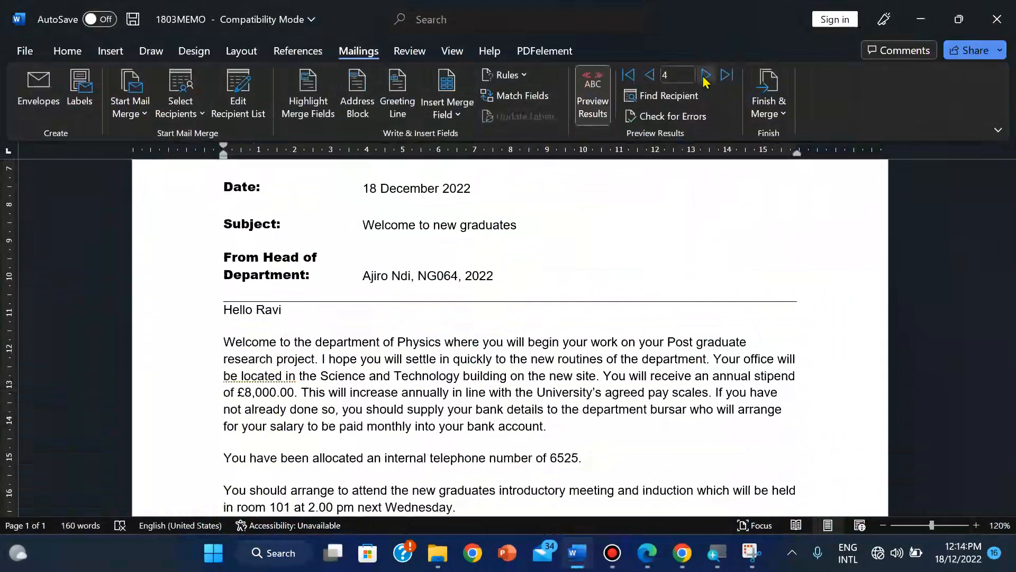
{"action": "left_click", "coordinate": [646, 80]}
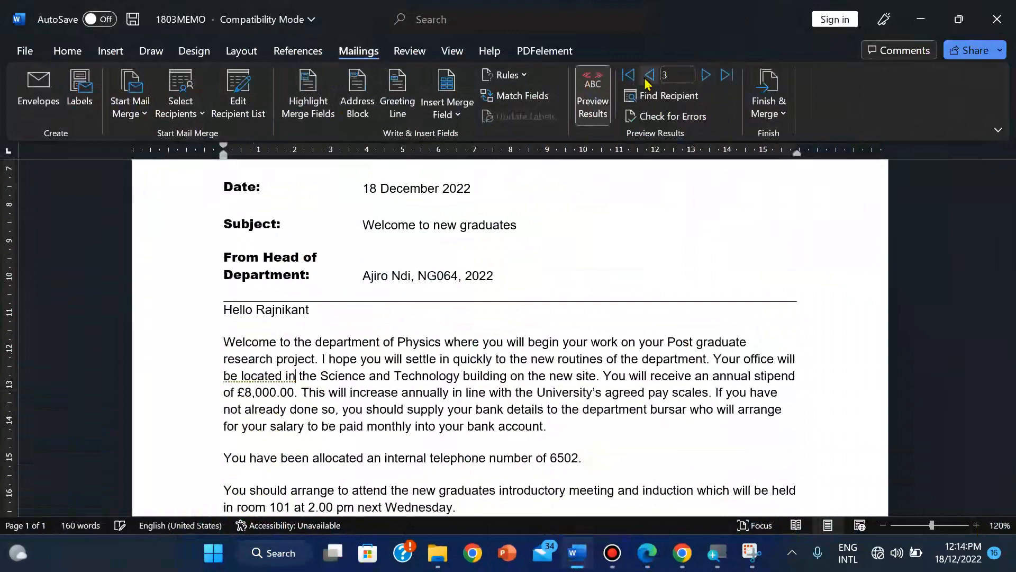
{"action": "left_click", "coordinate": [647, 80]}
{"action": "left_click", "coordinate": [647, 80]}
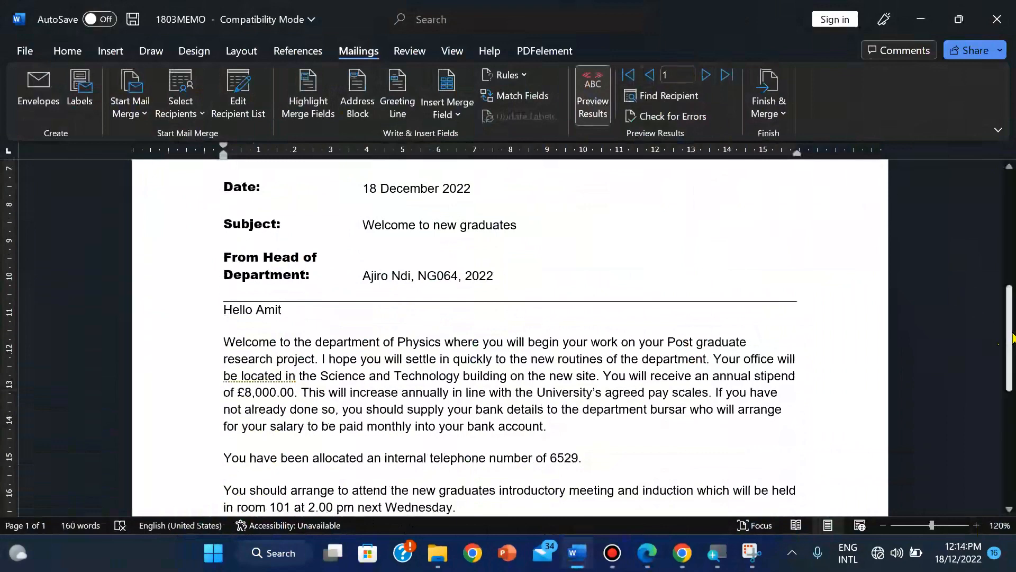
{"action": "scroll", "coordinate": [1001, 337], "scroll_direction": "up", "scroll_amount": 3}
{"action": "left_click", "coordinate": [606, 78]}
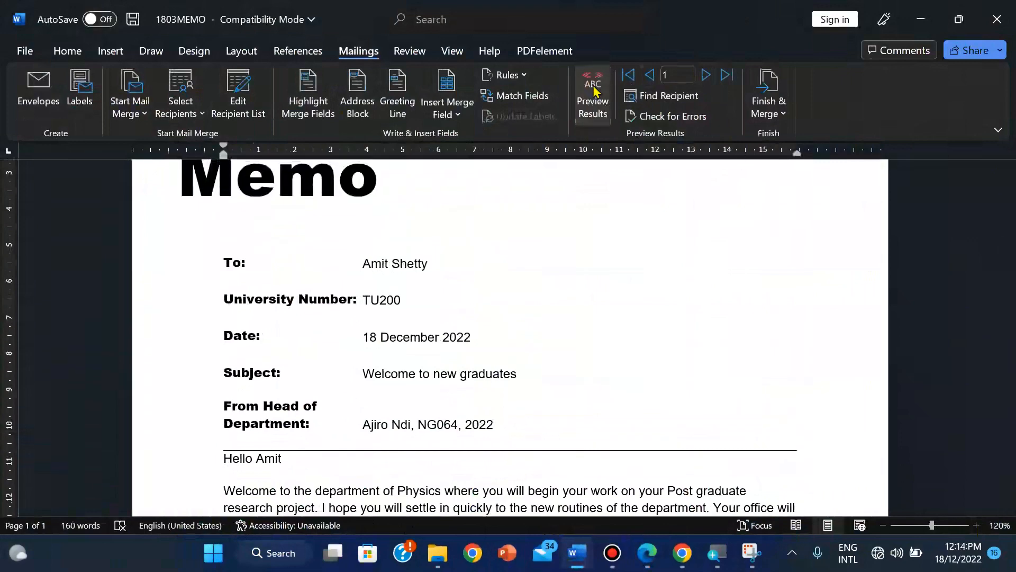
{"action": "left_click", "coordinate": [769, 109]}
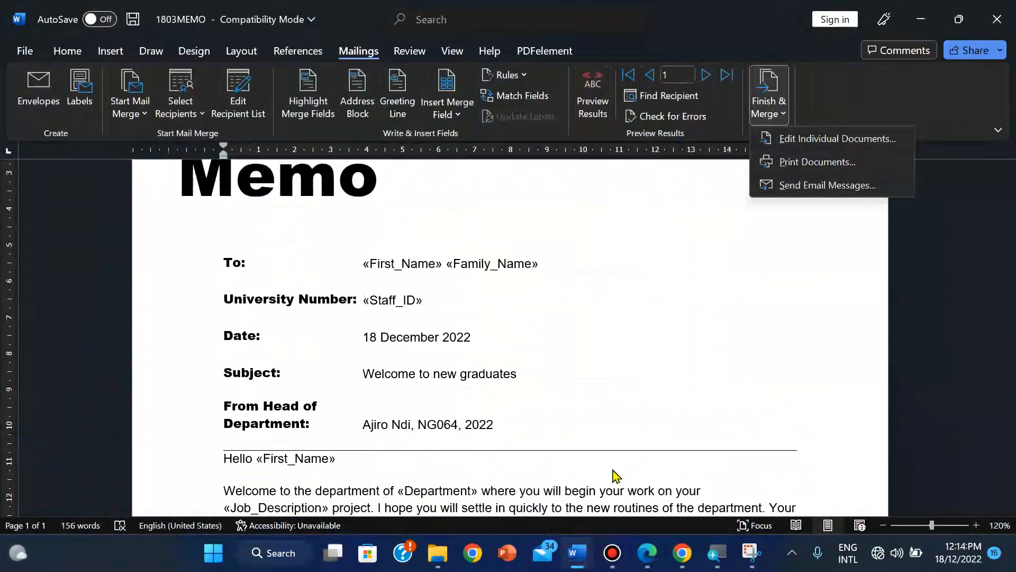
{"action": "left_click", "coordinate": [644, 565]}
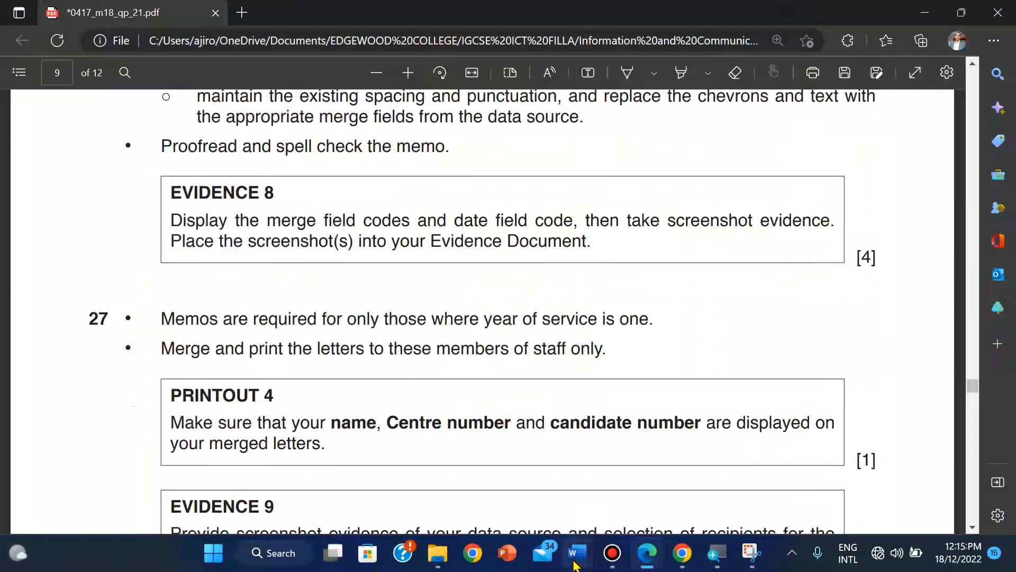
{"action": "mouse_move", "coordinate": [577, 552]}
{"action": "left_click", "coordinate": [516, 498]}
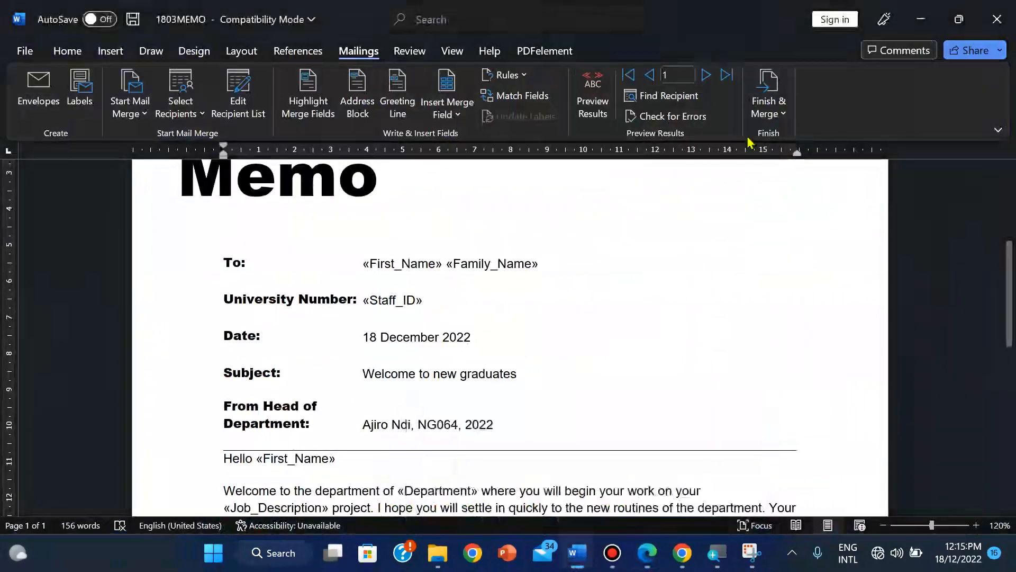
Step: Print the merged memos for all records to Microsoft Print to PDF
{"action": "left_click", "coordinate": [764, 106]}
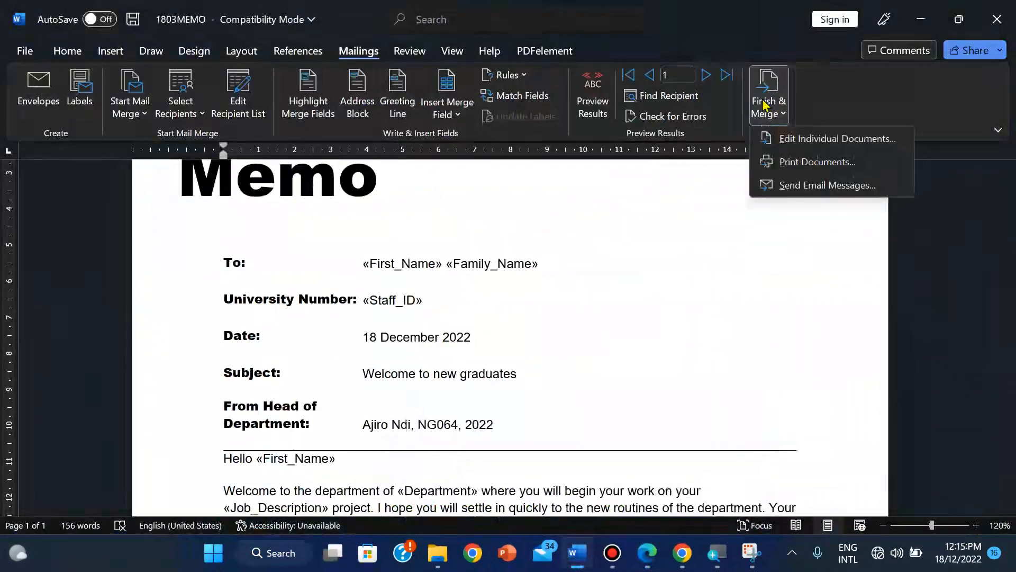
{"action": "left_click", "coordinate": [781, 163]}
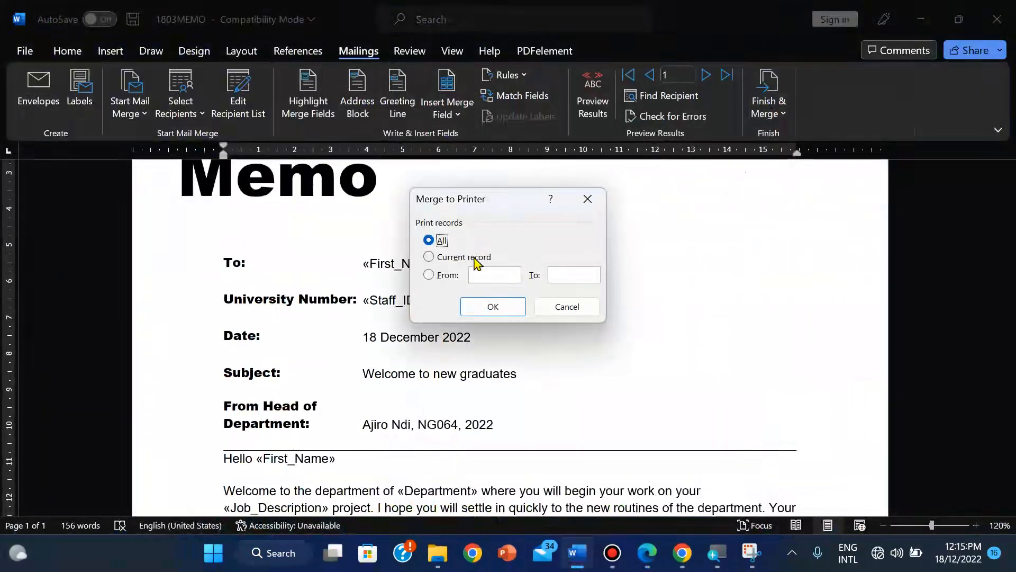
{"action": "left_click", "coordinate": [495, 311]}
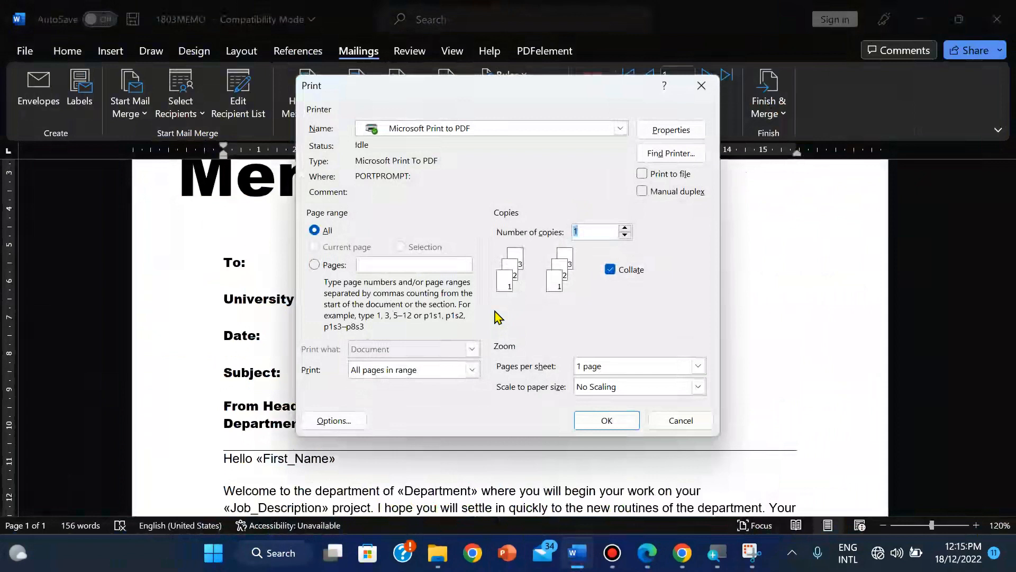
{"action": "left_click", "coordinate": [595, 418]}
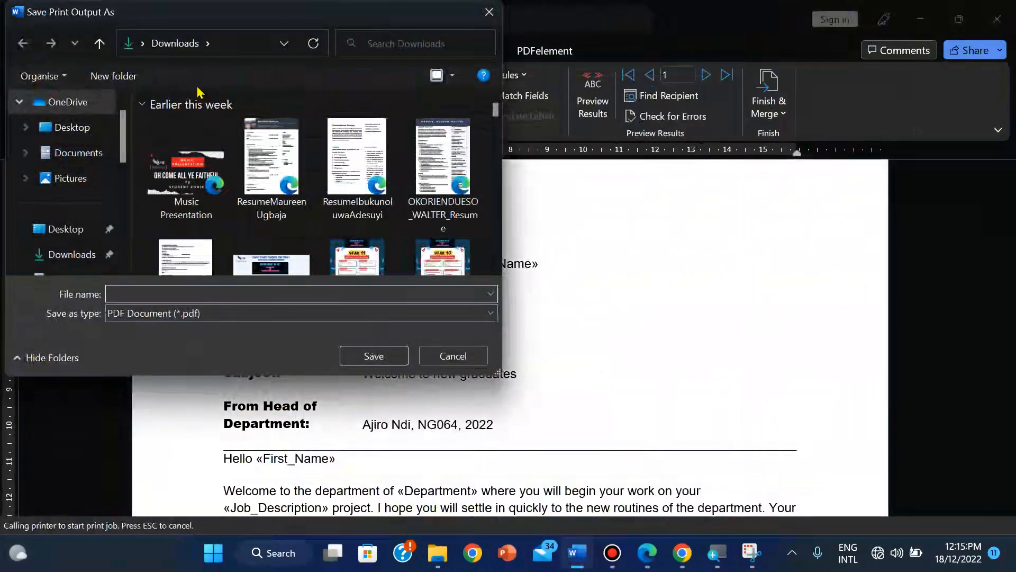
Step: Browse the PDF save location to Documents > EDGEWOOD COLLEGE > IGCSE ICT FILLA
{"action": "left_click_drag", "start_coordinate": [129, 125], "coordinate": [127, 151]}
{"action": "left_click", "coordinate": [79, 177]}
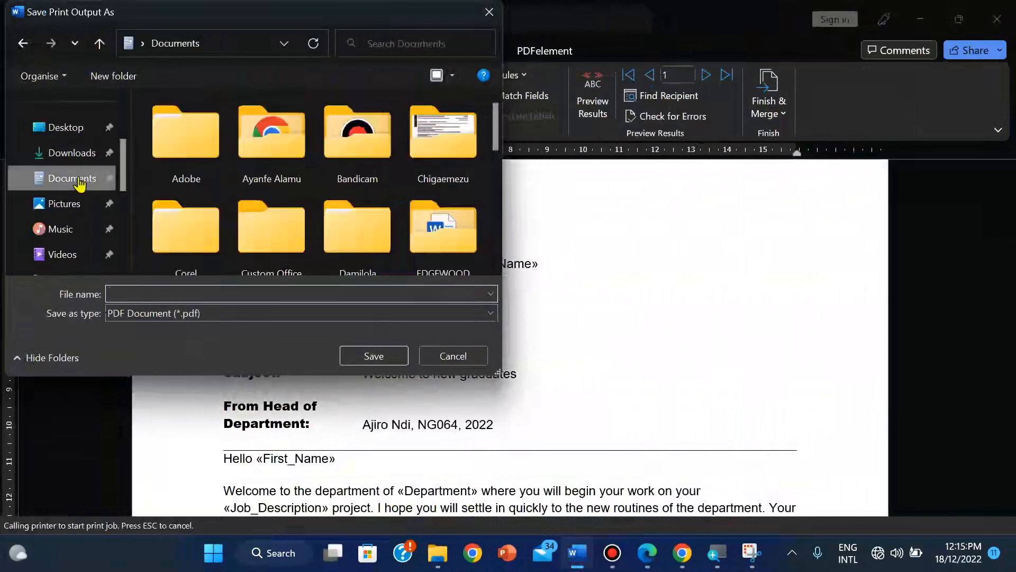
{"action": "double_click", "coordinate": [427, 230]}
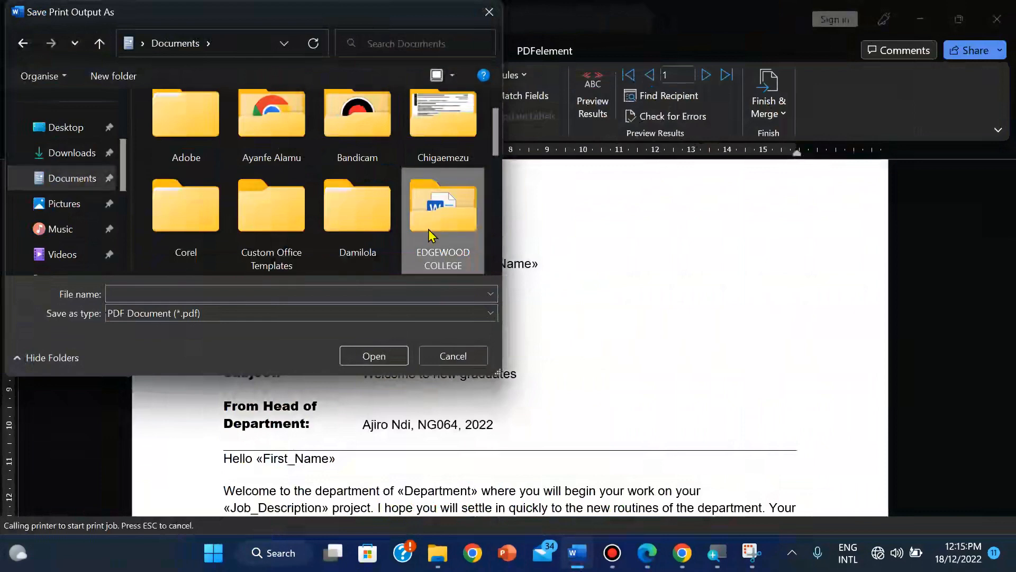
{"action": "left_click", "coordinate": [422, 250]}
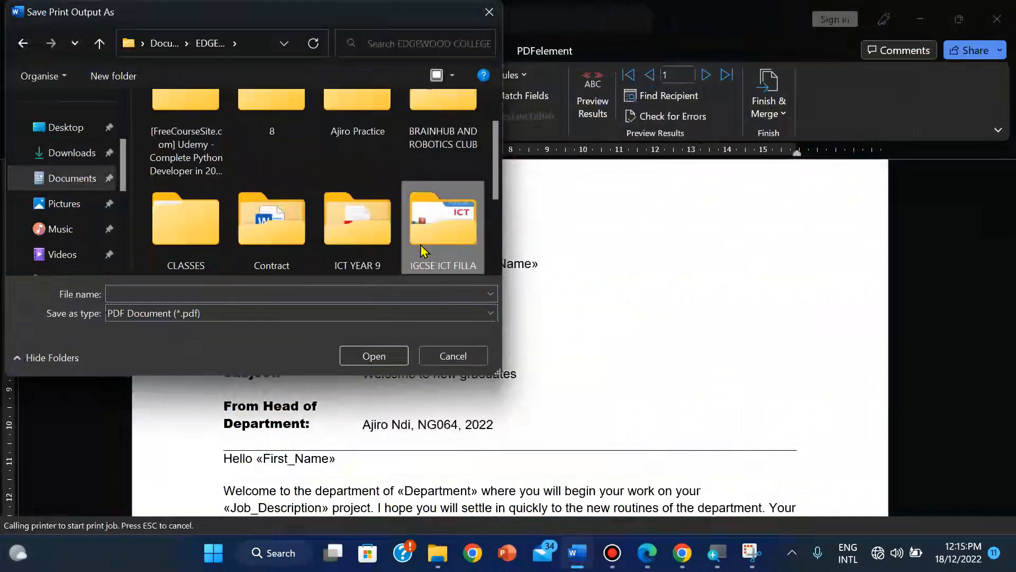
{"action": "double_click", "coordinate": [420, 245]}
{"action": "double_click", "coordinate": [155, 270]}
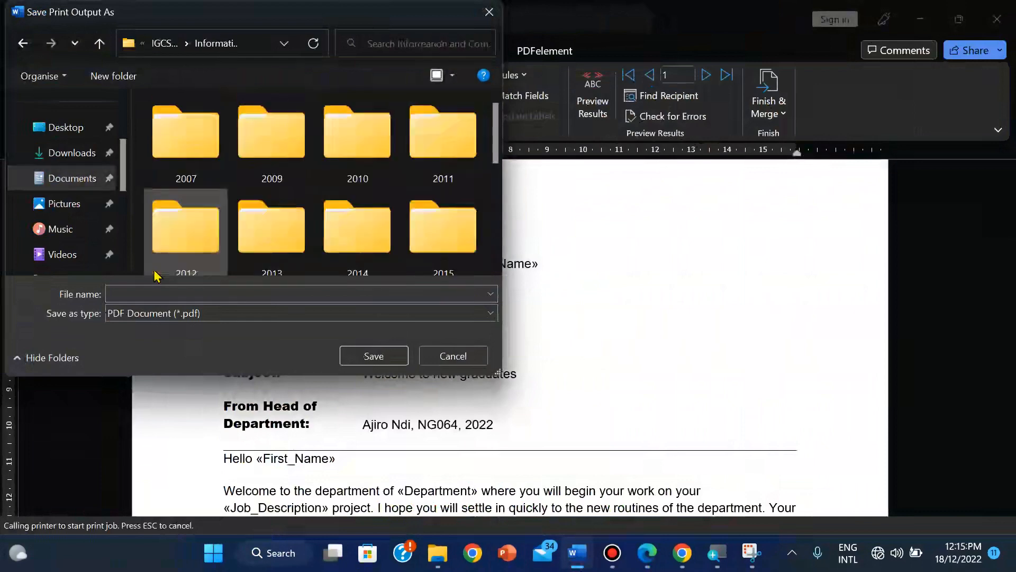
{"action": "left_click", "coordinate": [353, 267]}
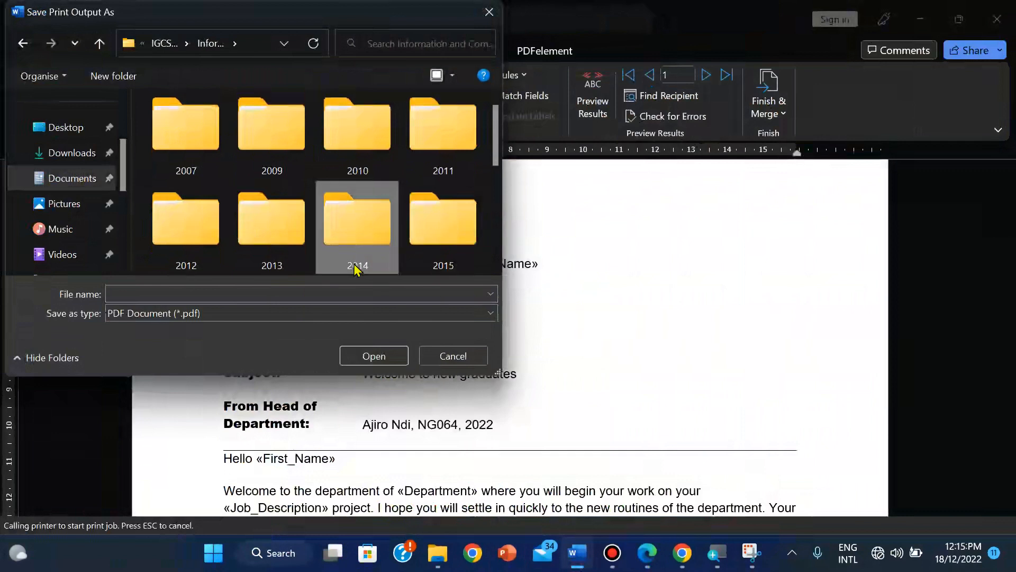
Step: Open 2018 > 2018 Feb_March > 0417_m18_sf_21 > confidential source files, then bring up the Edge paper
{"action": "scroll", "coordinate": [355, 269], "scroll_direction": "down", "scroll_amount": 5}
{"action": "scroll", "coordinate": [354, 270], "scroll_direction": "up", "scroll_amount": 1}
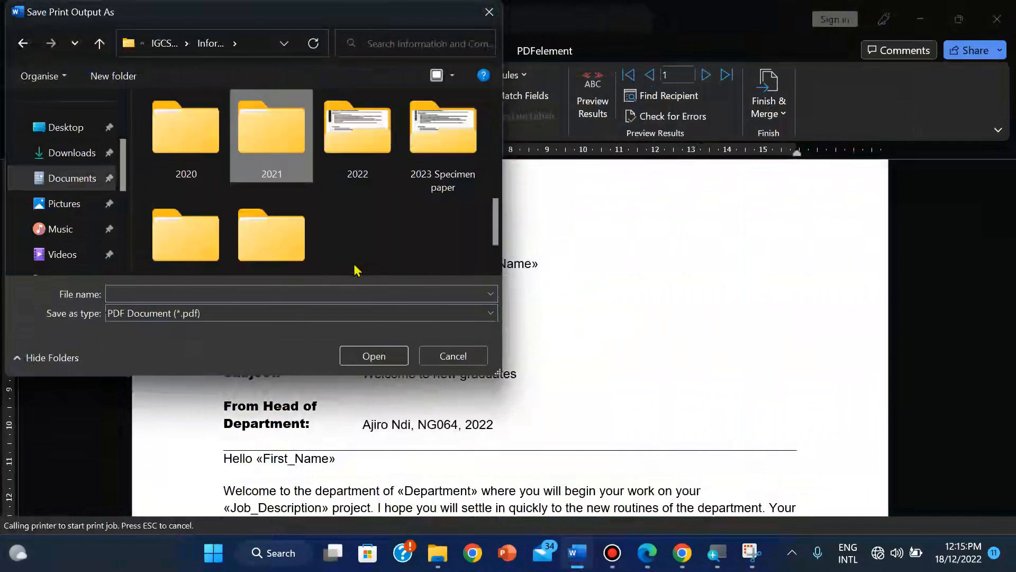
{"action": "scroll", "coordinate": [352, 265], "scroll_direction": "up", "scroll_amount": 2}
{"action": "double_click", "coordinate": [379, 143]}
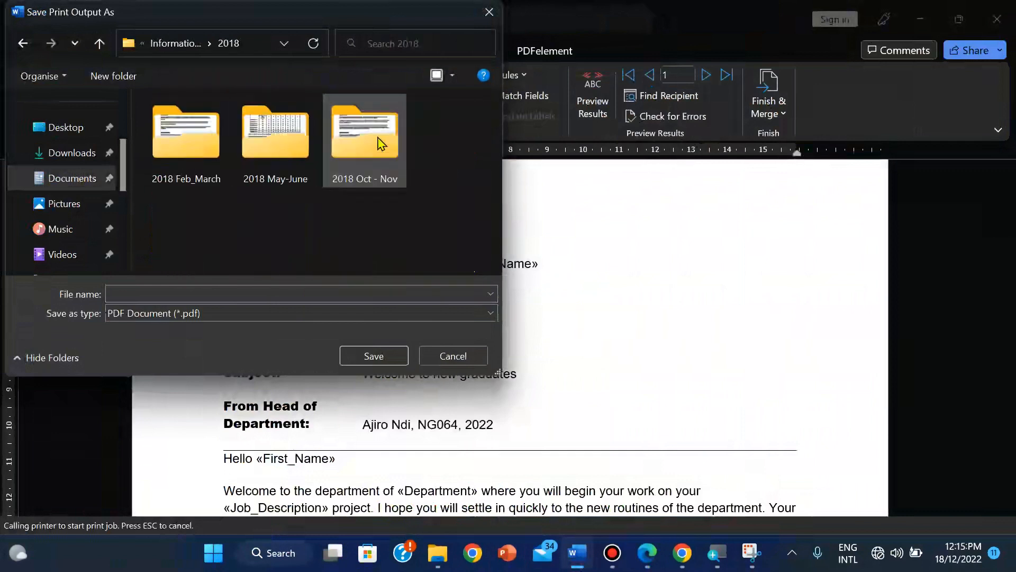
{"action": "left_click", "coordinate": [170, 150]}
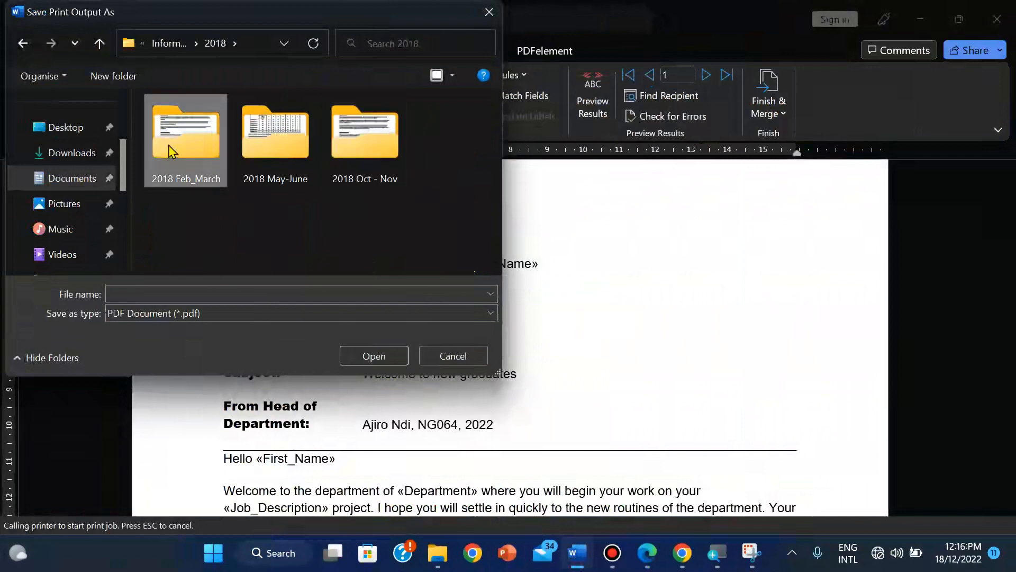
{"action": "double_click", "coordinate": [170, 150]}
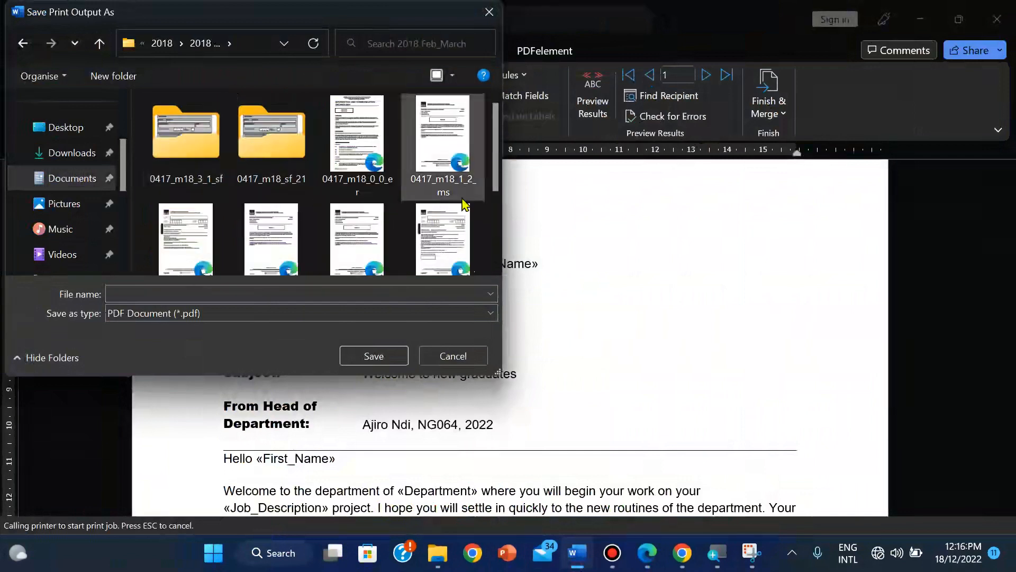
{"action": "double_click", "coordinate": [255, 144]}
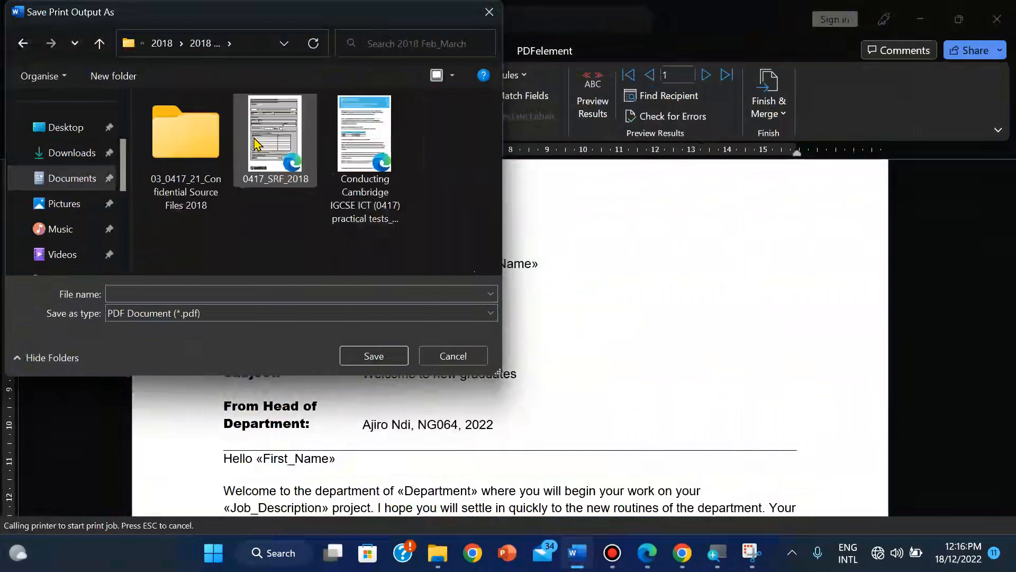
{"action": "left_click", "coordinate": [201, 154]}
{"action": "double_click", "coordinate": [201, 154]}
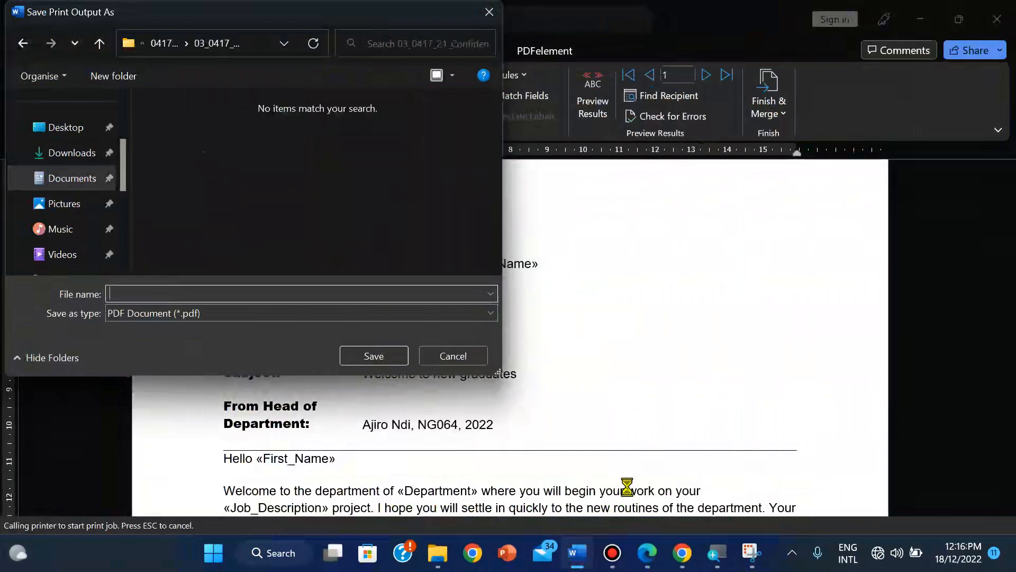
{"action": "left_click", "coordinate": [649, 551]}
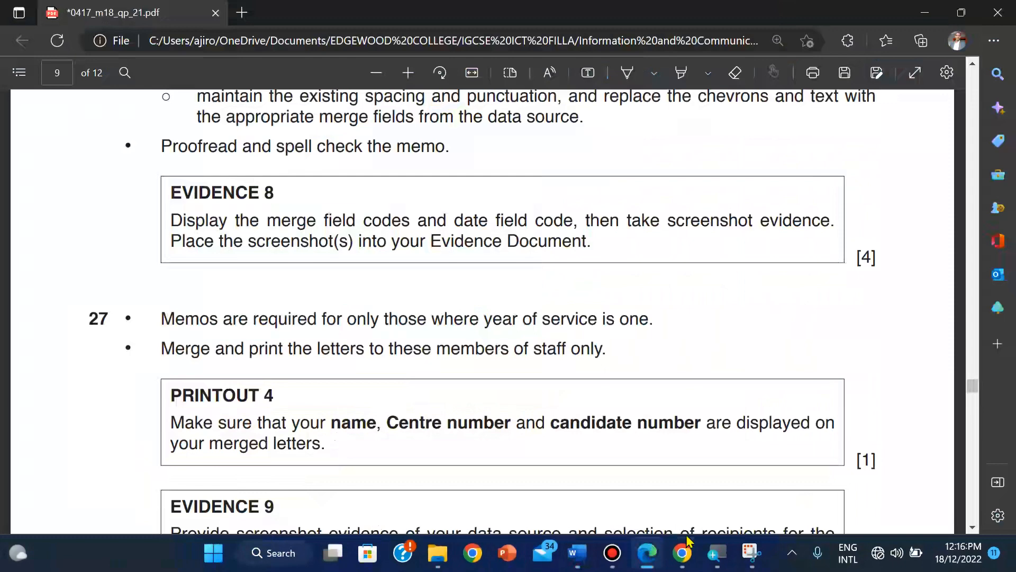
Step: Return to 1803MEMO, cancelling the PDF save and dismissing the merge failure message
{"action": "mouse_move", "coordinate": [585, 562]}
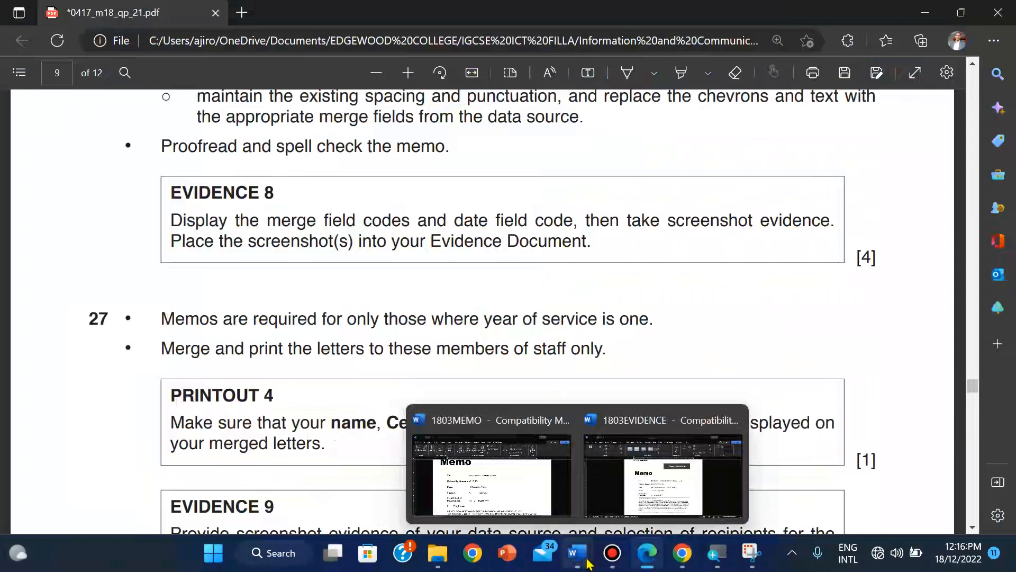
{"action": "left_click", "coordinate": [524, 495]}
{"action": "left_click", "coordinate": [455, 357]}
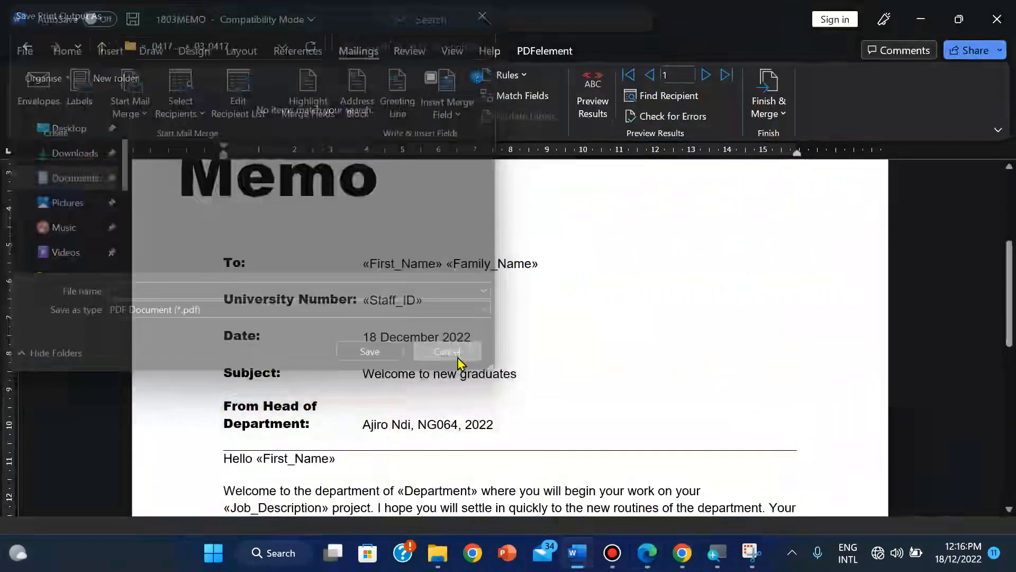
{"action": "left_click", "coordinate": [514, 320]}
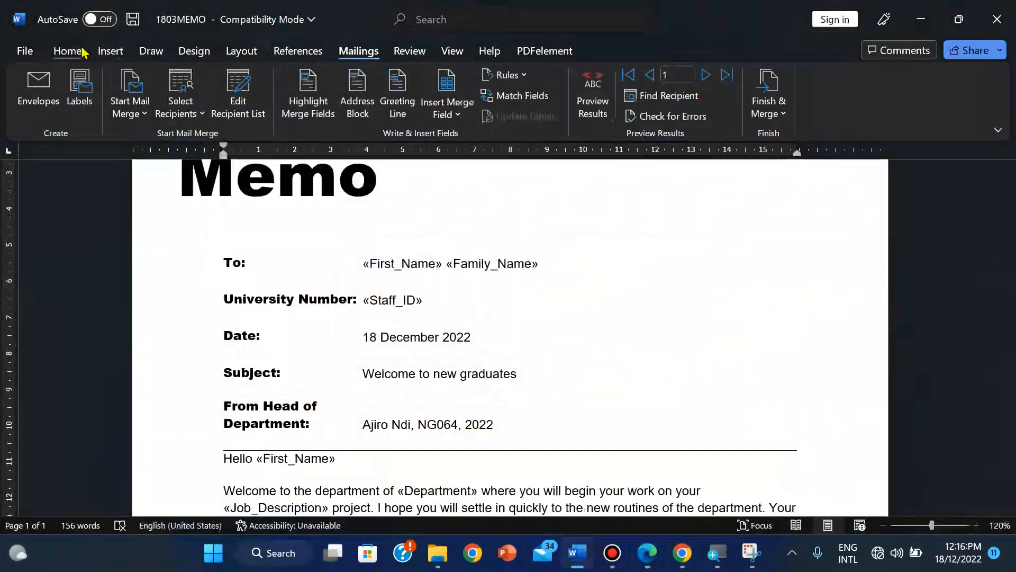
Step: Check the exam paper's printout requirements, then return to the memo's built-in header designs
{"action": "left_click", "coordinate": [108, 51]}
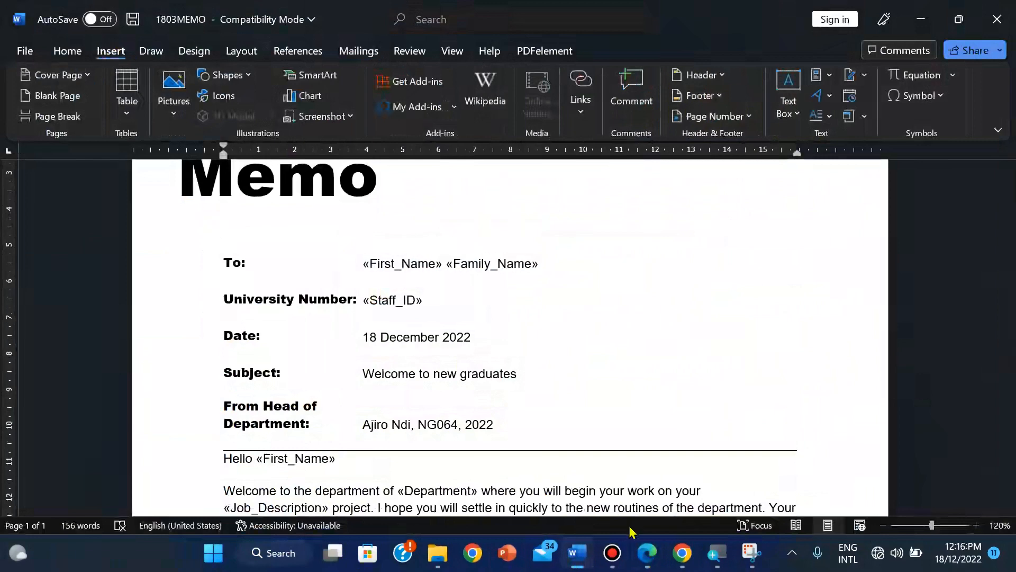
{"action": "left_click", "coordinate": [646, 555]}
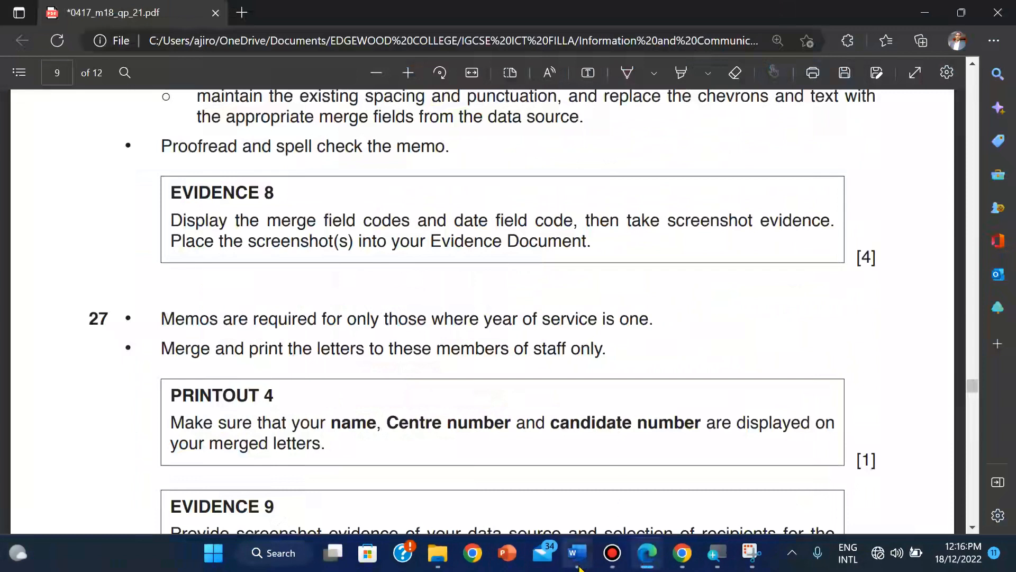
{"action": "mouse_move", "coordinate": [580, 567]}
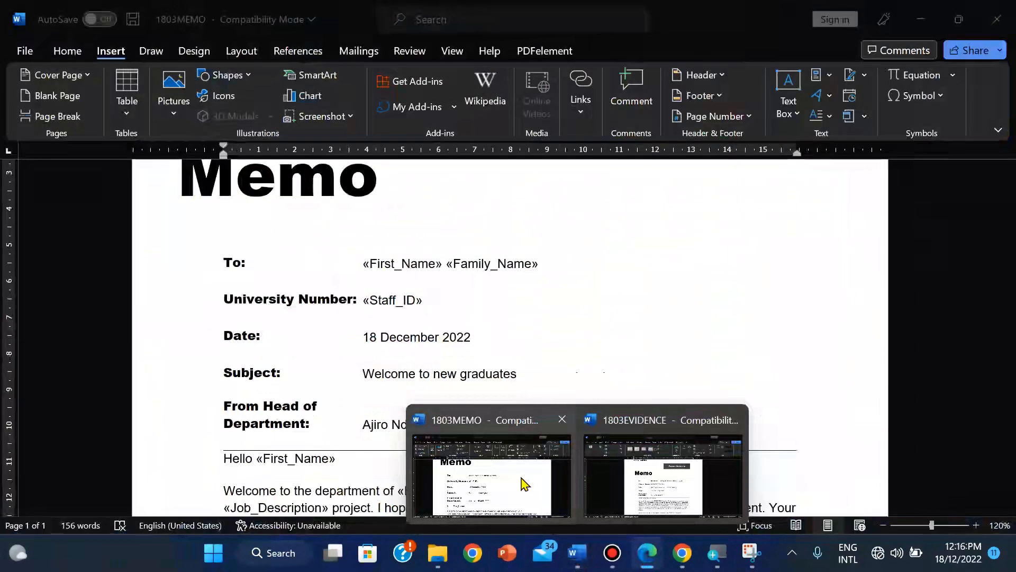
{"action": "left_click", "coordinate": [522, 481]}
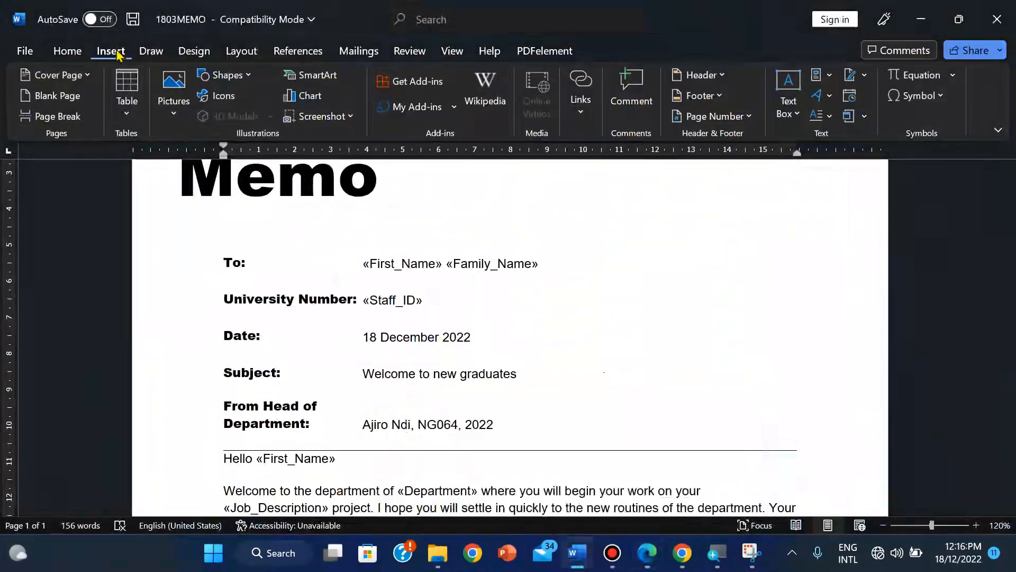
{"action": "left_click", "coordinate": [699, 74]}
Step: Add a Blank (Three Columns) header and type the candidate's name in the left placeholder
{"action": "left_click", "coordinate": [797, 246]}
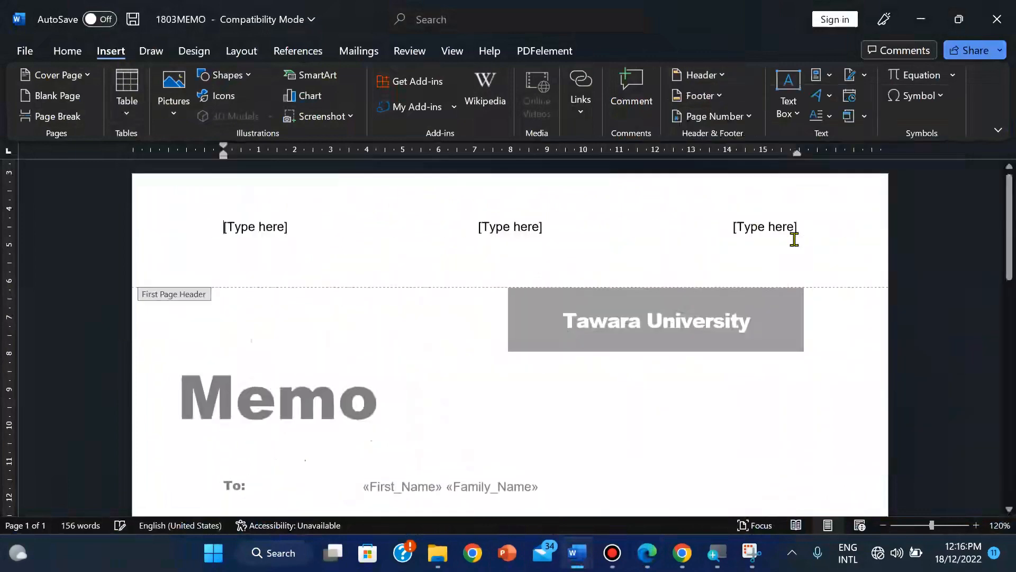
{"action": "left_click", "coordinate": [238, 229]}
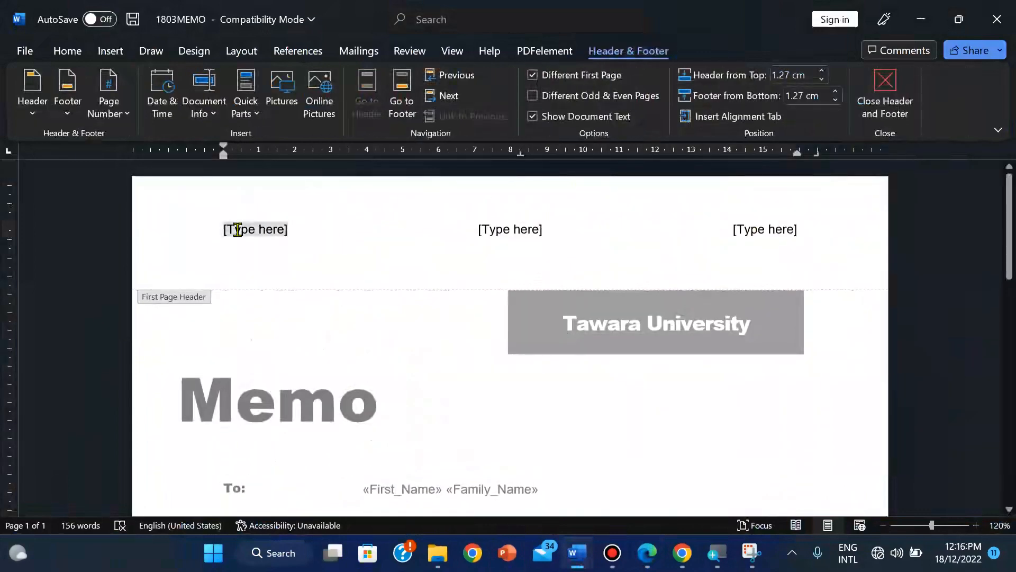
{"action": "left_click", "coordinate": [647, 553]}
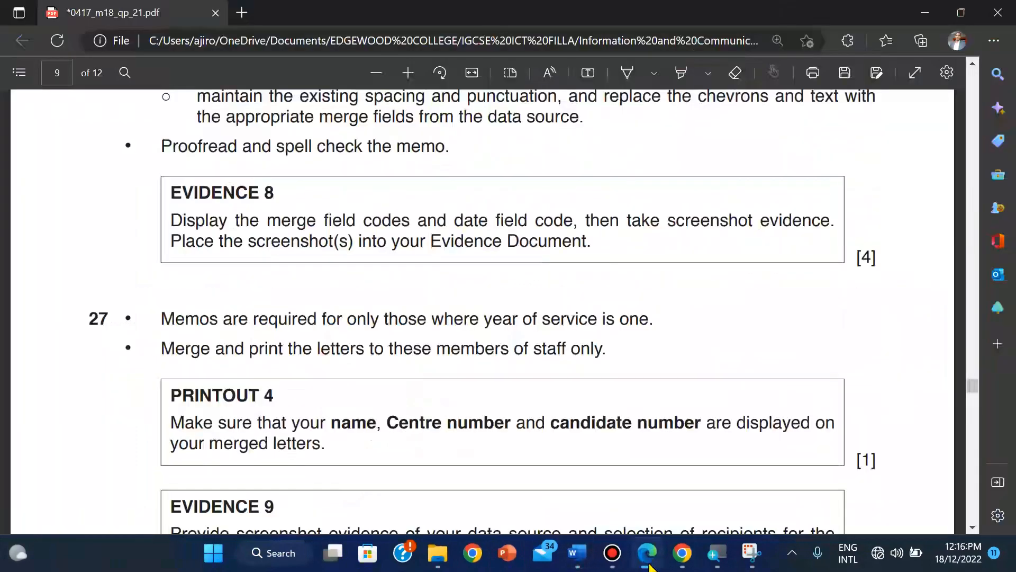
{"action": "left_click", "coordinate": [647, 553]}
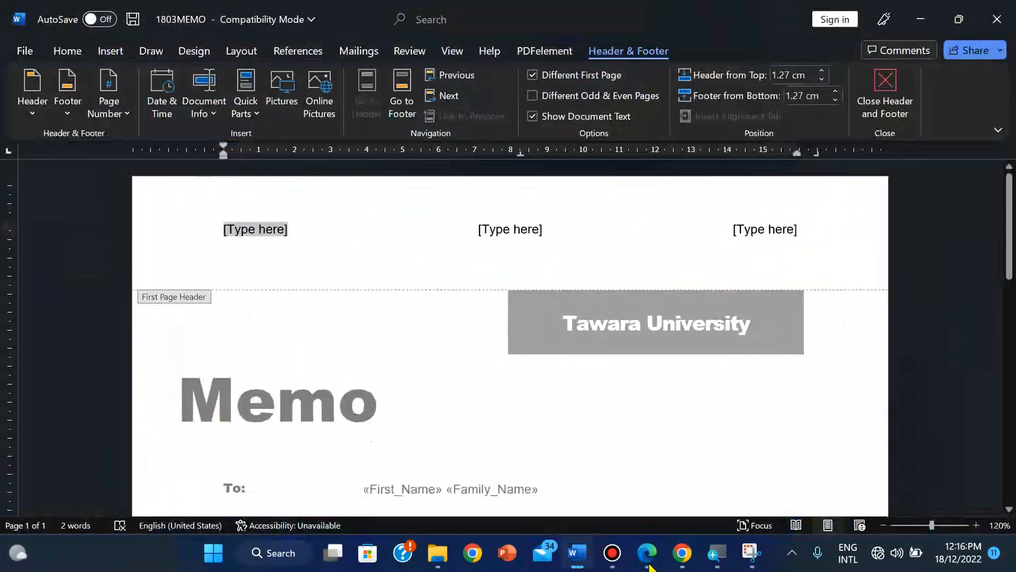
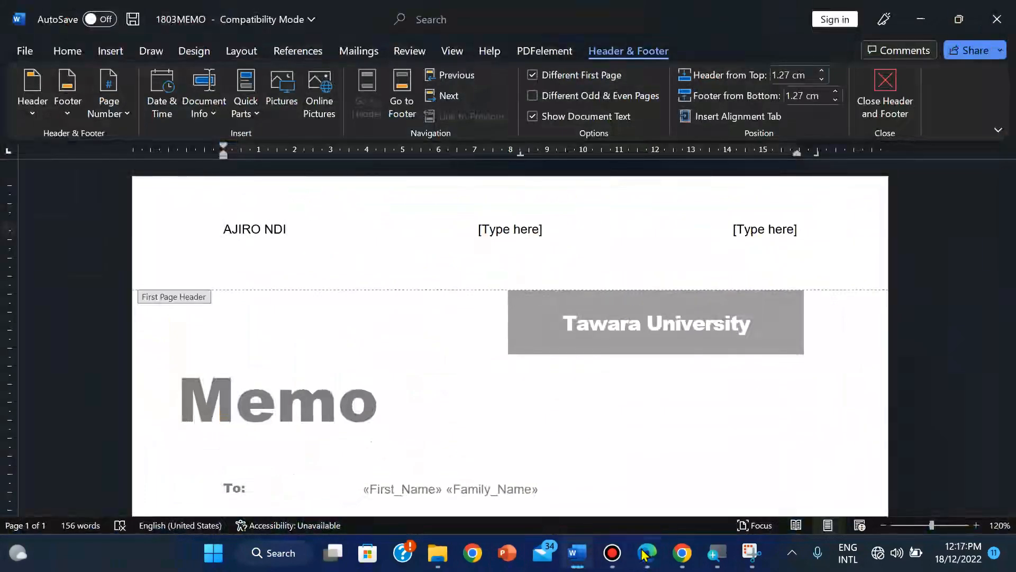
{"action": "left_click", "coordinate": [642, 556]}
{"action": "left_click", "coordinate": [647, 553]}
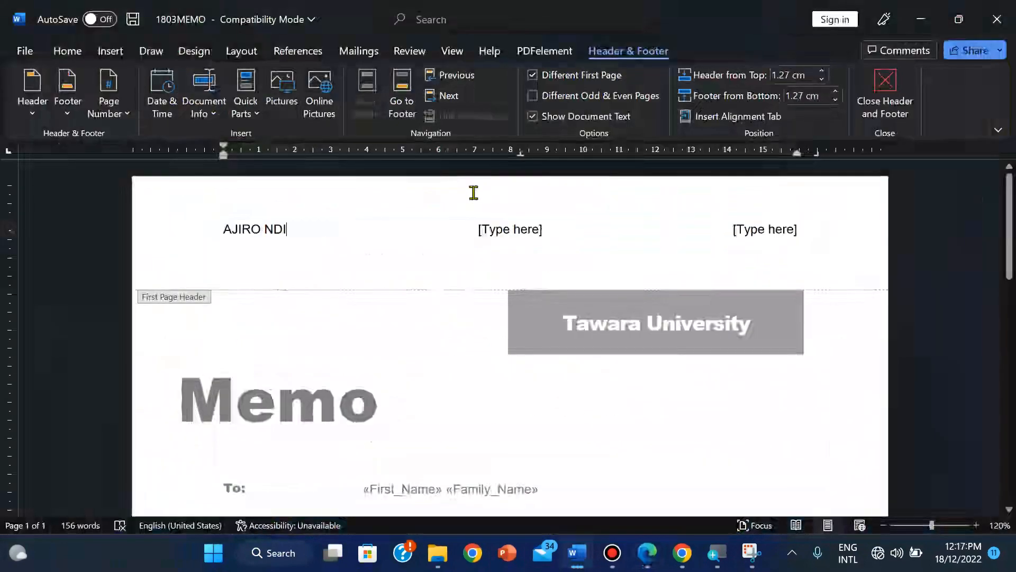
Step: Fill the centre and right placeholders with the centre number and candidate number, then close the header
{"action": "left_click", "coordinate": [523, 227]}
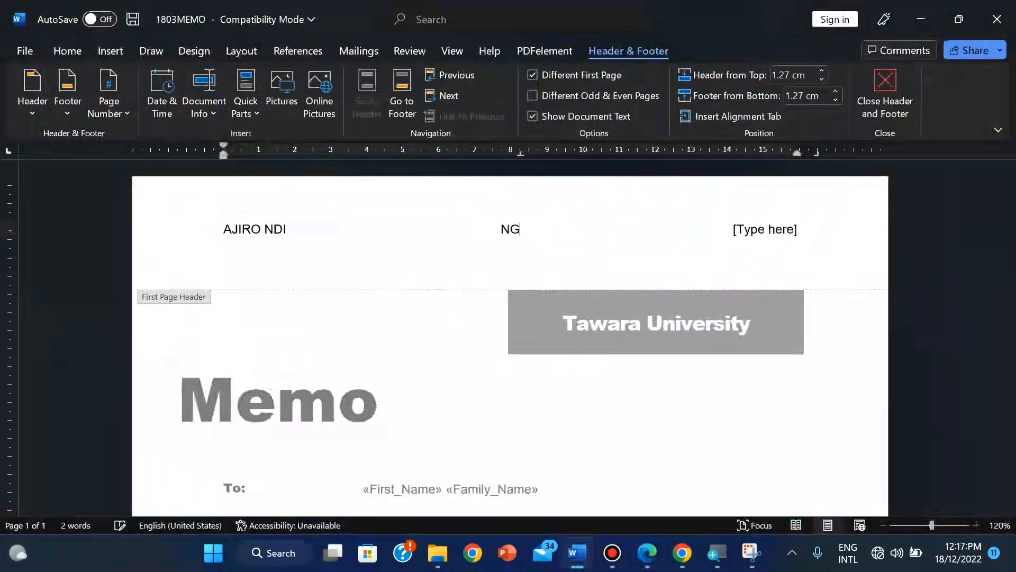
{"action": "left_click", "coordinate": [765, 231]}
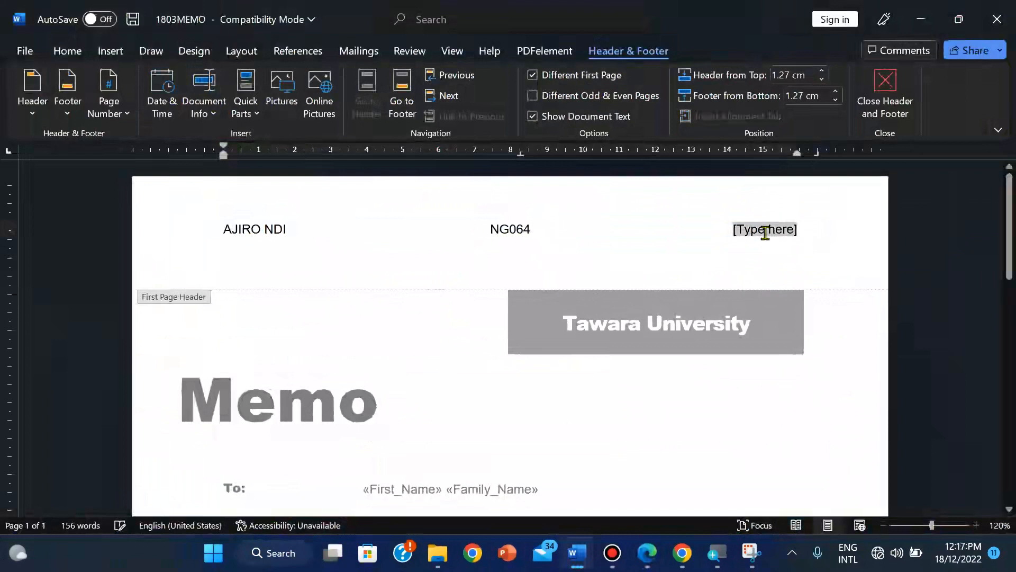
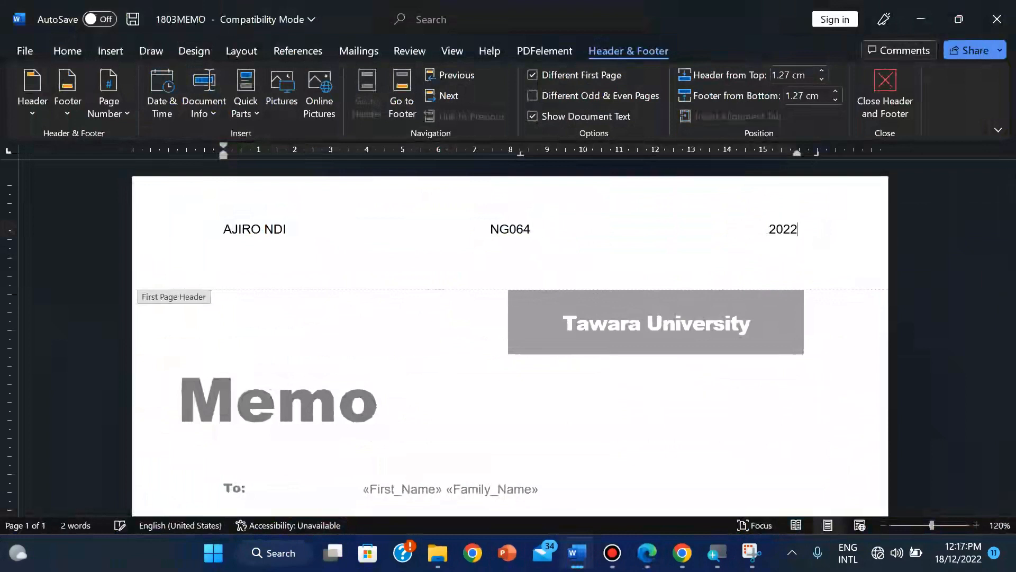
{"action": "left_click", "coordinate": [885, 95]}
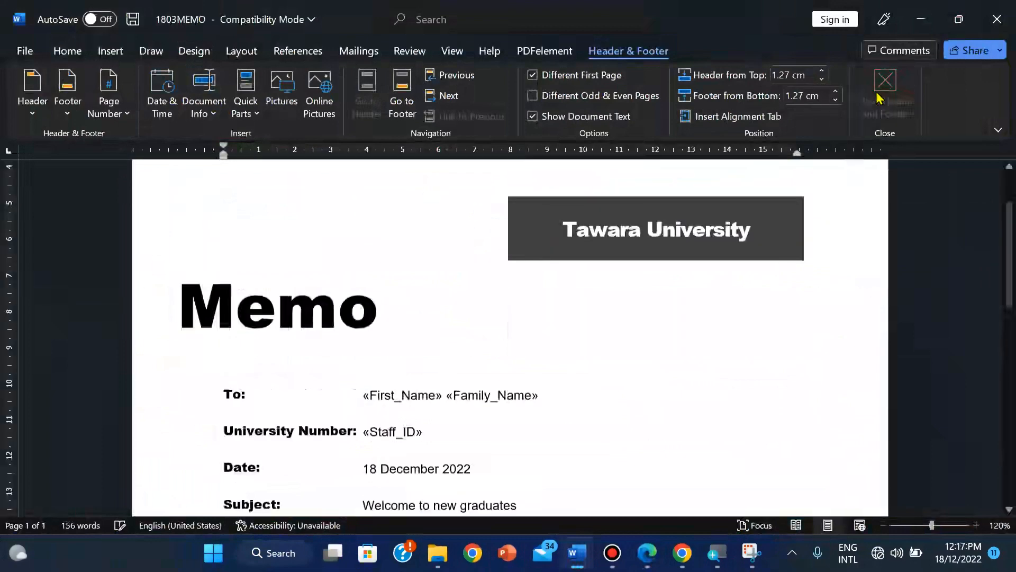
Step: Print all merged memos via Mailings > Finish & Merge > Print Documents
{"action": "left_click_drag", "start_coordinate": [1008, 297], "coordinate": [997, 164]}
{"action": "left_click_drag", "start_coordinate": [1007, 211], "coordinate": [1008, 306]}
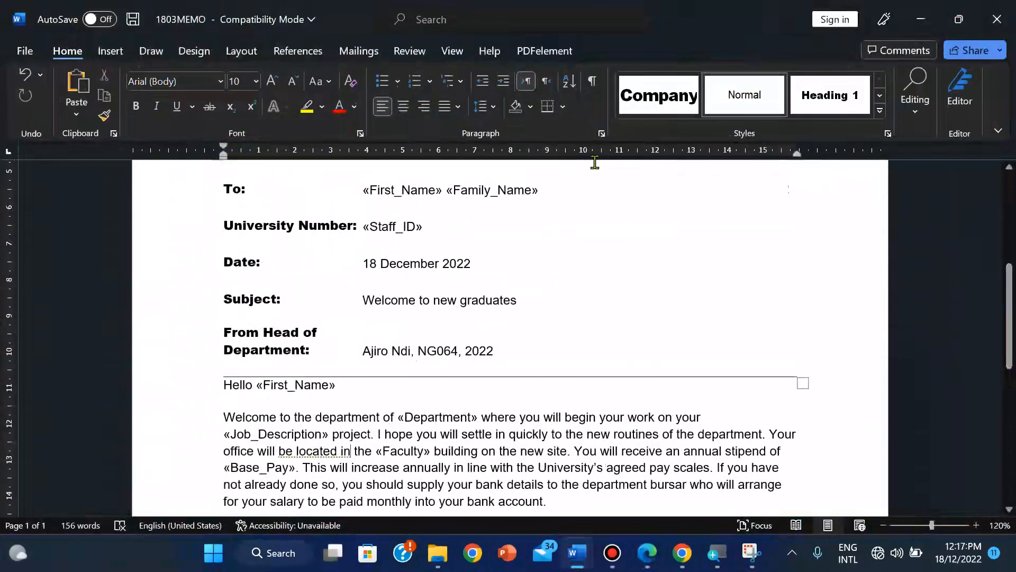
{"action": "left_click", "coordinate": [359, 50]}
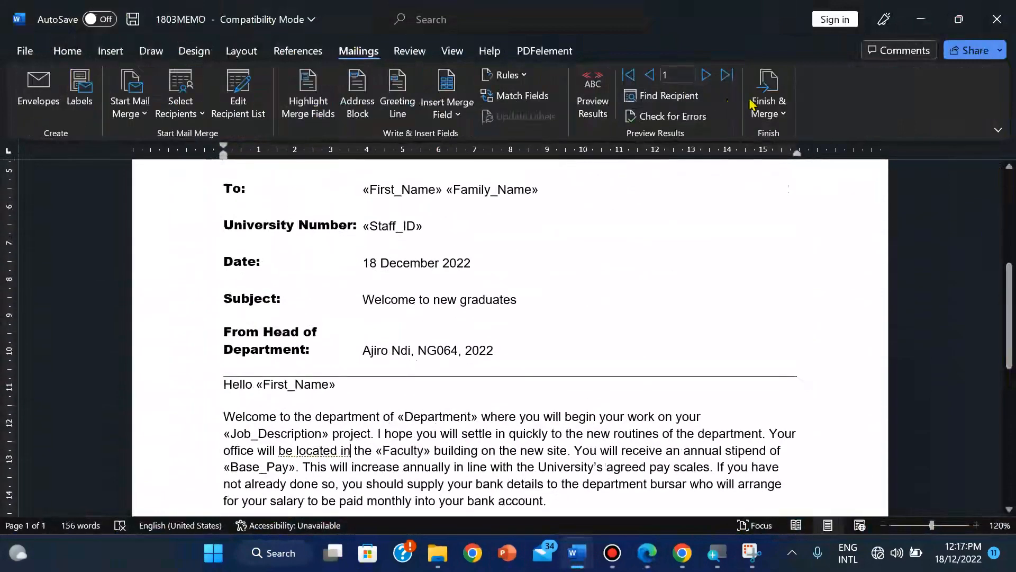
{"action": "left_click", "coordinate": [778, 108]}
{"action": "left_click", "coordinate": [791, 163]}
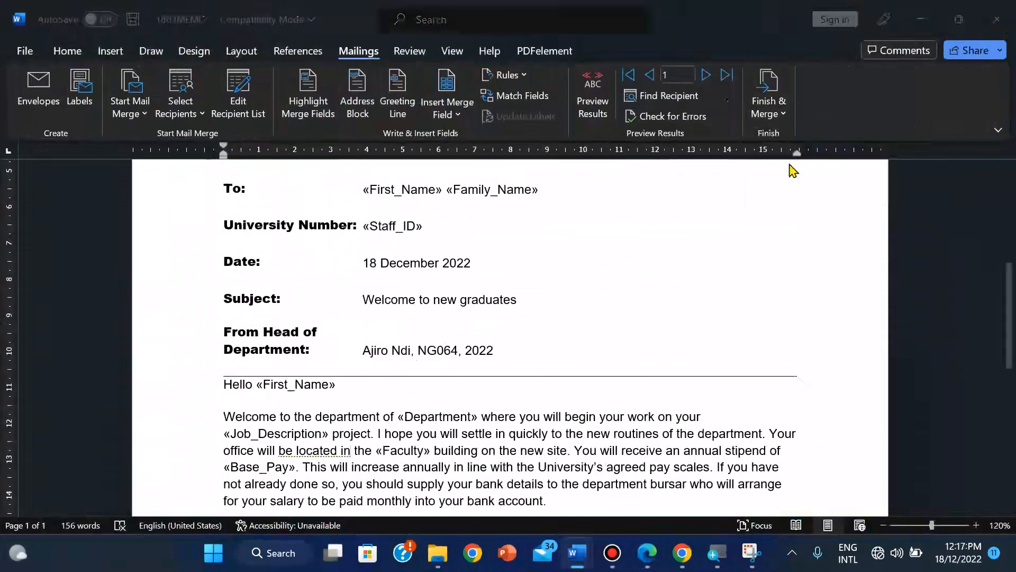
{"action": "left_click", "coordinate": [494, 307]}
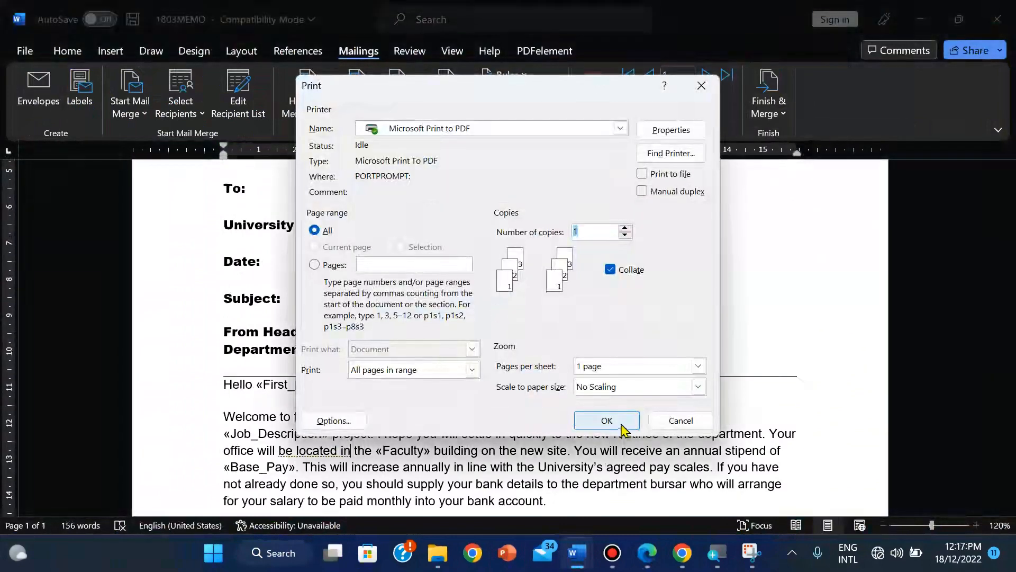
{"action": "left_click", "coordinate": [623, 424]}
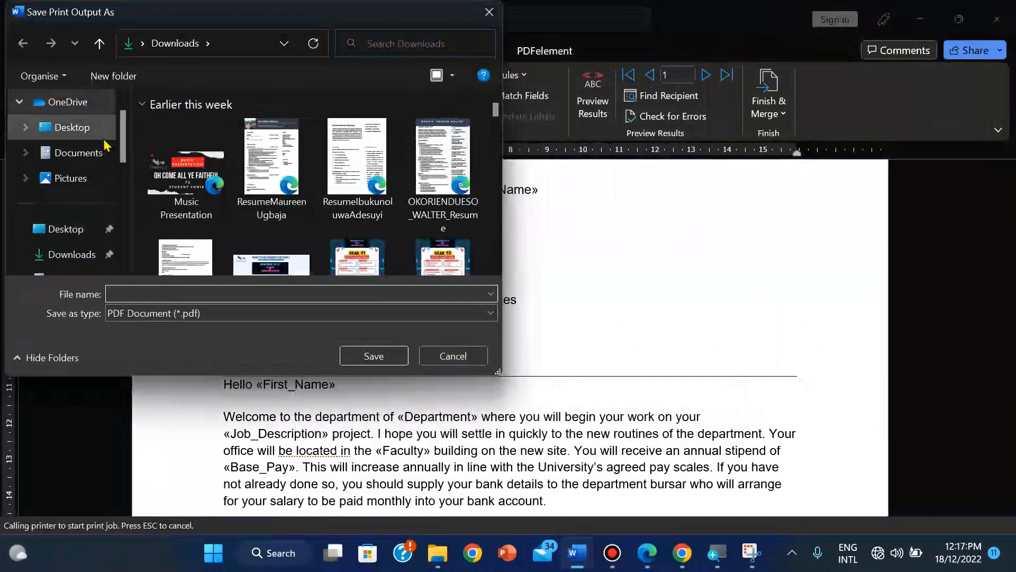
Step: Browse the print output location to the 2018 Feb_March 0417 Confidential Source Files 2018 folder
{"action": "left_click", "coordinate": [80, 156]}
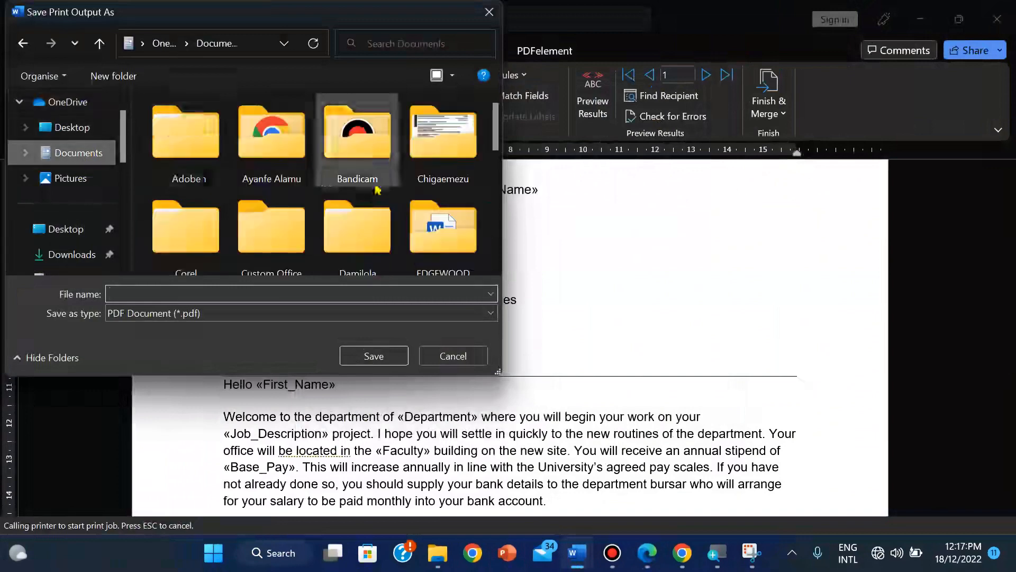
{"action": "double_click", "coordinate": [447, 230]}
{"action": "double_click", "coordinate": [418, 256]}
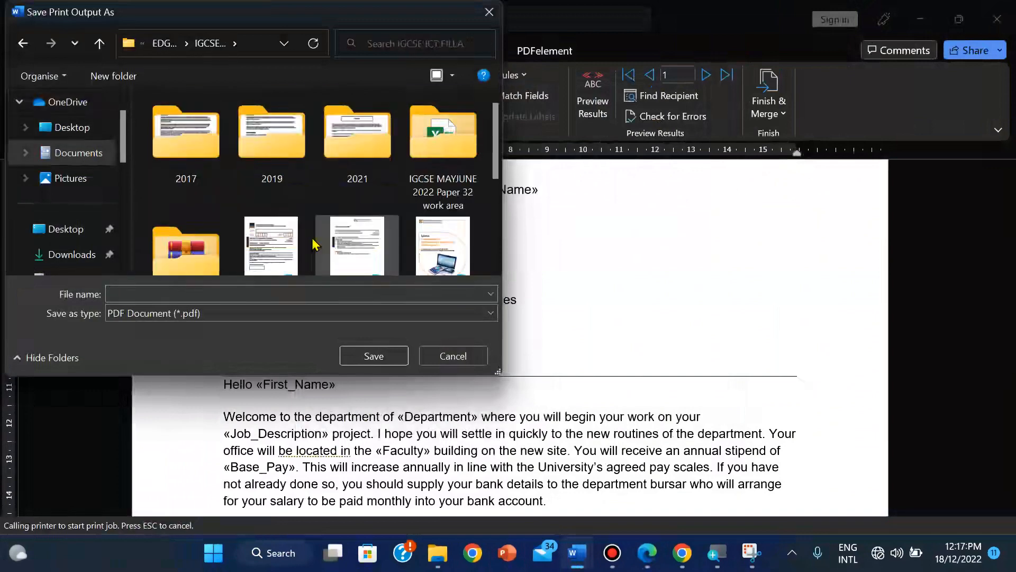
{"action": "double_click", "coordinate": [177, 244]}
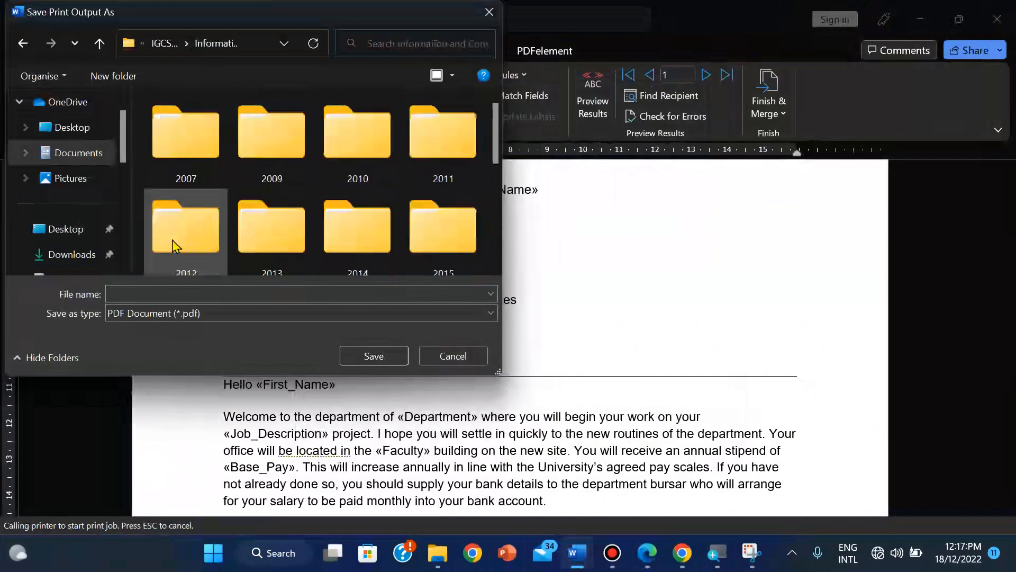
{"action": "left_click", "coordinate": [440, 255]}
{"action": "key", "text": "Down"}
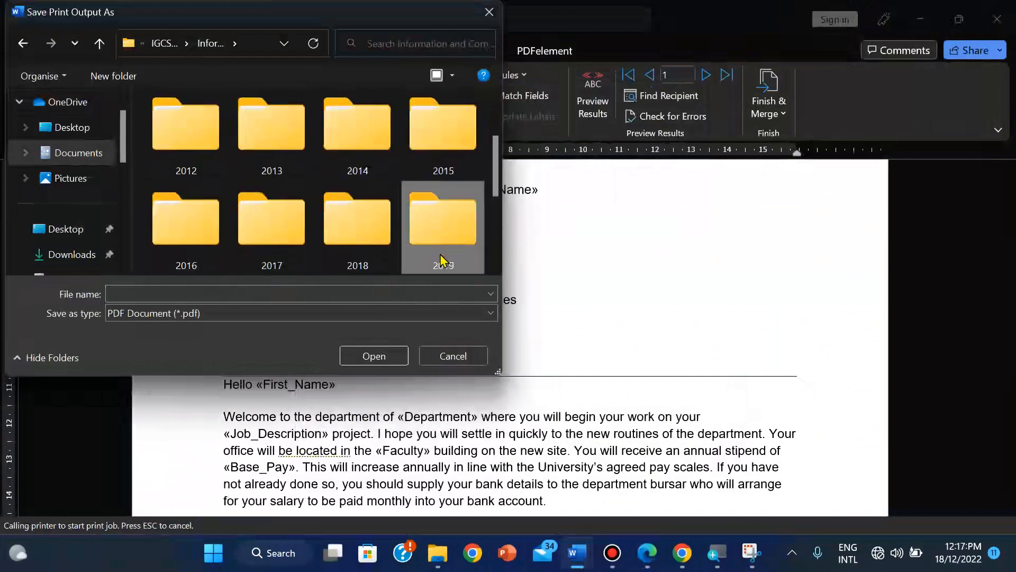
{"action": "double_click", "coordinate": [399, 243]}
{"action": "double_click", "coordinate": [148, 174]}
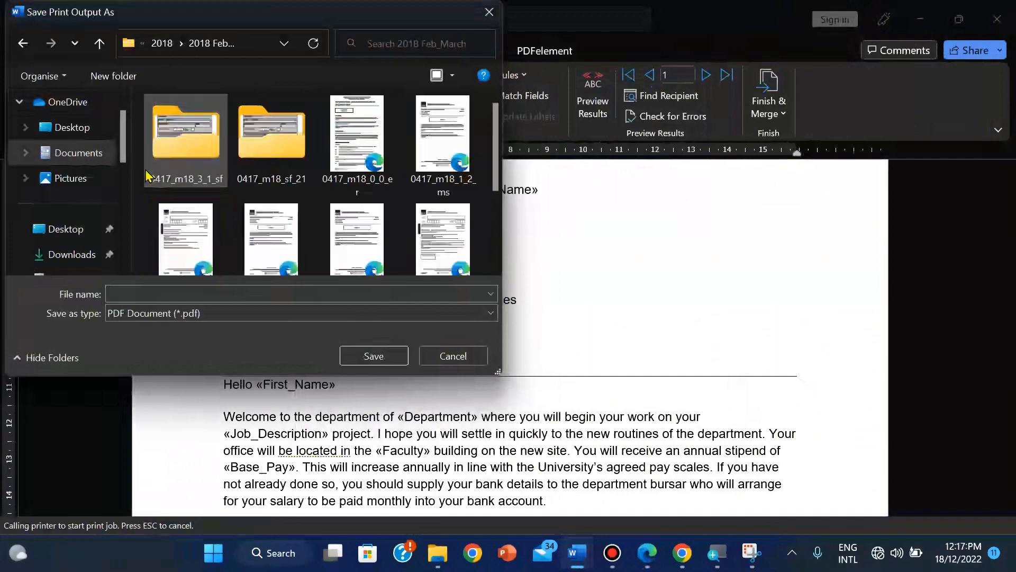
{"action": "double_click", "coordinate": [296, 135]}
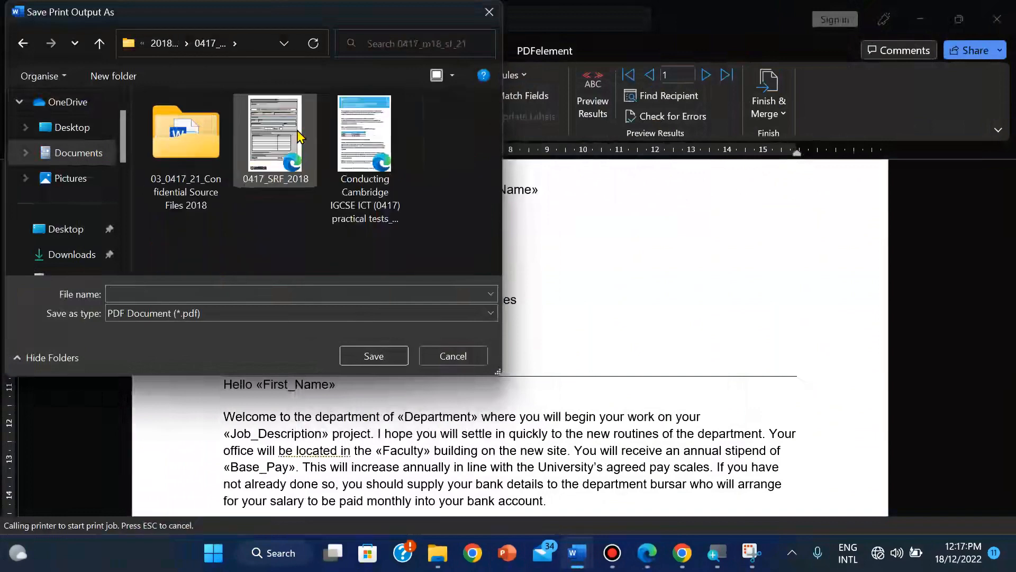
{"action": "double_click", "coordinate": [180, 156]}
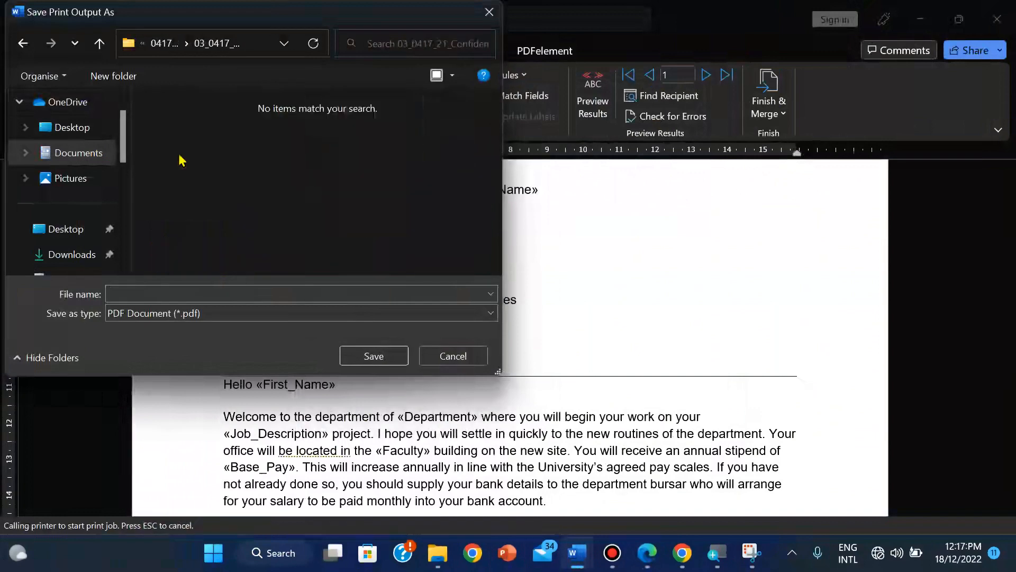
Step: Save the merged output as PDF named PRINTOUT 4
{"action": "left_click", "coordinate": [642, 558]}
{"action": "left_click", "coordinate": [641, 559]}
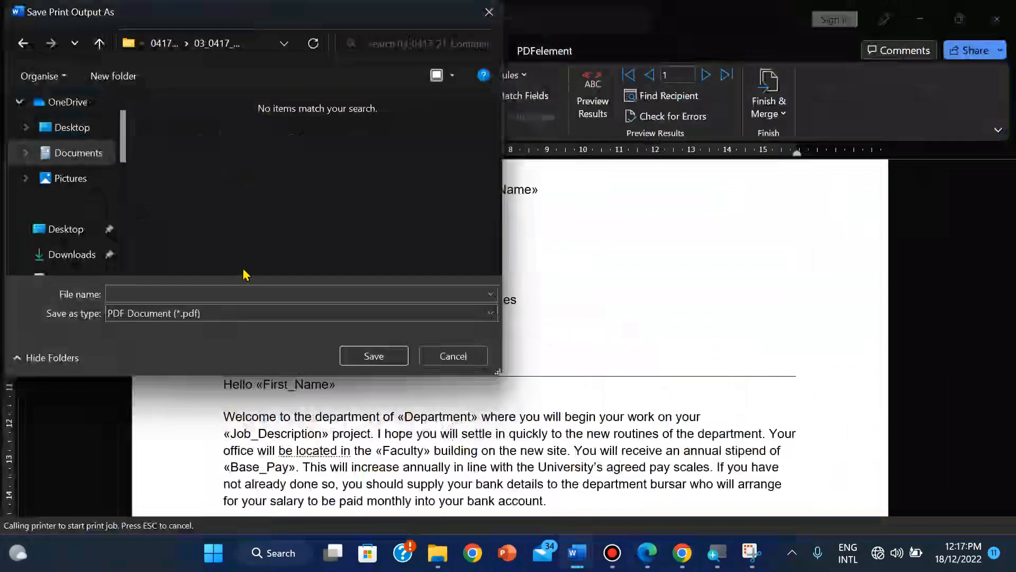
{"action": "left_click", "coordinate": [170, 293]}
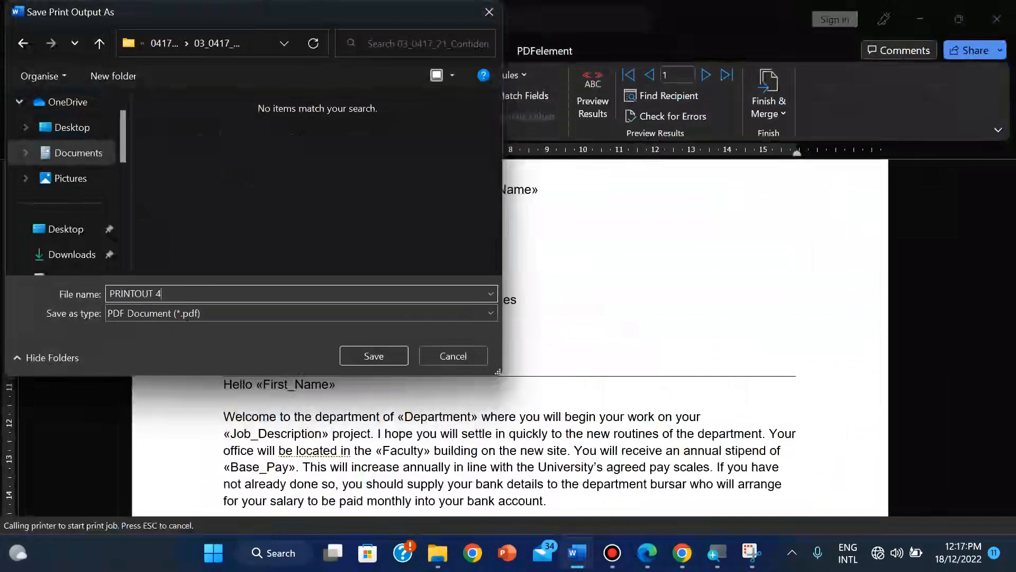
{"action": "left_click", "coordinate": [373, 354]}
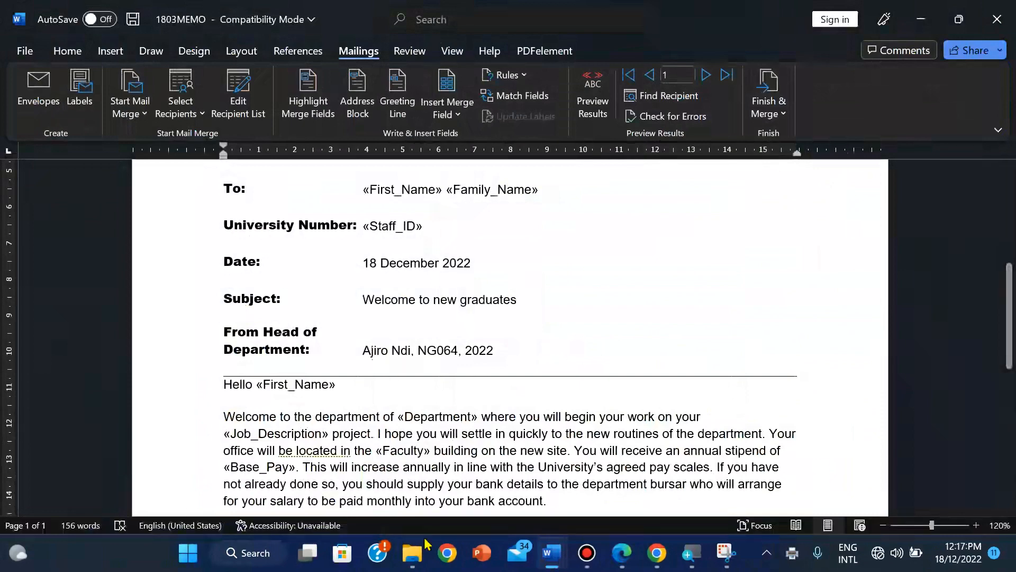
Step: Open the saved PRINTOUT 4 PDF from the source files folder to check it
{"action": "mouse_move", "coordinate": [413, 552]}
{"action": "left_click", "coordinate": [398, 513]}
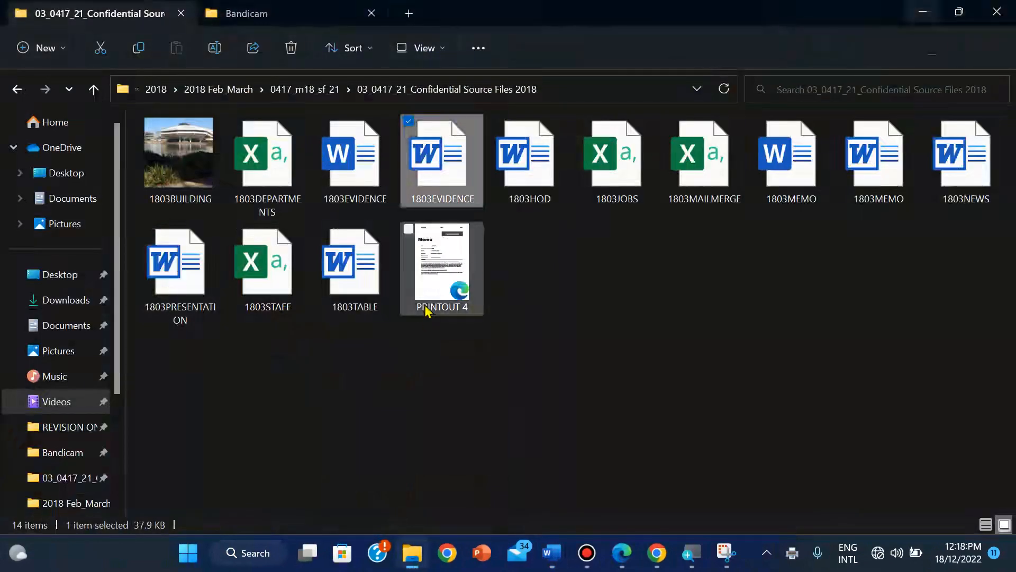
{"action": "double_click", "coordinate": [437, 272]}
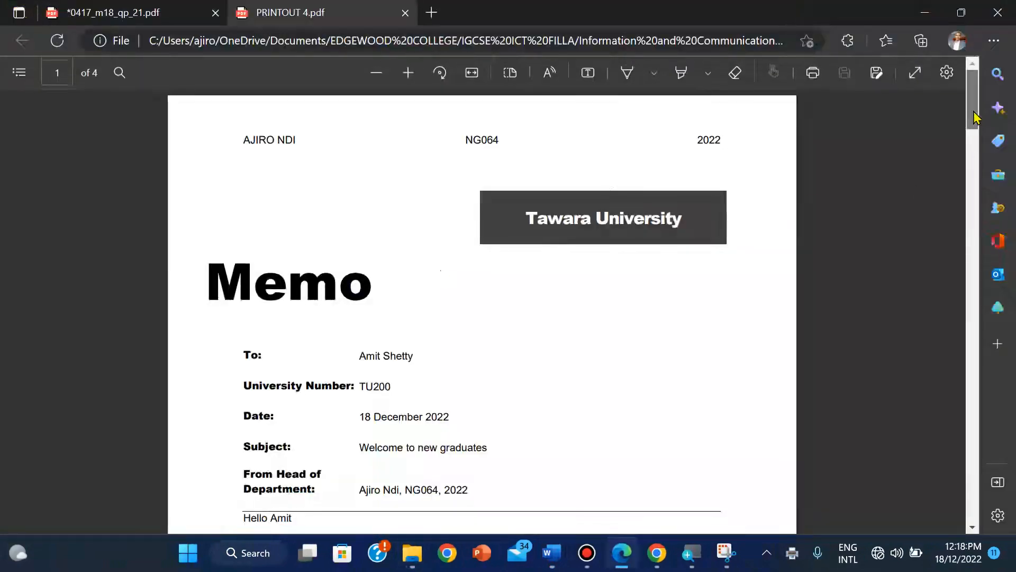
{"action": "left_click_drag", "start_coordinate": [974, 123], "coordinate": [910, 75]}
Step: Switch Edge to the 0417_m18_qp_21.pdf question paper tab at the page 9 tasks
{"action": "mouse_move", "coordinate": [633, 541]}
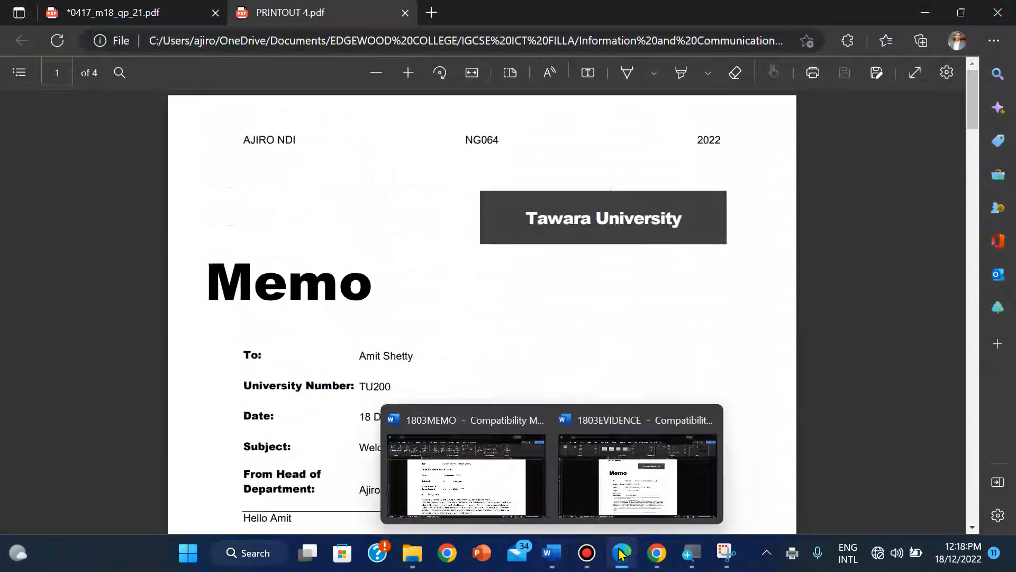
{"action": "left_click", "coordinate": [622, 554]}
{"action": "left_click", "coordinate": [623, 554]}
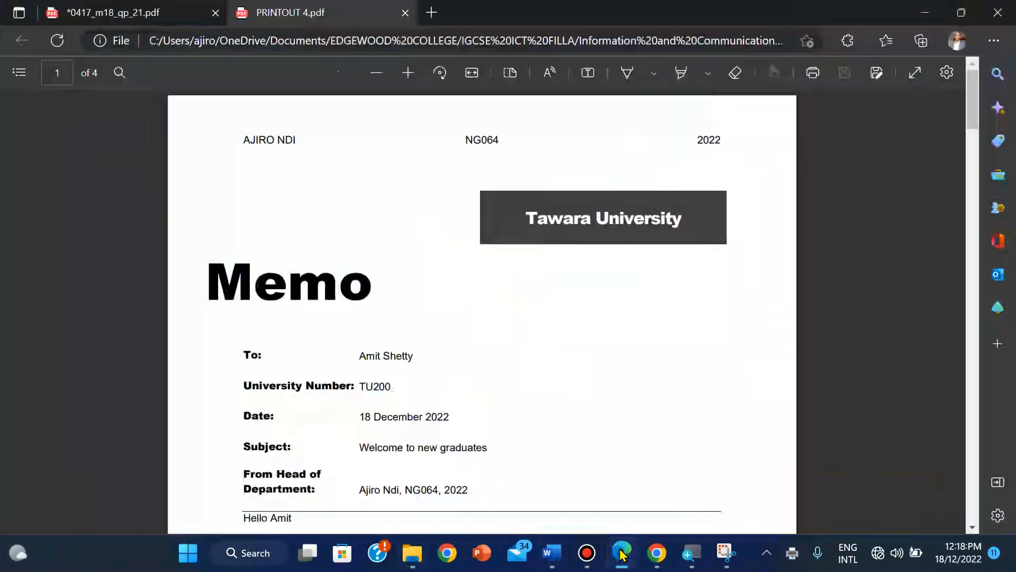
{"action": "left_click", "coordinate": [153, 6]}
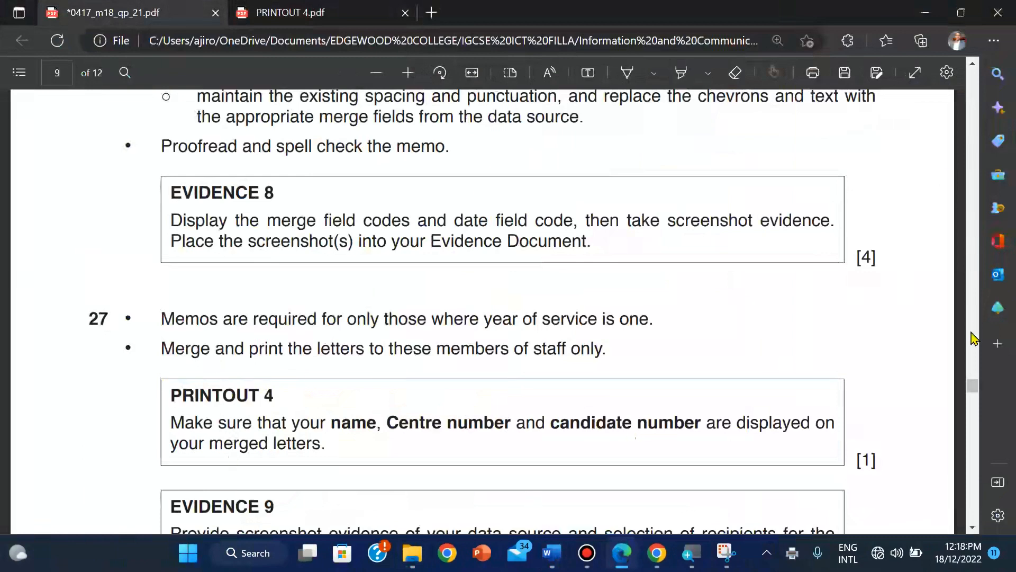
Step: Read question 28's Evidence 10 task, then open 1803MEMO's Mail Merge Recipients list
{"action": "left_click_drag", "start_coordinate": [974, 389], "coordinate": [976, 401]}
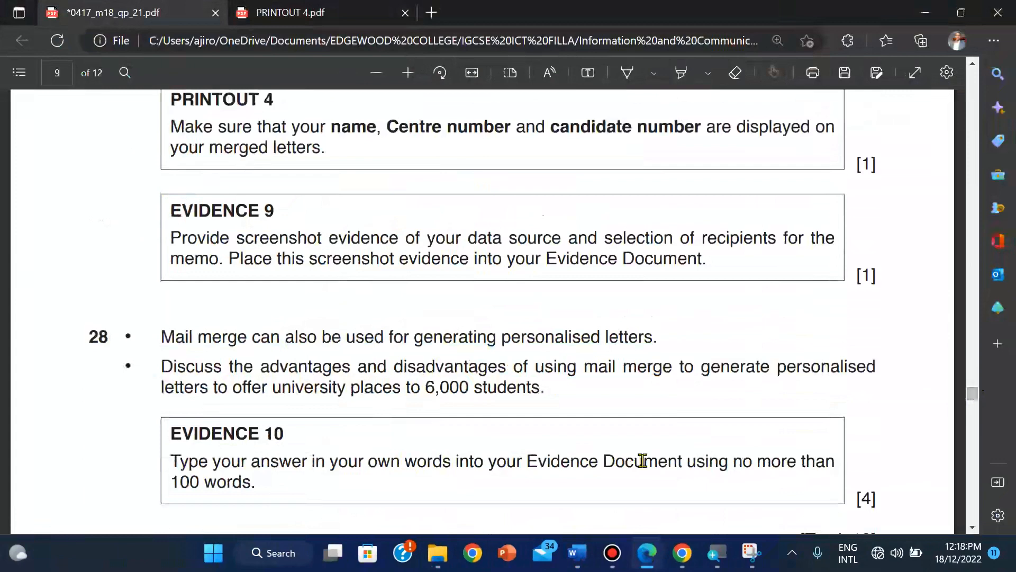
{"action": "mouse_move", "coordinate": [576, 553]}
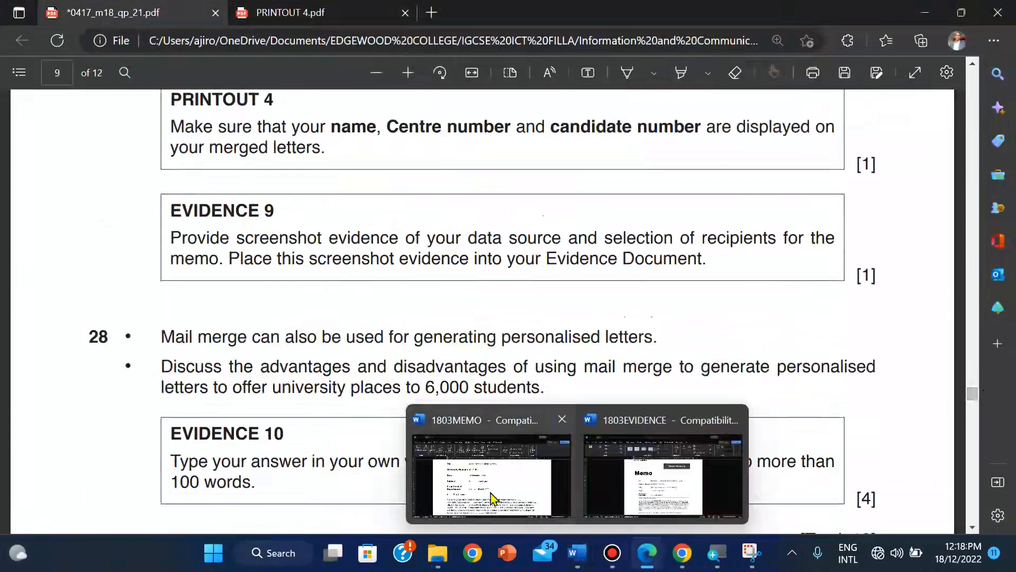
{"action": "left_click", "coordinate": [495, 497]}
{"action": "left_click", "coordinate": [234, 106]}
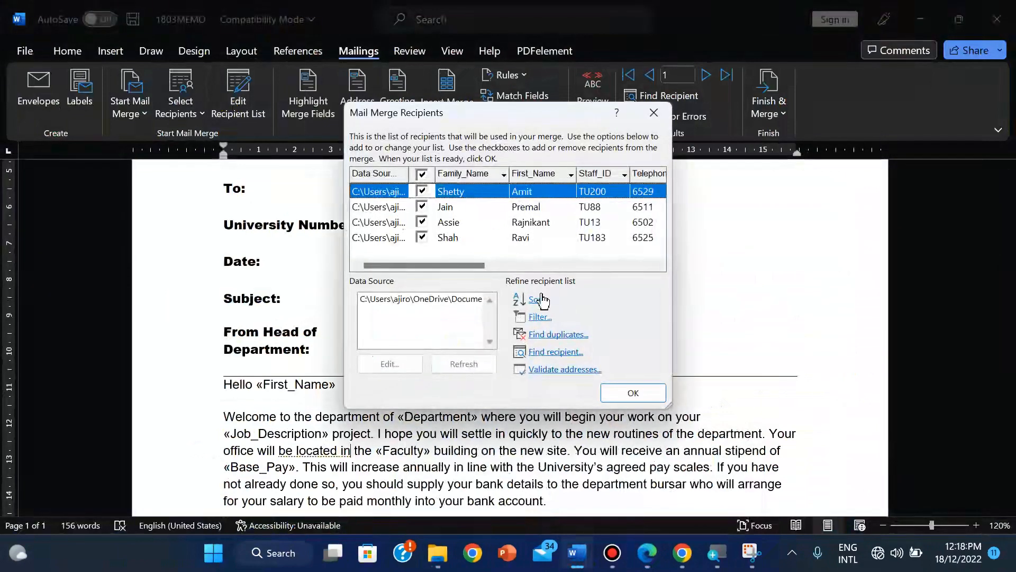
Step: Show the Years_Service Equal to 1 filter below the recipient list, scrolled to the Years_Service column
{"action": "left_click", "coordinate": [540, 316]}
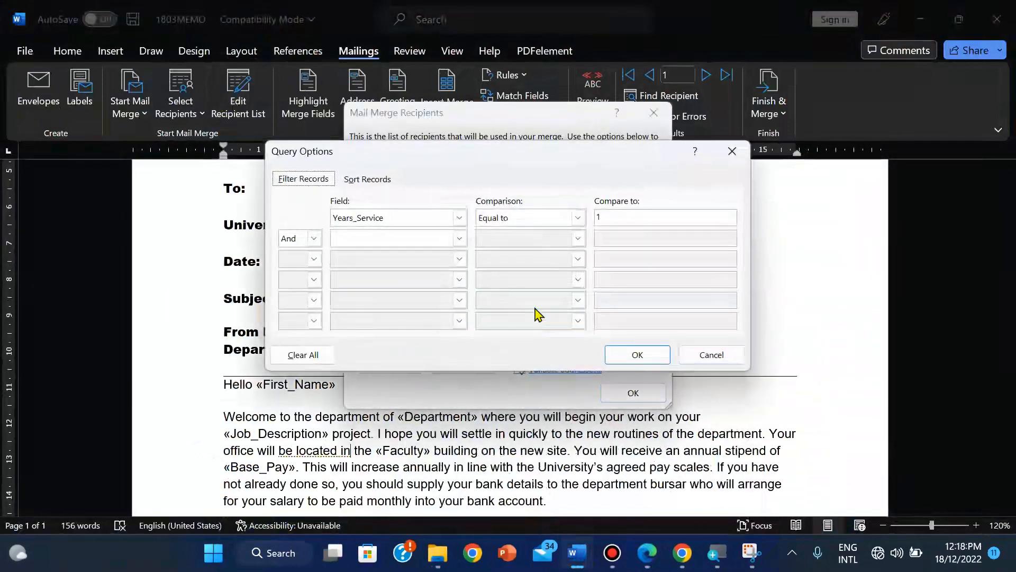
{"action": "left_click_drag", "start_coordinate": [495, 163], "coordinate": [513, 292]}
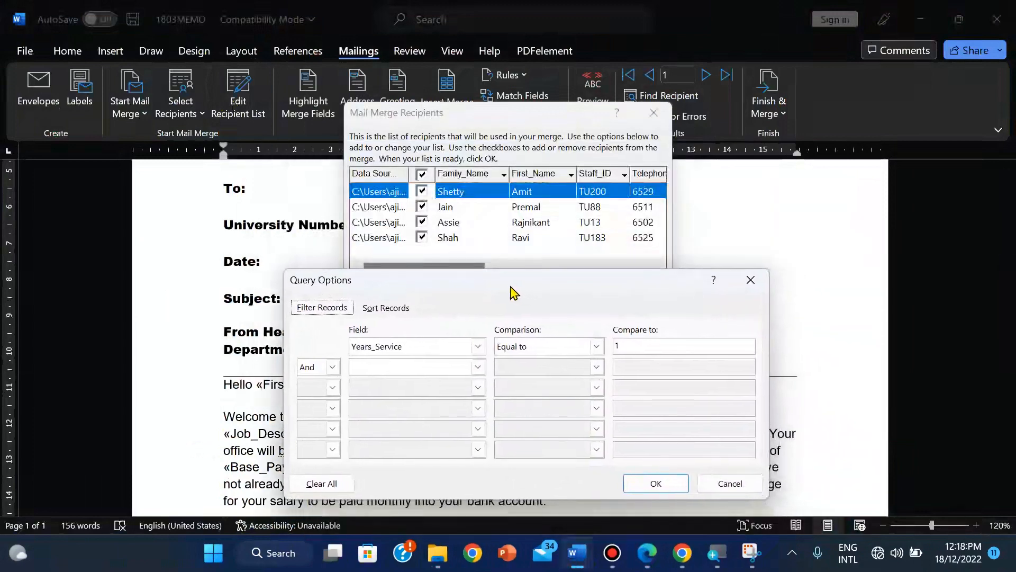
{"action": "left_click_drag", "start_coordinate": [510, 287], "coordinate": [467, 304]}
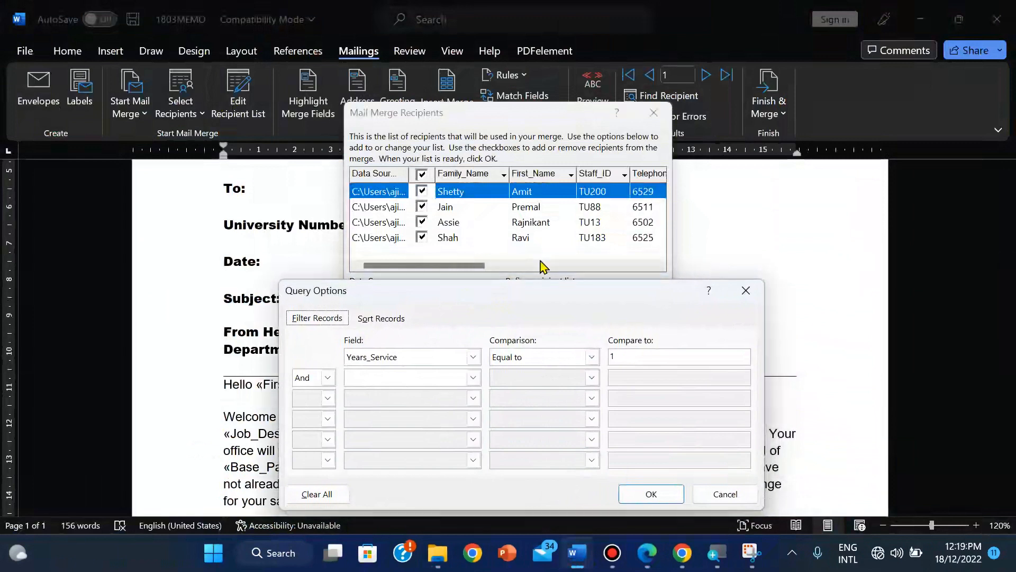
{"action": "left_click", "coordinate": [744, 292]}
{"action": "left_click_drag", "start_coordinate": [468, 269], "coordinate": [624, 269]}
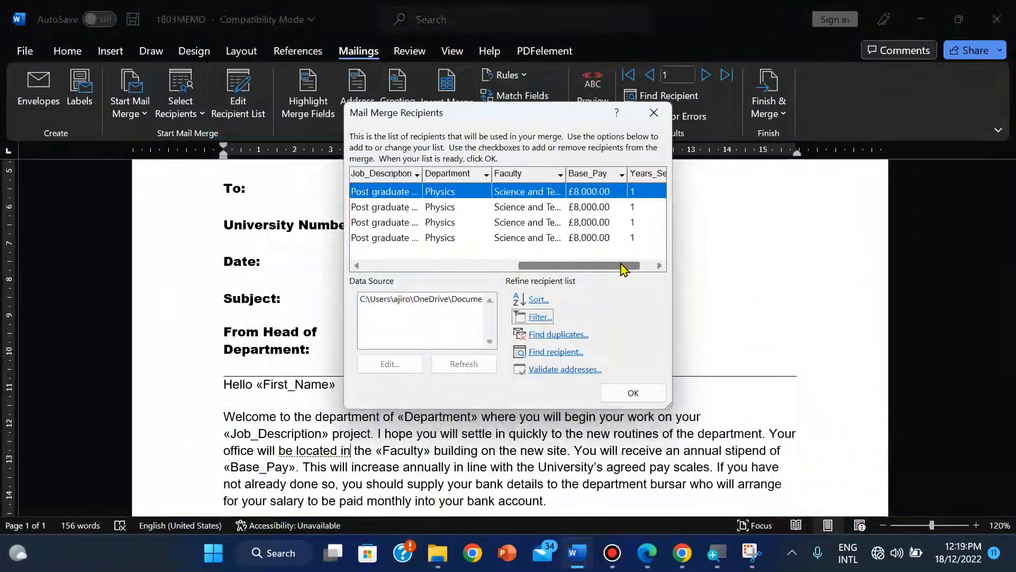
{"action": "left_click", "coordinate": [535, 318]}
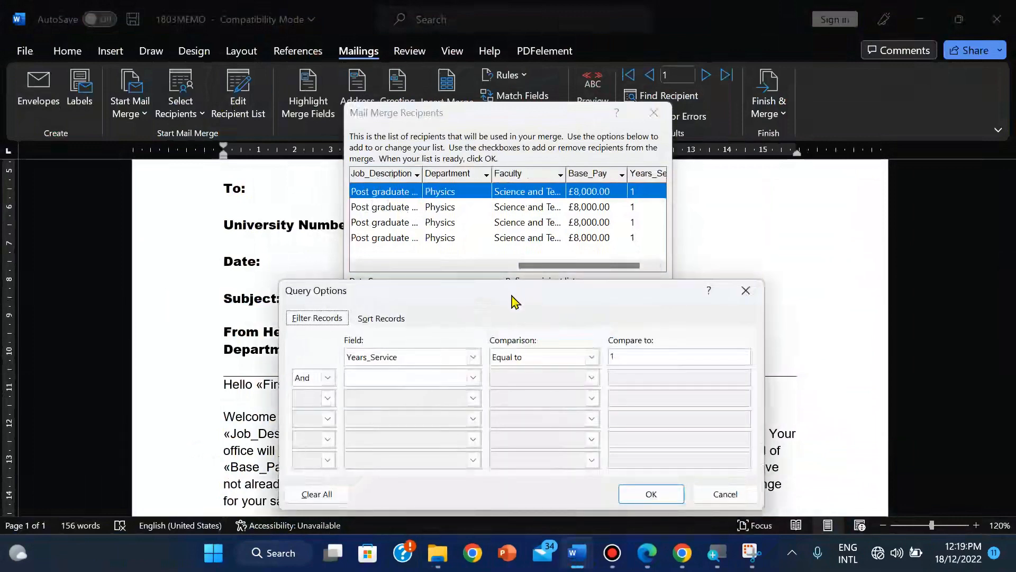
{"action": "left_click_drag", "start_coordinate": [509, 297], "coordinate": [505, 295]}
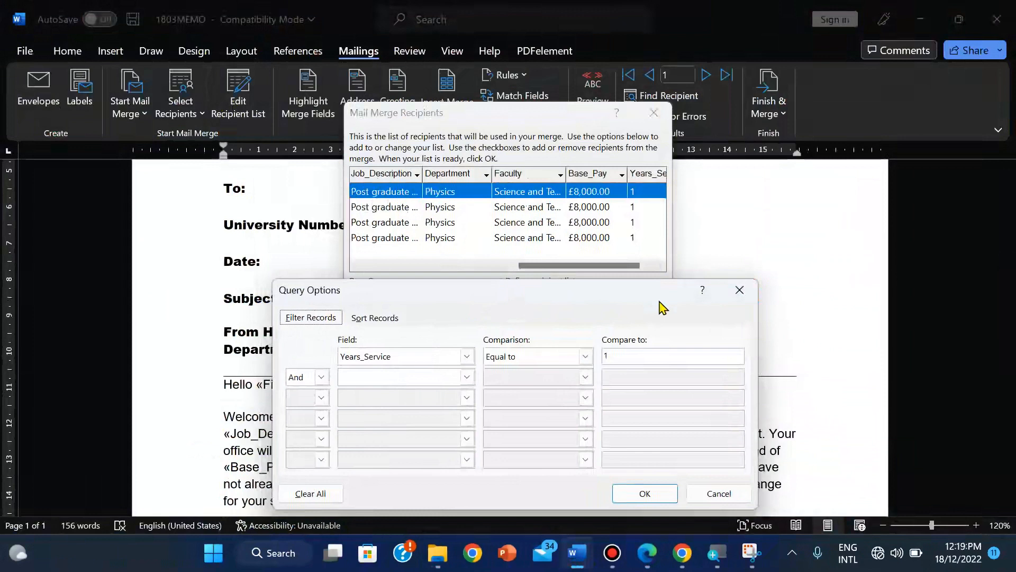
Step: Launch the Snipping Tool by searching 'sni' from the Start menu
{"action": "key", "text": "super+s"}
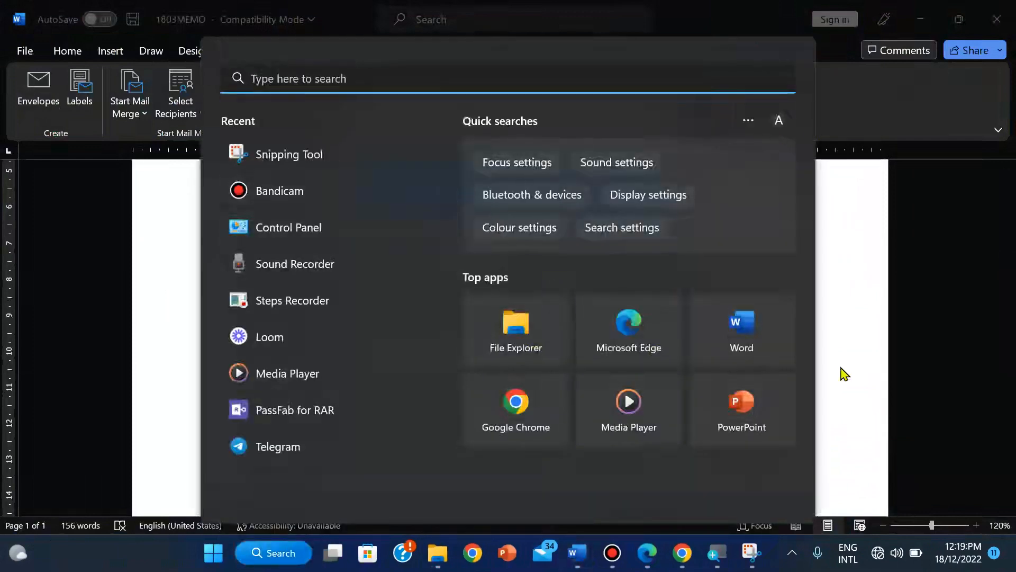
{"action": "left_click", "coordinate": [862, 356]}
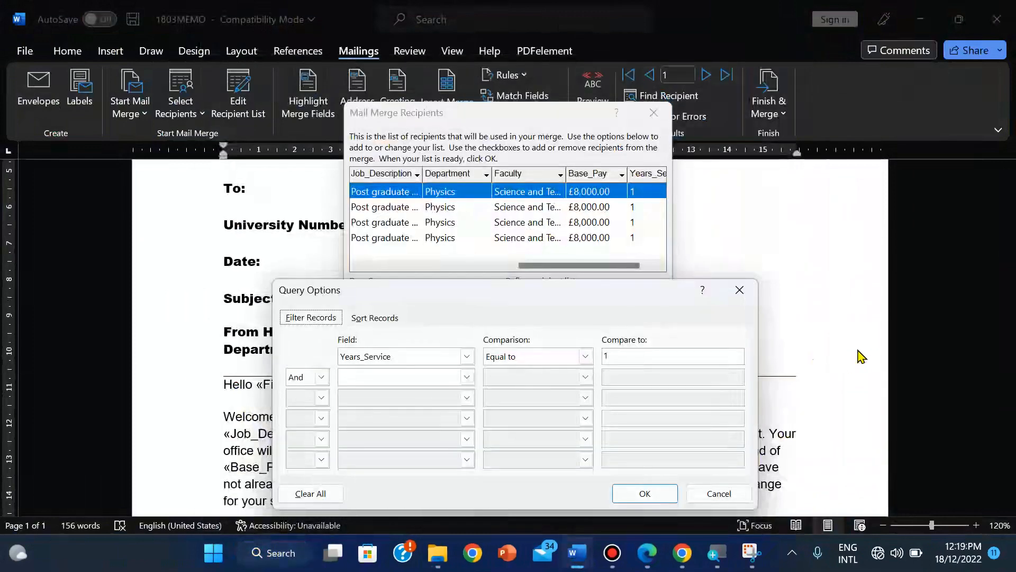
{"action": "key", "text": "super+shift+s"}
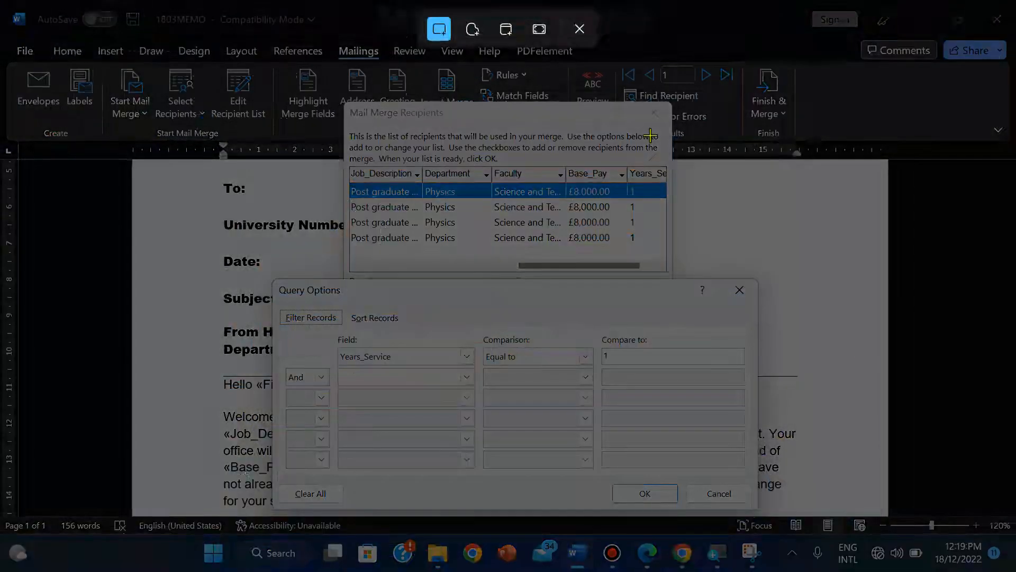
{"action": "left_click", "coordinate": [580, 29]}
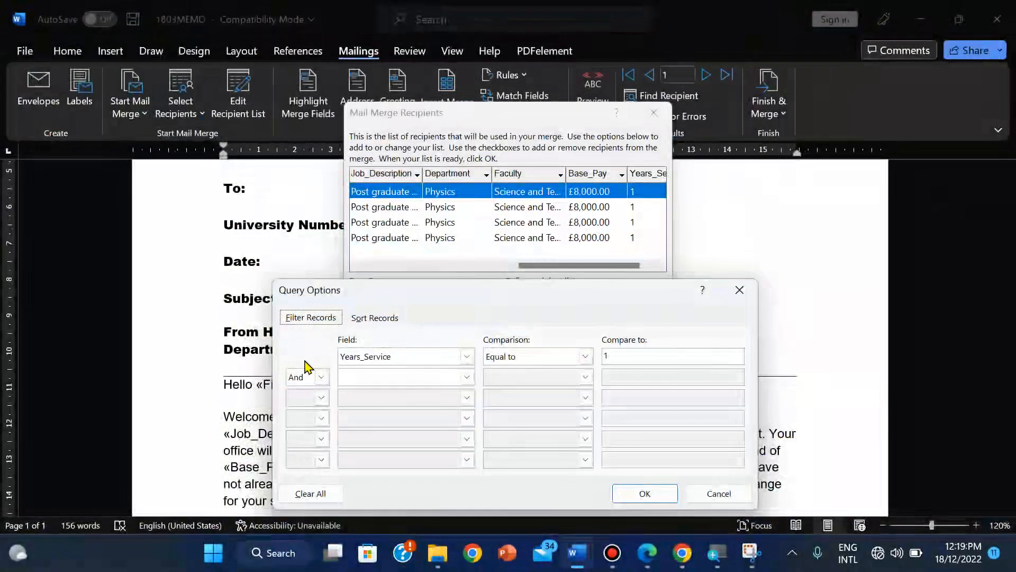
{"action": "left_click", "coordinate": [204, 555]}
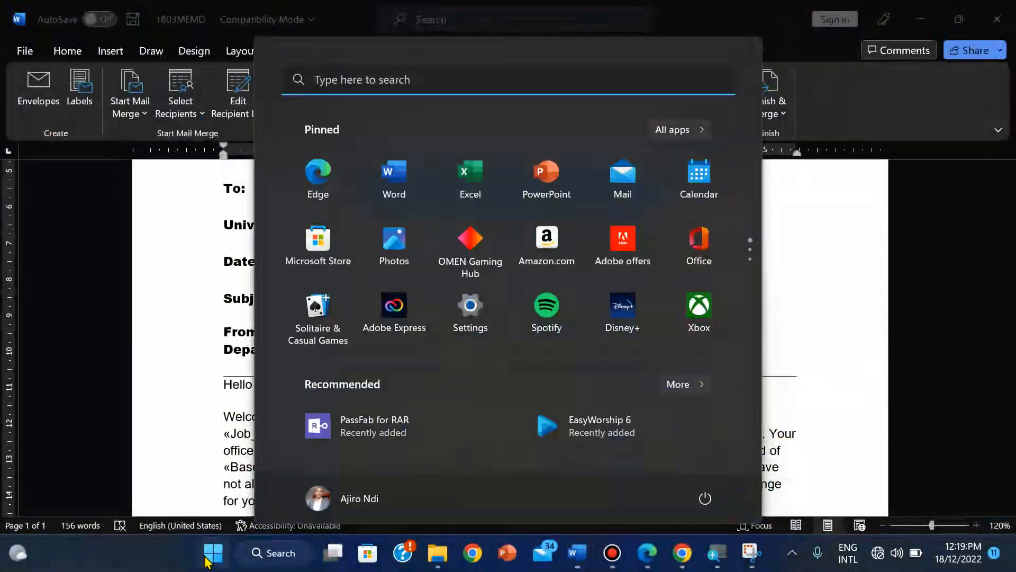
{"action": "type", "text": "snipping Tool"}
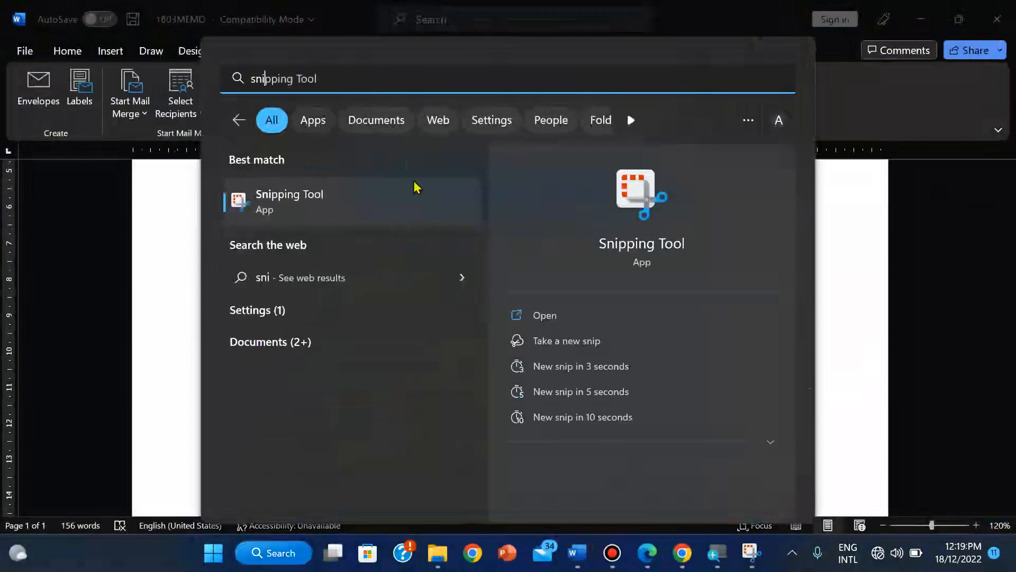
{"action": "left_click", "coordinate": [370, 208]}
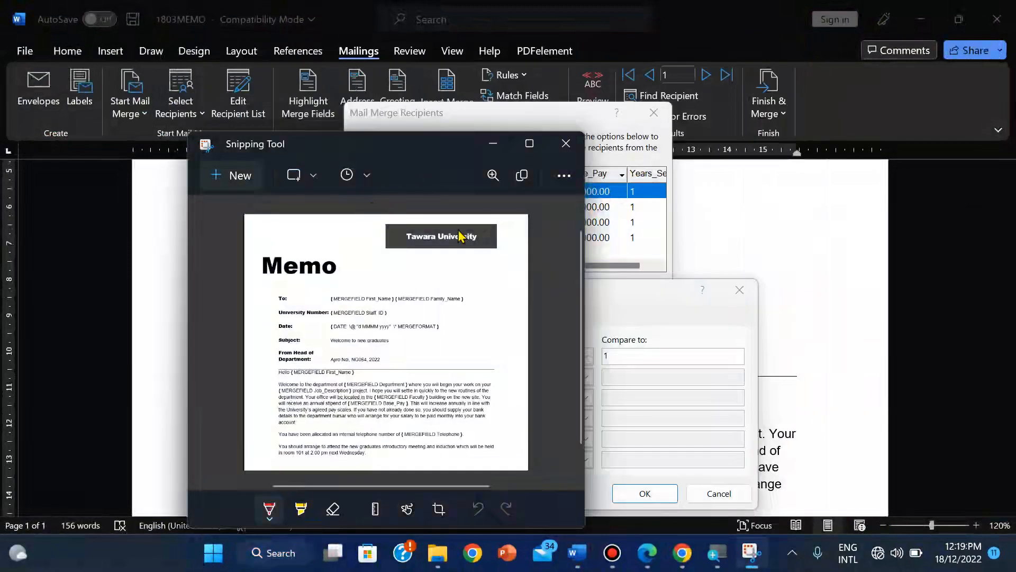
{"action": "left_click", "coordinate": [565, 142]}
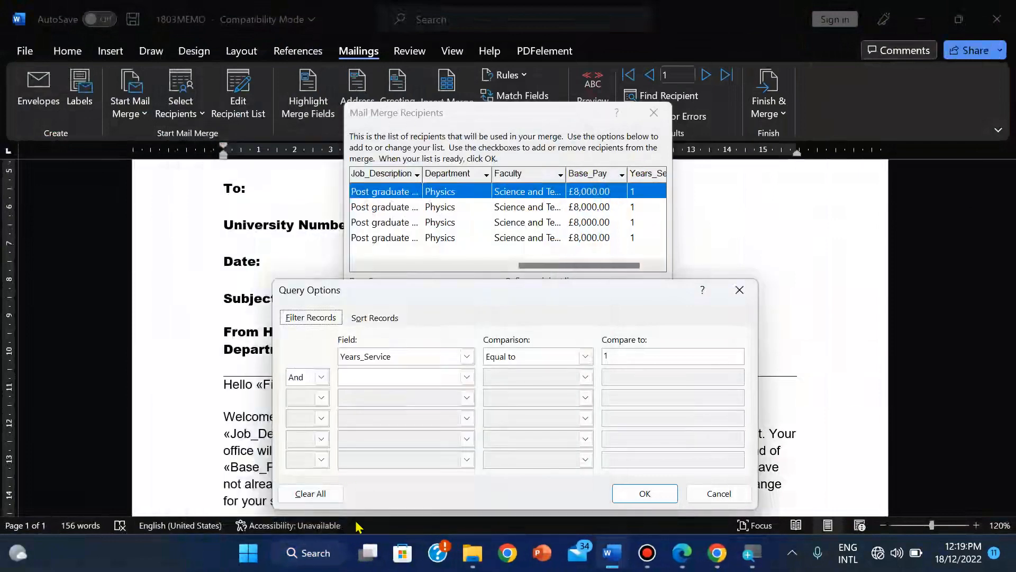
{"action": "left_click", "coordinate": [259, 543]}
{"action": "type", "text": "sni"}
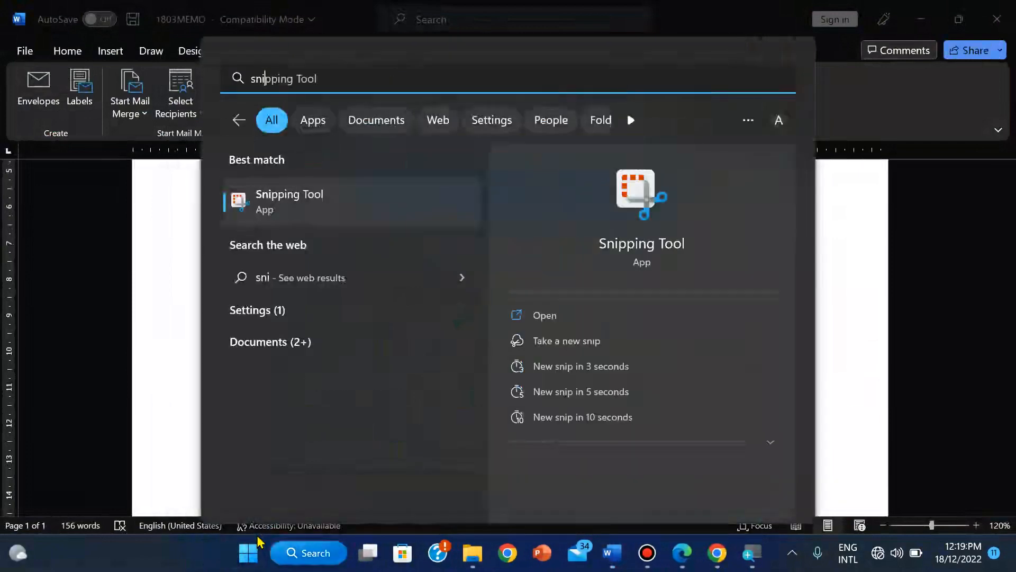
{"action": "left_click", "coordinate": [334, 224]}
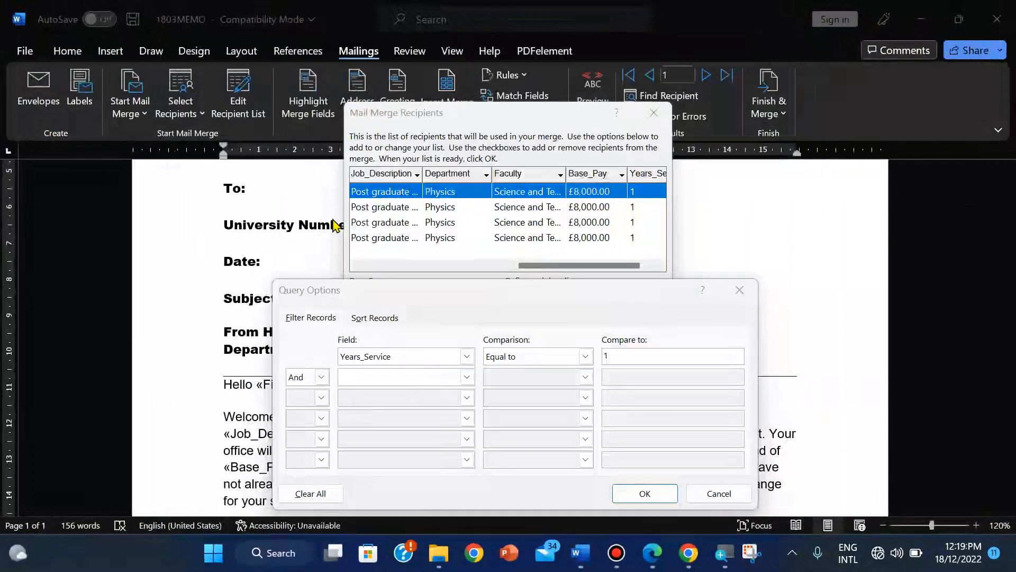
Step: Take a first snip of both mail-merge dialogs, then rearrange the recipient list and filter settings
{"action": "left_click", "coordinate": [240, 176]}
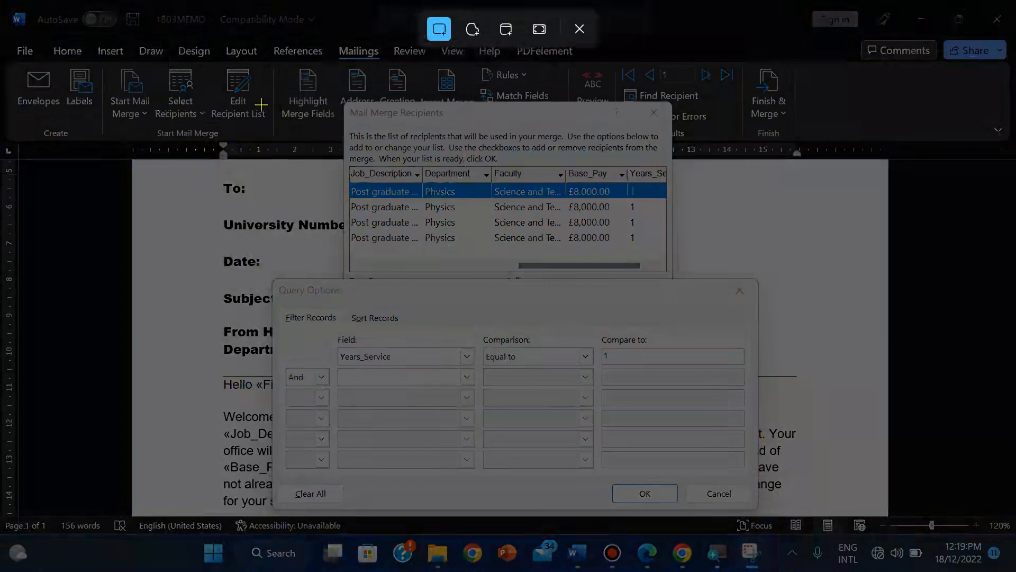
{"action": "left_click_drag", "start_coordinate": [257, 102], "coordinate": [763, 508]}
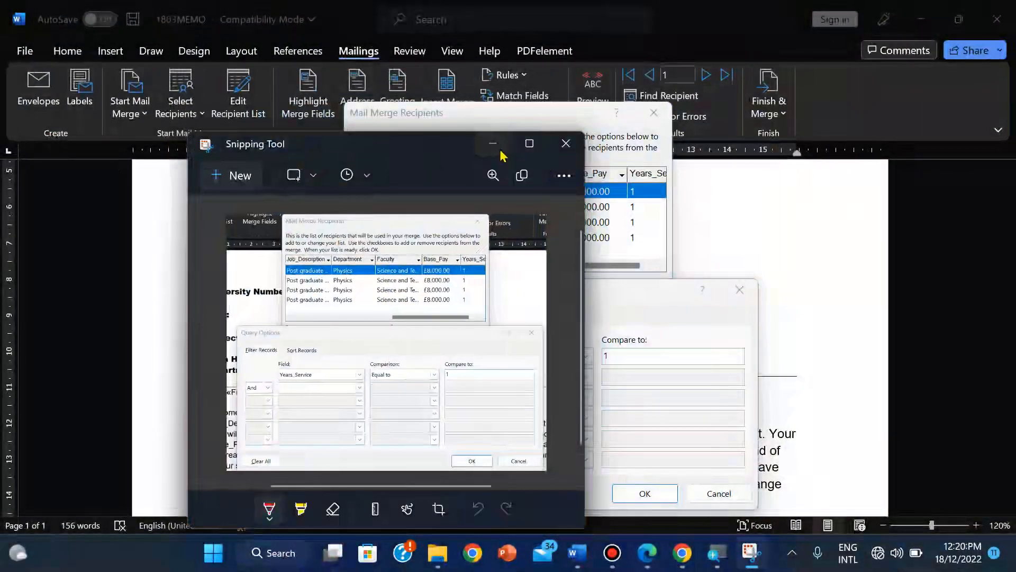
{"action": "left_click", "coordinate": [501, 150]}
{"action": "left_click", "coordinate": [735, 291]}
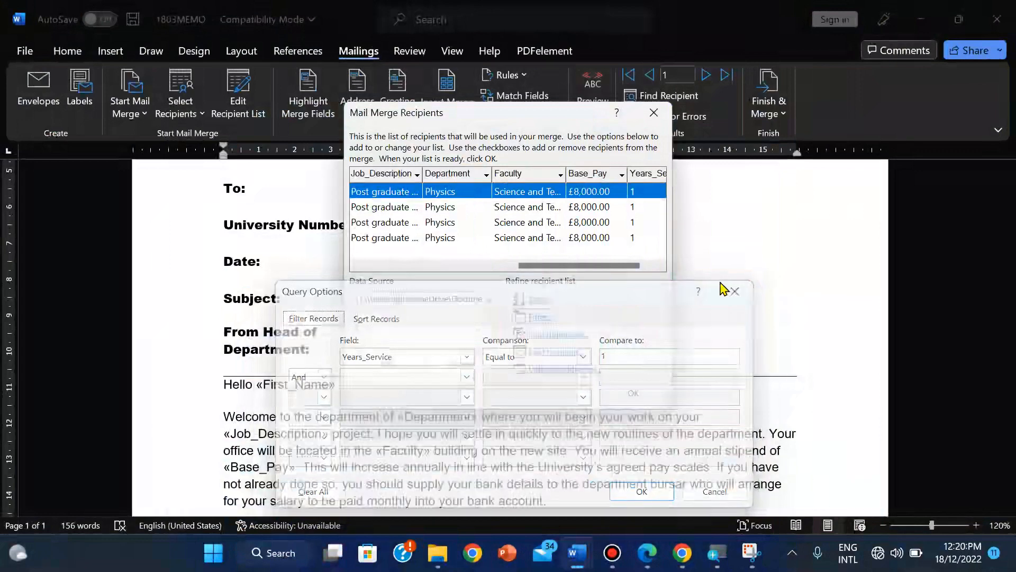
{"action": "left_click_drag", "start_coordinate": [595, 267], "coordinate": [386, 284]}
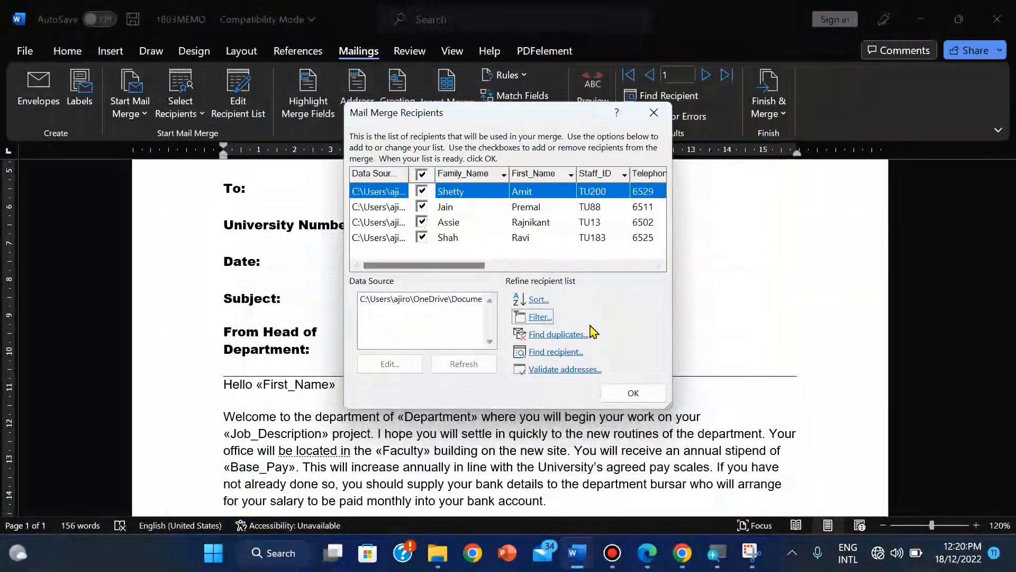
{"action": "left_click", "coordinate": [538, 320]}
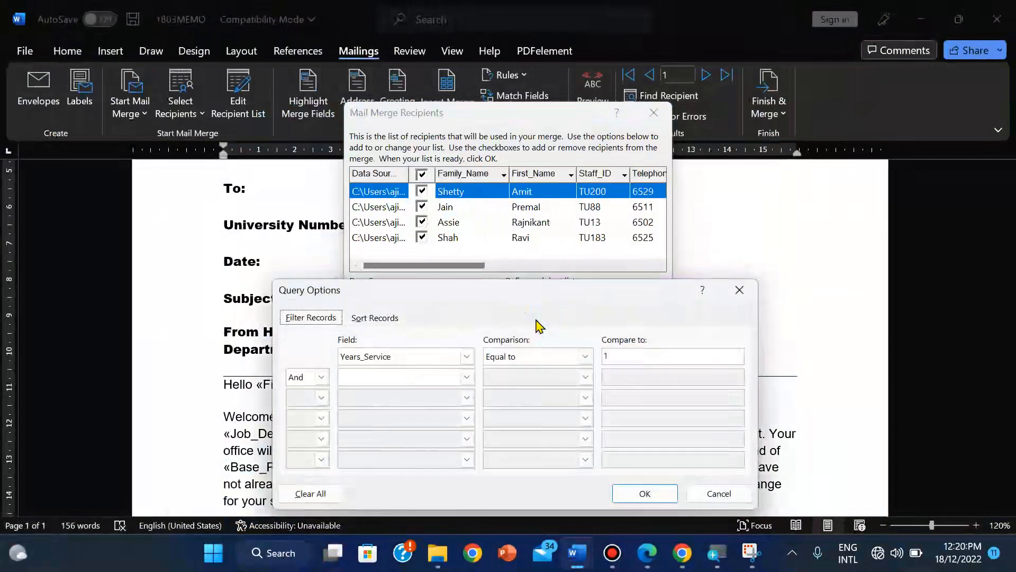
Step: Snip the recipient list and filter settings together, then cancel Query Options
{"action": "left_click", "coordinate": [751, 552]}
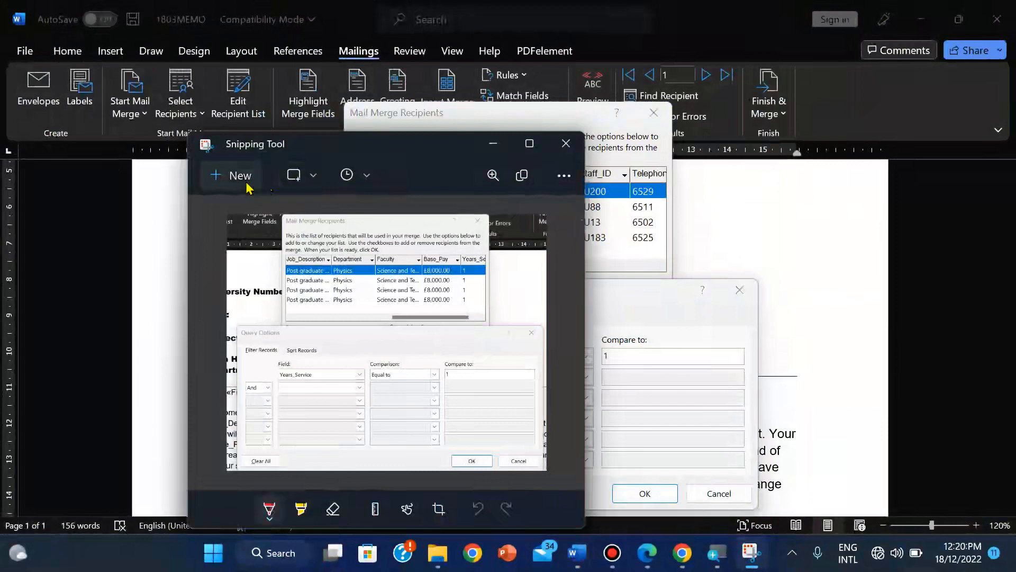
{"action": "left_click", "coordinate": [239, 176]}
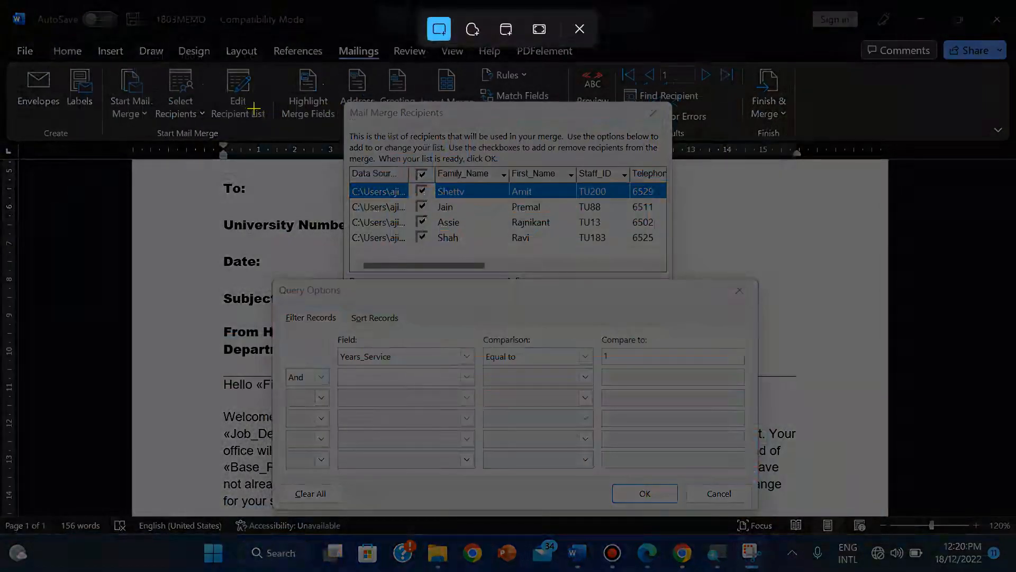
{"action": "left_click_drag", "start_coordinate": [234, 102], "coordinate": [761, 510]}
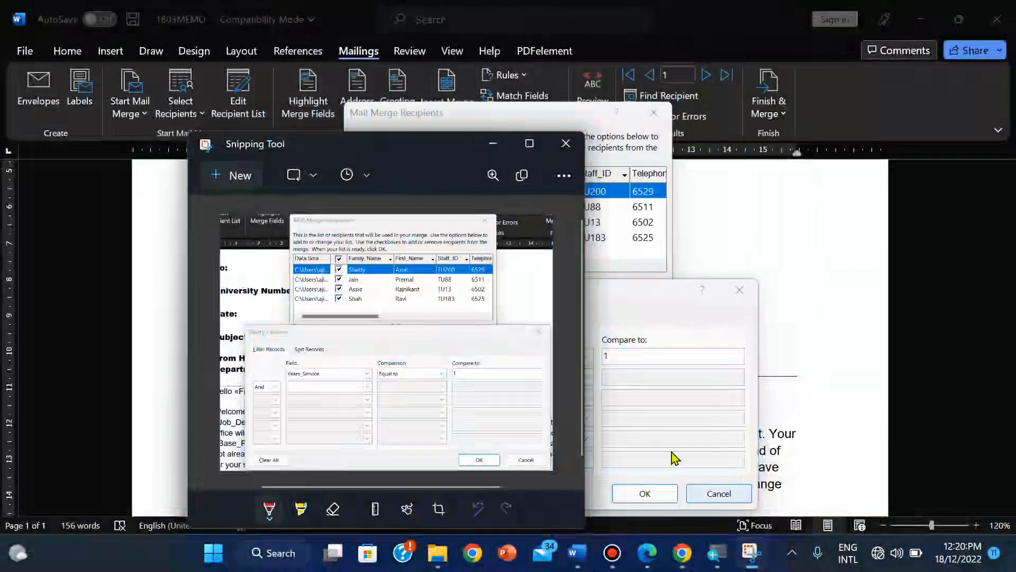
{"action": "mouse_move", "coordinate": [577, 553]}
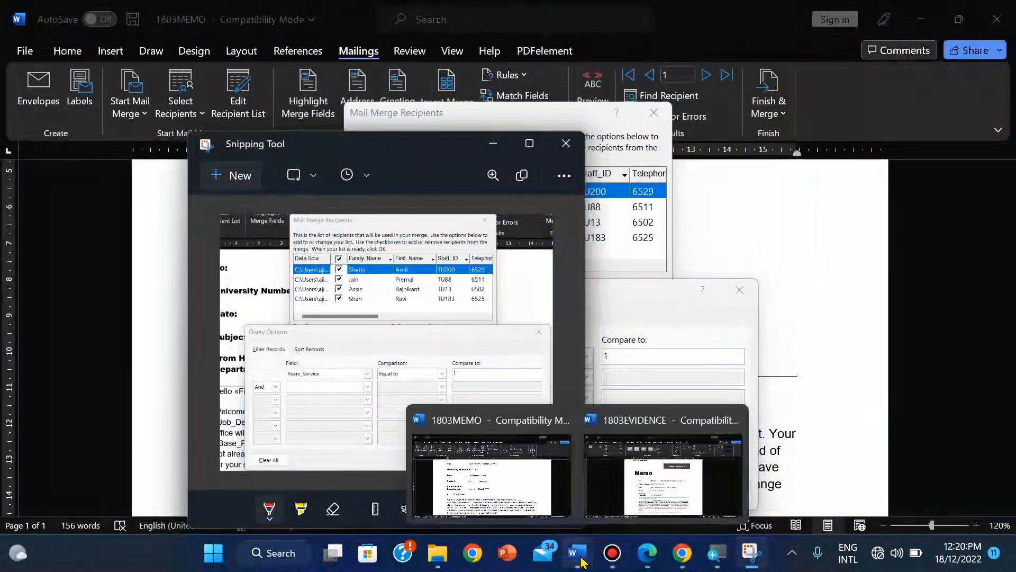
{"action": "mouse_move", "coordinate": [648, 495]}
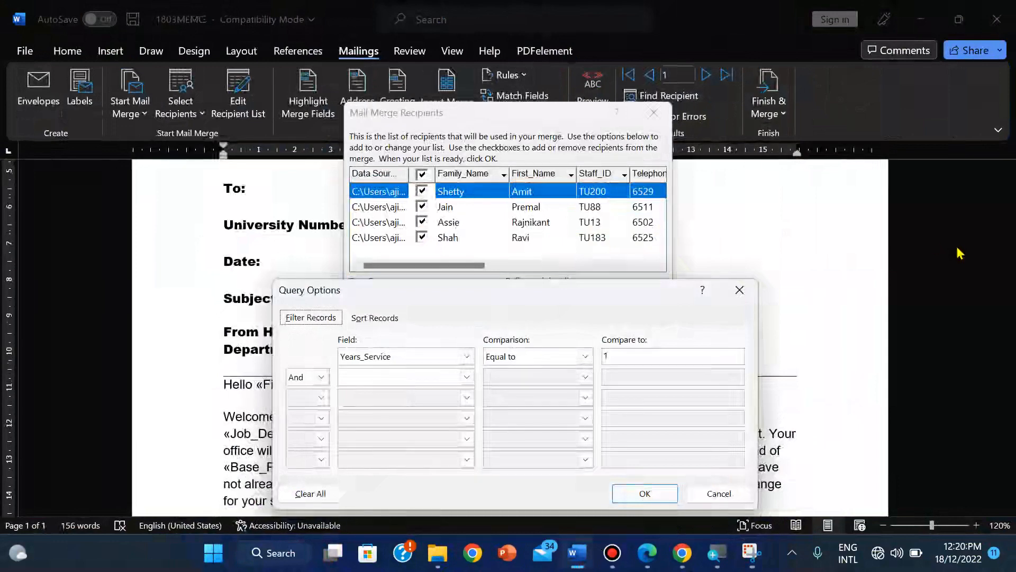
{"action": "left_click", "coordinate": [715, 494]}
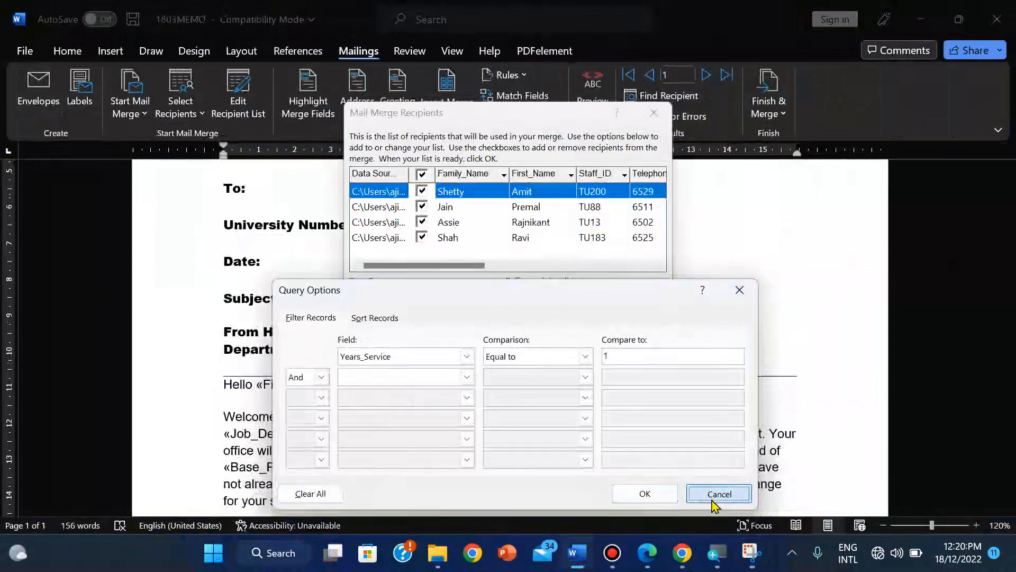
Step: Close the recipient list and paste the snip under Evidence 9 in 1803EVIDENCE
{"action": "left_click", "coordinate": [654, 114]}
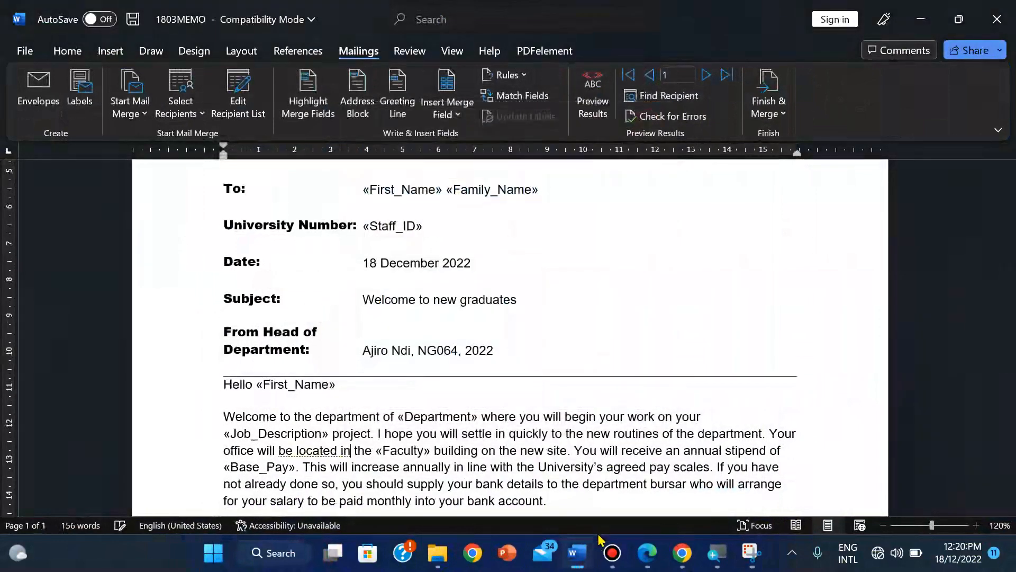
{"action": "mouse_move", "coordinate": [576, 553]}
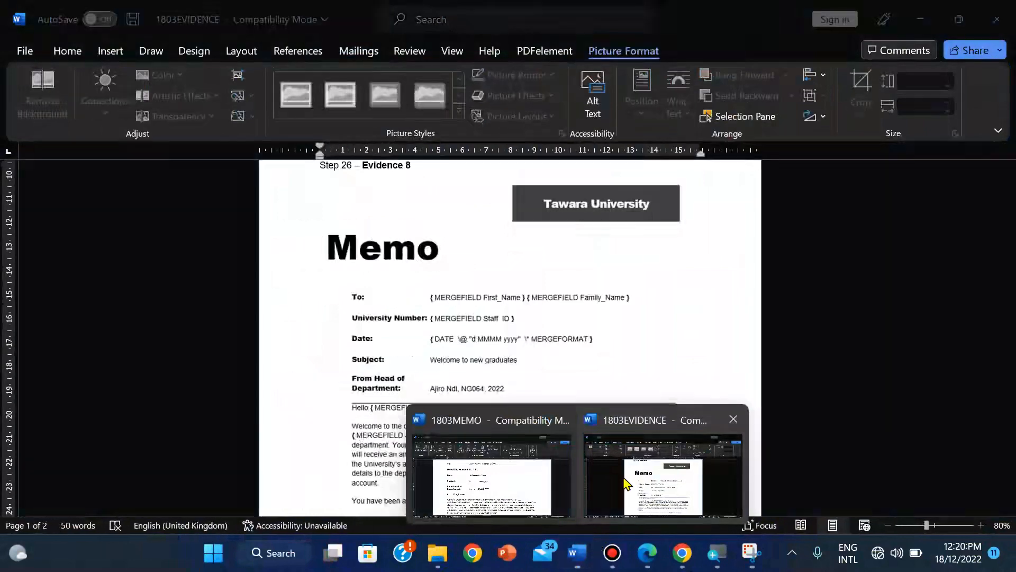
{"action": "left_click", "coordinate": [619, 496]}
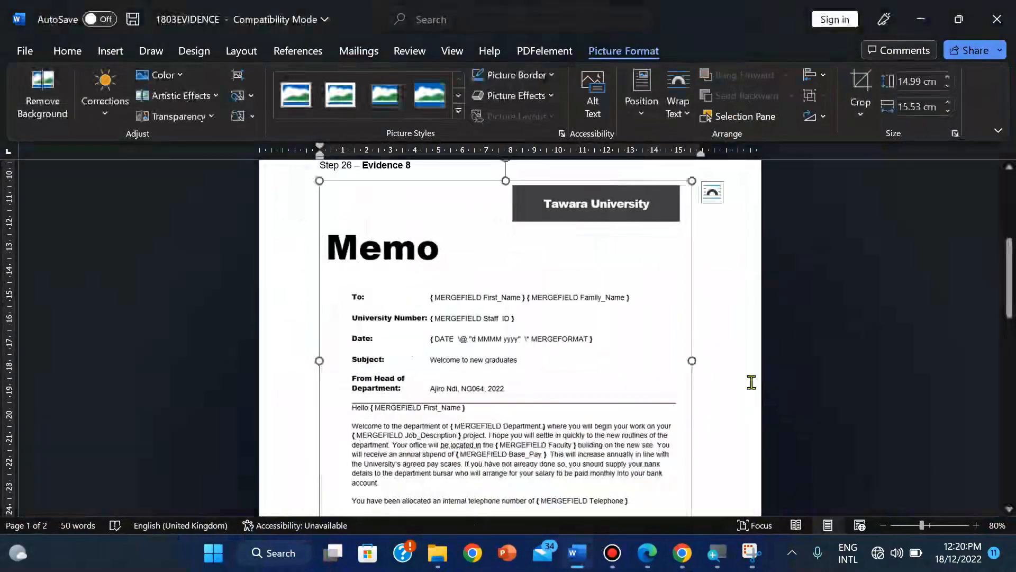
{"action": "left_click_drag", "start_coordinate": [1008, 265], "coordinate": [1009, 343]}
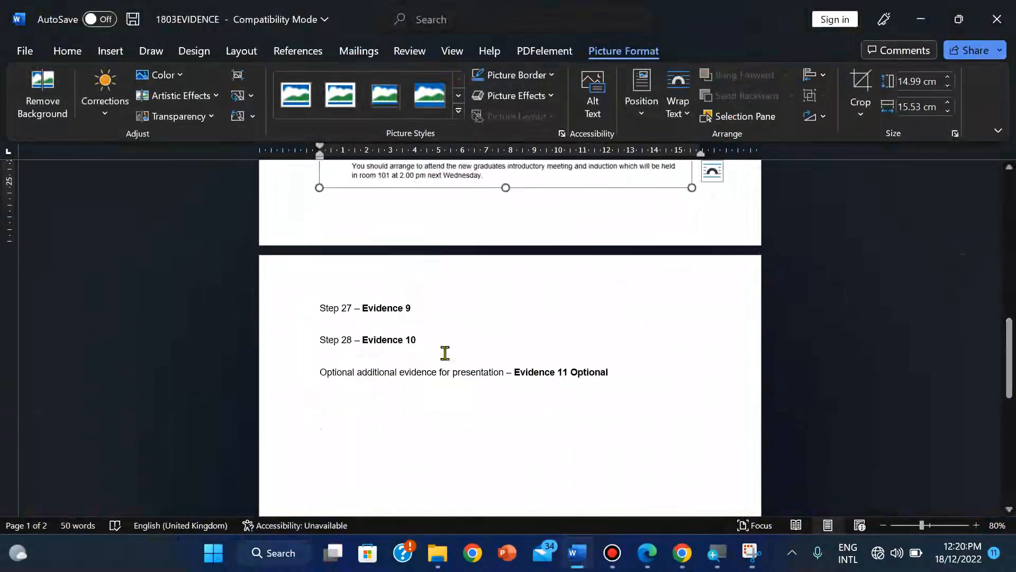
{"action": "left_click", "coordinate": [326, 325]}
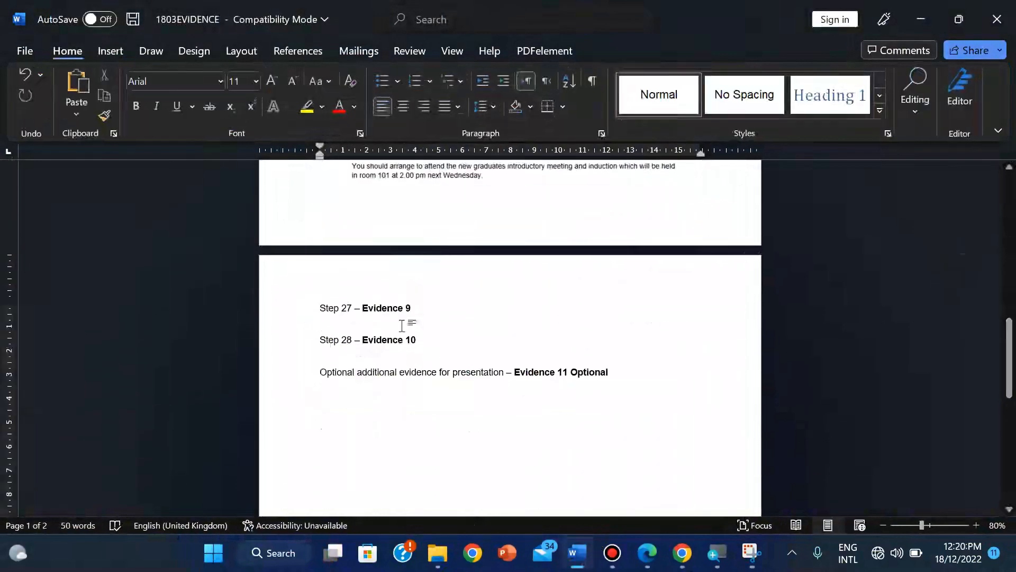
{"action": "key", "text": "ctrl+v"}
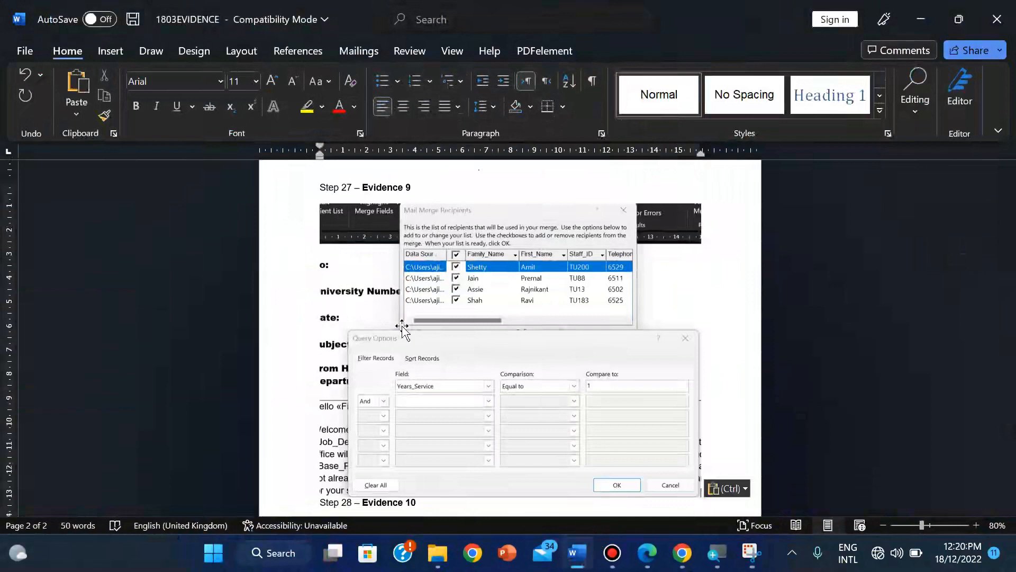
{"action": "left_click", "coordinate": [473, 311]}
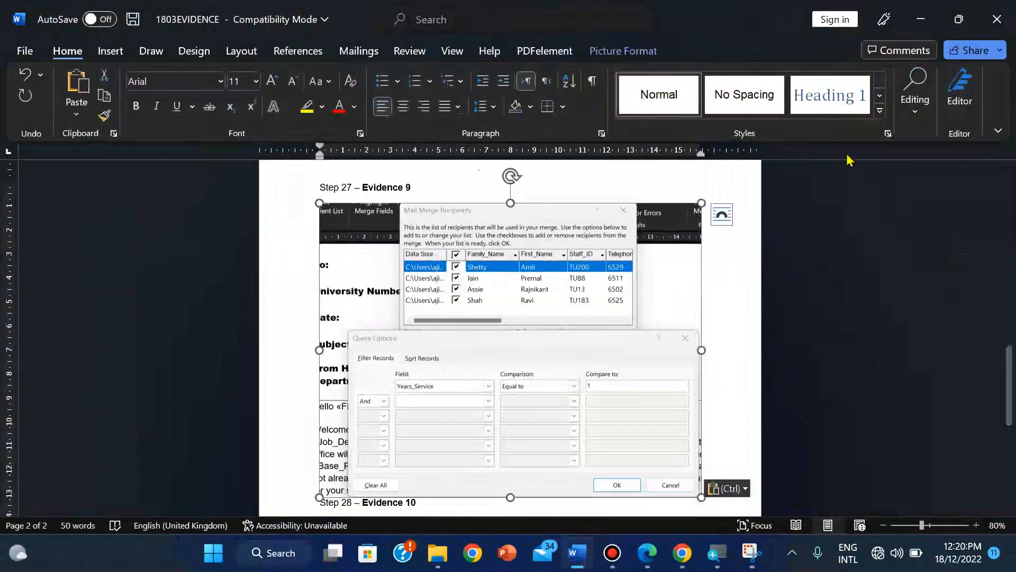
Step: Crop the pasted screenshot's left and right edges
{"action": "left_click", "coordinate": [643, 51]}
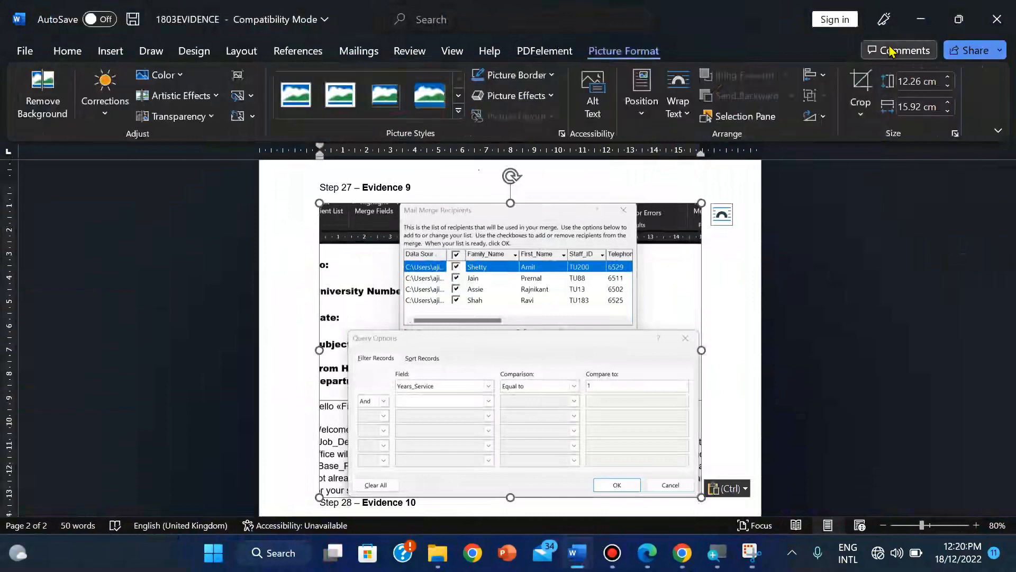
{"action": "left_click", "coordinate": [861, 80]}
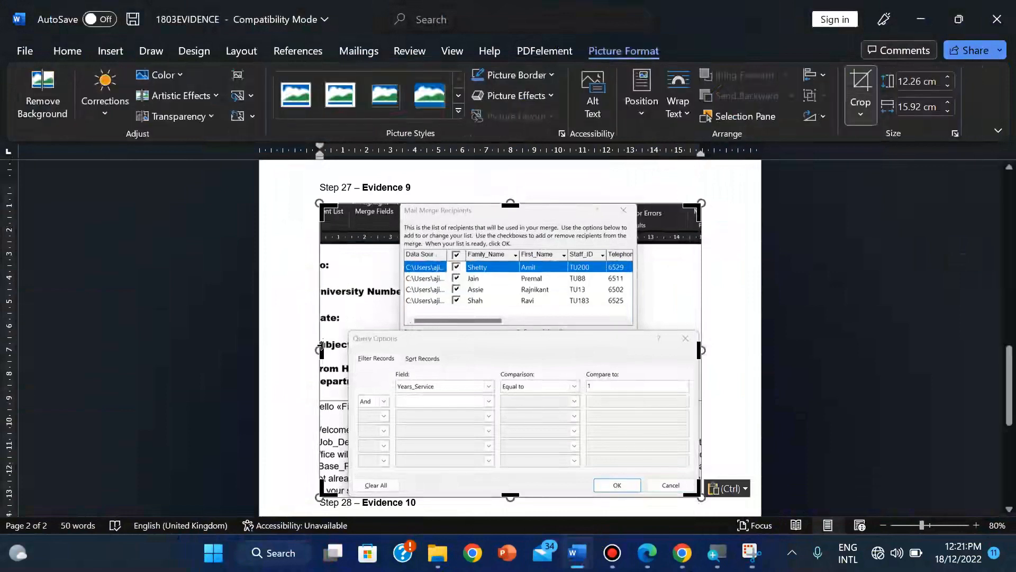
{"action": "left_click_drag", "start_coordinate": [321, 346], "coordinate": [349, 347]}
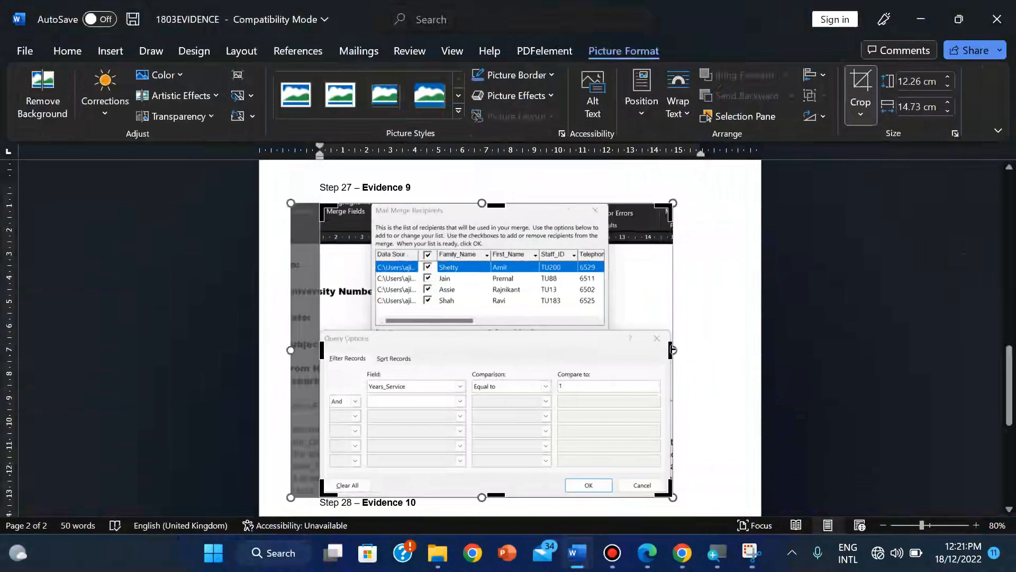
{"action": "left_click_drag", "start_coordinate": [671, 349], "coordinate": [665, 351]}
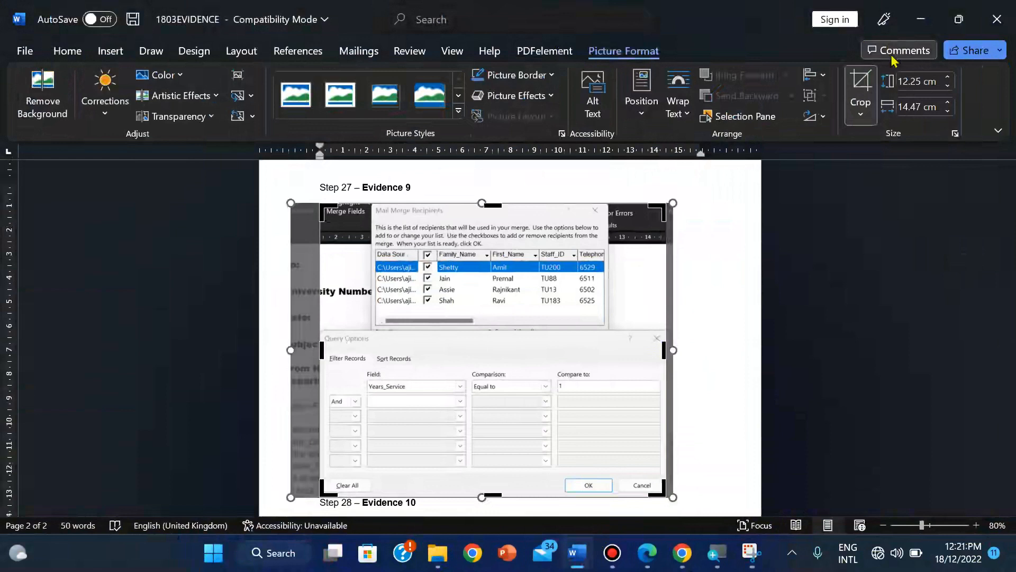
{"action": "left_click", "coordinate": [861, 88]}
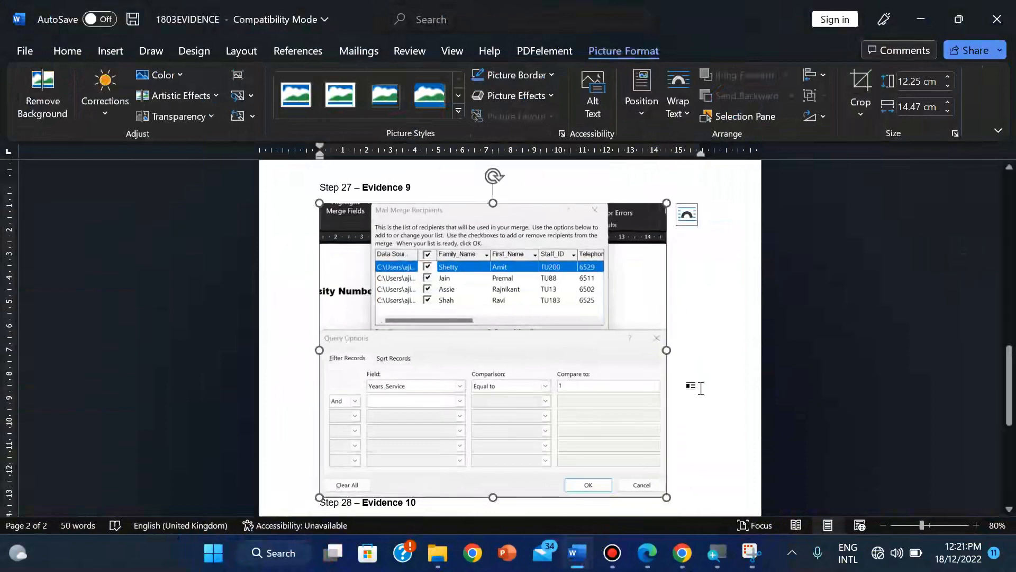
{"action": "scroll", "coordinate": [1008, 386], "scroll_direction": "down", "scroll_amount": 1}
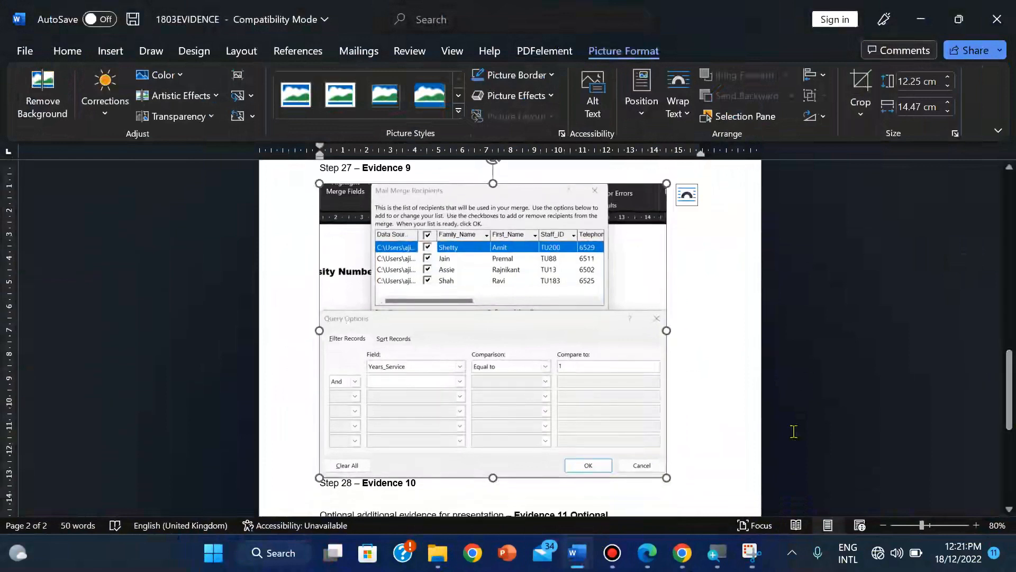
Step: Crop away everything below the filter row, enlarge to 9.59 × 15.66 cm, and save
{"action": "left_click", "coordinate": [861, 90]}
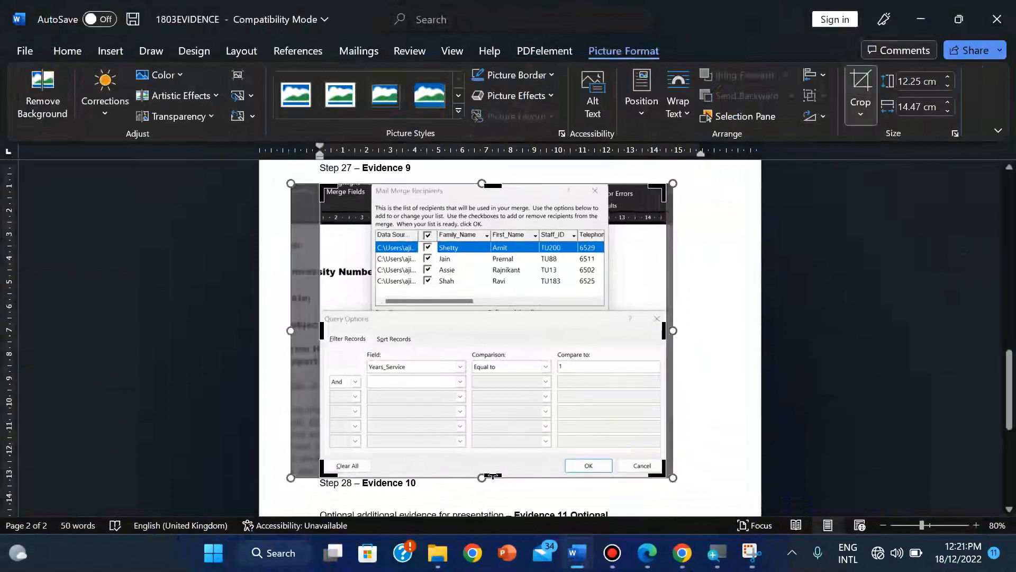
{"action": "left_click_drag", "start_coordinate": [492, 475], "coordinate": [503, 394]}
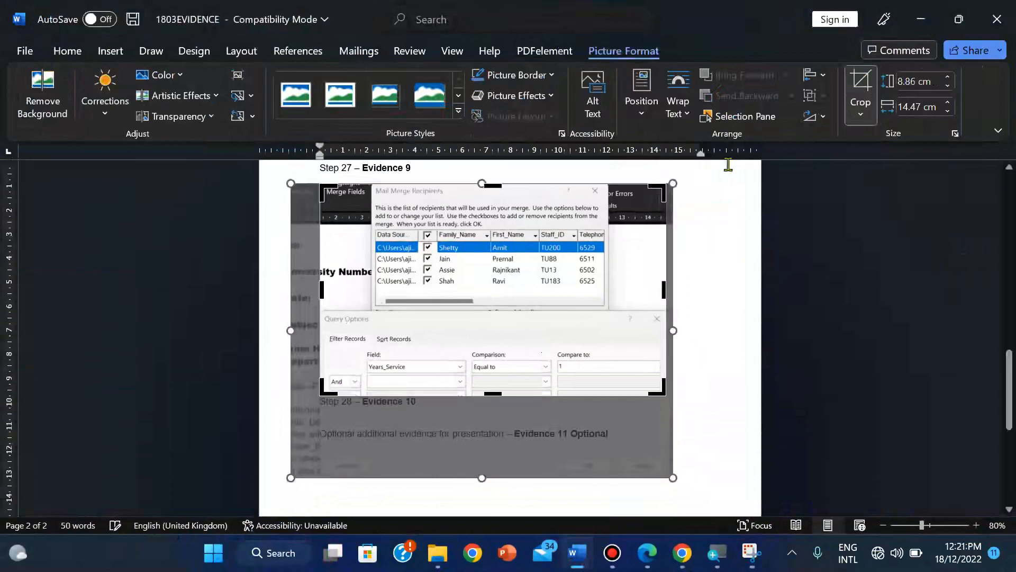
{"action": "left_click", "coordinate": [861, 96]}
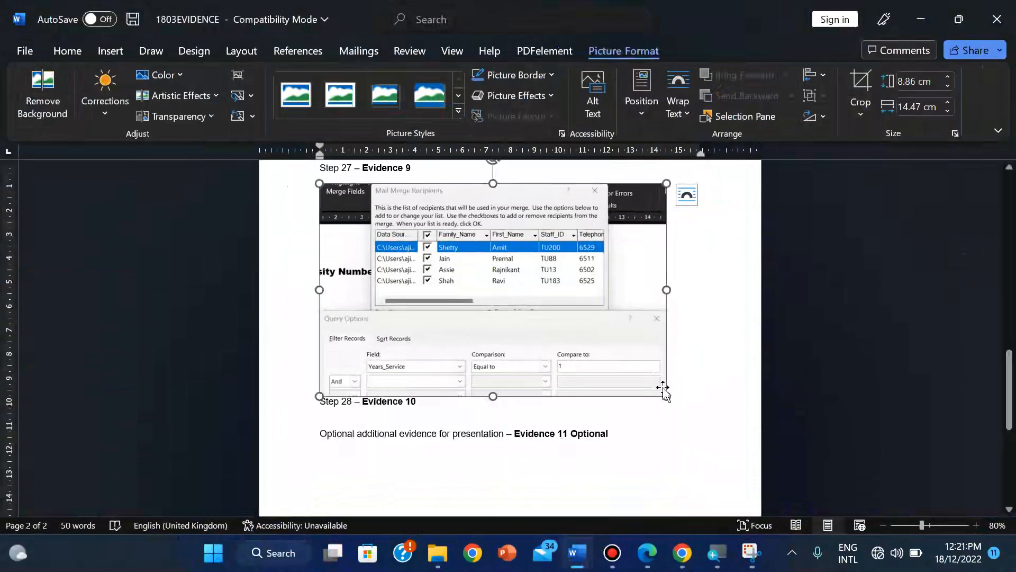
{"action": "left_click_drag", "start_coordinate": [665, 393], "coordinate": [681, 414]}
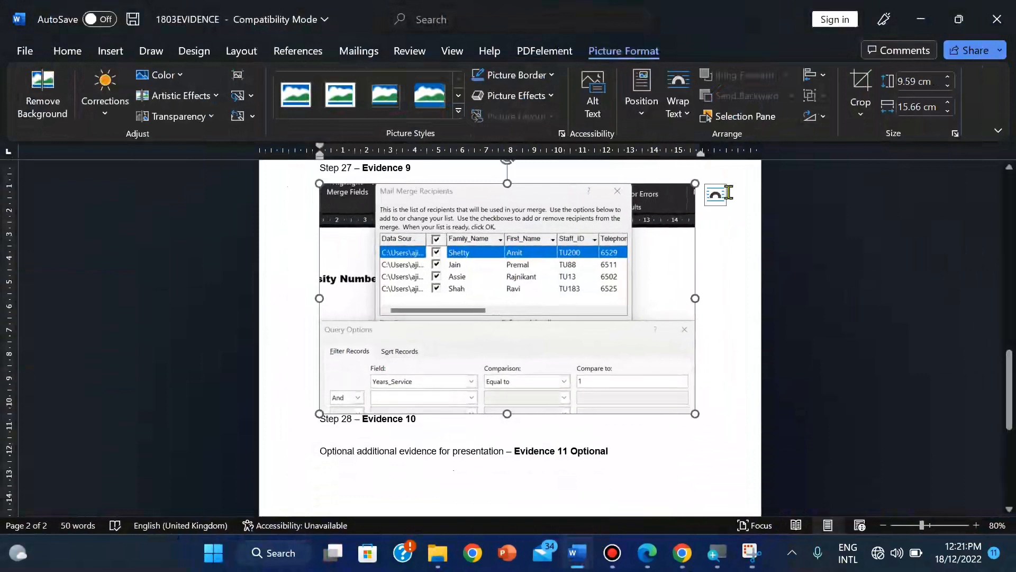
{"action": "key", "text": "ctrl+s"}
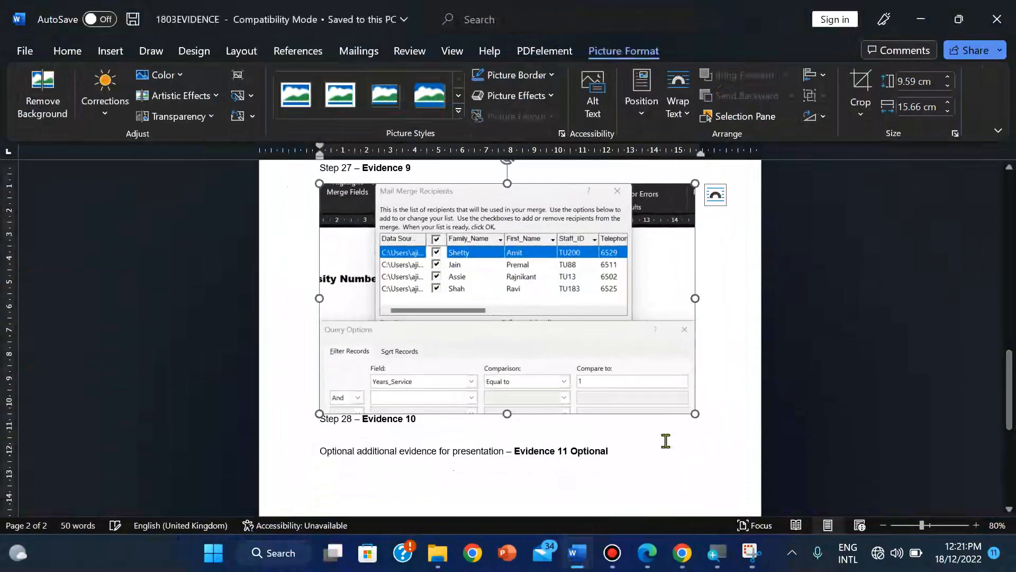
{"action": "mouse_move", "coordinate": [646, 555]}
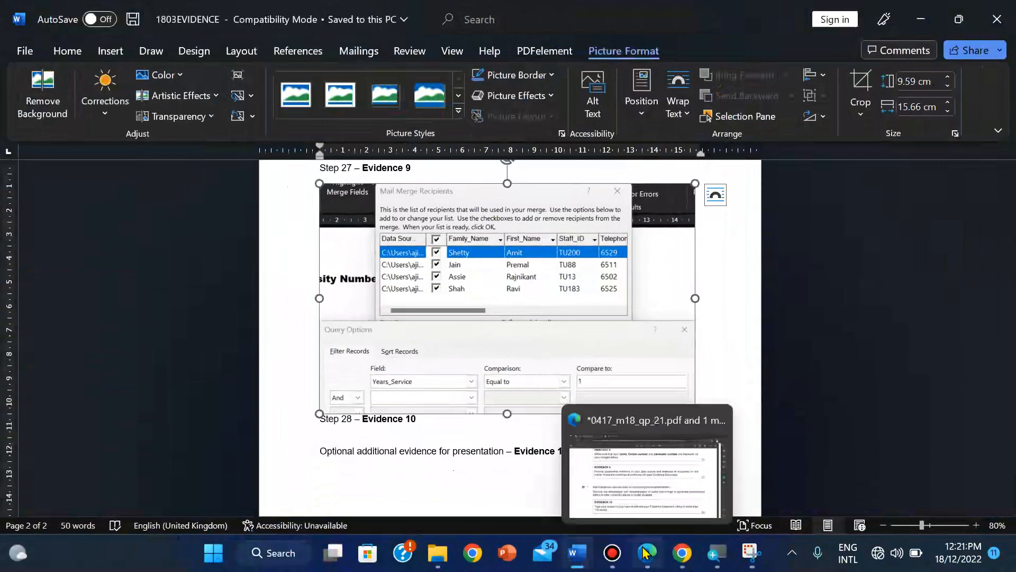
Step: Read task 28's Evidence 10 instructions on mail merge advantages and disadvantages in the question paper PDF
{"action": "left_click", "coordinate": [625, 455]}
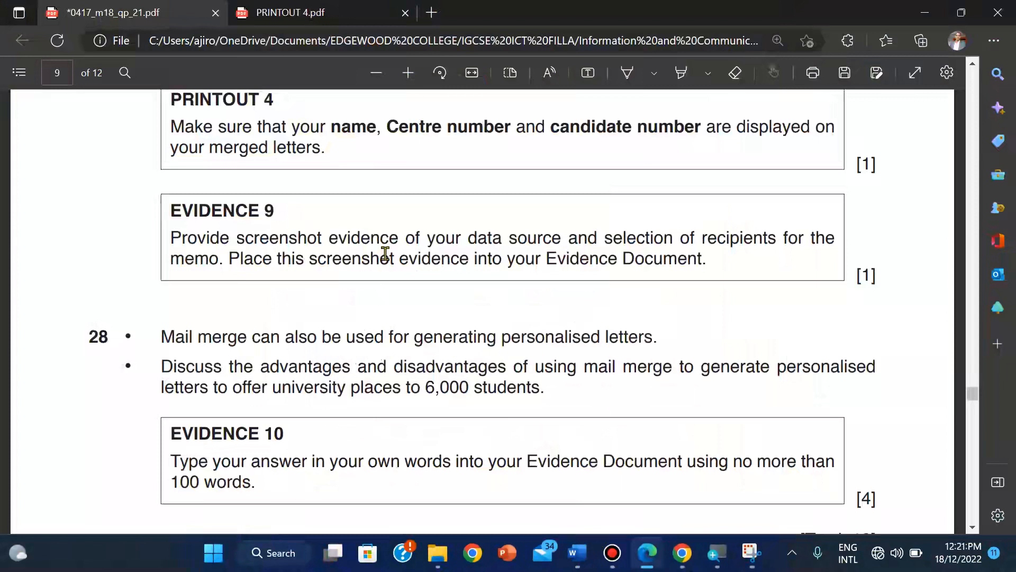
{"action": "mouse_move", "coordinate": [548, 3]}
{"action": "left_click", "coordinate": [579, 11]}
Step: Back in the evidence document, zoom in and add an 'Advantages' heading below Step 28 – Evidence 10
{"action": "mouse_move", "coordinate": [577, 553]}
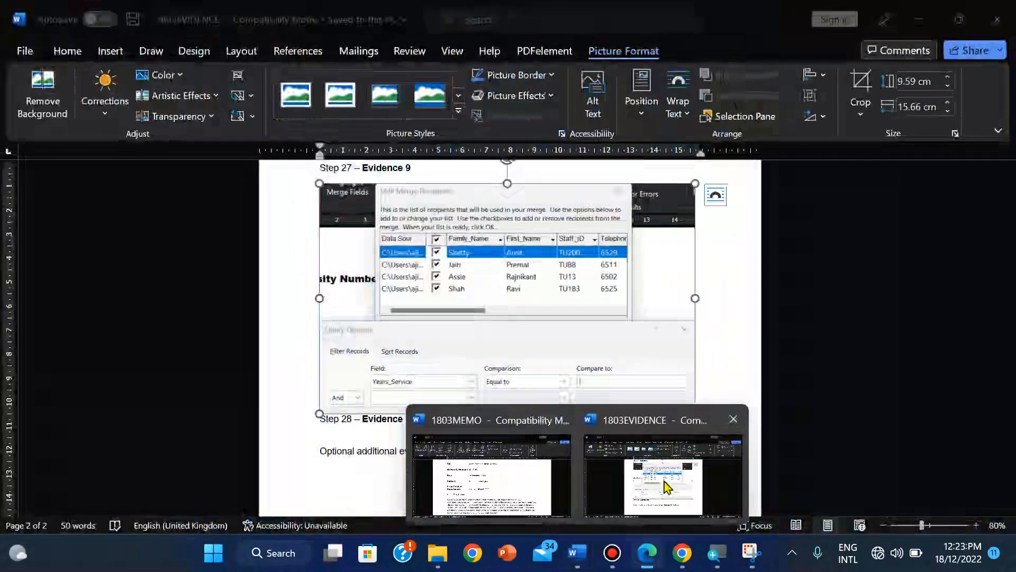
{"action": "left_click", "coordinate": [667, 486]}
{"action": "left_click", "coordinate": [325, 433]}
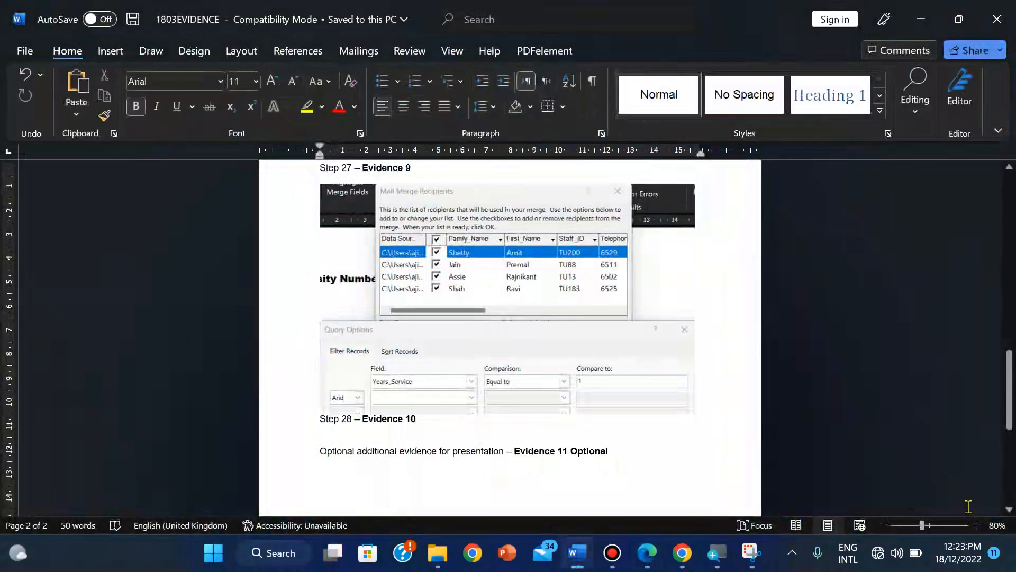
{"action": "left_click", "coordinate": [977, 525]}
{"action": "left_click", "coordinate": [977, 525]}
{"action": "left_click", "coordinate": [976, 525]}
{"action": "left_click", "coordinate": [977, 525]}
{"action": "left_click", "coordinate": [977, 525]}
{"action": "left_click", "coordinate": [977, 525]}
{"action": "left_click", "coordinate": [976, 525]}
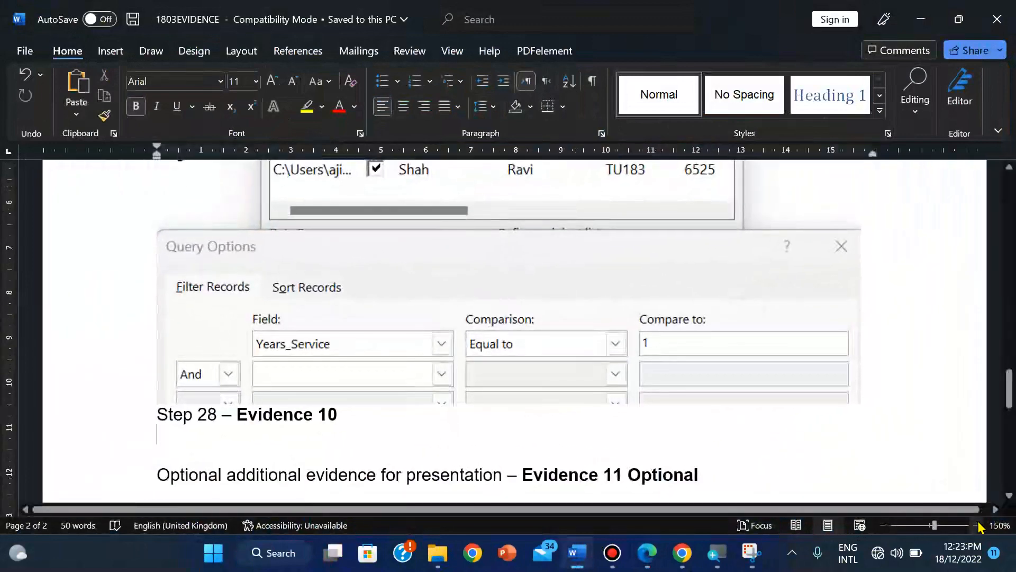
{"action": "key", "text": "Return"}
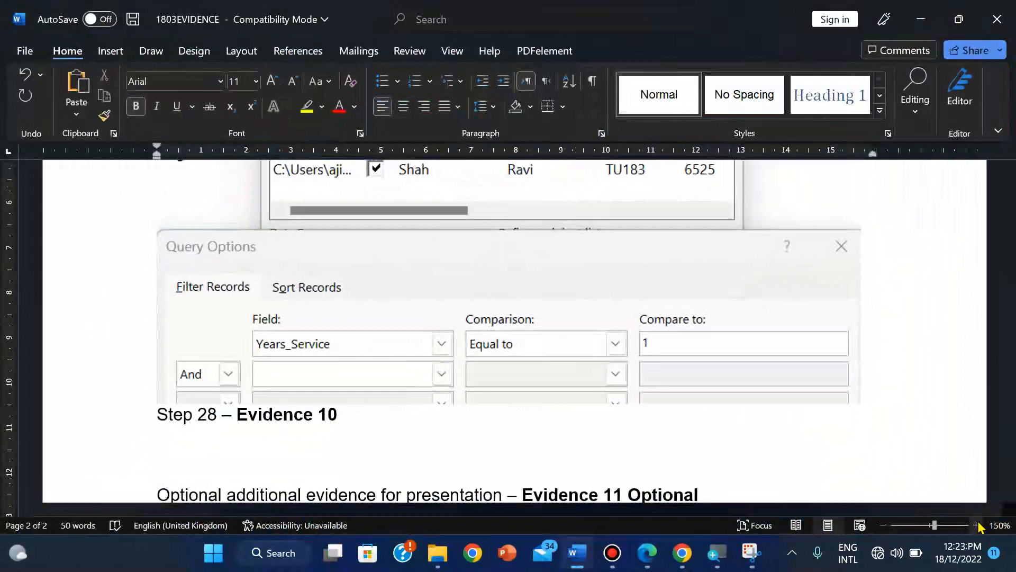
{"action": "type", "text": "Advabt"}
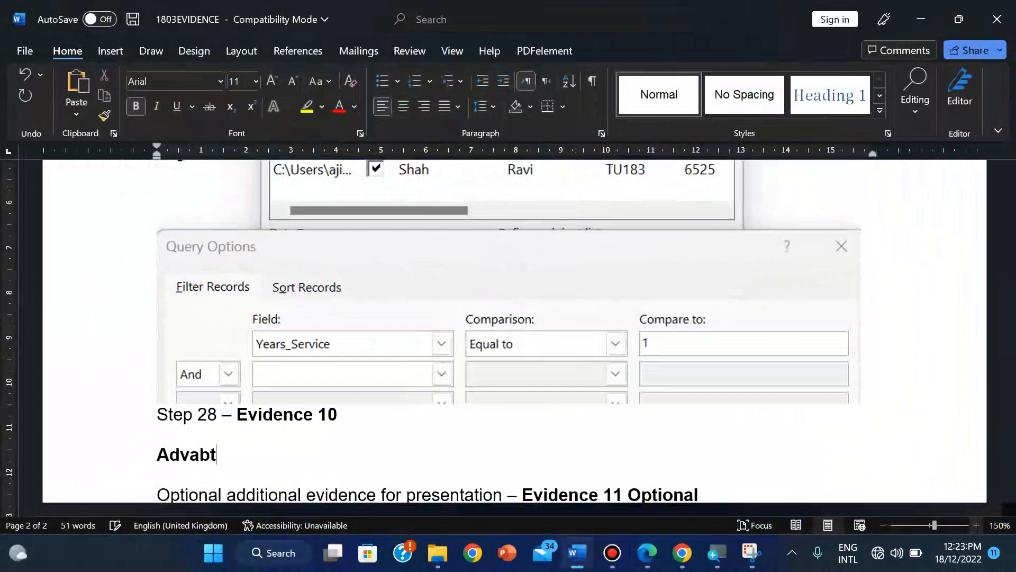
{"action": "key", "text": "BackSpace"}
{"action": "key", "text": "BackSpace"}
{"action": "type", "text": "ntages"}
{"action": "key", "text": "Return"}
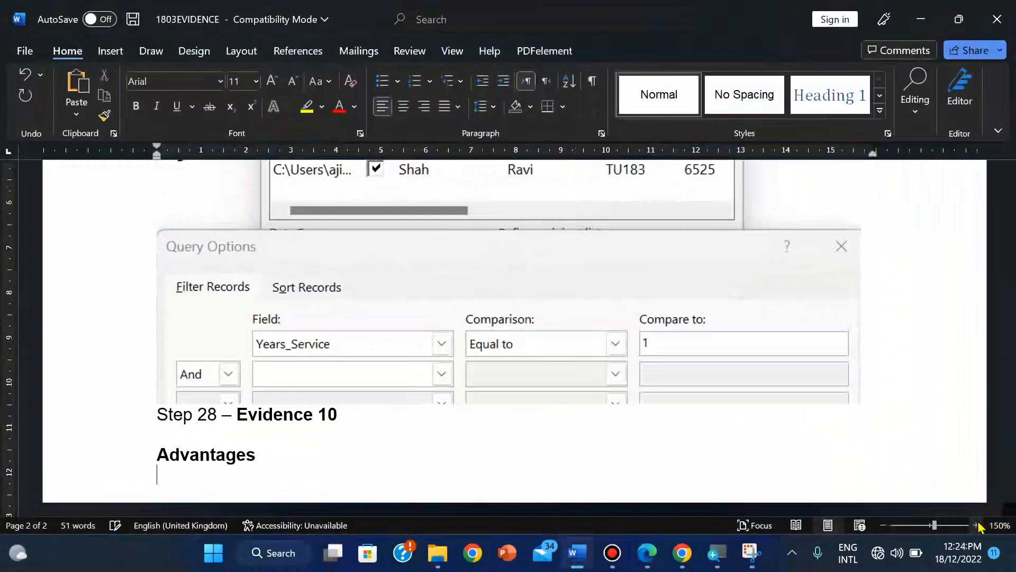
Step: Add the bullet 'Only one letter has to be typed thereby saving time' and start another bullet
{"action": "left_click", "coordinate": [382, 81]}
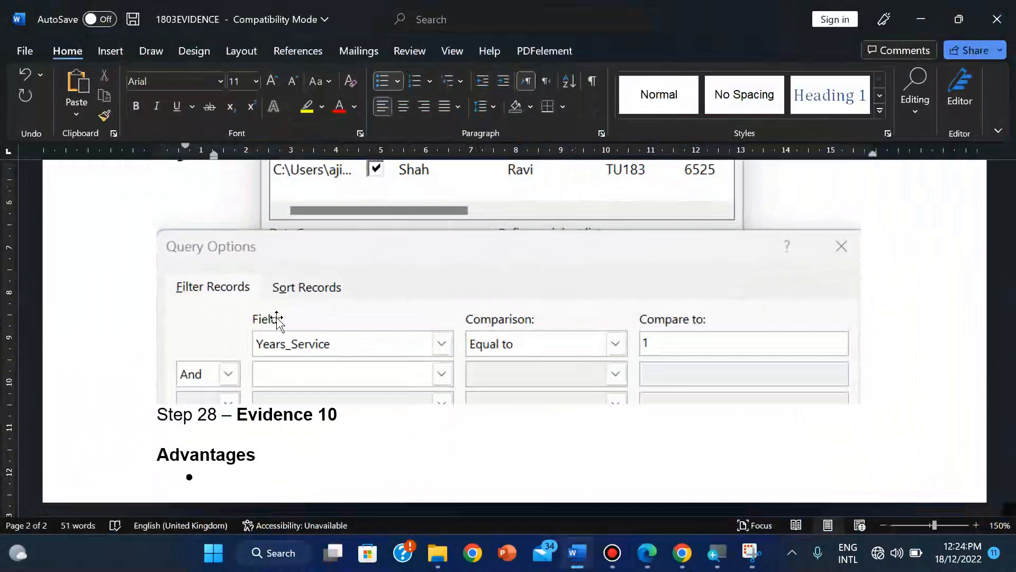
{"action": "type", "text": "Only on"}
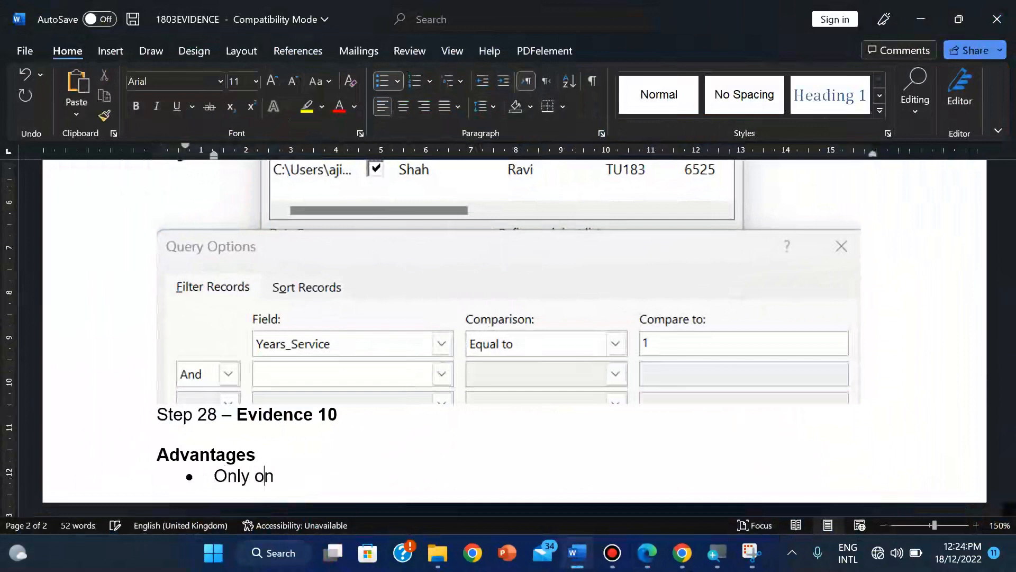
{"action": "type", "text": "e letter has "}
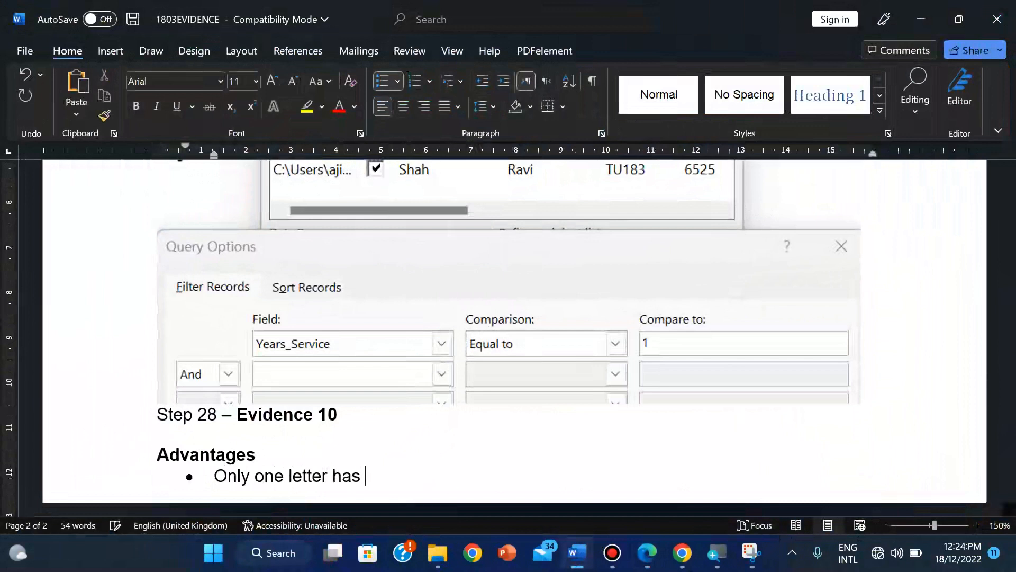
{"action": "type", "text": "to be typ"}
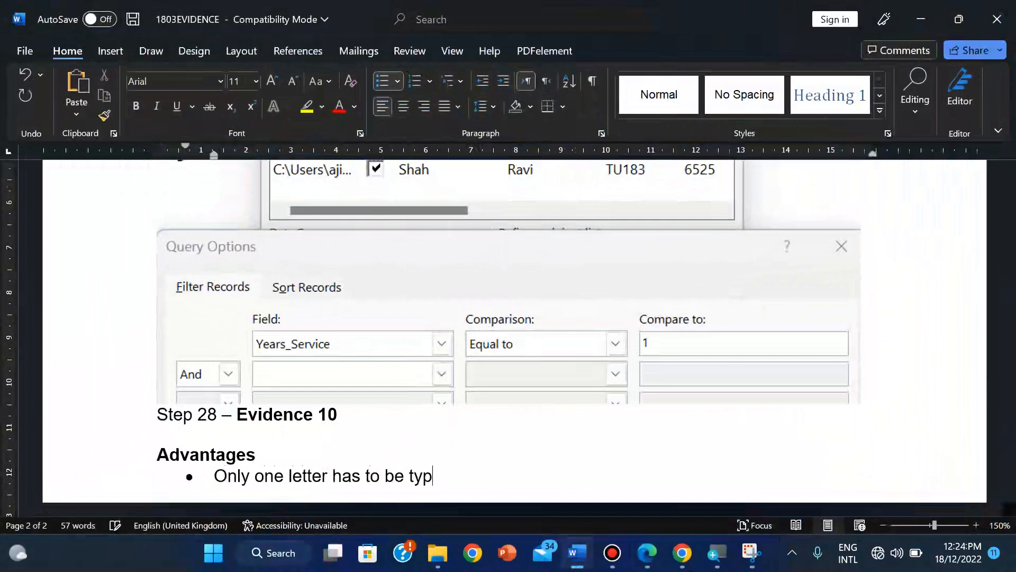
{"action": "type", "text": "ed thereb"}
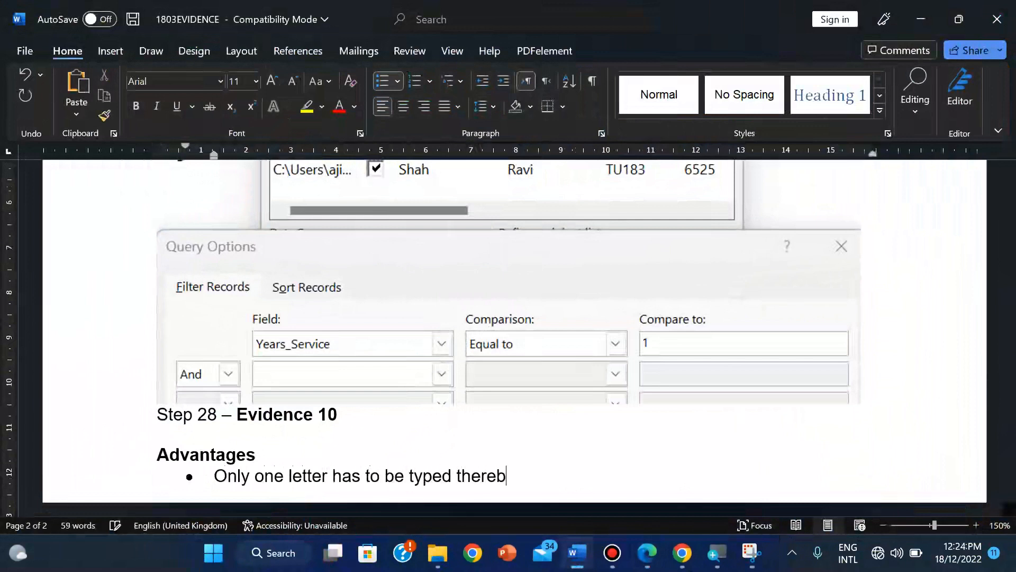
{"action": "type", "text": "y saving time"}
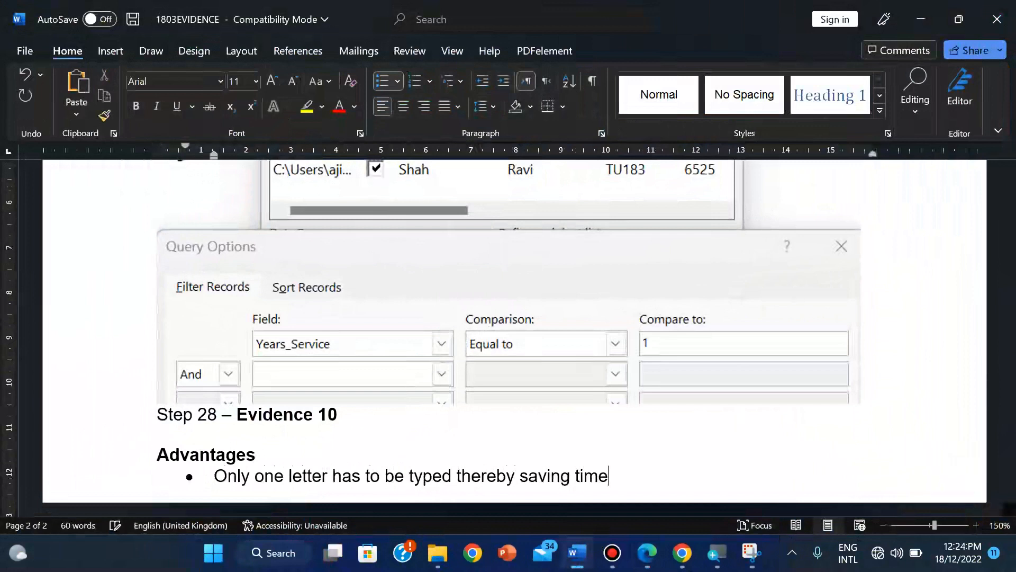
{"action": "key", "text": "Return"}
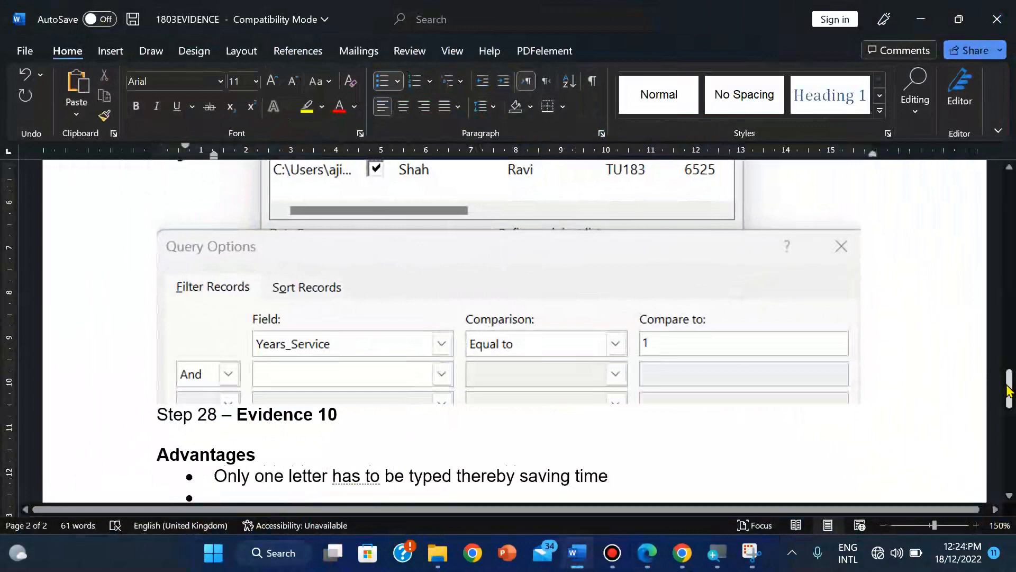
{"action": "left_click_drag", "start_coordinate": [1009, 393], "coordinate": [1009, 406]}
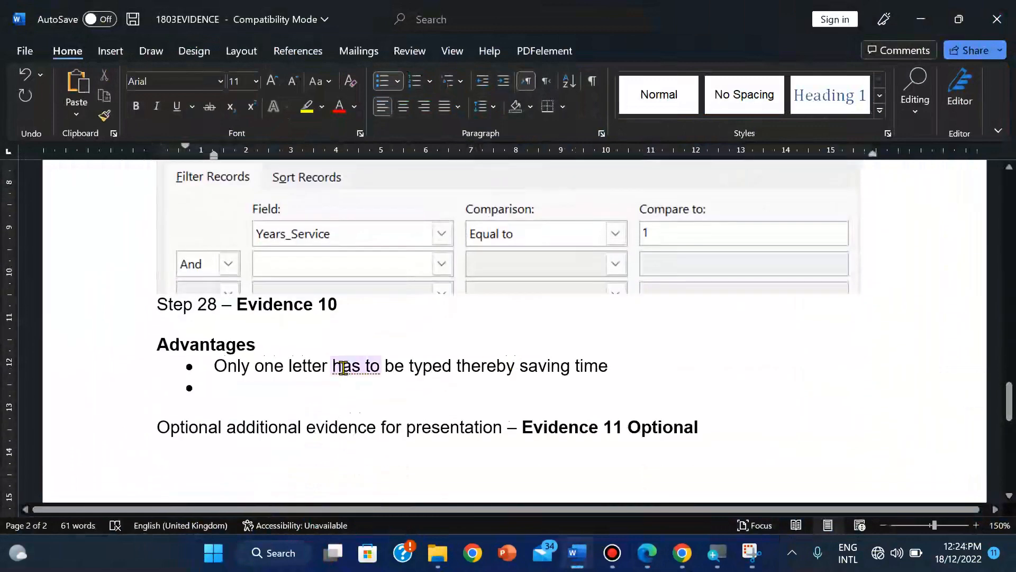
Step: Dismiss the 'has to' suggestion and type 'Only the master document and data source has to be proofread thereby saving time'
{"action": "right_click", "coordinate": [344, 366]}
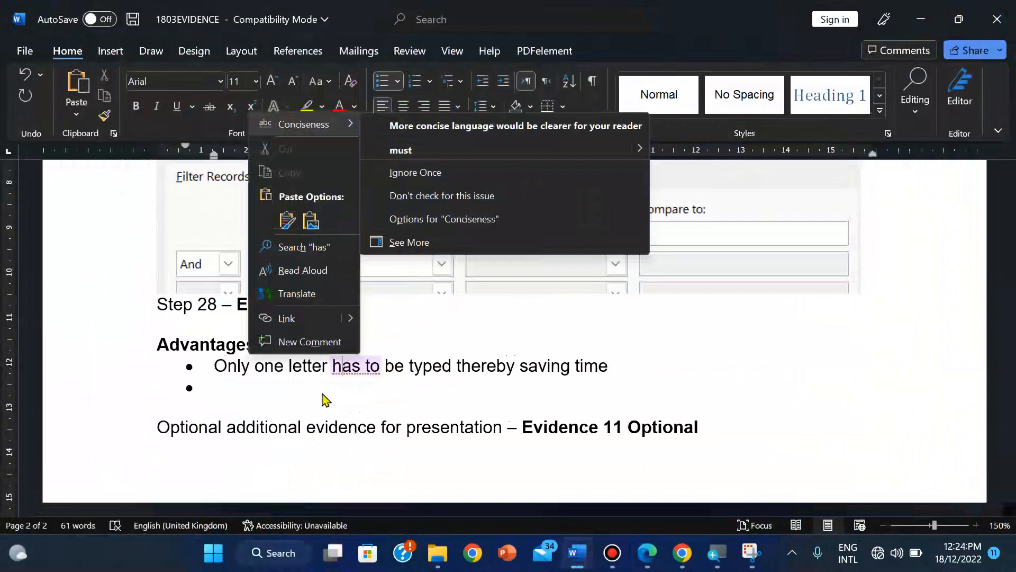
{"action": "left_click", "coordinate": [322, 391]}
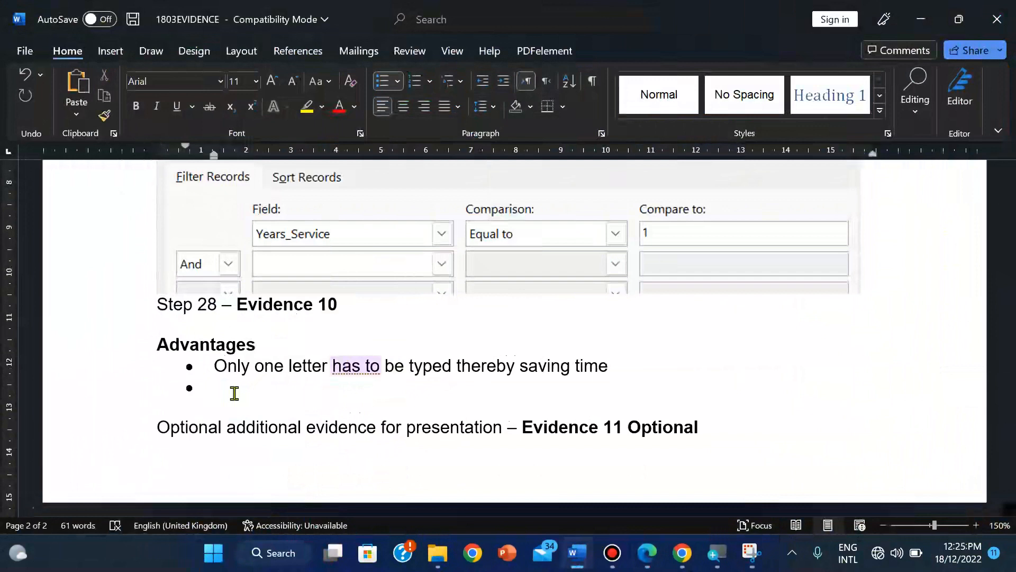
{"action": "type", "text": "Only the master do"}
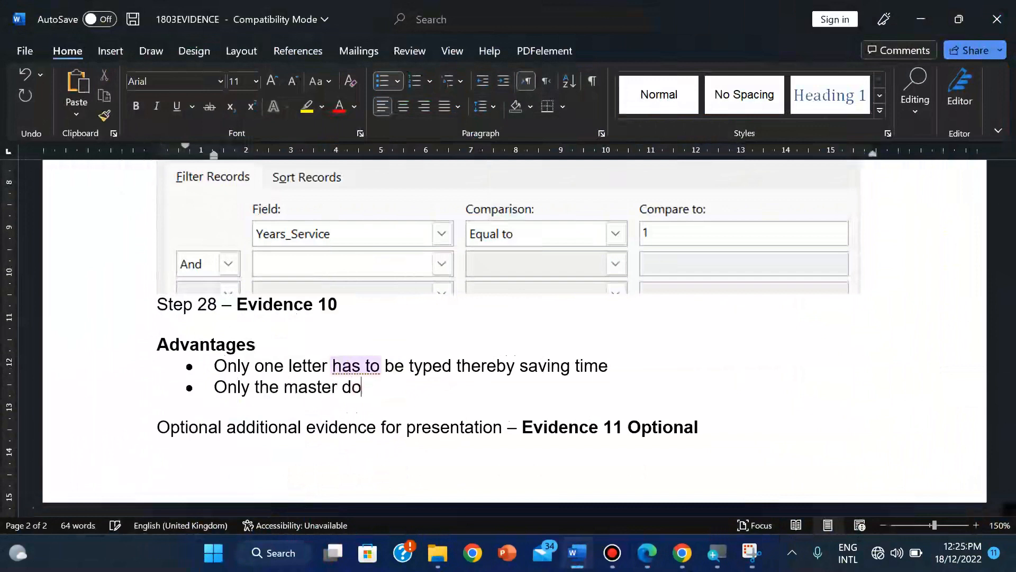
{"action": "type", "text": "cument"}
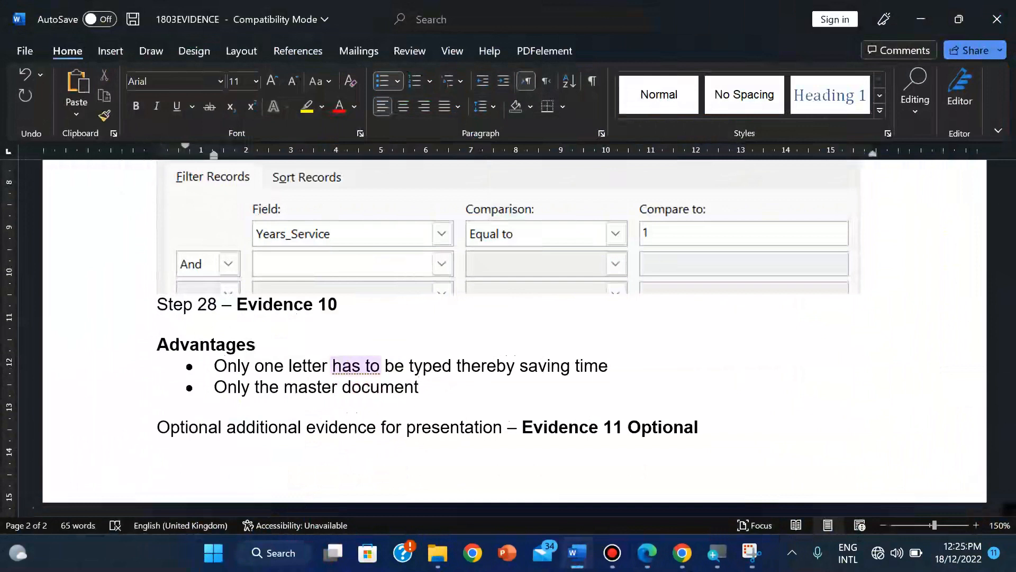
{"action": "type", "text": " and data sourec"}
{"action": "key", "text": "BackSpace"}
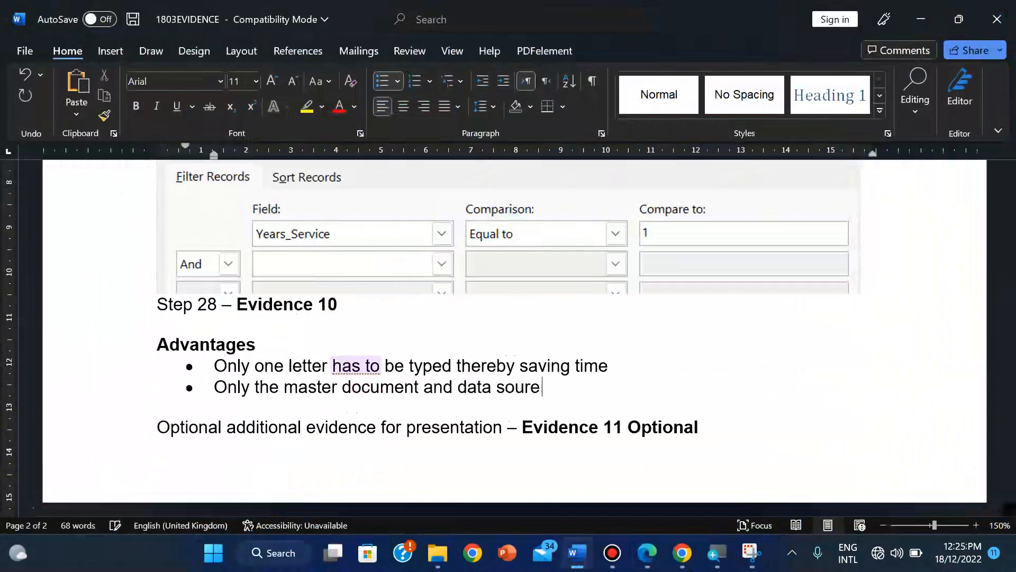
{"action": "key", "text": "Left"}
{"action": "type", "text": "c"}
{"action": "key", "text": "Right"}
{"action": "type", "text": "has to be r"}
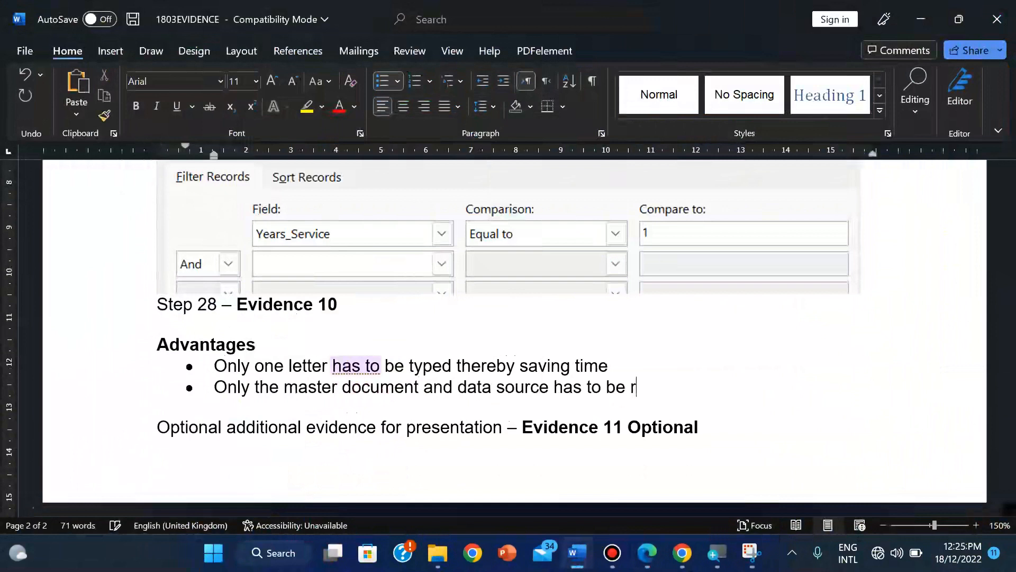
{"action": "key", "text": "BackSpace"}
{"action": "type", "text": "proofread there"}
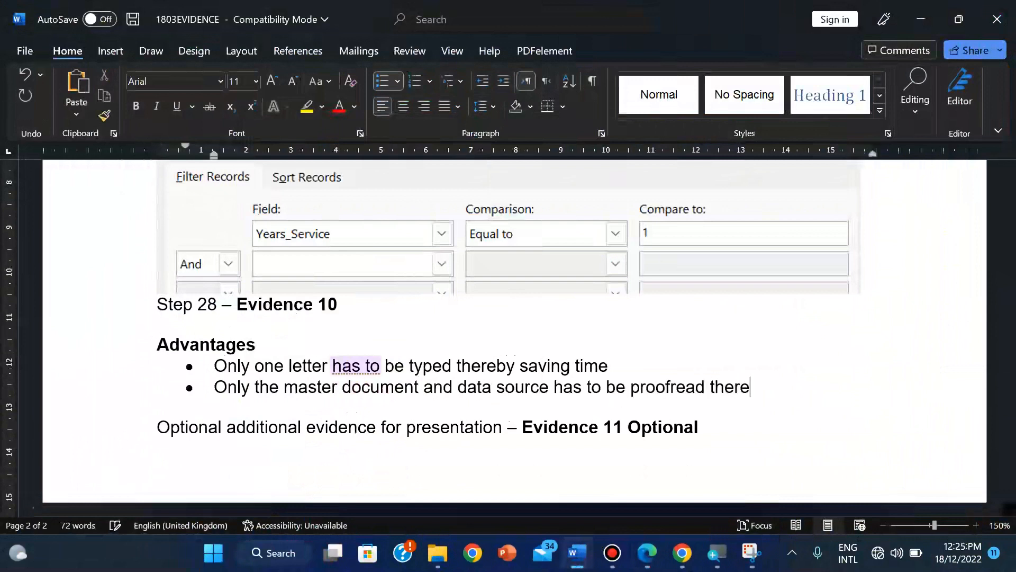
{"action": "type", "text": "by saving"}
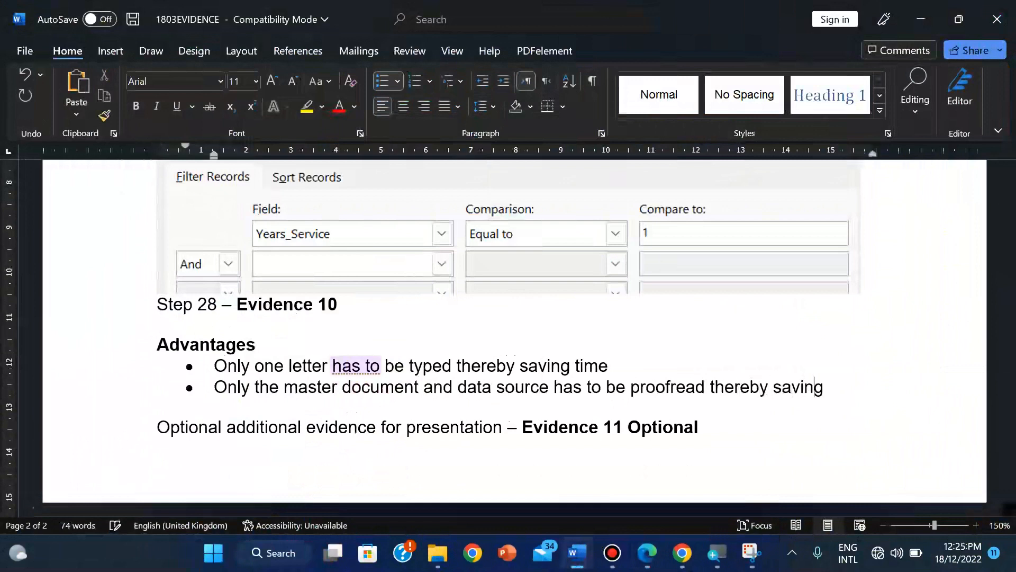
{"action": "type", "text": " time"}
{"action": "key", "text": "BackSpace"}
{"action": "type", "text": "me"}
{"action": "key", "text": "Return"}
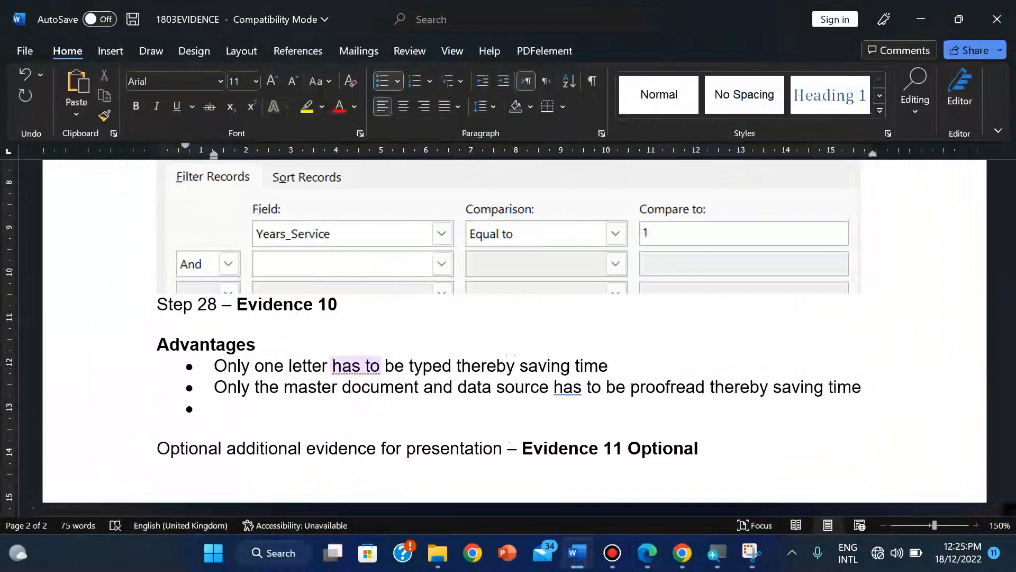
Step: Add the bullet 'Data source may already exist which saves time'
{"action": "type", "text": "Data soure"}
{"action": "key", "text": "BackSpace"}
{"action": "type", "text": "c"}
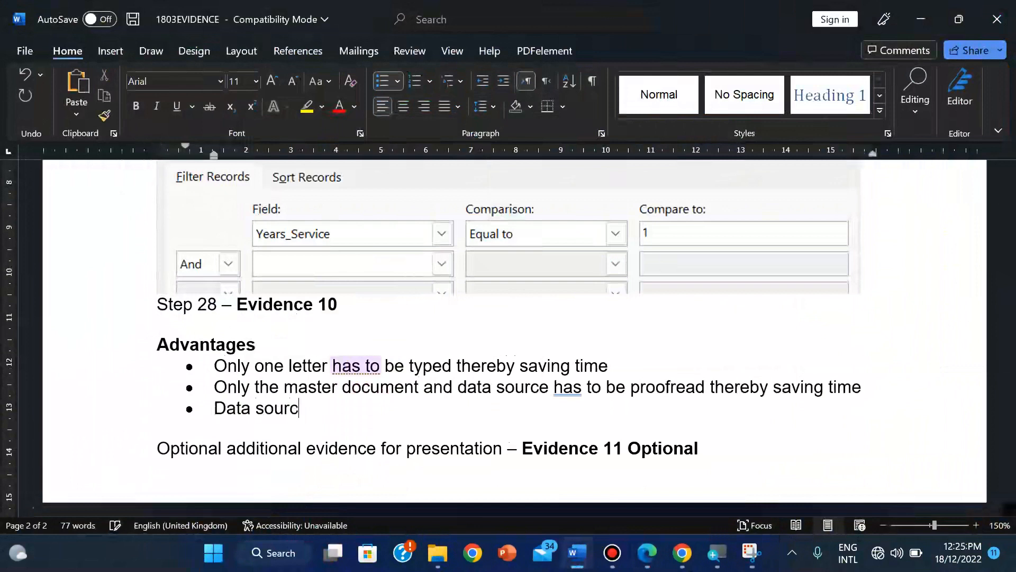
{"action": "type", "text": "e may alrea"}
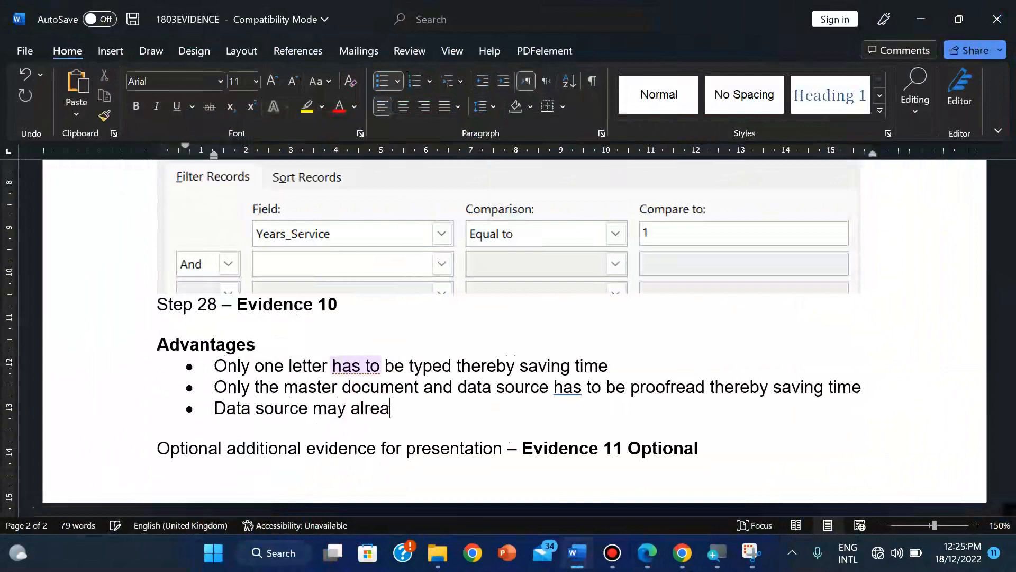
{"action": "type", "text": "dy exist w"}
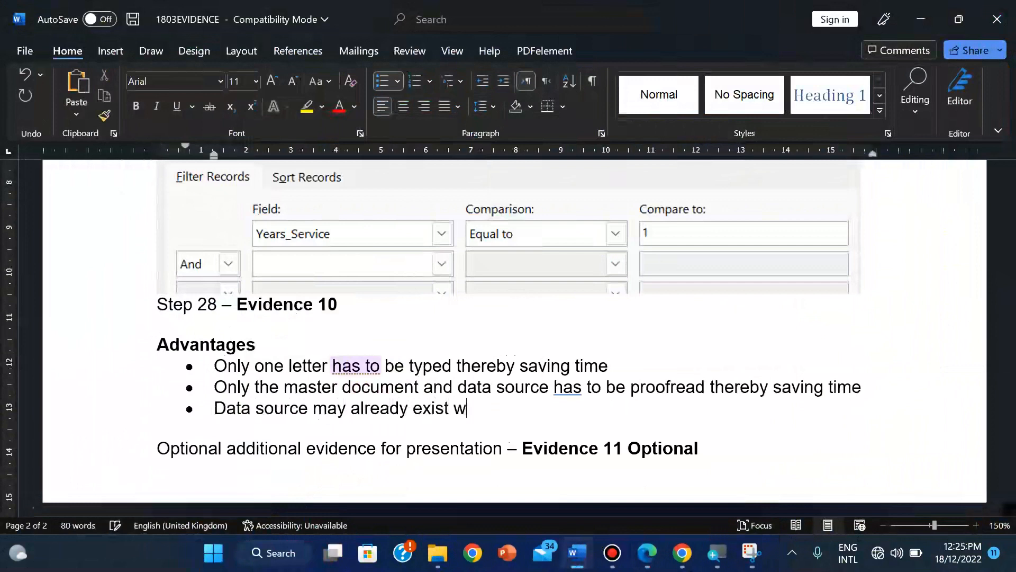
{"action": "type", "text": "hich saves time"}
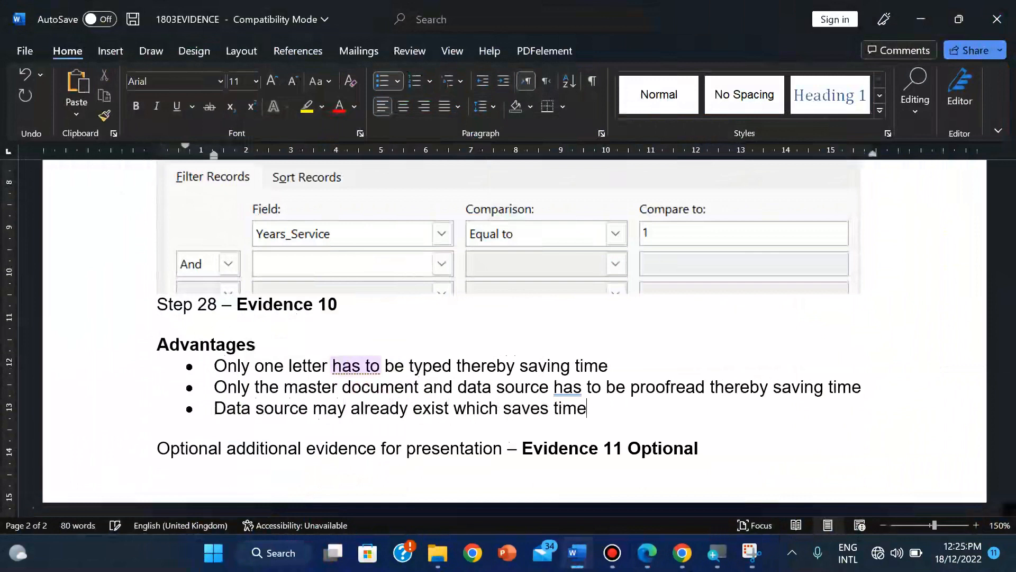
{"action": "key", "text": "Return"}
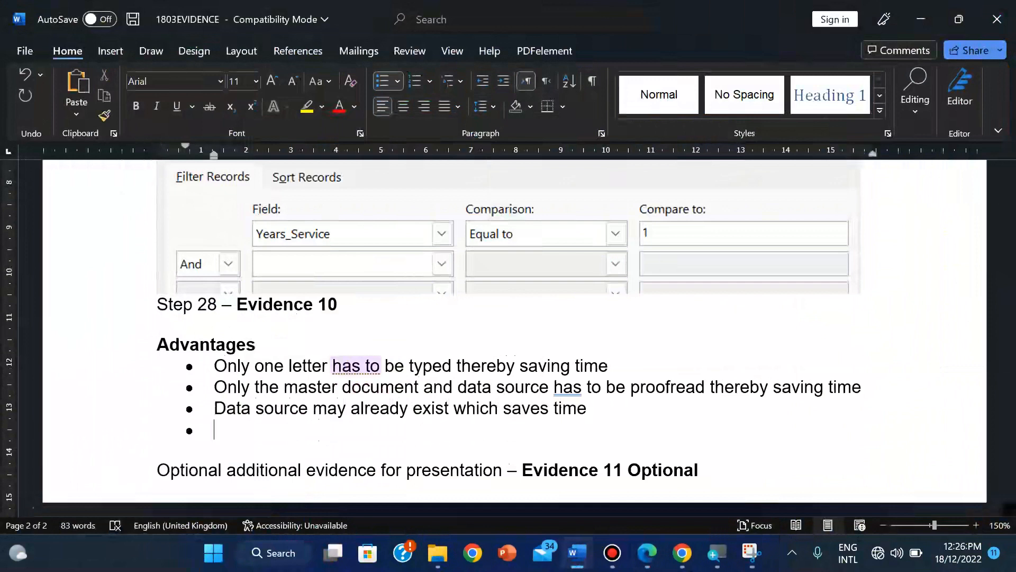
Step: Add the bullet 'Can be able to select any criteria which saves time'
{"action": "type", "text": "Can be able to s"}
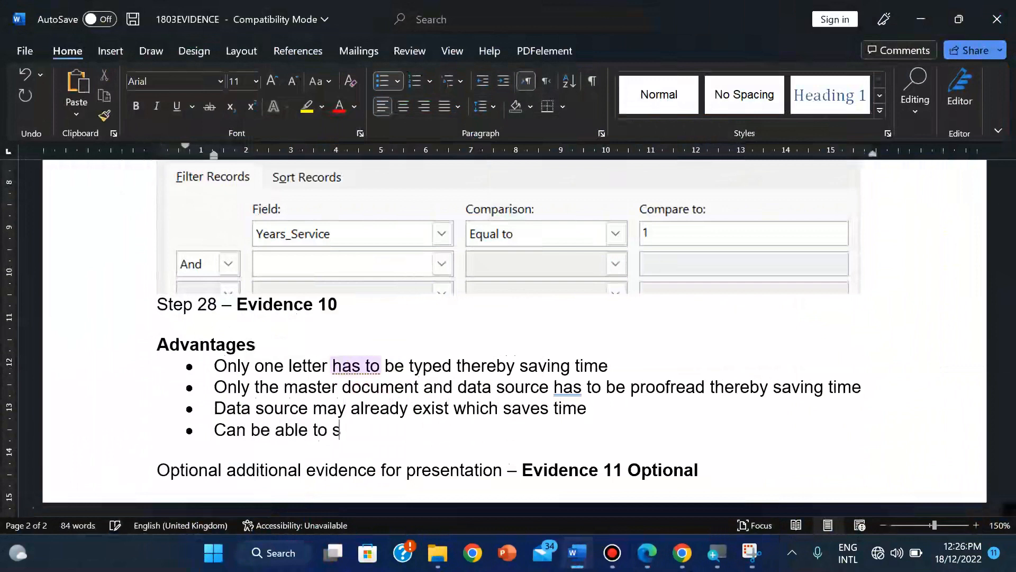
{"action": "type", "text": "elect any c"}
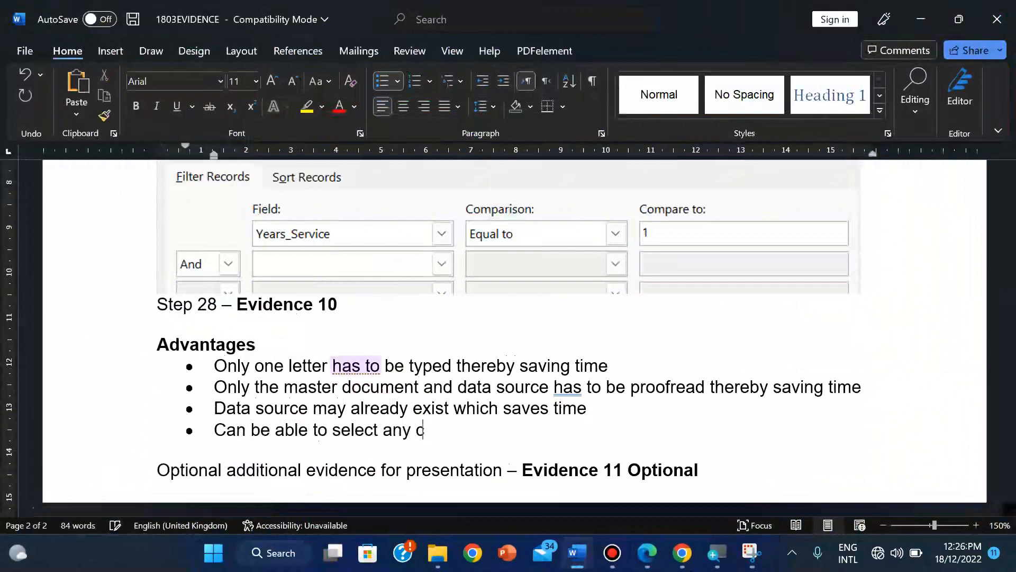
{"action": "type", "text": "riteria wh"}
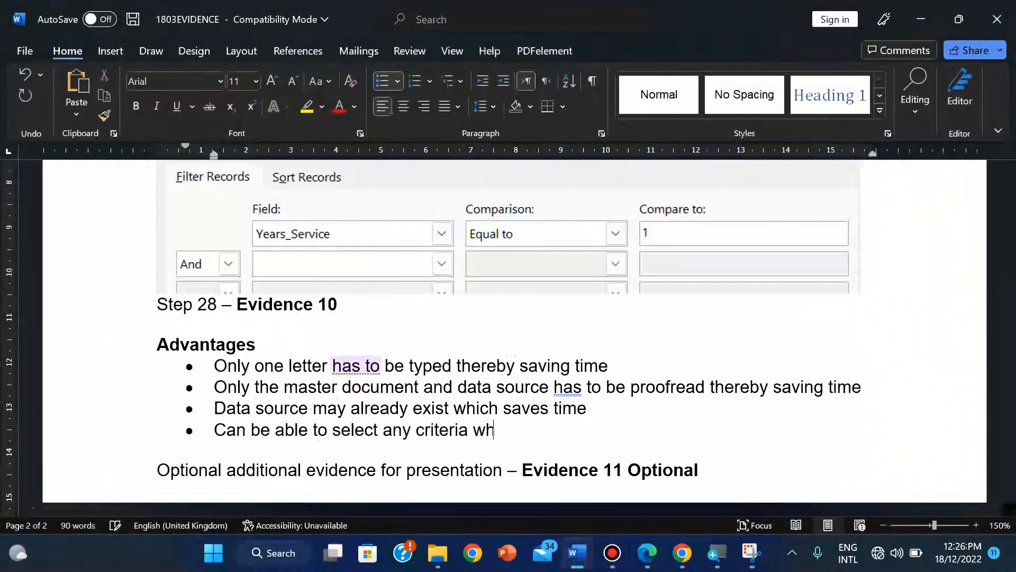
{"action": "type", "text": "ich saves tine"}
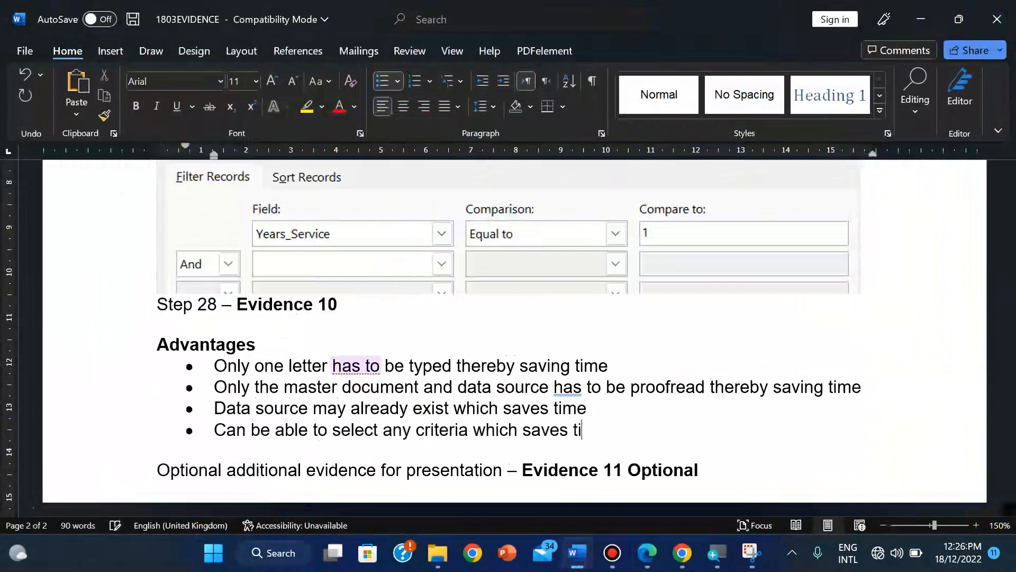
{"action": "key", "text": "BackSpace"}
{"action": "key", "text": "BackSpace"}
{"action": "key", "text": "BackSpace"}
{"action": "type", "text": "me"}
{"action": "key", "text": "Return"}
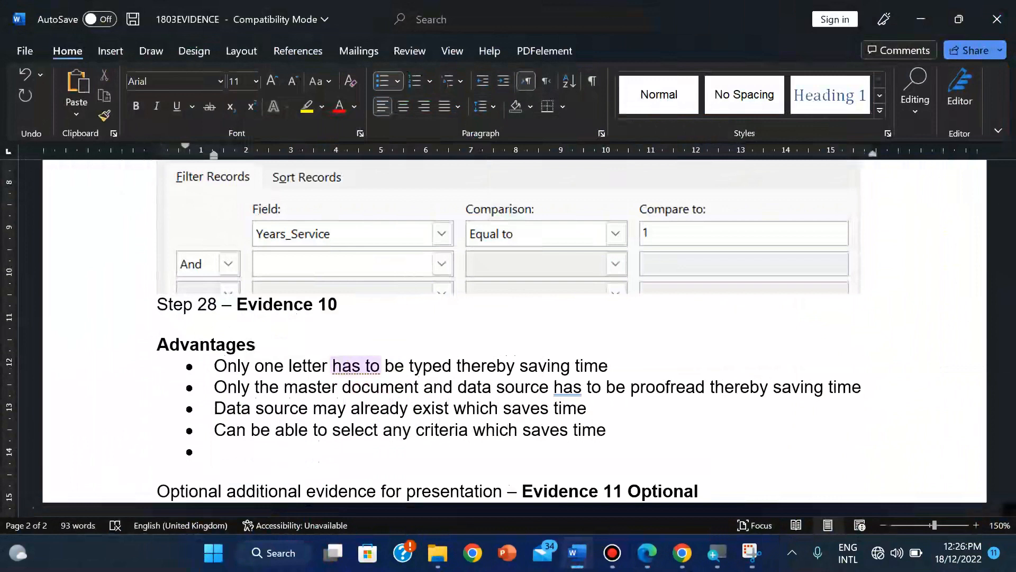
Step: Type the fifth bullet 'Faster than typing 6000 individual letters'
{"action": "type", "text": "Faster than typing"}
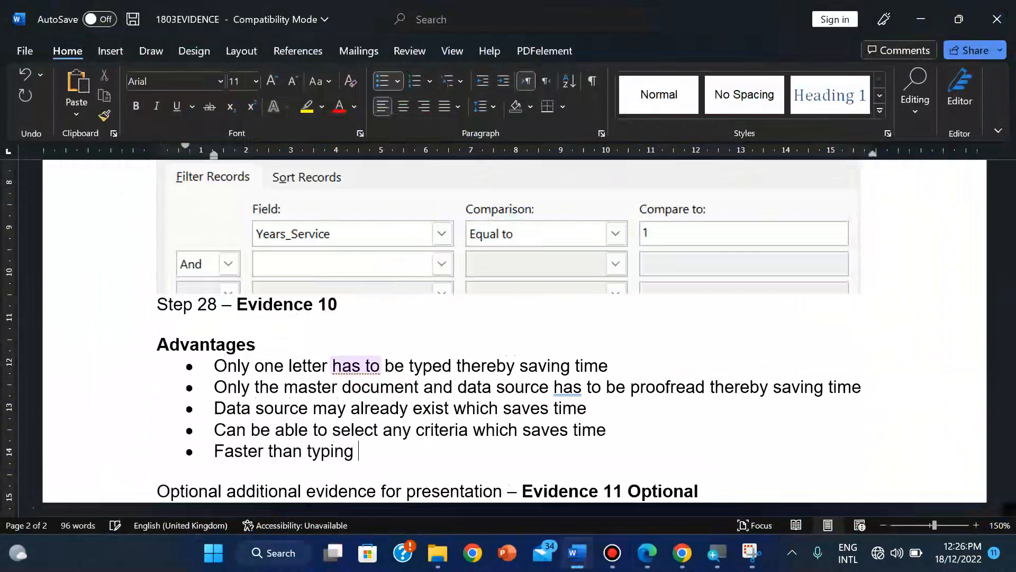
{"action": "type", "text": " 6000 i8nd"}
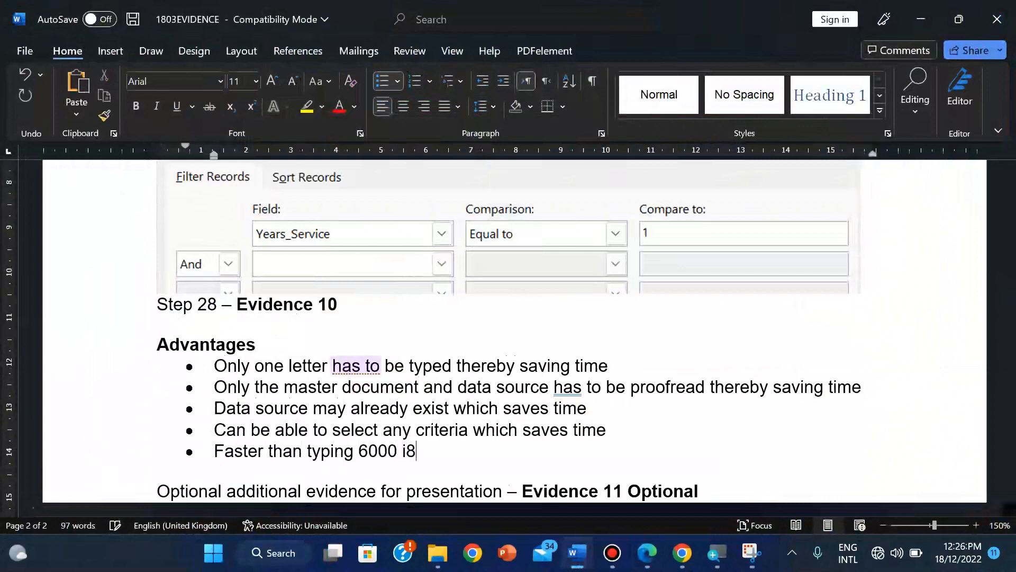
{"action": "key", "text": "BackSpace"}
{"action": "key", "text": "BackSpace"}
{"action": "key", "text": "BackSpace"}
{"action": "type", "text": "d"}
{"action": "key", "text": "BackSpace"}
{"action": "type", "text": "ndividual"}
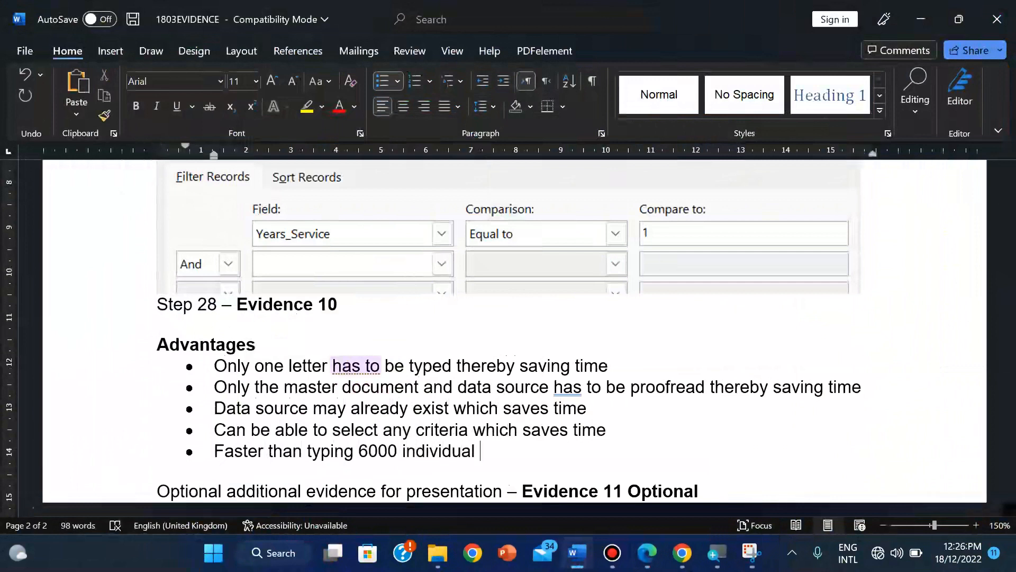
{"action": "type", "text": " letters"}
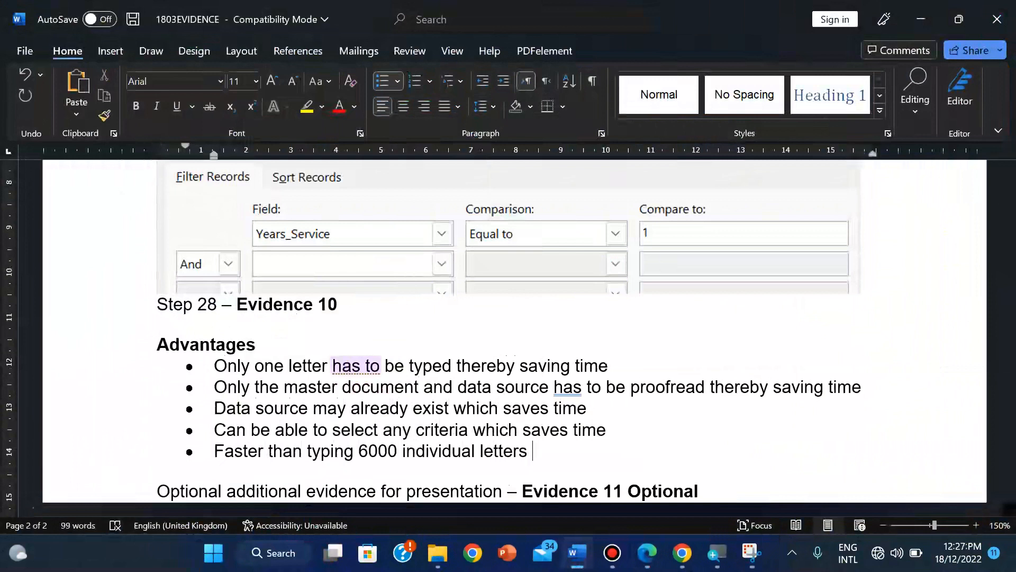
Step: End the Advantages bulleted list, leaving a plain empty line below it
{"action": "key", "text": "Return"}
{"action": "key", "text": "Return"}
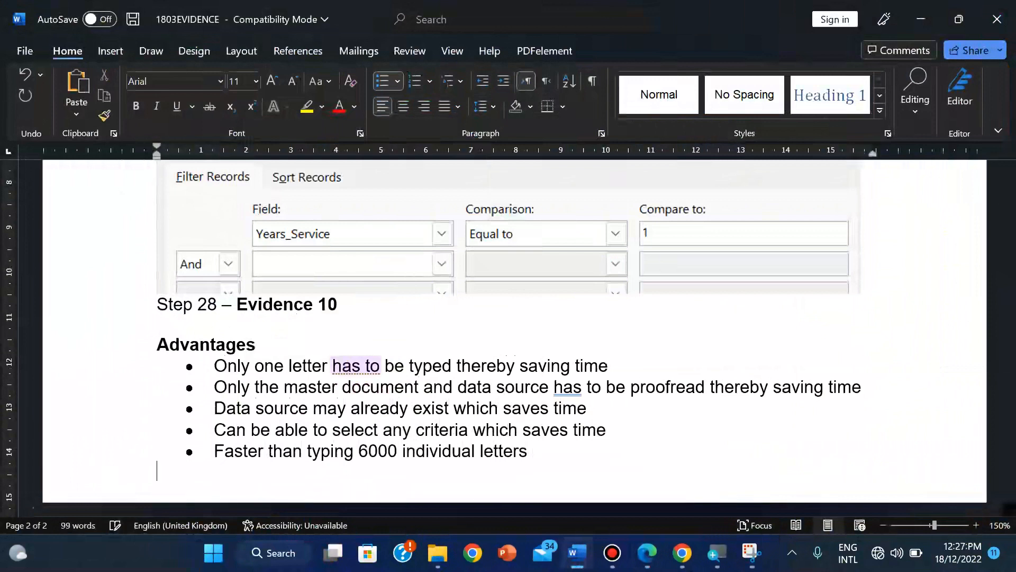
Step: Add a bold 'Disadvantages' heading below the Advantages list
{"action": "type", "text": "Da"}
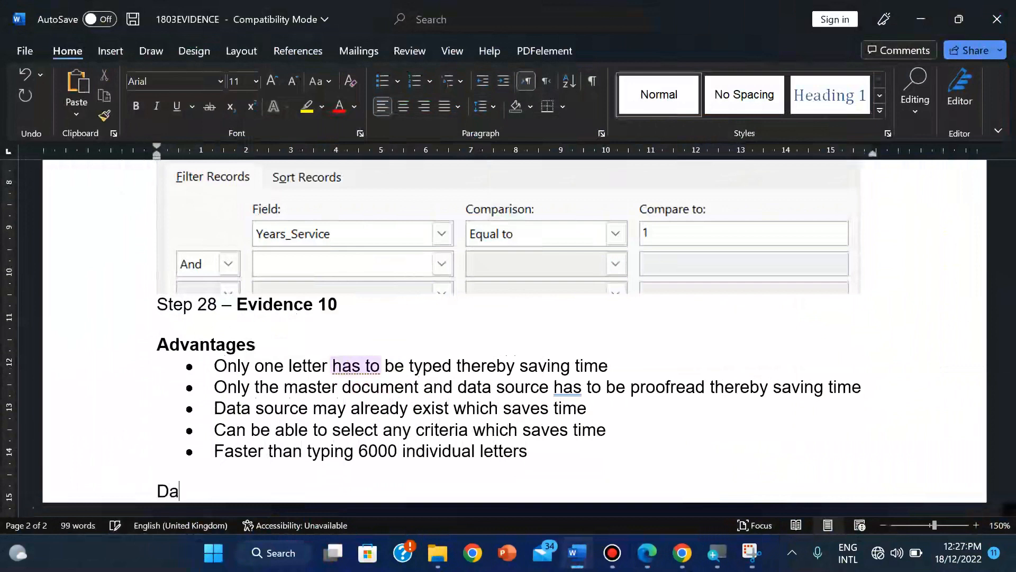
{"action": "key", "text": "BackSpace"}
{"action": "key", "text": "BackSpace"}
{"action": "key", "text": "ctrl+b"}
{"action": "type", "text": "Disadvan"}
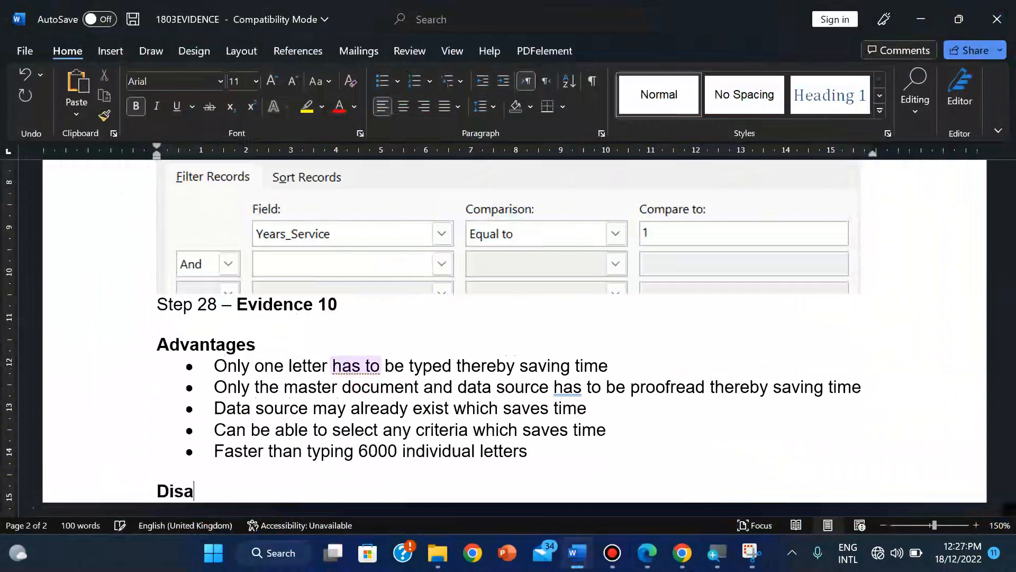
{"action": "type", "text": "tages"}
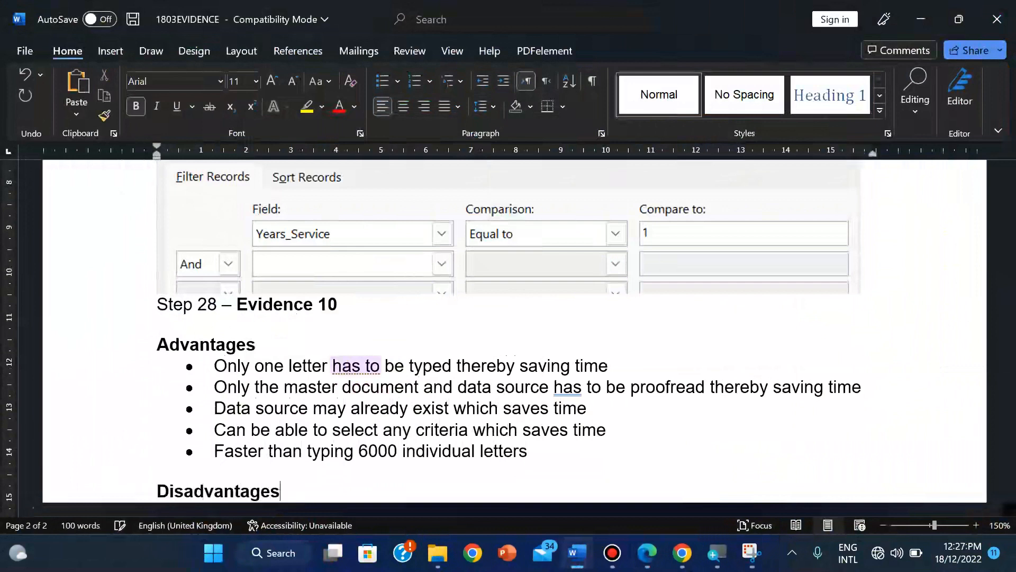
{"action": "left_click_drag", "start_coordinate": [1008, 401], "coordinate": [1008, 411]}
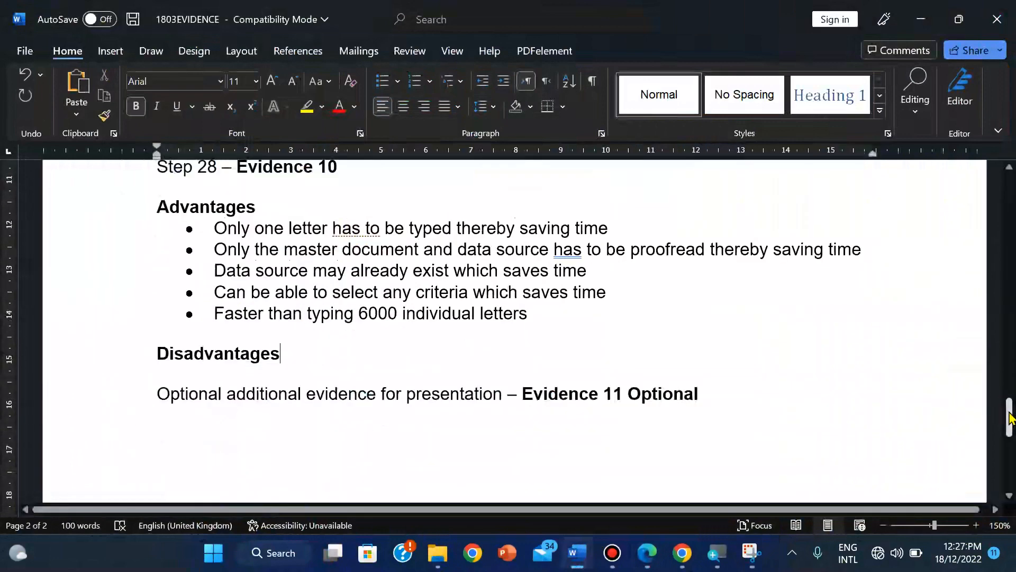
{"action": "key", "text": "Return"}
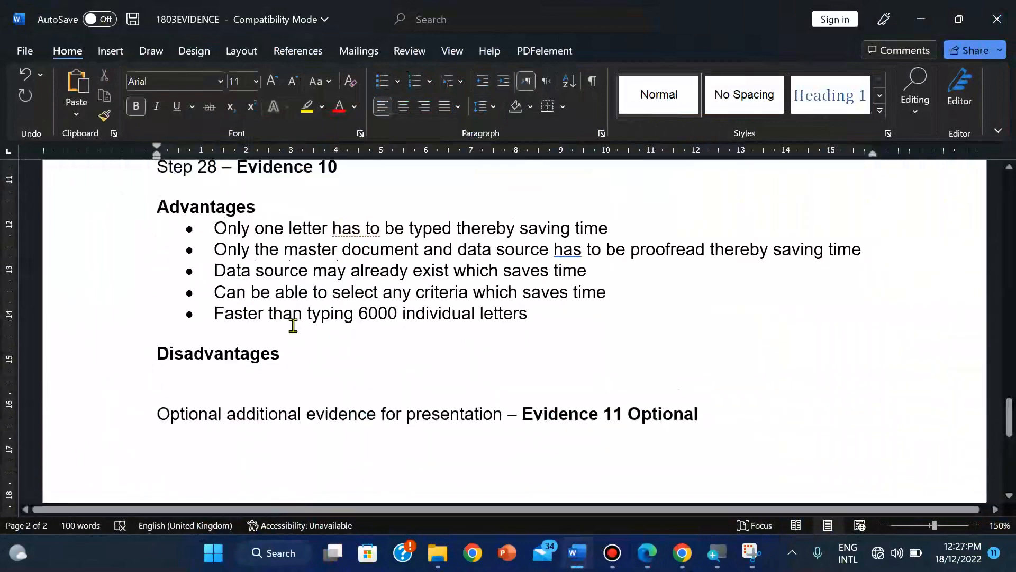
Step: Start a Disadvantages bullet reading 'If errors in the master letter then 6,000'
{"action": "left_click", "coordinate": [382, 82]}
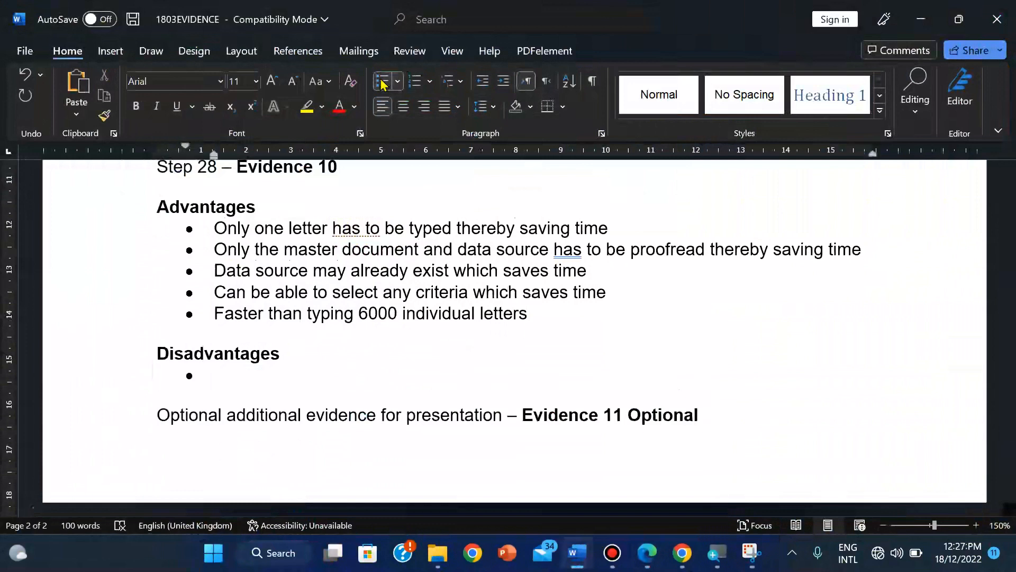
{"action": "type", "text": "If error"}
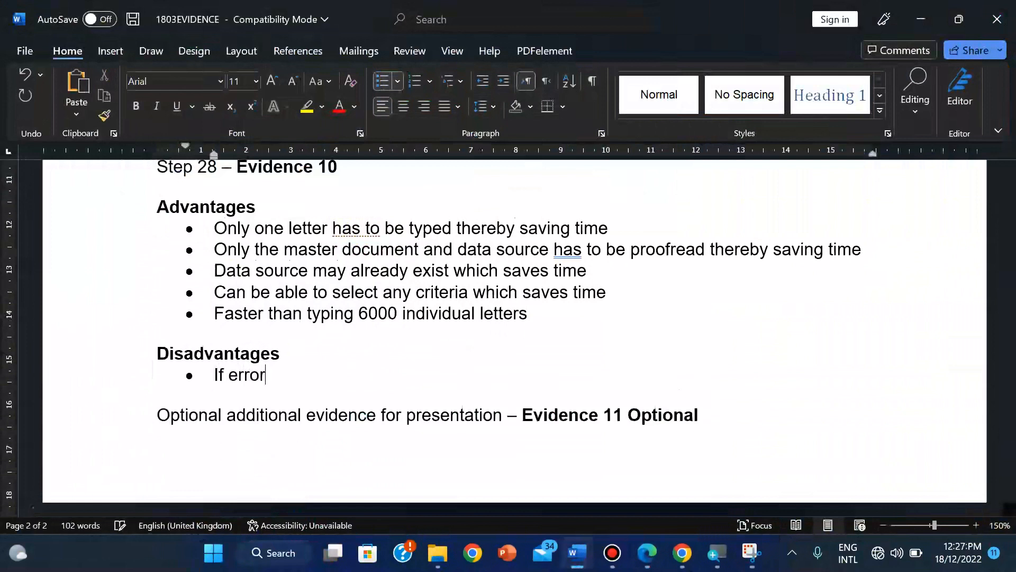
{"action": "type", "text": "s in the ma"}
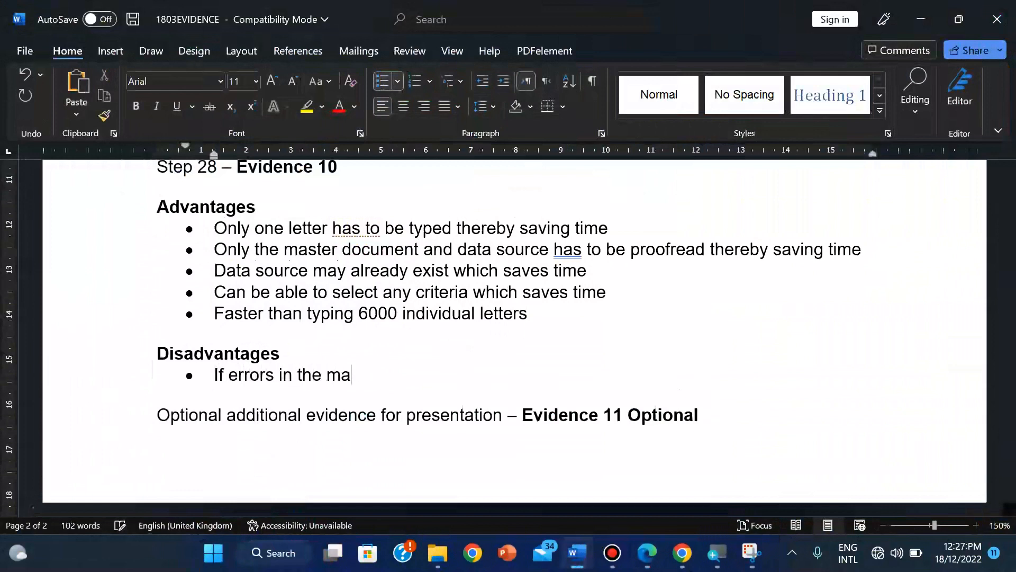
{"action": "type", "text": "ster letter"}
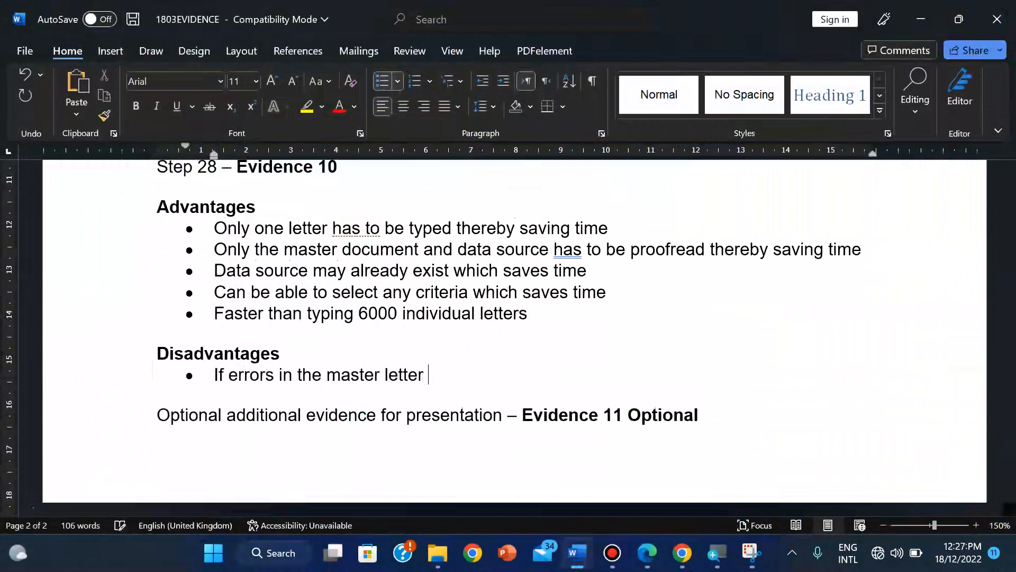
{"action": "type", "text": " then 6000"}
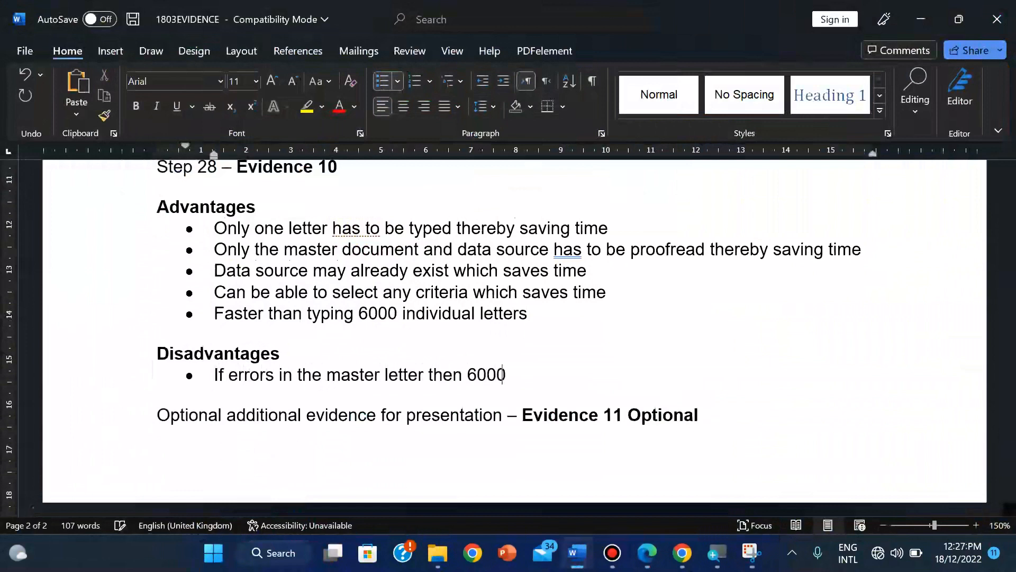
{"action": "key", "text": "BackSpace"}
{"action": "key", "text": "BackSpace"}
{"action": "key", "text": "BackSpace"}
{"action": "key", "text": "BackSpace"}
{"action": "type", "text": "6,000"}
Step: Change 6000 to 6,000 in the Faster bullet and finish with 'incorrect letter would have been sent'
{"action": "left_click", "coordinate": [370, 316]}
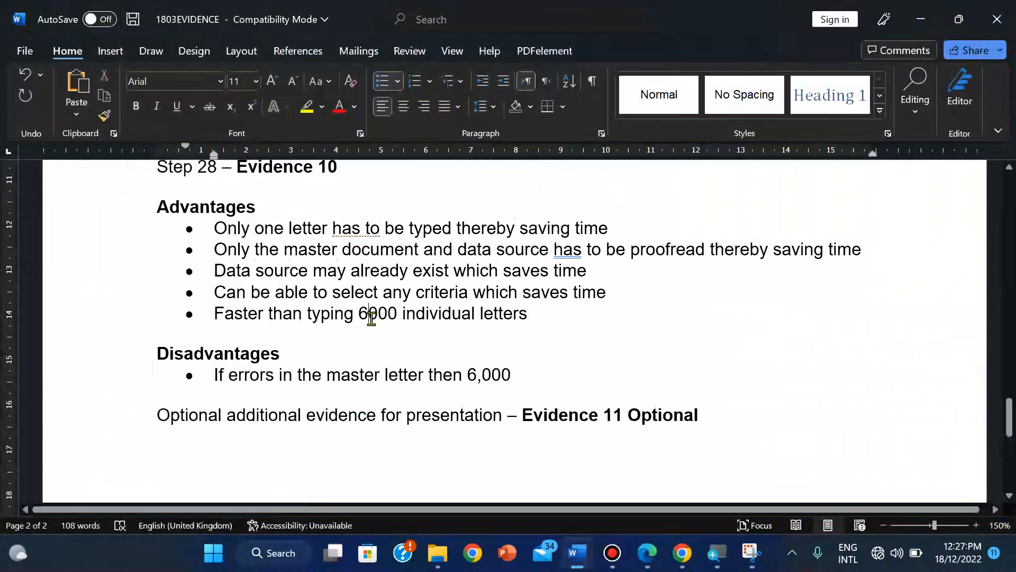
{"action": "type", "text": ","}
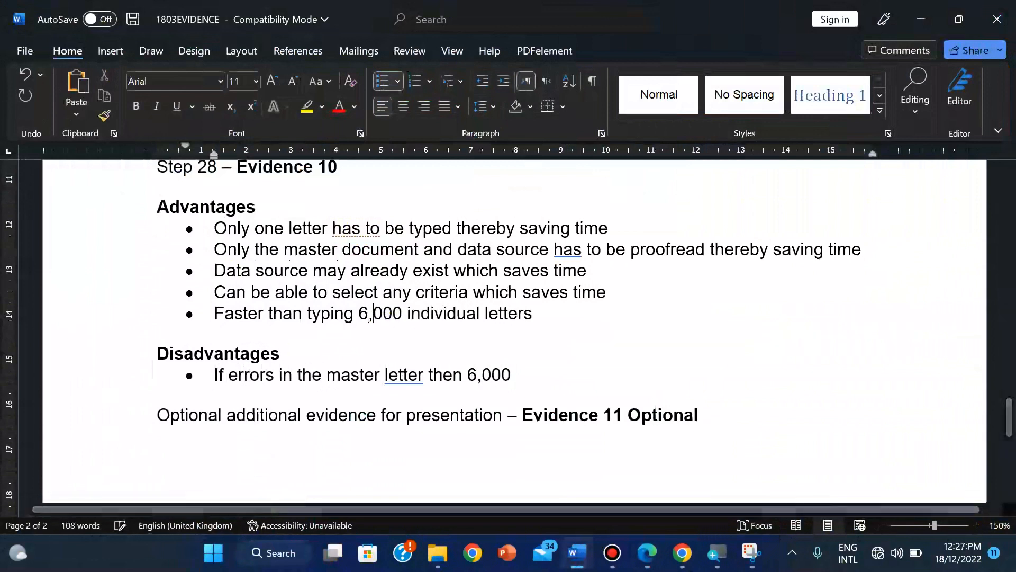
{"action": "left_click", "coordinate": [528, 378]}
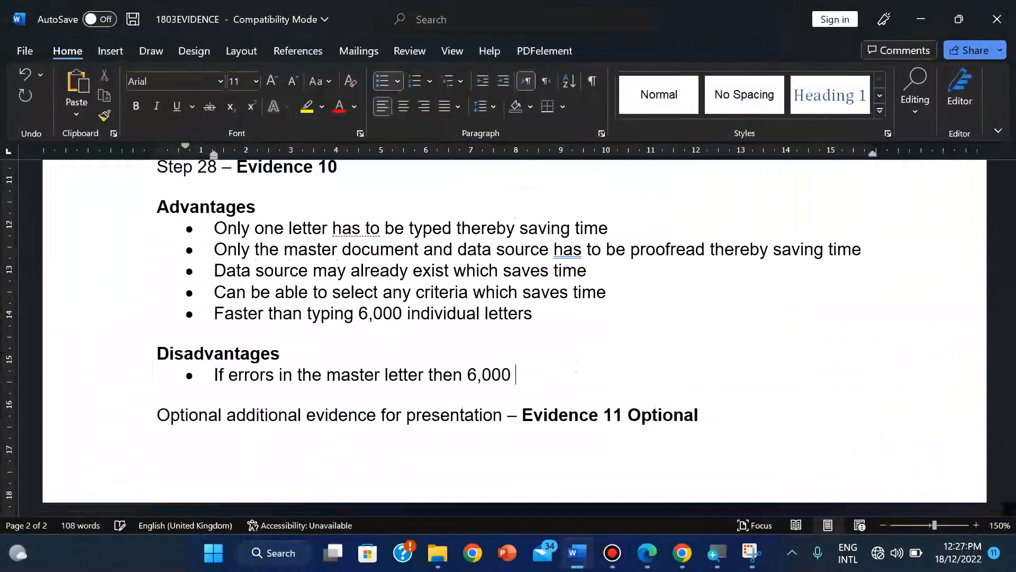
{"action": "type", "text": "incorrect"}
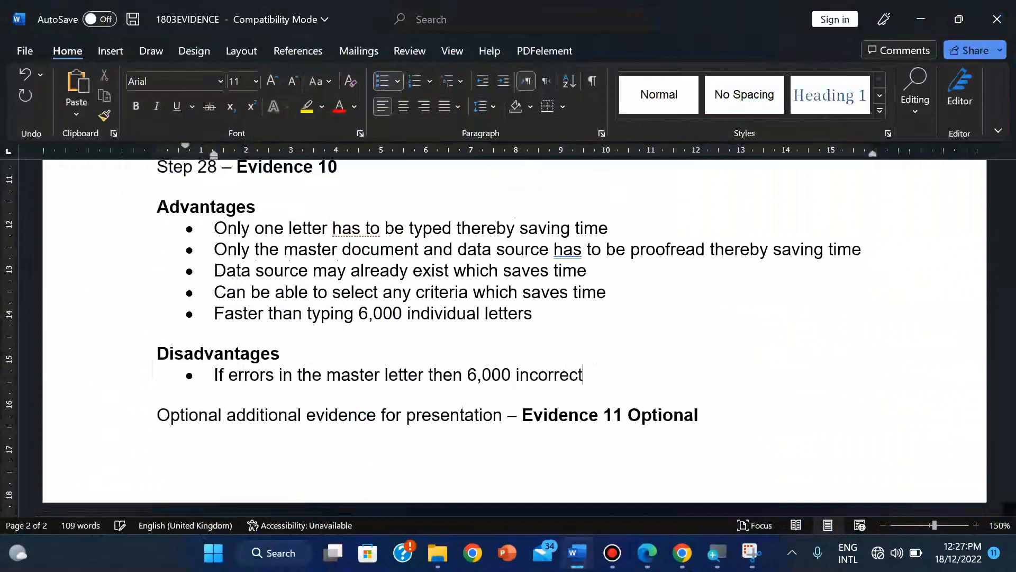
{"action": "type", "text": " letter wou"}
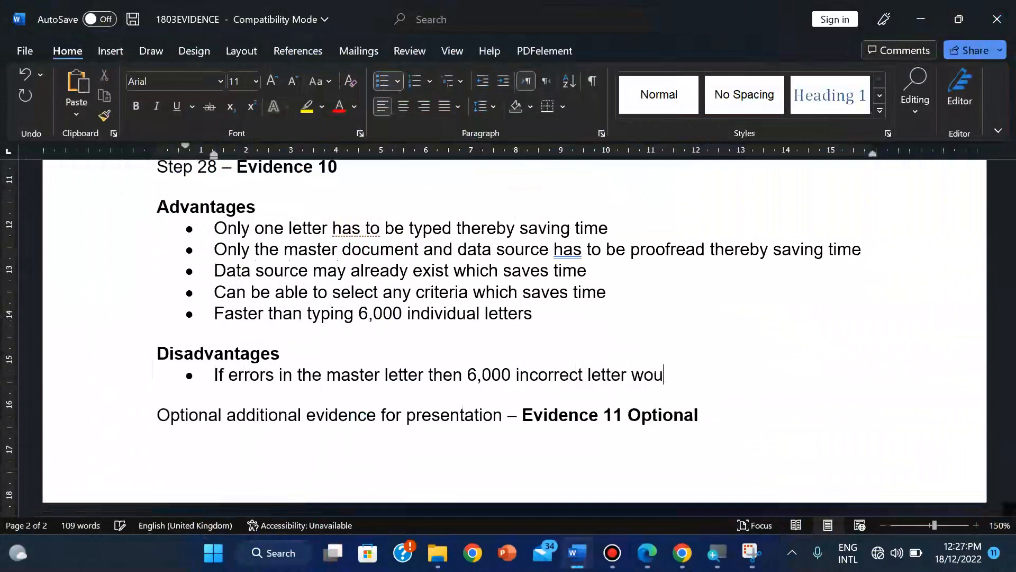
{"action": "type", "text": "ld have been sent"}
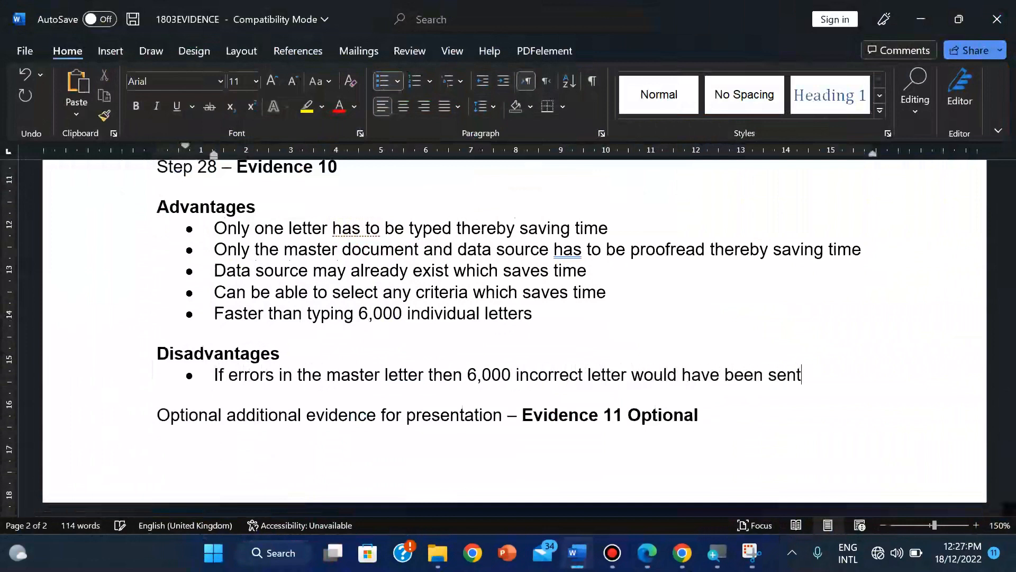
{"action": "key", "text": "Return"}
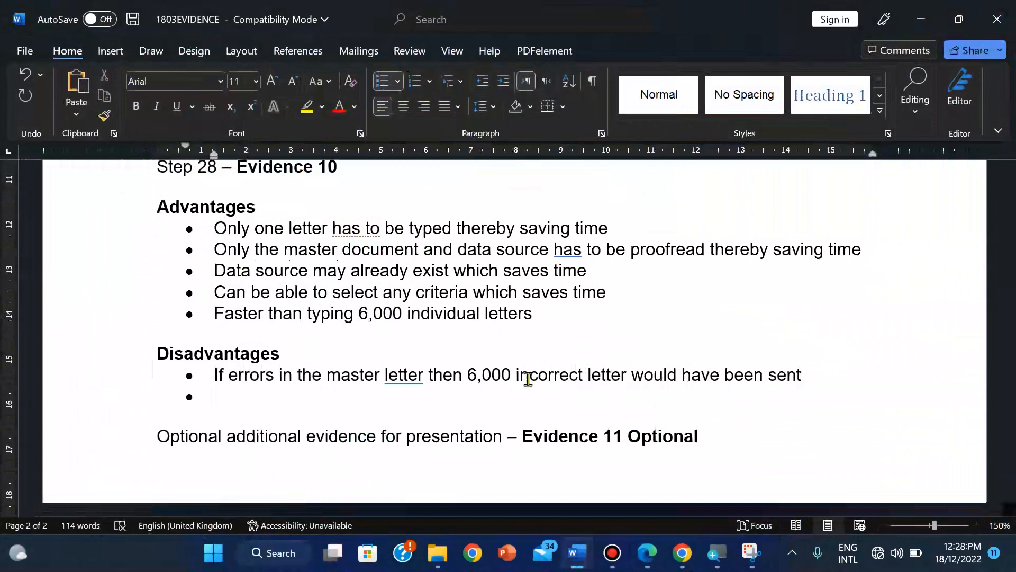
Step: Add the bullet 'Slower in checking or typing 6,000 individual personalized letters'
{"action": "type", "text": "Slower"}
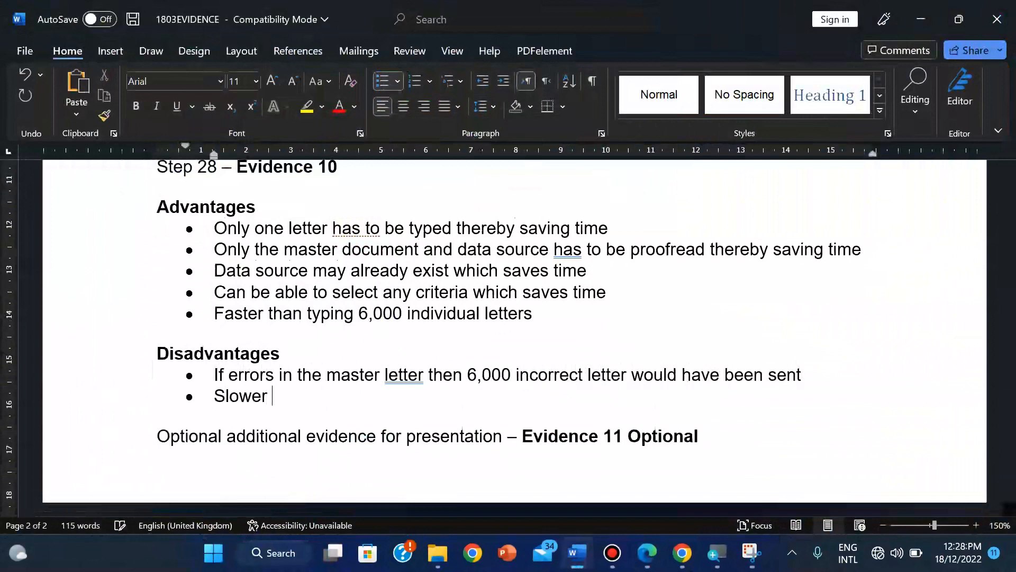
{"action": "type", "text": " check"}
{"action": "key", "text": "BackSpace"}
{"action": "key", "text": "BackSpace"}
{"action": "key", "text": "BackSpace"}
{"action": "key", "text": "BackSpace"}
{"action": "key", "text": "BackSpace"}
{"action": "type", "text": "in checking"}
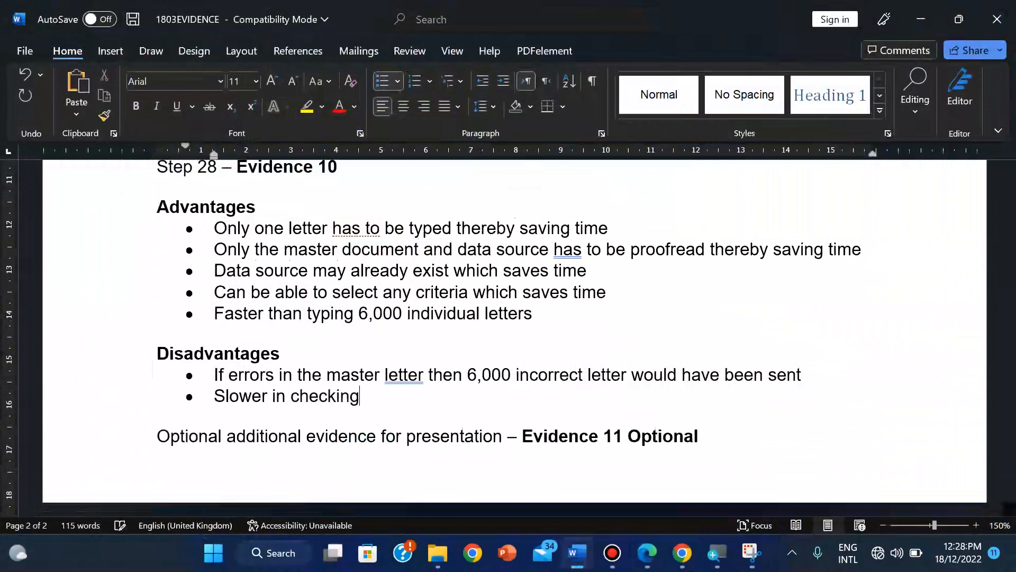
{"action": "type", "text": " pr"}
{"action": "key", "text": "BackSpace"}
{"action": "key", "text": "BackSpace"}
{"action": "type", "text": "or typing"}
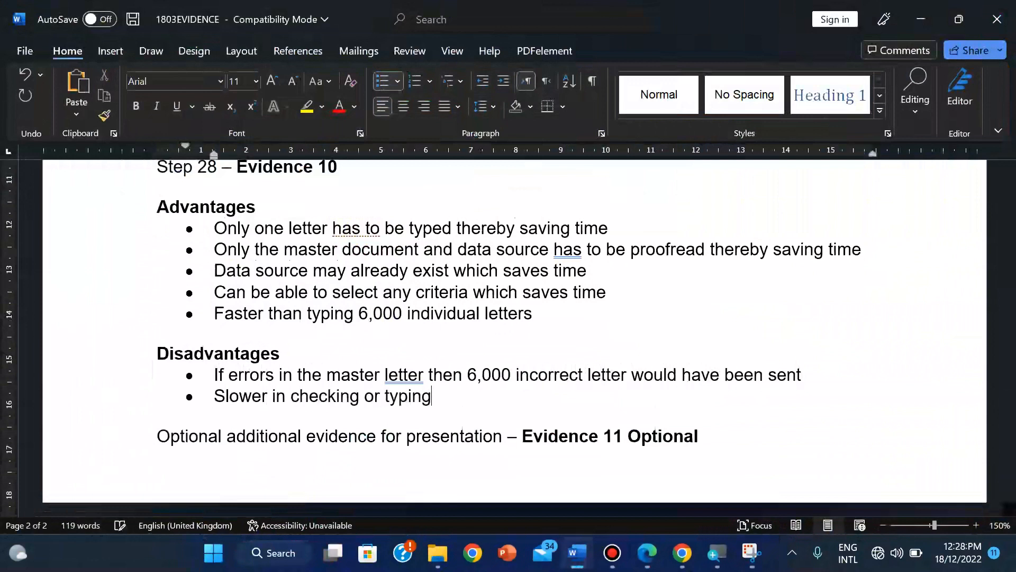
{"action": "type", "text": " 6,000 inde"}
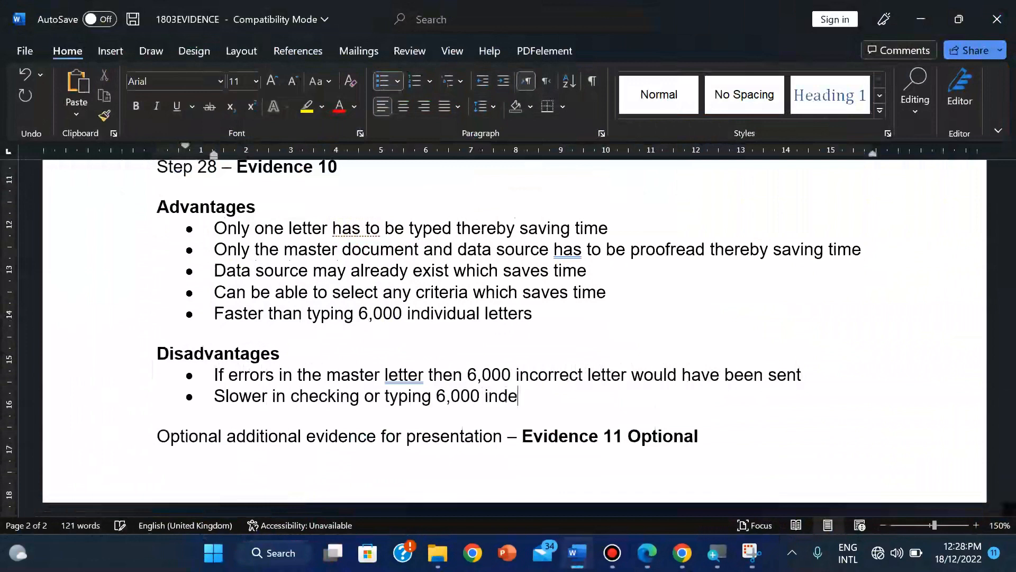
{"action": "type", "text": "=-"}
{"action": "key", "text": "BackSpace"}
{"action": "key", "text": "BackSpace"}
{"action": "key", "text": "BackSpace"}
{"action": "type", "text": "ivi"}
{"action": "key", "text": "BackSpace"}
{"action": "key", "text": "BackSpace"}
{"action": "type", "text": "vidua"}
{"action": "key", "text": "BackSpace"}
{"action": "type", "text": "ual personal"}
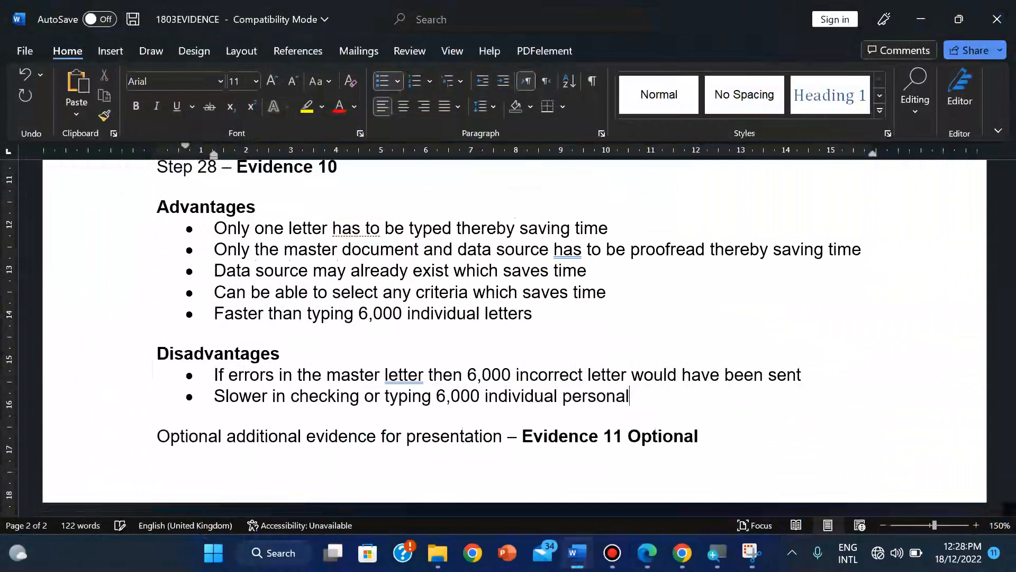
{"action": "type", "text": "ized letters"}
{"action": "key", "text": "Return"}
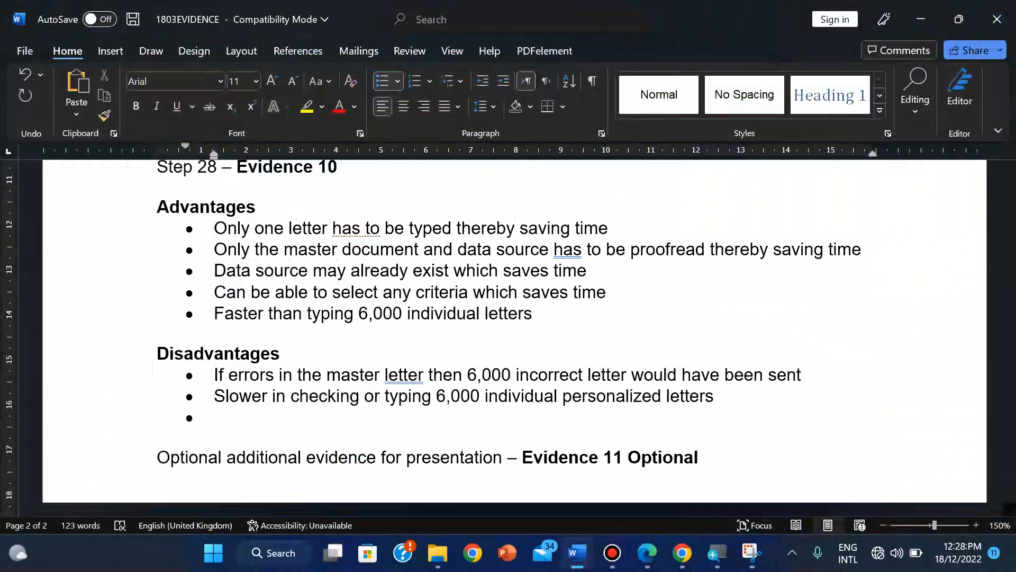
Step: Add a bullet: data source errors may go unchecked until after mail merge, making it more difficult
{"action": "type", "text": "If te"}
{"action": "key", "text": "BackSpace"}
{"action": "type", "text": "ge"}
{"action": "key", "text": "BackSpace"}
{"action": "key", "text": "BackSpace"}
{"action": "type", "text": "here is err"}
{"action": "type", "text": "in the "}
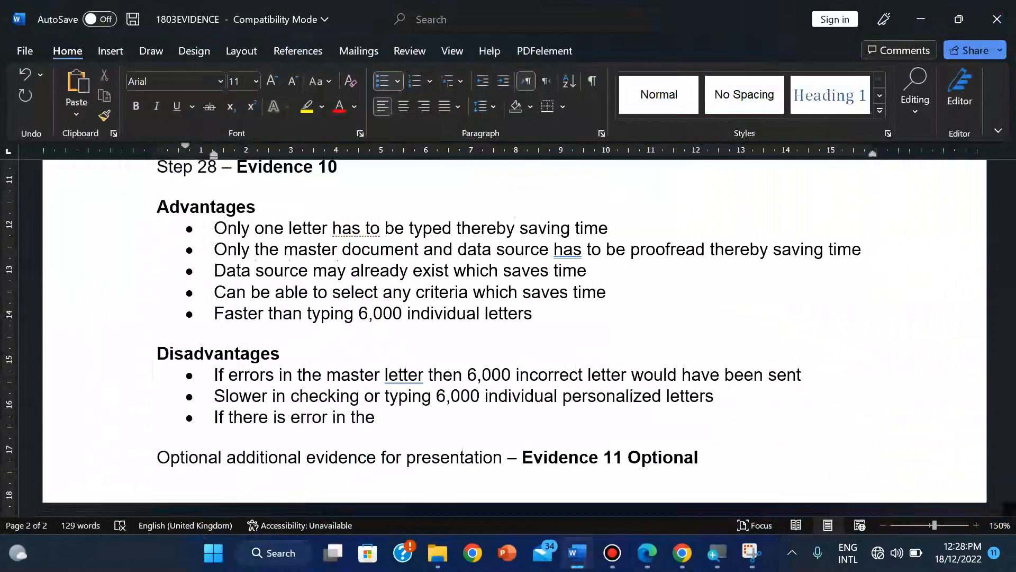
{"action": "type", "text": "data source "}
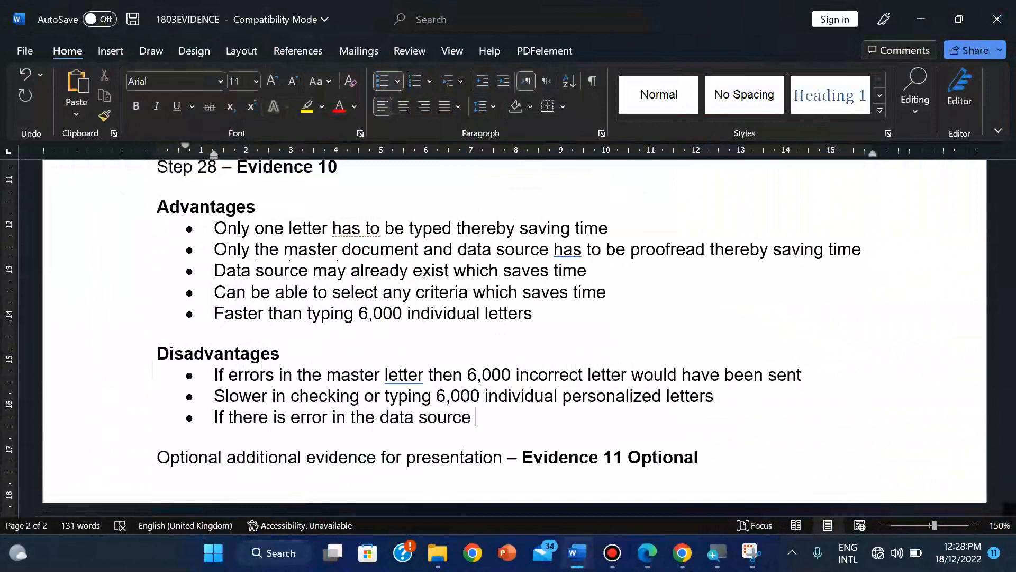
{"action": "type", "text": "then they"}
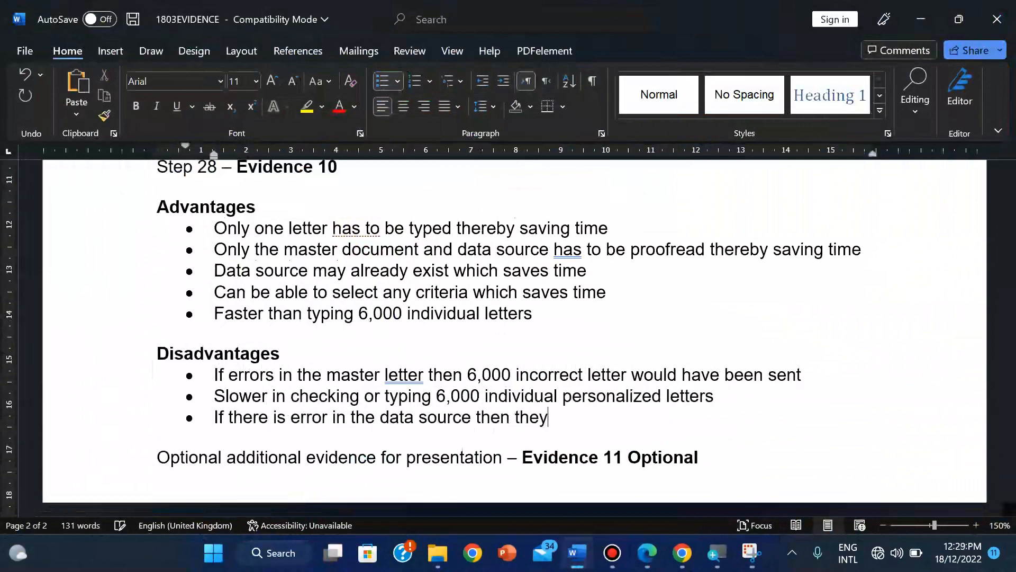
{"action": "type", "text": " may not be check"}
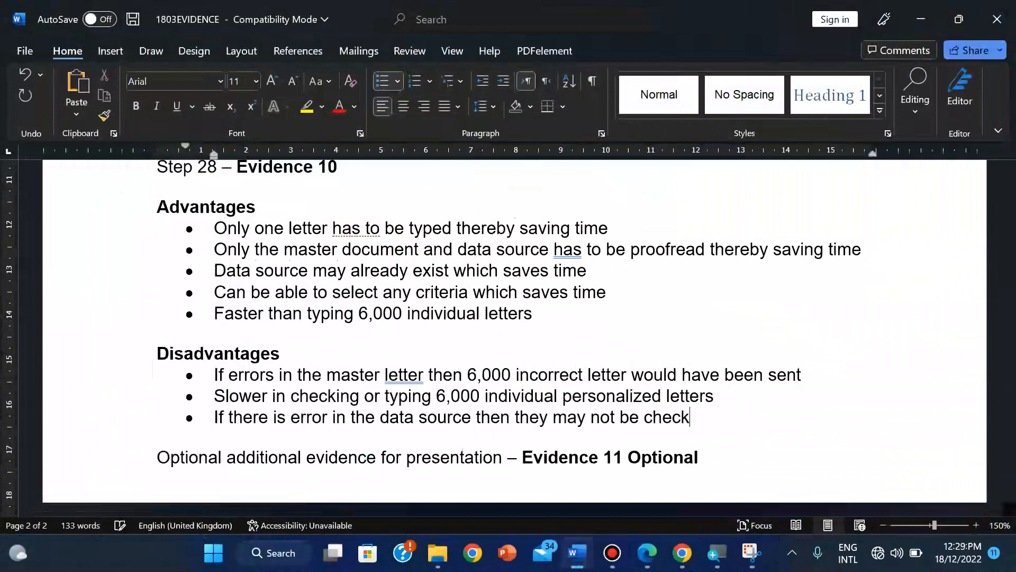
{"action": "type", "text": "ed until after"}
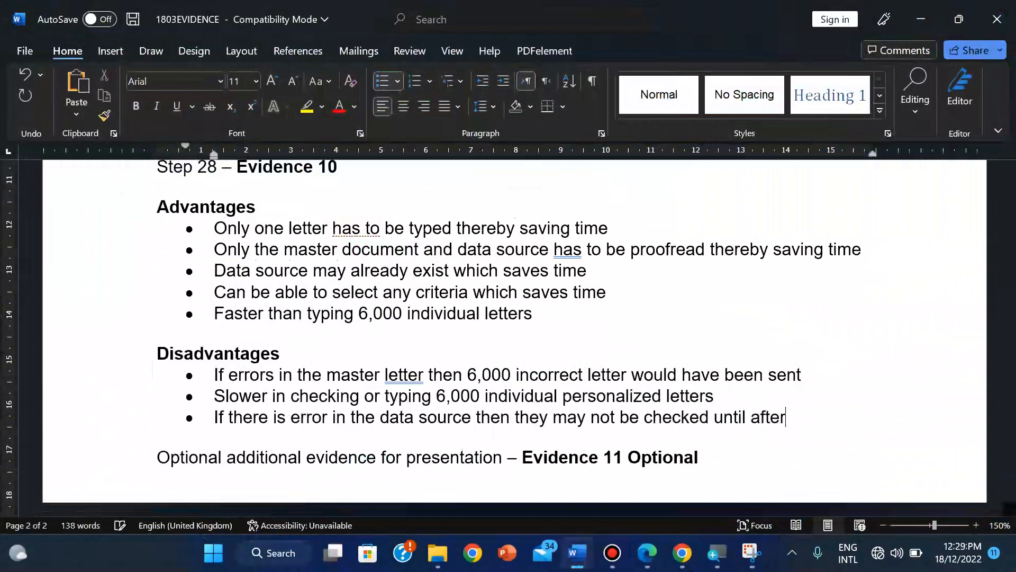
{"action": "type", "text": " mail merhge"}
{"action": "key", "text": "BackSpace"}
{"action": "key", "text": "BackSpace"}
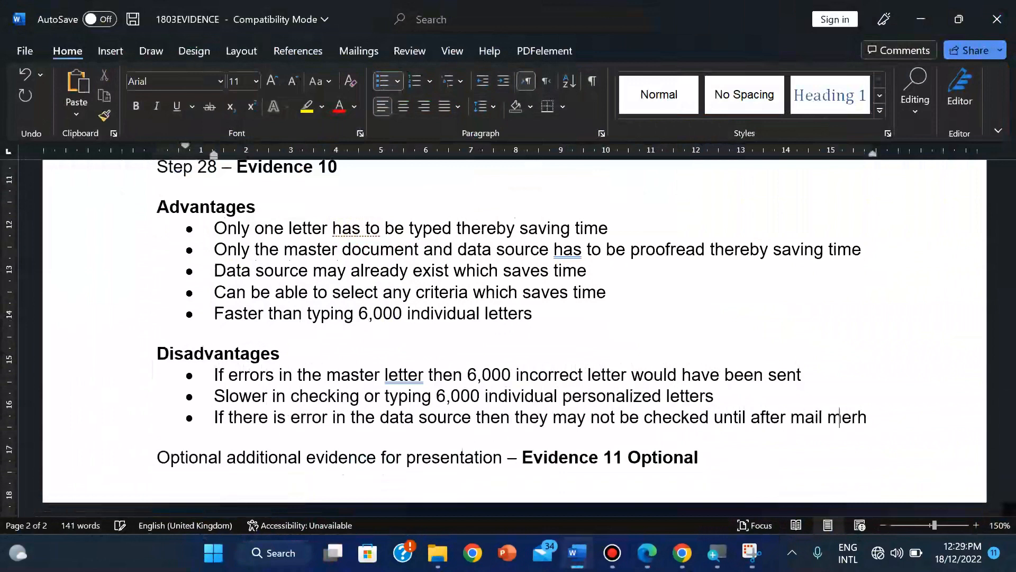
{"action": "key", "text": "BackSpace"}
{"action": "type", "text": "ge "}
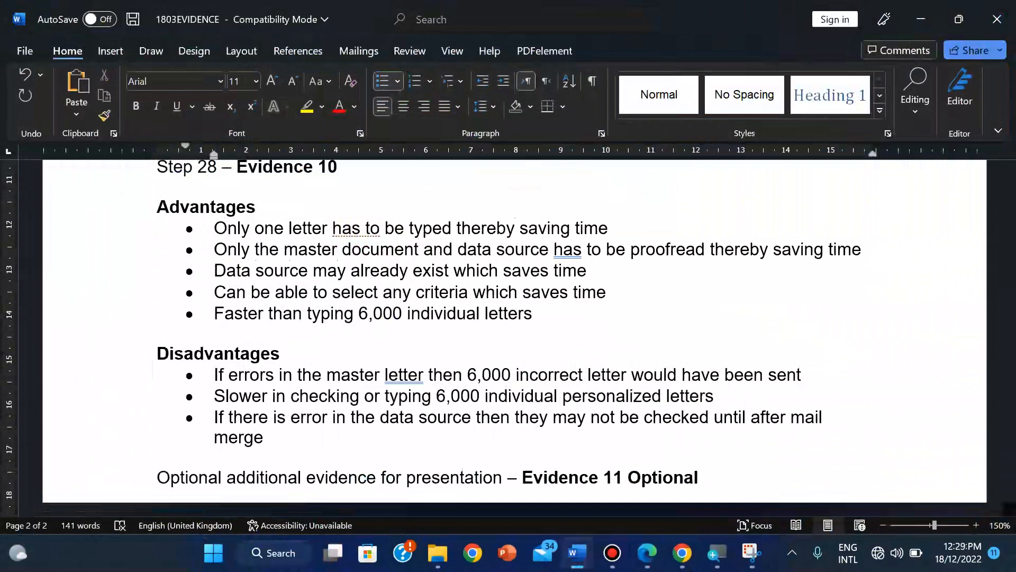
{"action": "type", "text": "then the pro"}
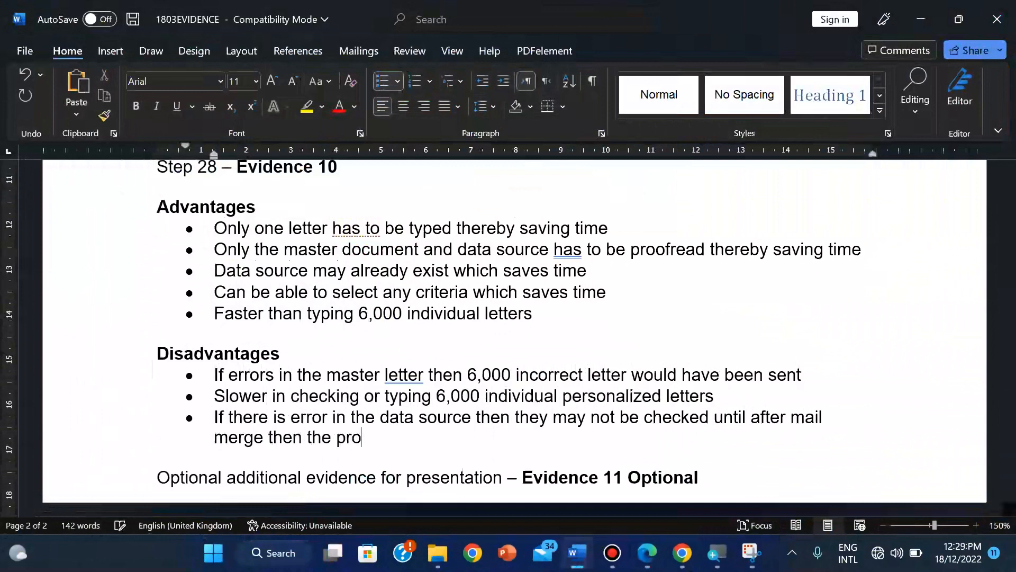
{"action": "type", "text": "cess bec"}
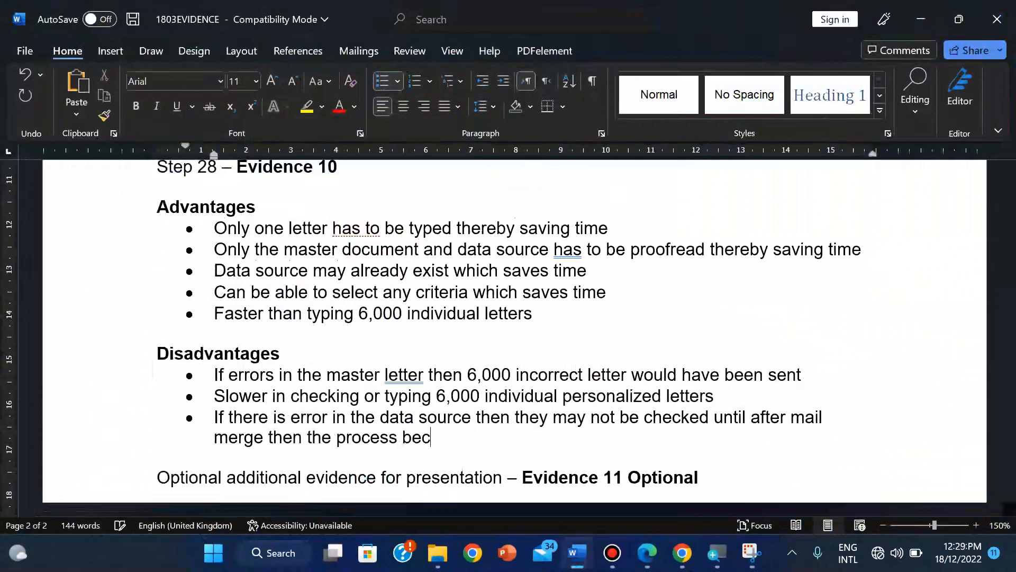
{"action": "type", "text": "omes more diff"}
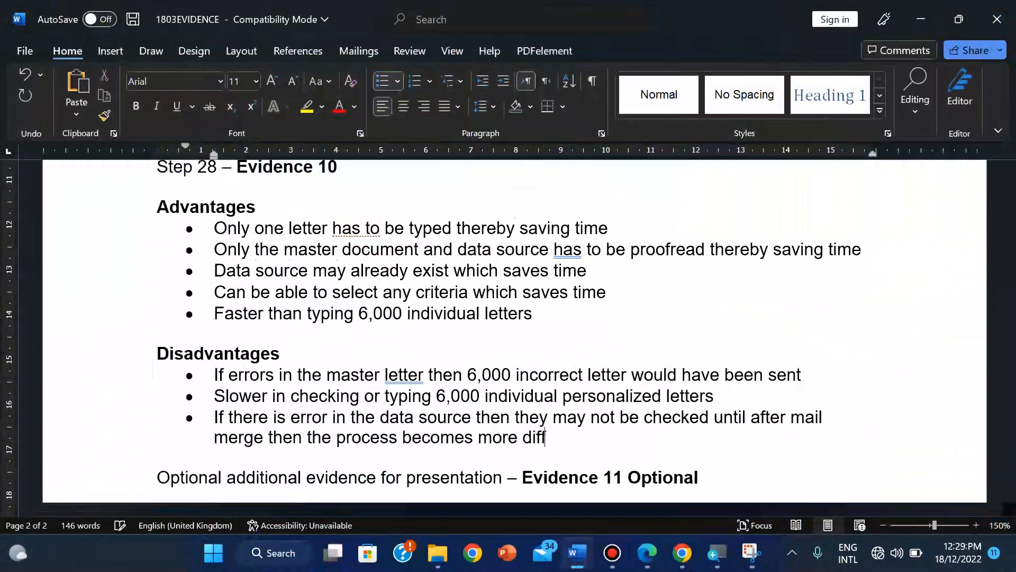
{"action": "type", "text": "icult"}
{"action": "key", "text": "Return"}
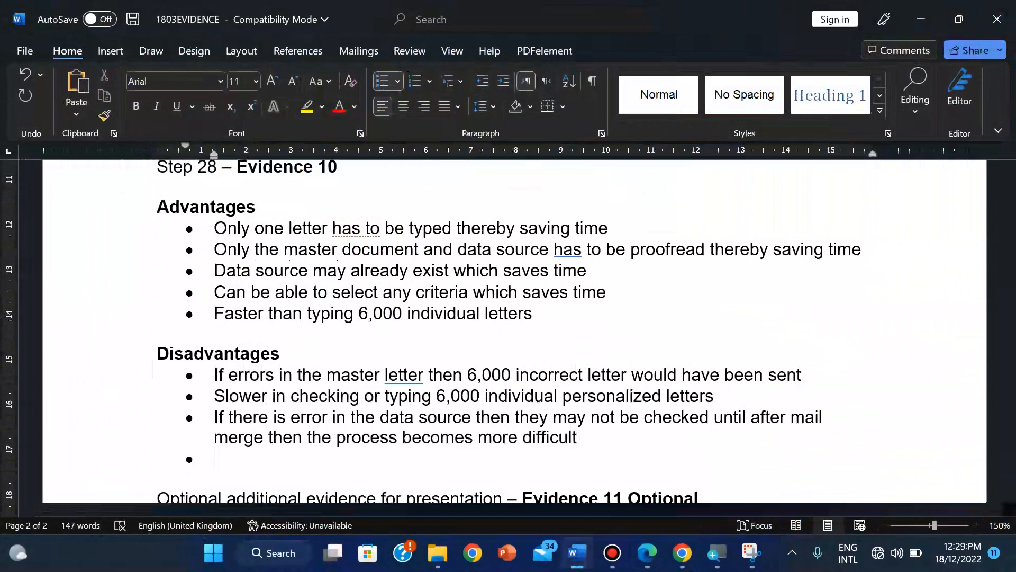
Step: Type the fourth bullet 'Higher level of staff skill or training required'
{"action": "type", "text": "Higher l"}
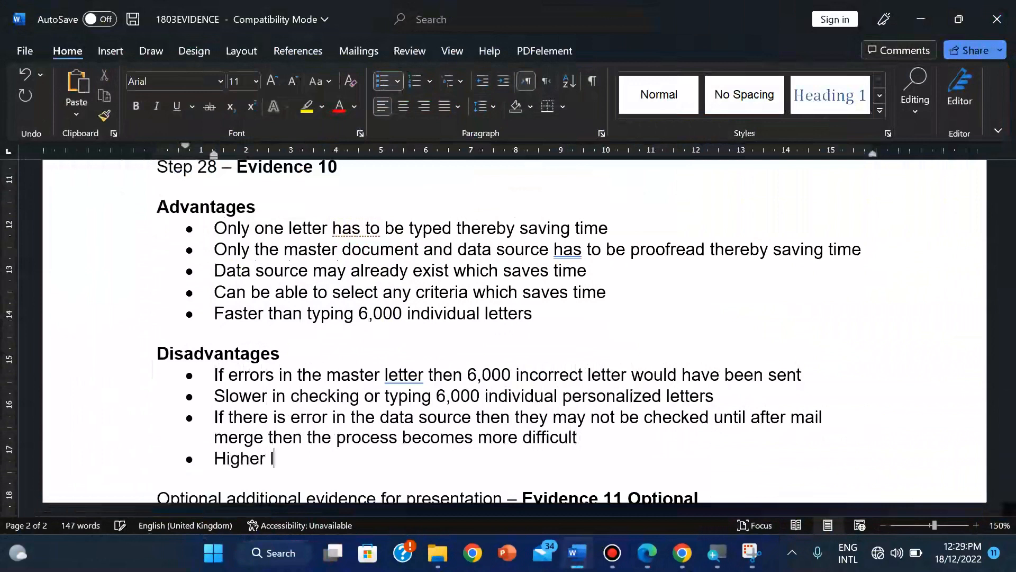
{"action": "type", "text": "evel of "}
{"action": "type", "text": "stagg"}
{"action": "key", "text": "BackSpace"}
{"action": "key", "text": "BackSpace"}
{"action": "key", "text": "BackSpace"}
{"action": "key", "text": "BackSpace"}
{"action": "type", "text": "tagg"}
{"action": "key", "text": "BackSpace"}
{"action": "key", "text": "BackSpace"}
{"action": "type", "text": "ff"}
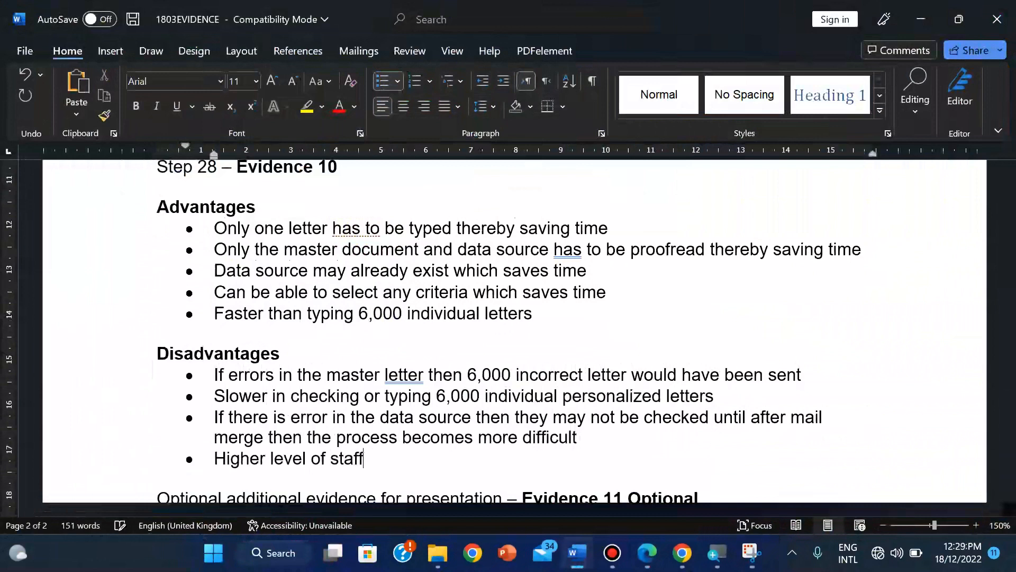
{"action": "type", "text": " skill or t"}
{"action": "key", "text": "BackSpace"}
{"action": "key", "text": "BackSpace"}
{"action": "key", "text": "BackSpace"}
{"action": "key", "text": "BackSpace"}
{"action": "type", "text": "m"}
{"action": "key", "text": "BackSpace"}
{"action": "type", "text": "or trann"}
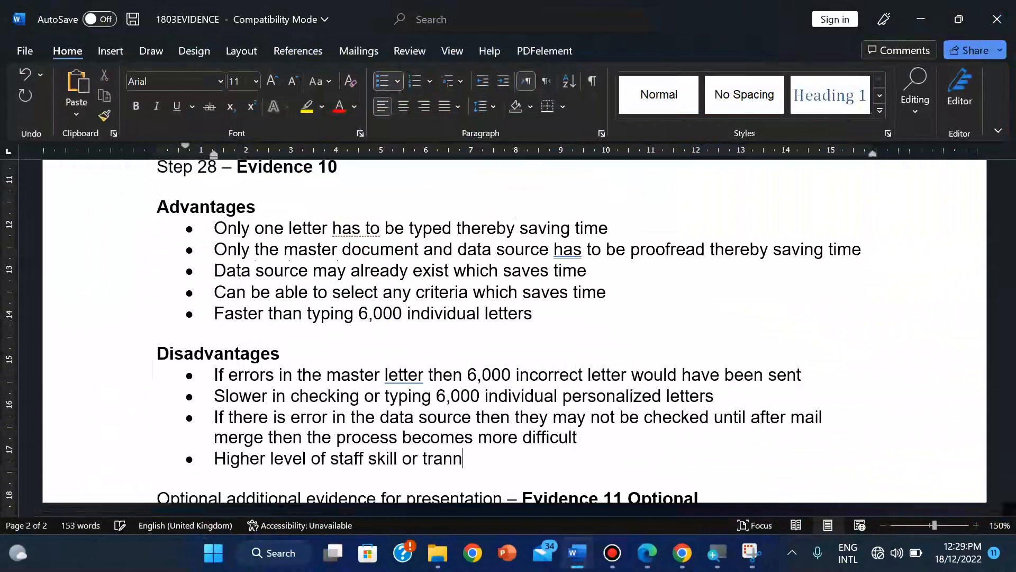
{"action": "key", "text": "BackSpace"}
{"action": "key", "text": "BackSpace"}
{"action": "type", "text": "ining require"}
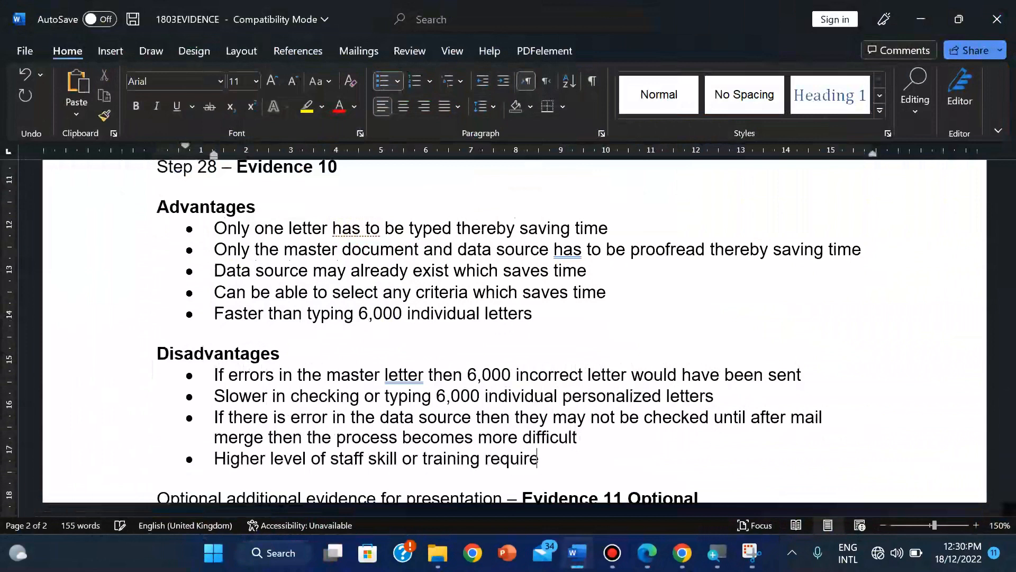
{"action": "type", "text": "d"}
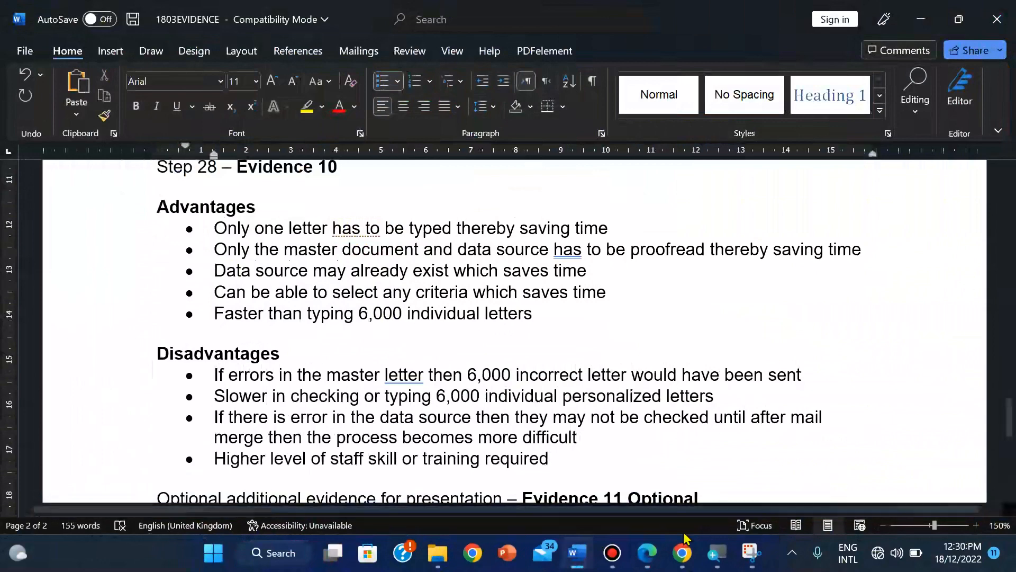
Step: Check the question paper PDF at question 28 and the Evidence 10 requirements
{"action": "left_click", "coordinate": [645, 405]}
{"action": "scroll", "coordinate": [645, 405], "scroll_direction": "down", "scroll_amount": 6}
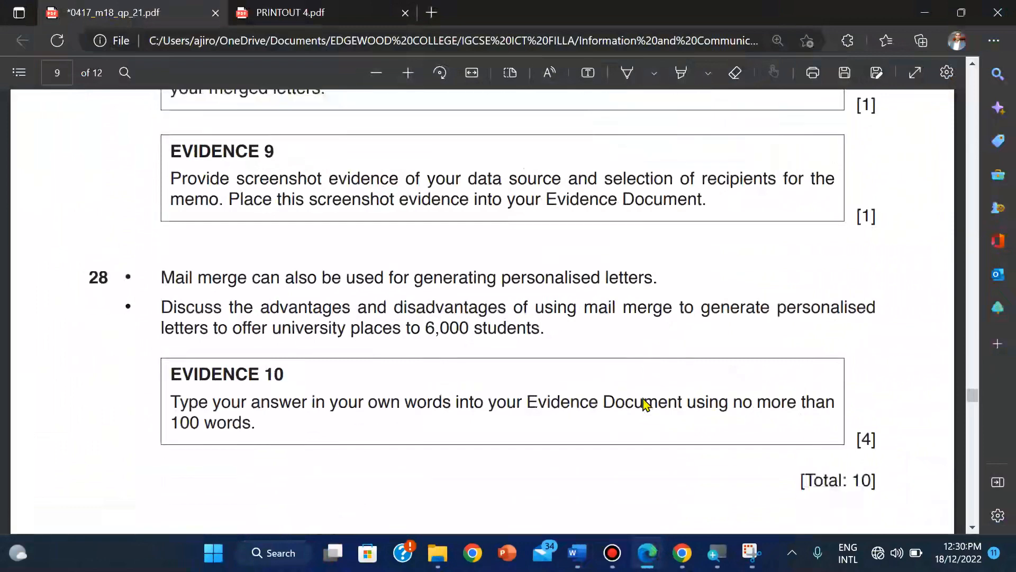
{"action": "scroll", "coordinate": [645, 405], "scroll_direction": "down", "scroll_amount": 1}
{"action": "scroll", "coordinate": [644, 405], "scroll_direction": "up", "scroll_amount": 4}
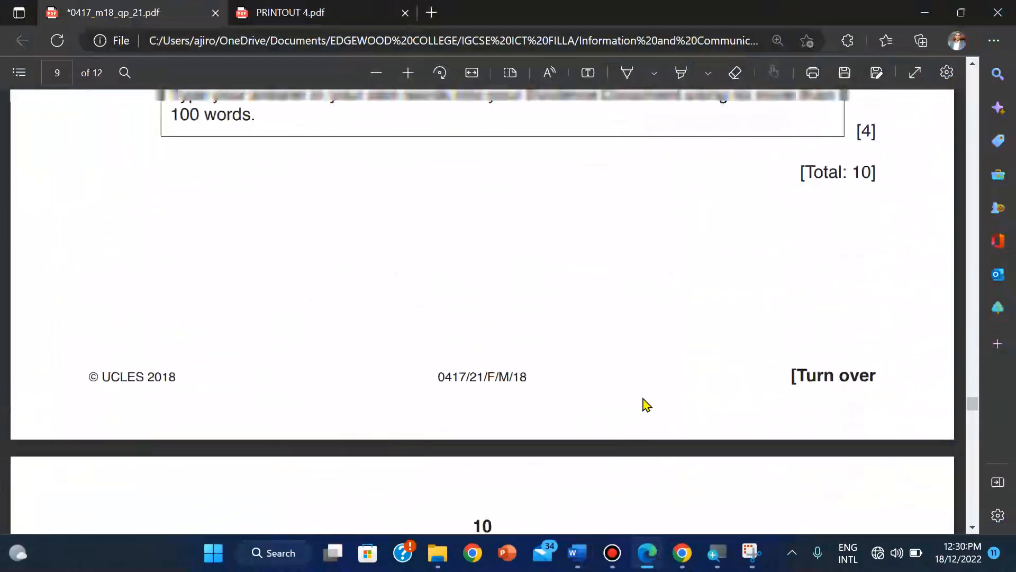
{"action": "scroll", "coordinate": [645, 404], "scroll_direction": "up", "scroll_amount": 5}
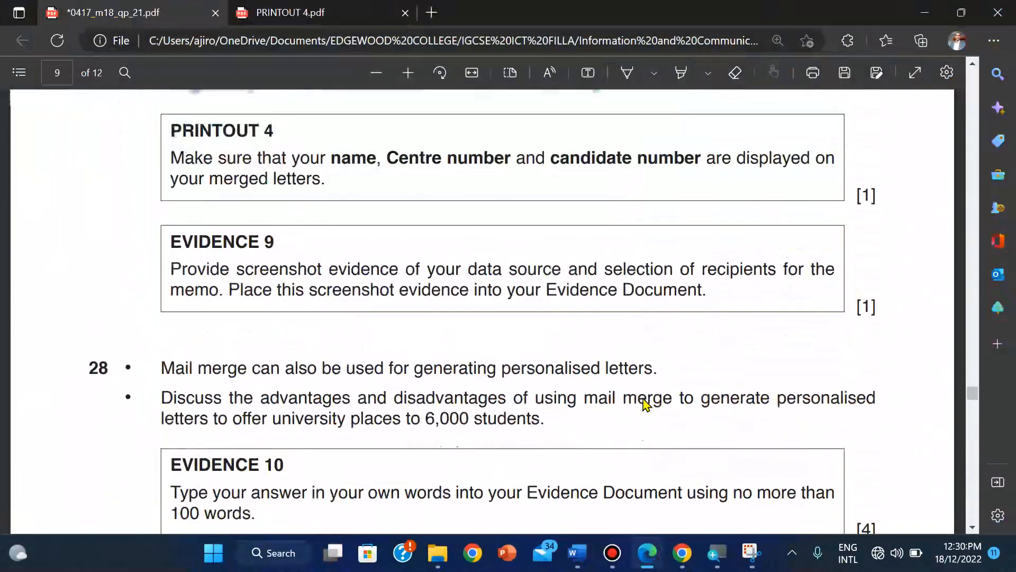